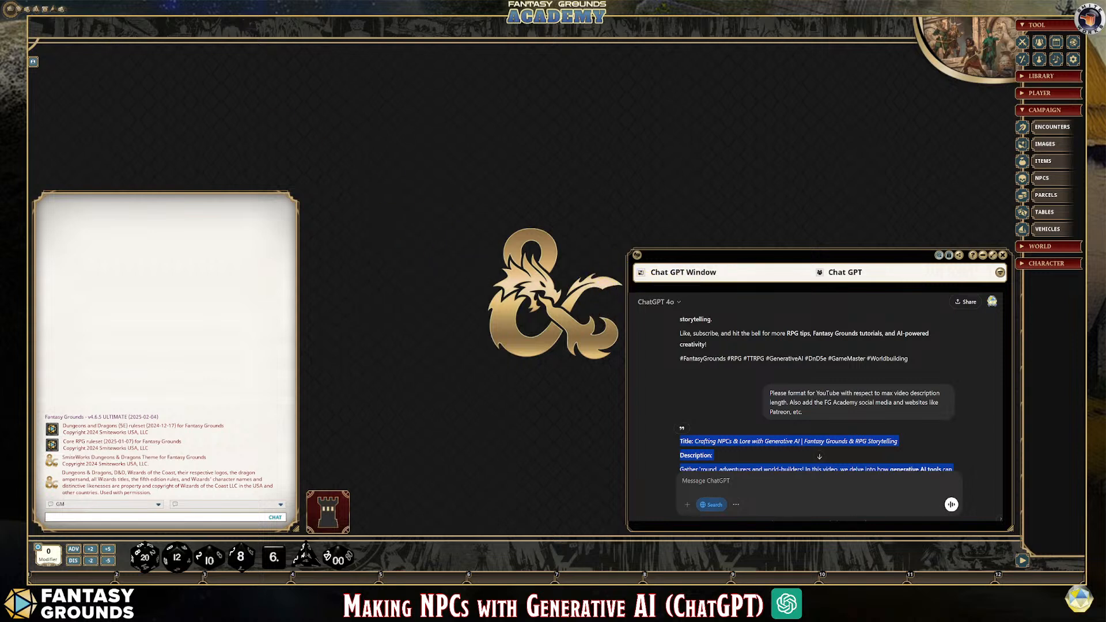
Review the earlier ChatGPT conversation back through the tavern patrons prompt and the Rusty Tankard food menu
{"action": "left_click_drag", "start_coordinate": [749, 254], "coordinate": [750, 252]}
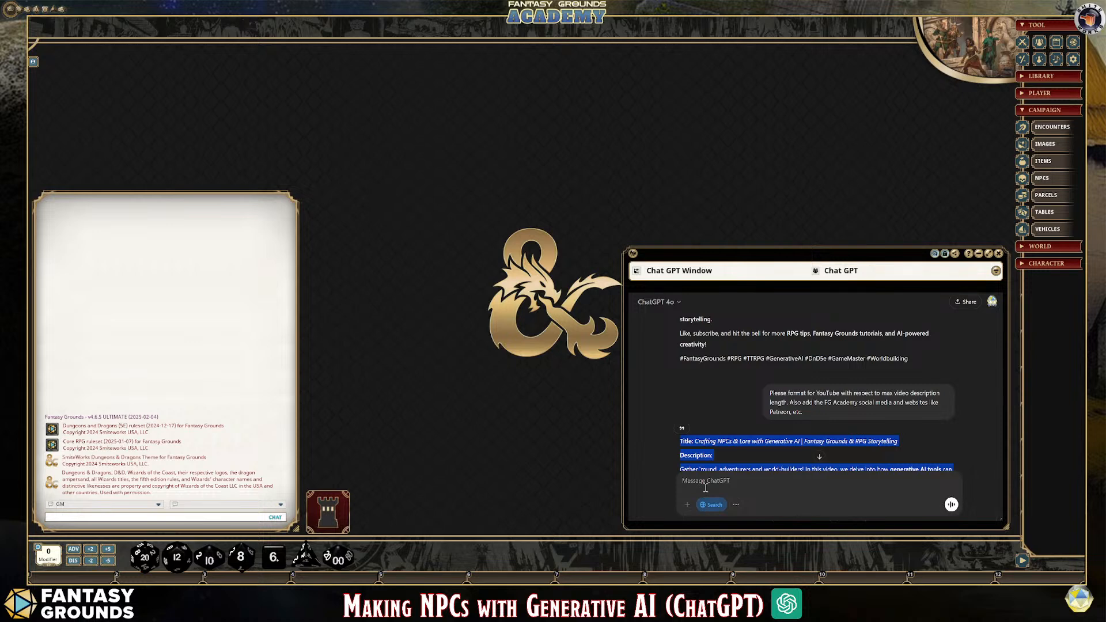
{"action": "scroll", "coordinate": [742, 439], "scroll_direction": "down", "scroll_amount": 2}
{"action": "left_click", "coordinate": [757, 487]}
{"action": "scroll", "coordinate": [775, 441], "scroll_direction": "up", "scroll_amount": 3}
{"action": "scroll", "coordinate": [778, 435], "scroll_direction": "up", "scroll_amount": 10}
{"action": "scroll", "coordinate": [783, 433], "scroll_direction": "up", "scroll_amount": 5}
{"action": "scroll", "coordinate": [784, 434], "scroll_direction": "up", "scroll_amount": 2}
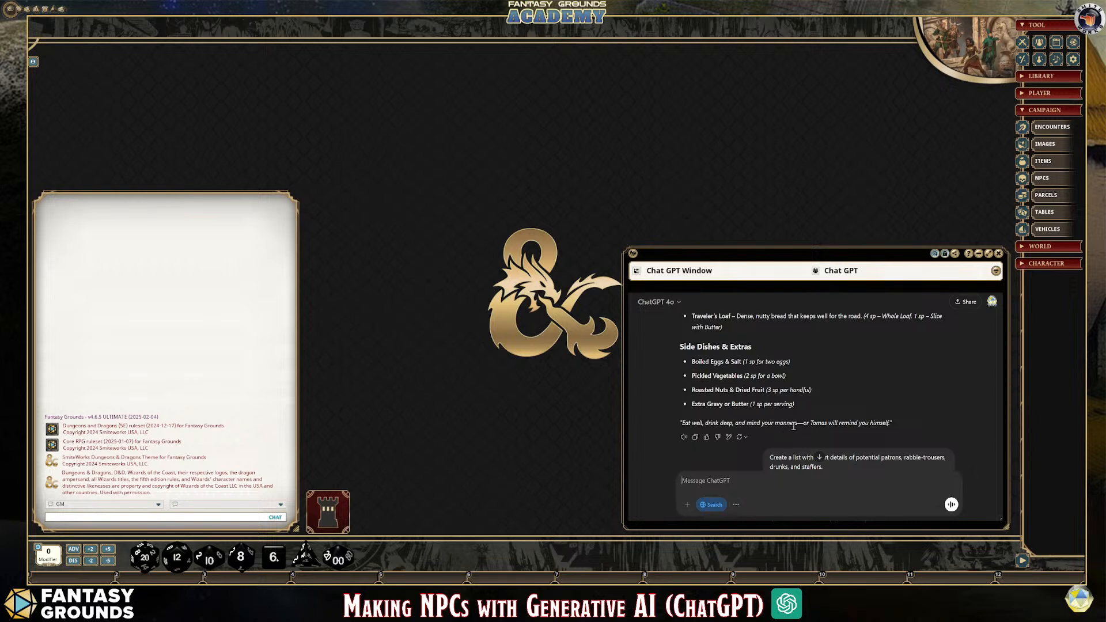
{"action": "scroll", "coordinate": [858, 405], "scroll_direction": "up", "scroll_amount": 2}
{"action": "scroll", "coordinate": [848, 424], "scroll_direction": "up", "scroll_amount": 2}
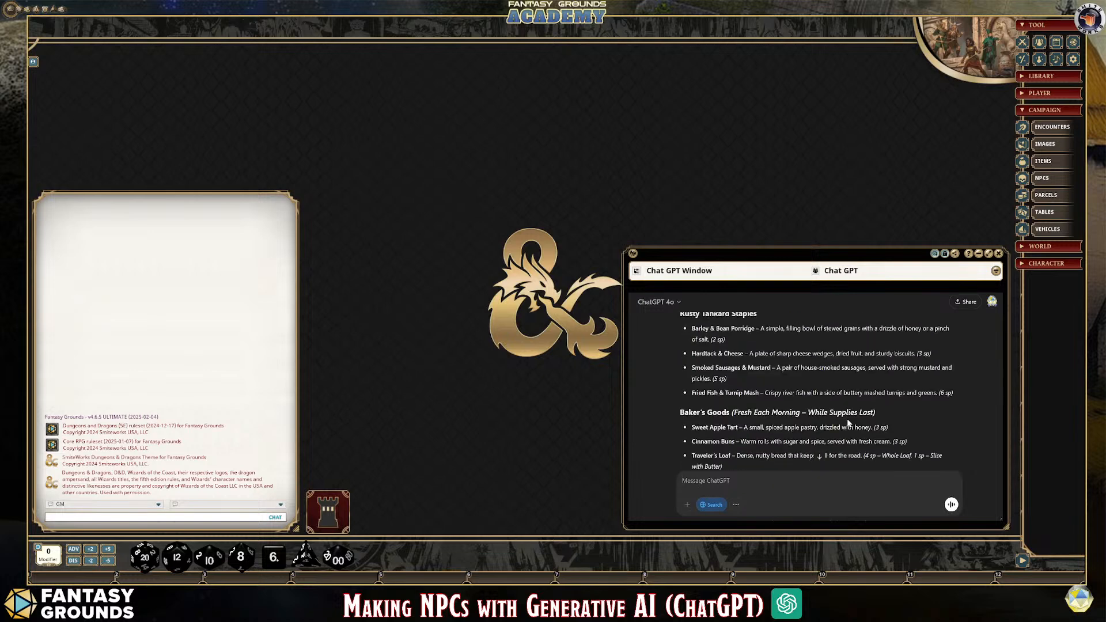
{"action": "scroll", "coordinate": [848, 424], "scroll_direction": "up", "scroll_amount": 3}
{"action": "scroll", "coordinate": [846, 410], "scroll_direction": "up", "scroll_amount": 4}
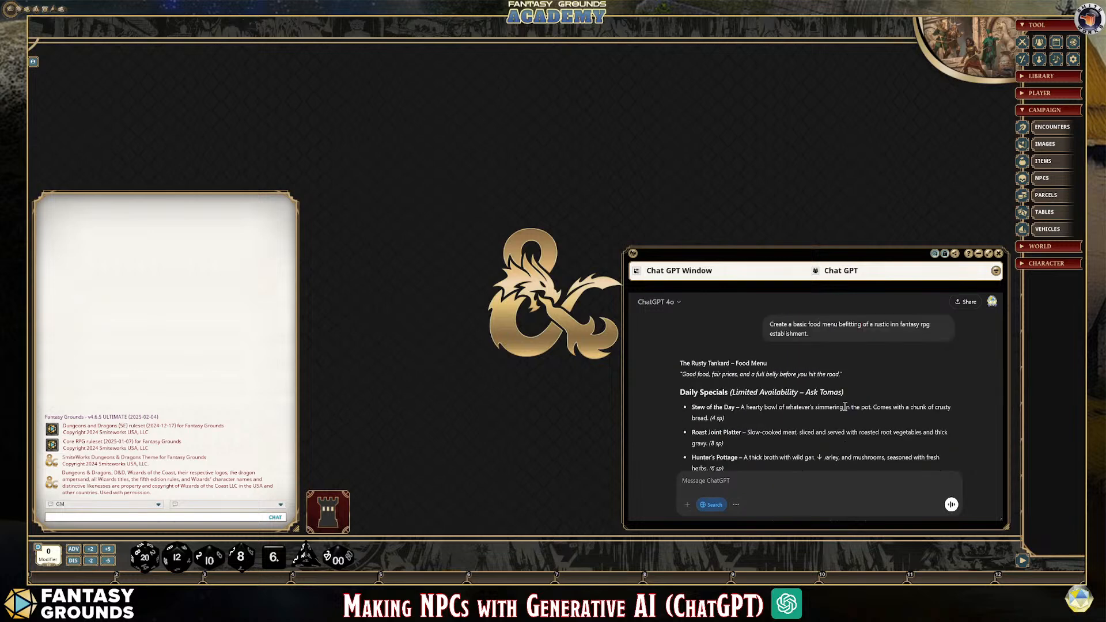
{"action": "scroll", "coordinate": [845, 410], "scroll_direction": "up", "scroll_amount": 3}
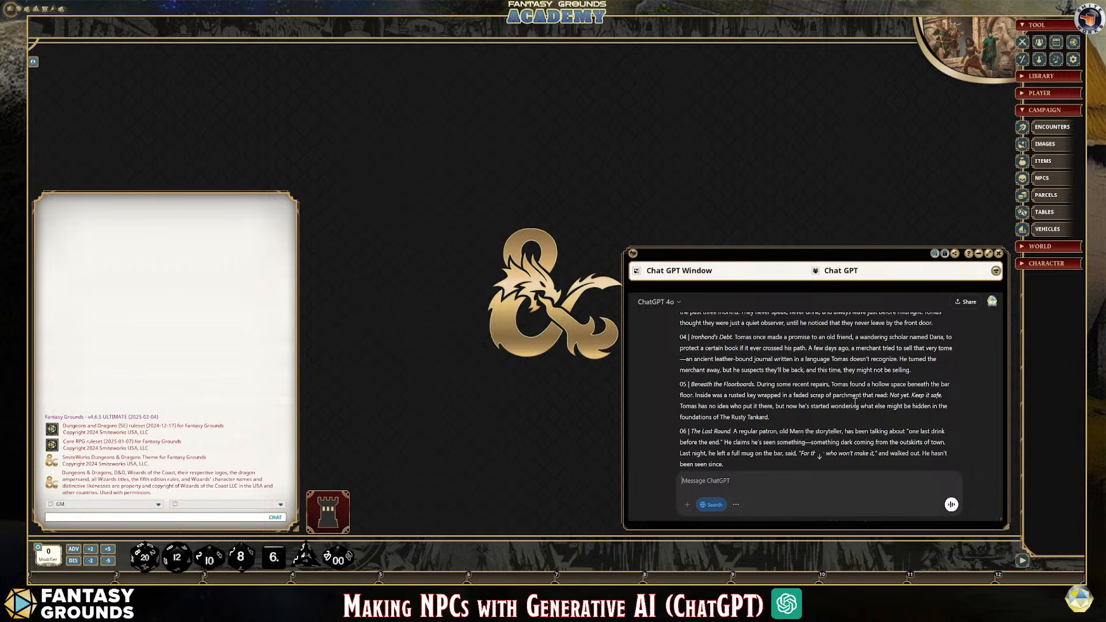
Examine the rollable rumors prompt, the barkeeper's background and tactics, and the stat block revision requesting Strength 13 and Wisdom 15
{"action": "scroll", "coordinate": [893, 420], "scroll_direction": "up", "scroll_amount": 10}
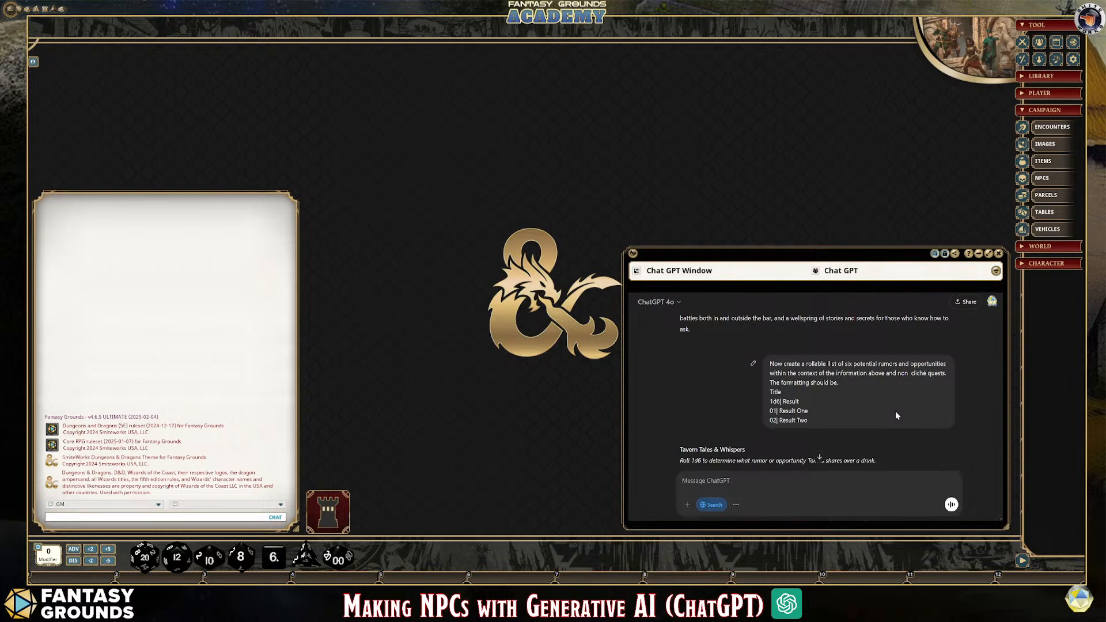
{"action": "scroll", "coordinate": [874, 430], "scroll_direction": "up", "scroll_amount": 8}
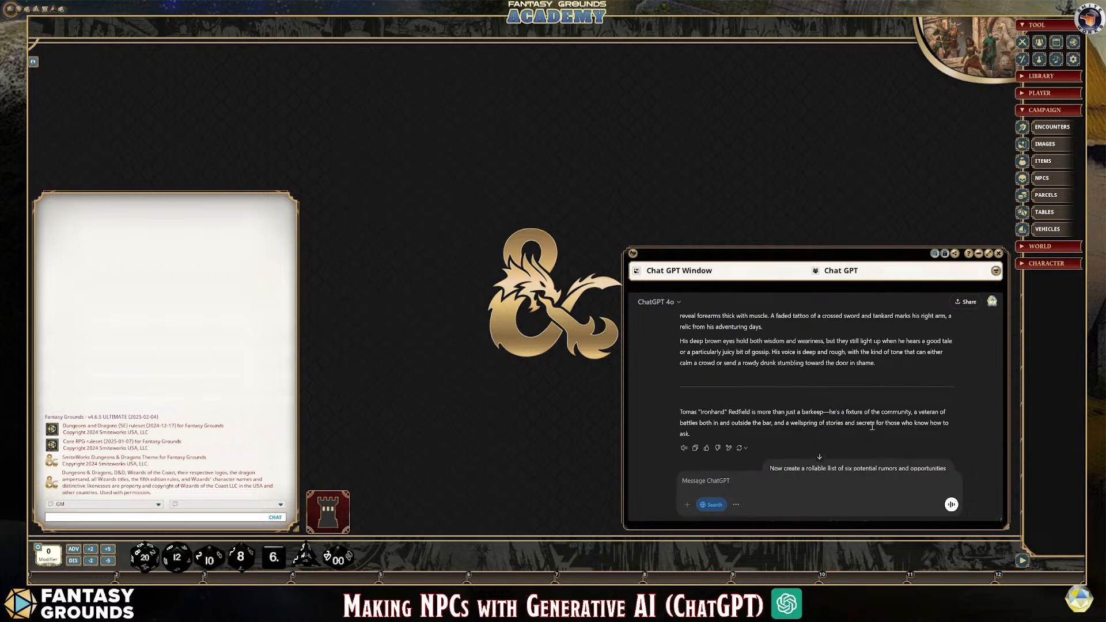
{"action": "scroll", "coordinate": [873, 427], "scroll_direction": "up", "scroll_amount": 6}
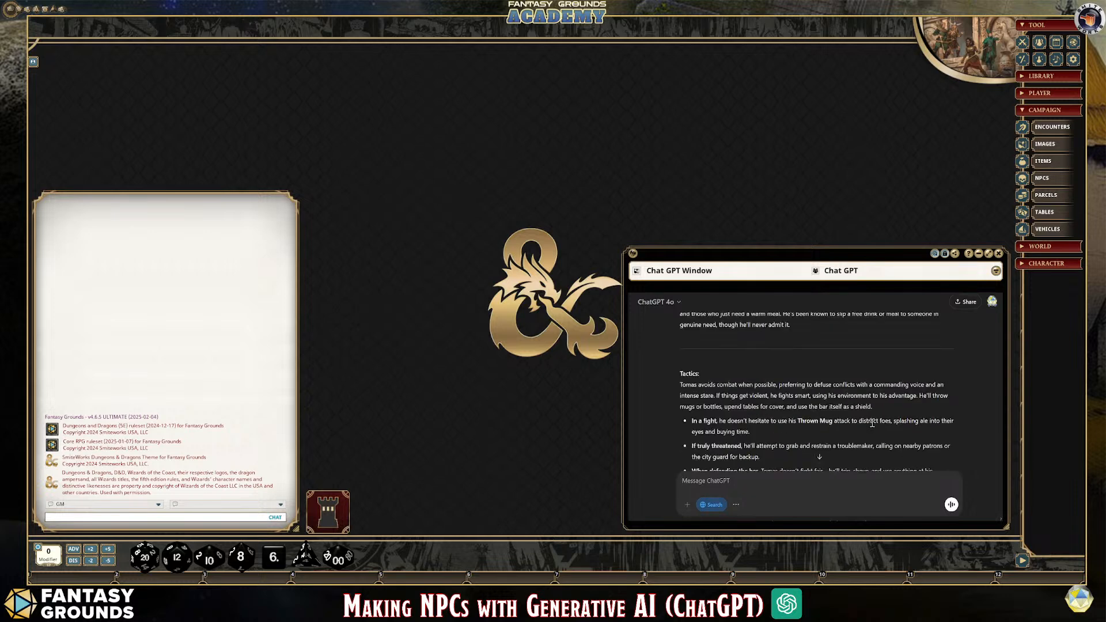
{"action": "scroll", "coordinate": [871, 427], "scroll_direction": "up", "scroll_amount": 8}
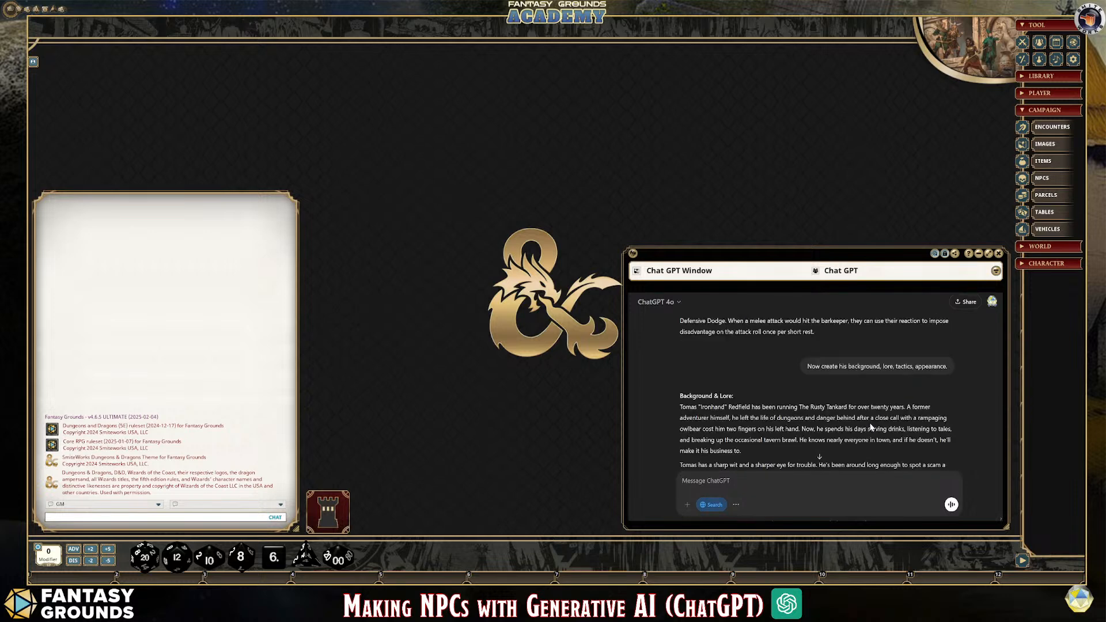
{"action": "scroll", "coordinate": [872, 427], "scroll_direction": "up", "scroll_amount": 8}
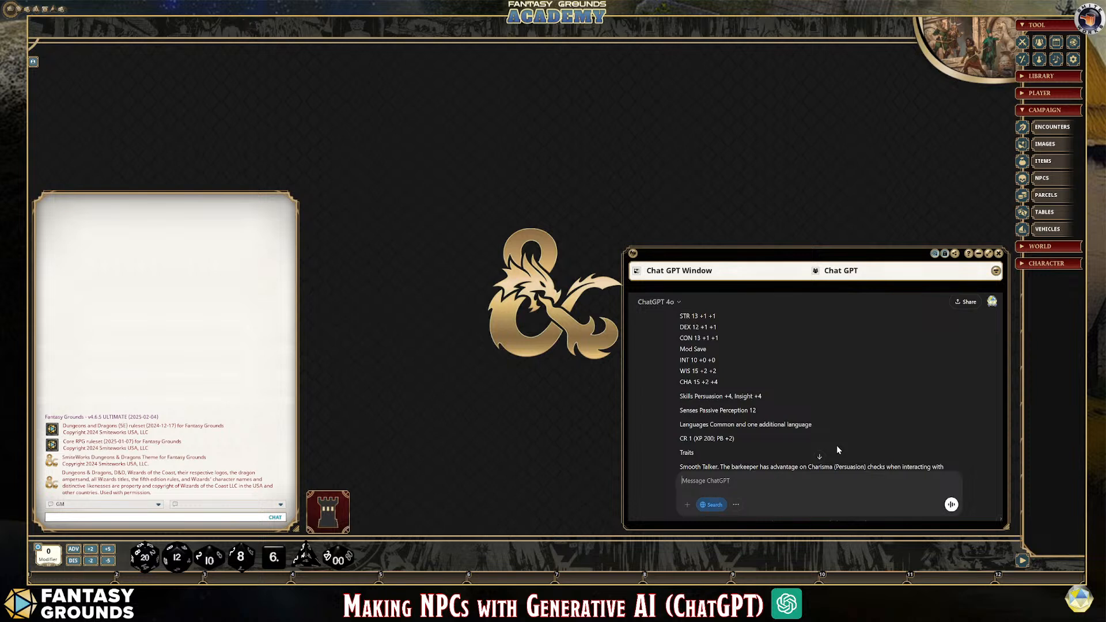
{"action": "scroll", "coordinate": [831, 439], "scroll_direction": "up", "scroll_amount": 3}
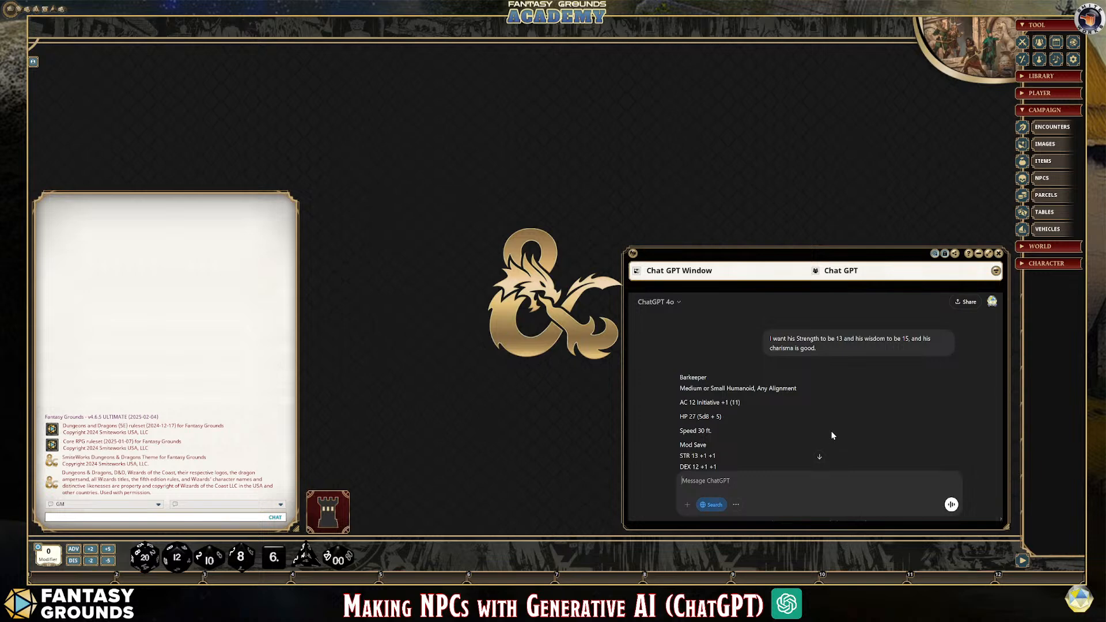
{"action": "scroll", "coordinate": [832, 435], "scroll_direction": "down", "scroll_amount": 5}
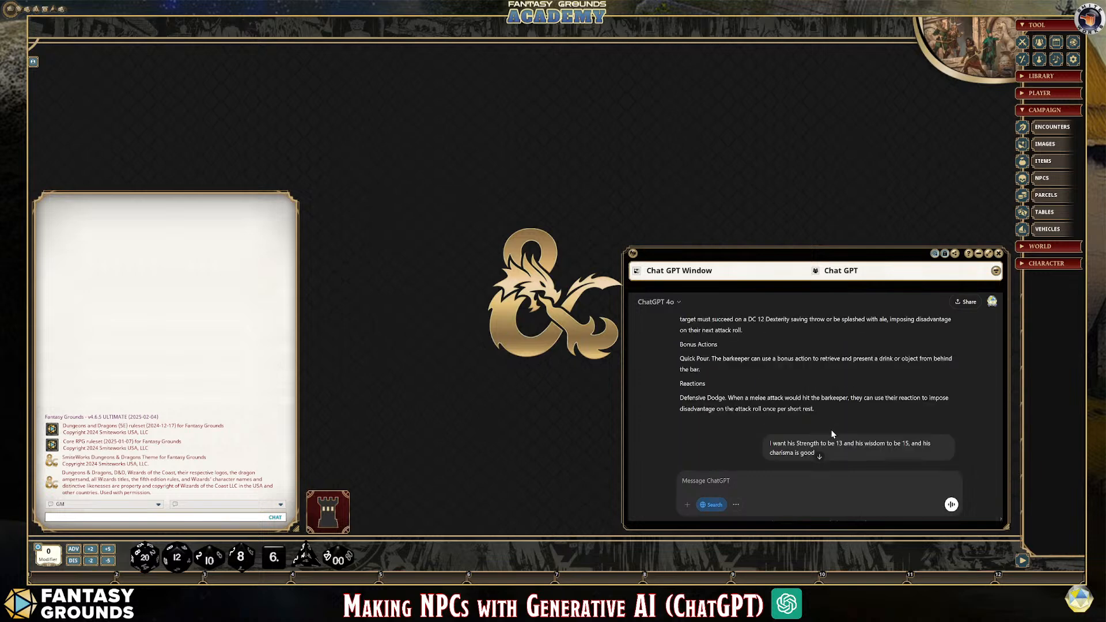
{"action": "scroll", "coordinate": [832, 435], "scroll_direction": "down", "scroll_amount": 3}
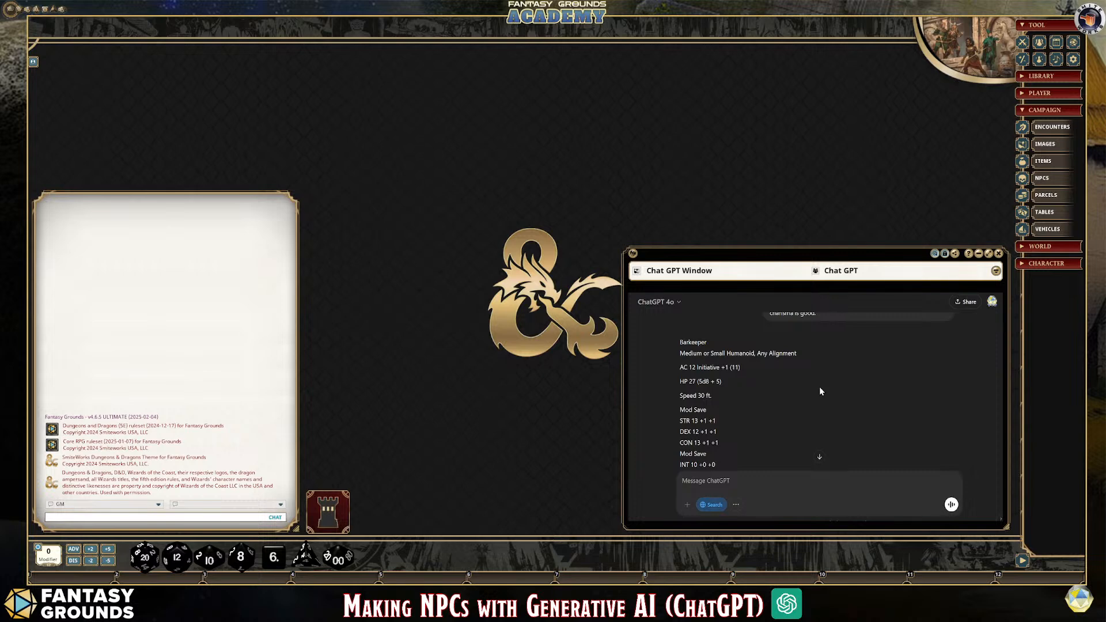
{"action": "scroll", "coordinate": [841, 405], "scroll_direction": "down", "scroll_amount": 10}
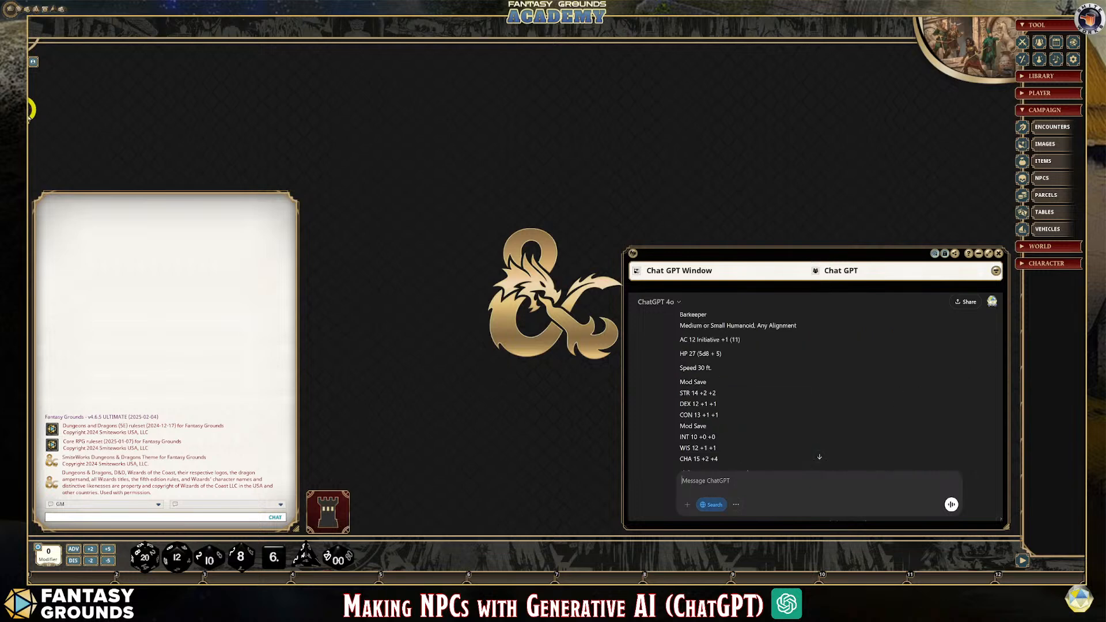
Read the early video description replies and the barkeeper stat block prompt with its attached 2024 5e NPC Stat Block Template.txt
{"action": "left_click_drag", "start_coordinate": [1000, 328], "coordinate": [1000, 296]}
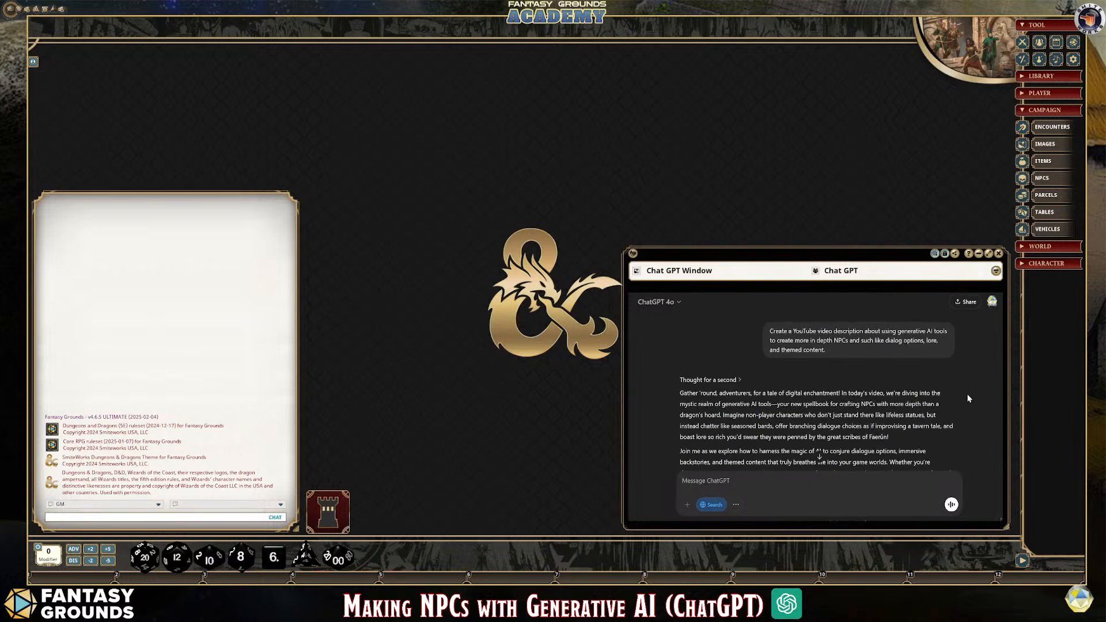
{"action": "scroll", "coordinate": [966, 394], "scroll_direction": "down", "scroll_amount": 1}
{"action": "scroll", "coordinate": [967, 394], "scroll_direction": "up", "scroll_amount": 1}
{"action": "scroll", "coordinate": [862, 372], "scroll_direction": "down", "scroll_amount": 10}
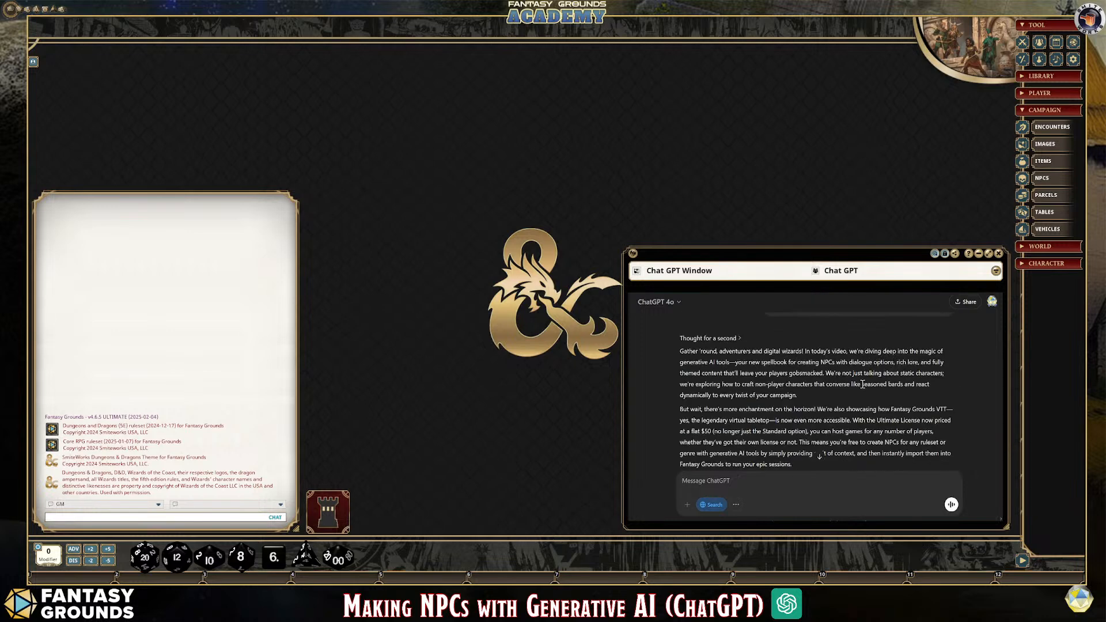
{"action": "scroll", "coordinate": [862, 385], "scroll_direction": "down", "scroll_amount": 5}
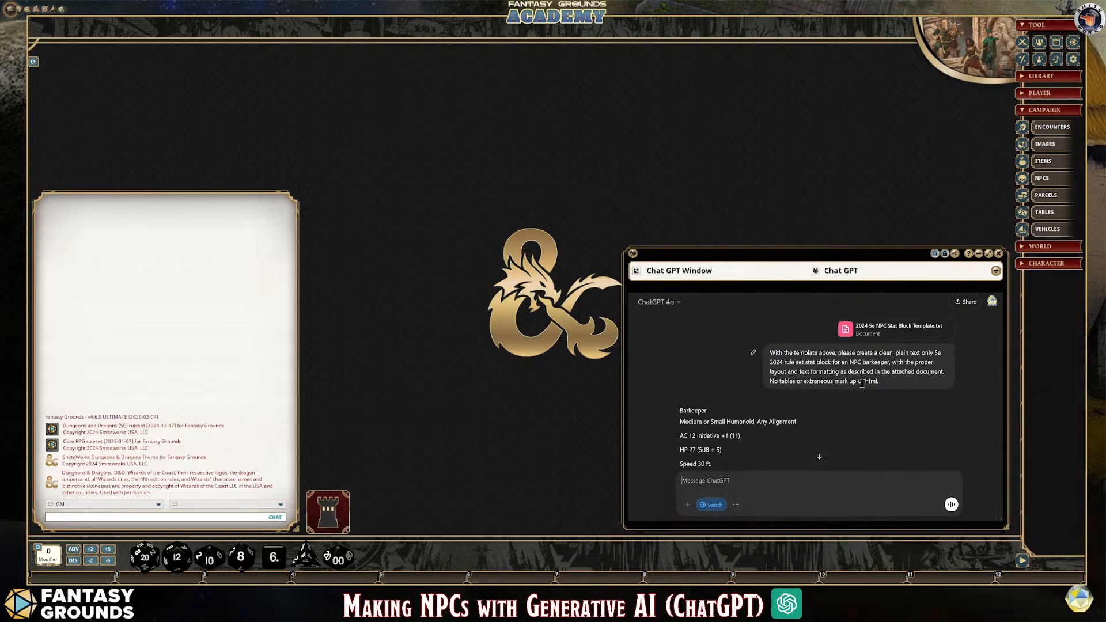
{"action": "scroll", "coordinate": [862, 406], "scroll_direction": "up", "scroll_amount": 4}
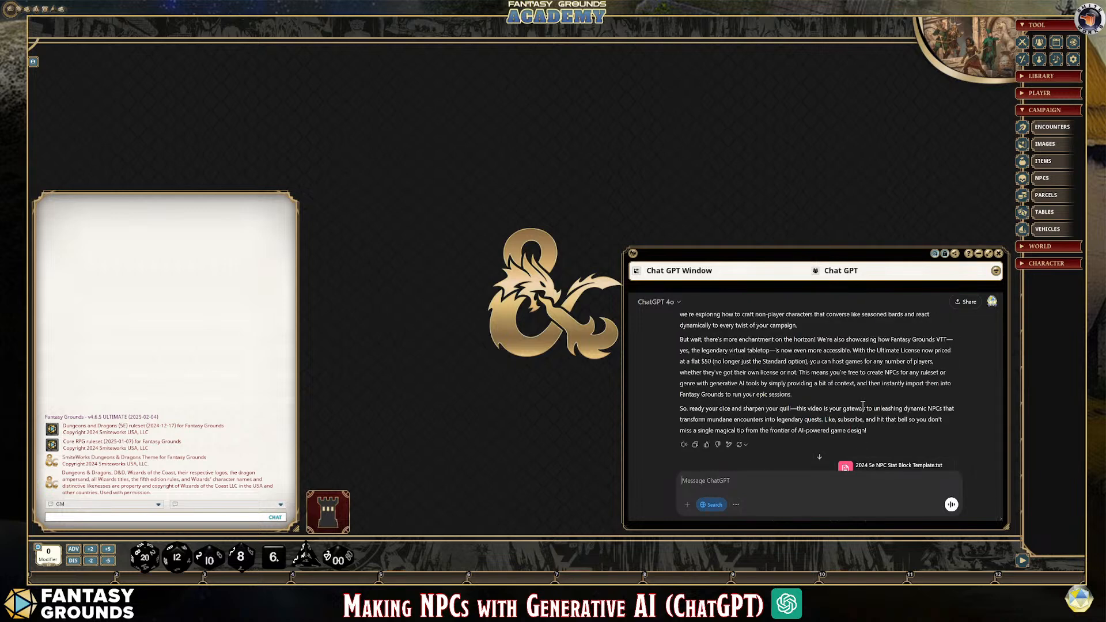
{"action": "scroll", "coordinate": [863, 405], "scroll_direction": "up", "scroll_amount": 2}
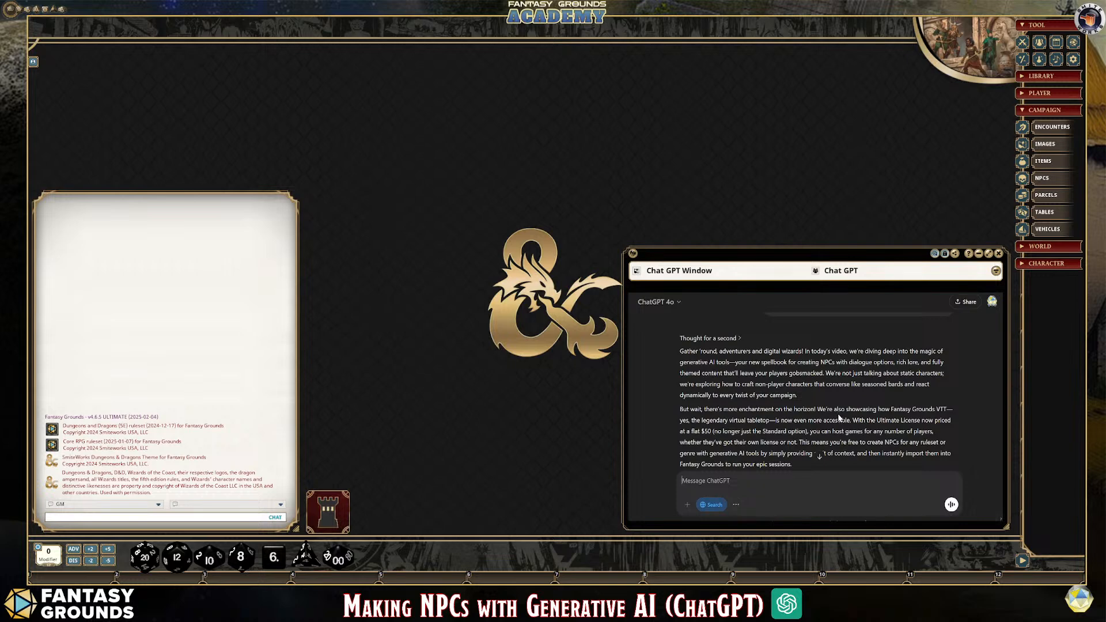
{"action": "scroll", "coordinate": [840, 410], "scroll_direction": "down", "scroll_amount": 1}
{"action": "scroll", "coordinate": [839, 411], "scroll_direction": "down", "scroll_amount": 1}
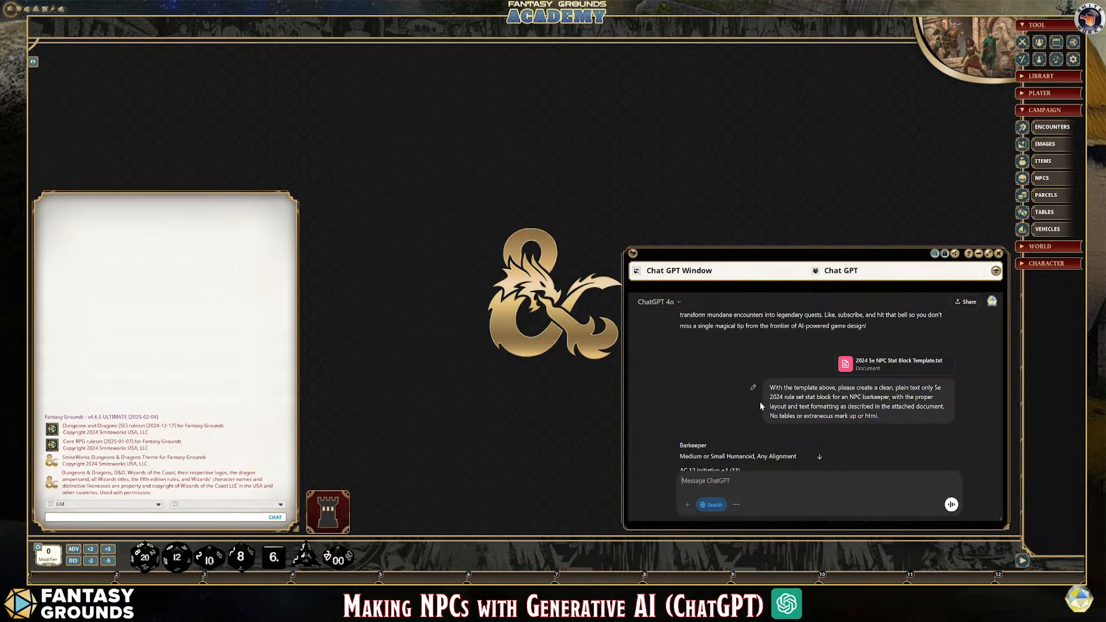
{"action": "scroll", "coordinate": [759, 402], "scroll_direction": "down", "scroll_amount": 2}
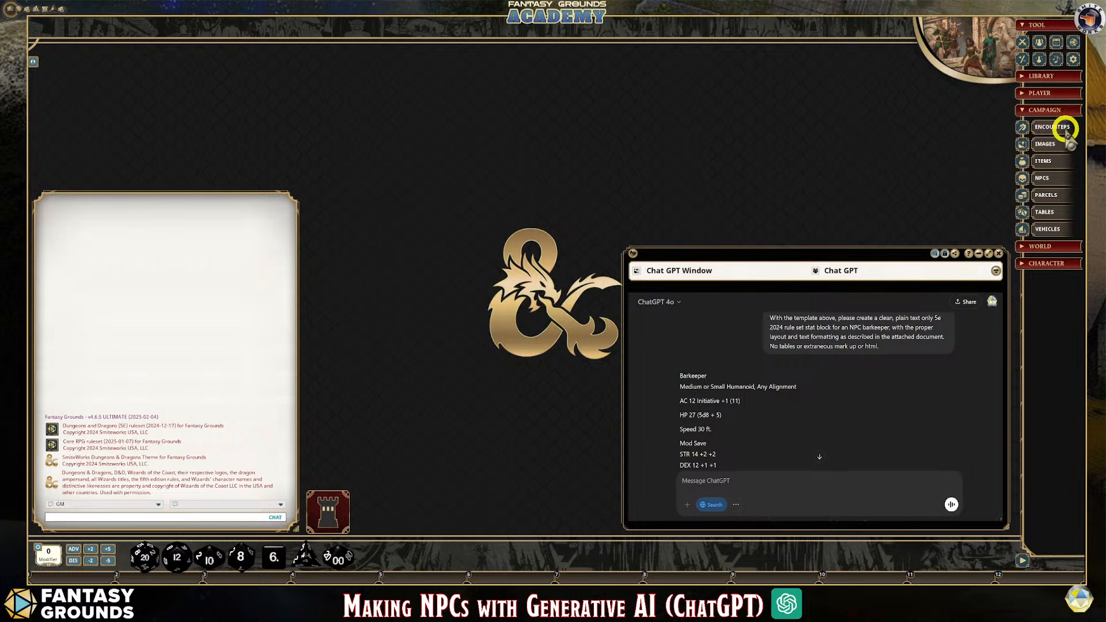
View the library's available books in a clear area of the desktop, then close the Books list
{"action": "left_click", "coordinate": [1069, 78]}
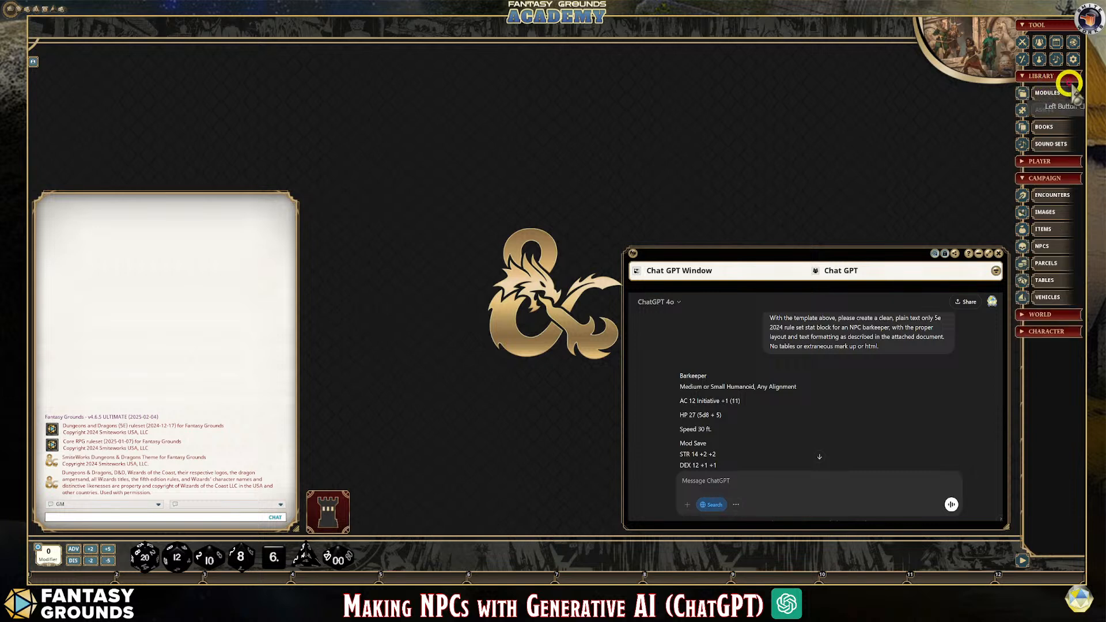
{"action": "left_click", "coordinate": [1064, 127]}
{"action": "left_click_drag", "start_coordinate": [841, 110], "coordinate": [702, 72]}
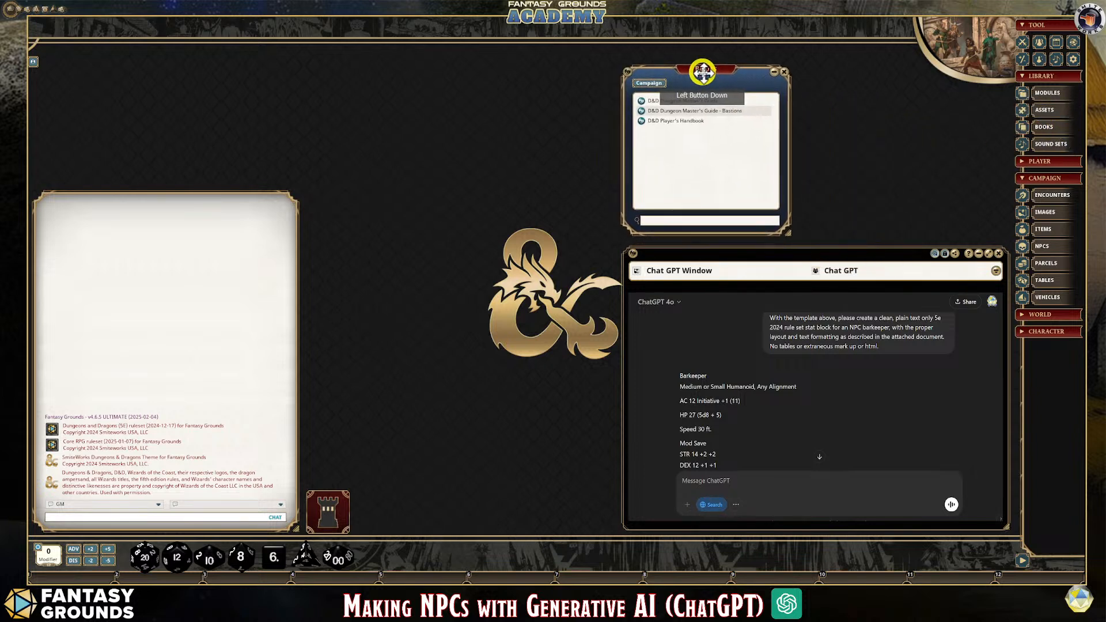
{"action": "left_click", "coordinate": [784, 74]}
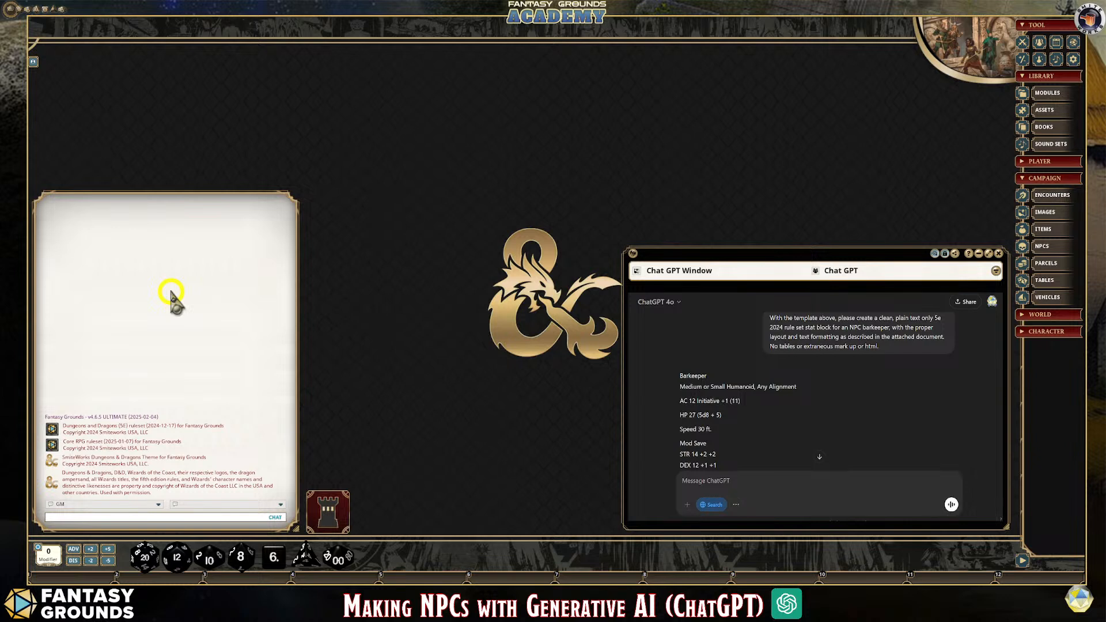
Open the campaign's NPCs list, place it clear of the ChatGPT window, and make it taller
{"action": "left_click", "coordinate": [1041, 247]}
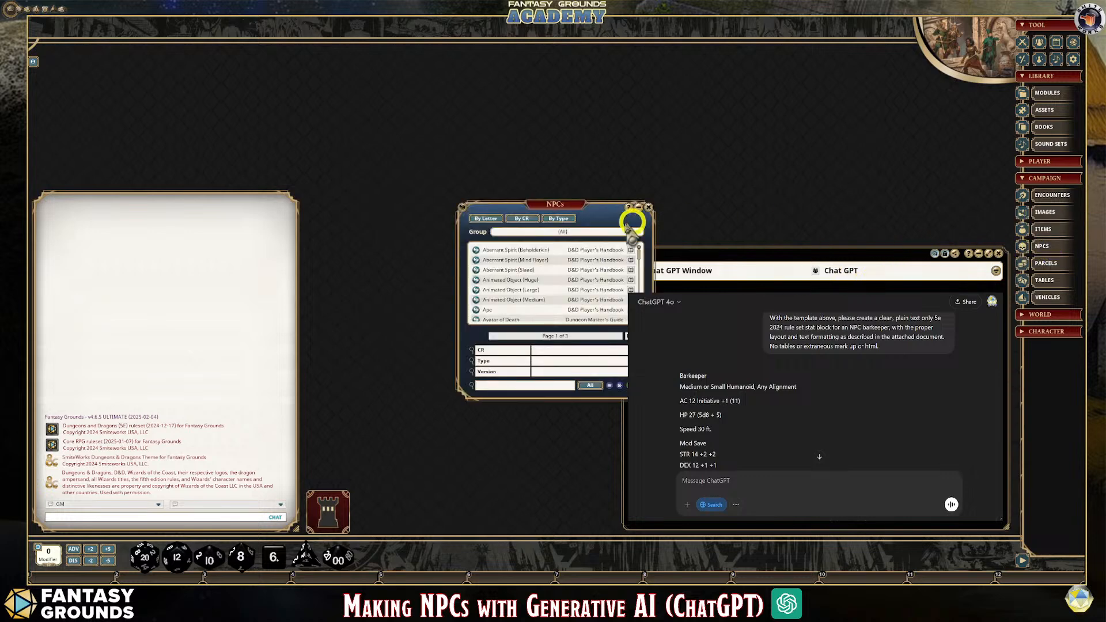
{"action": "left_click_drag", "start_coordinate": [564, 204], "coordinate": [426, 99]}
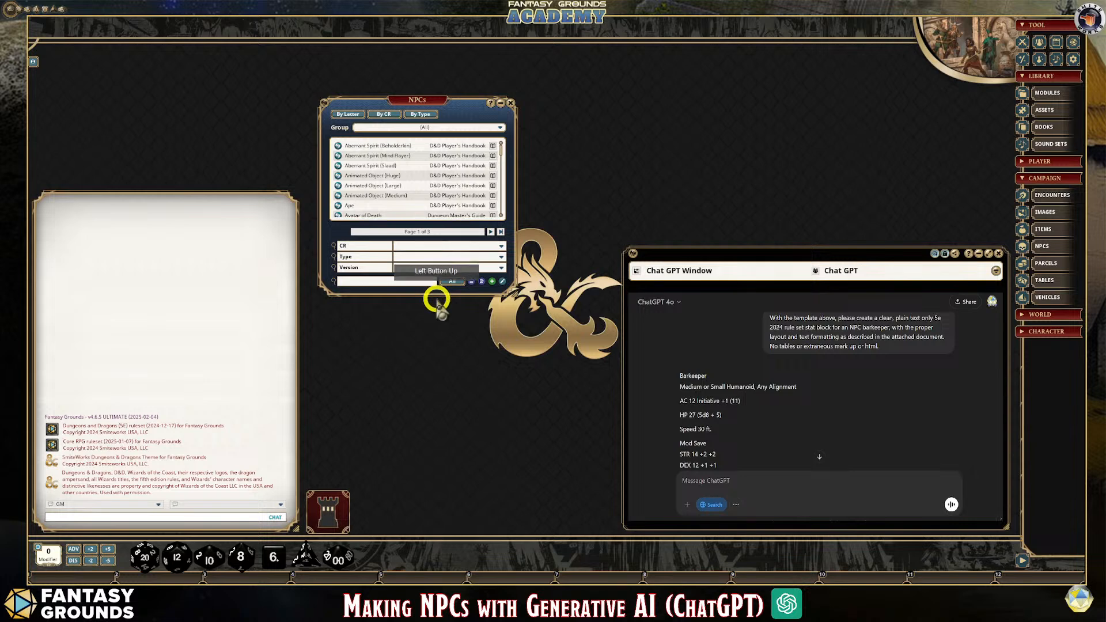
{"action": "left_click_drag", "start_coordinate": [438, 308], "coordinate": [442, 445]}
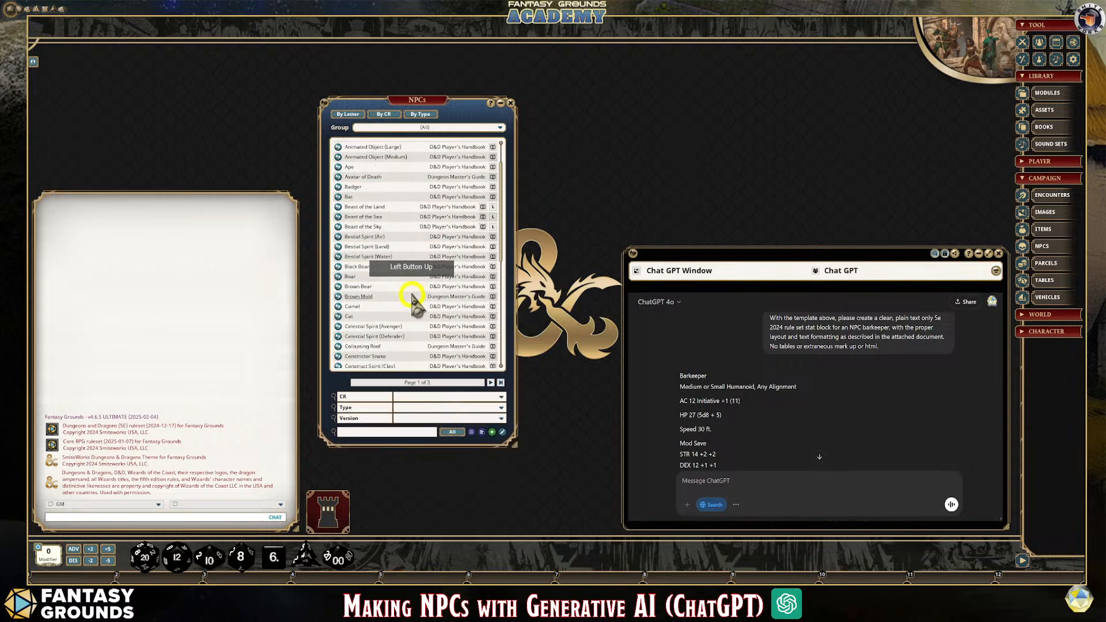
Browse the NPCs list and view the Elemental Spirit (Earth) record, then close the record
{"action": "scroll", "coordinate": [412, 300], "scroll_direction": "down", "scroll_amount": 7}
{"action": "scroll", "coordinate": [412, 307], "scroll_direction": "up", "scroll_amount": 1}
{"action": "left_click", "coordinate": [392, 300]}
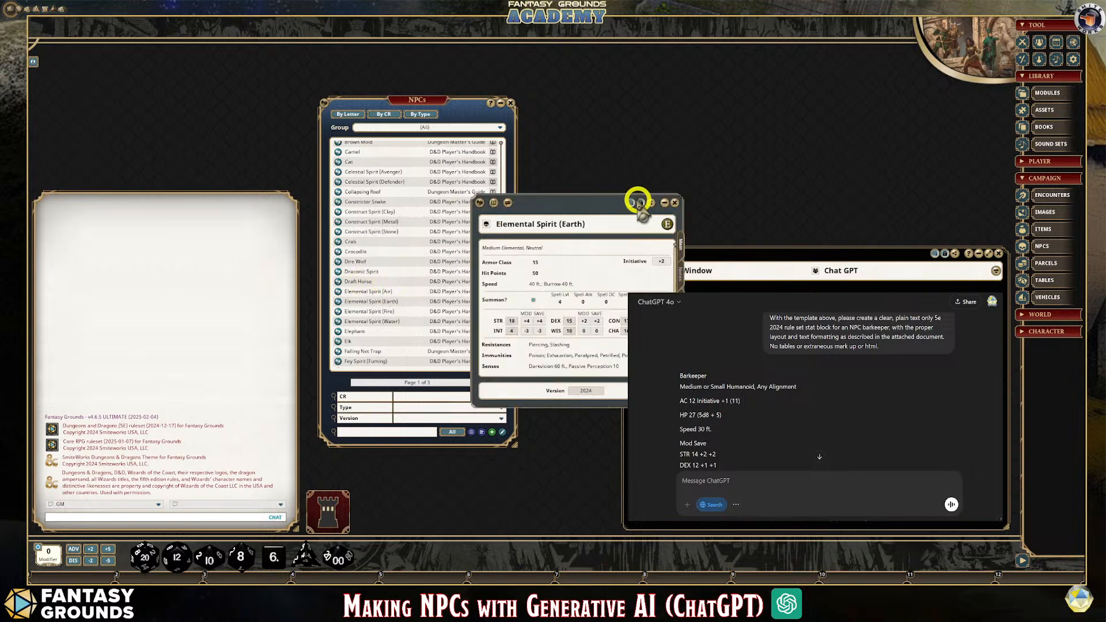
{"action": "left_click", "coordinate": [675, 202]}
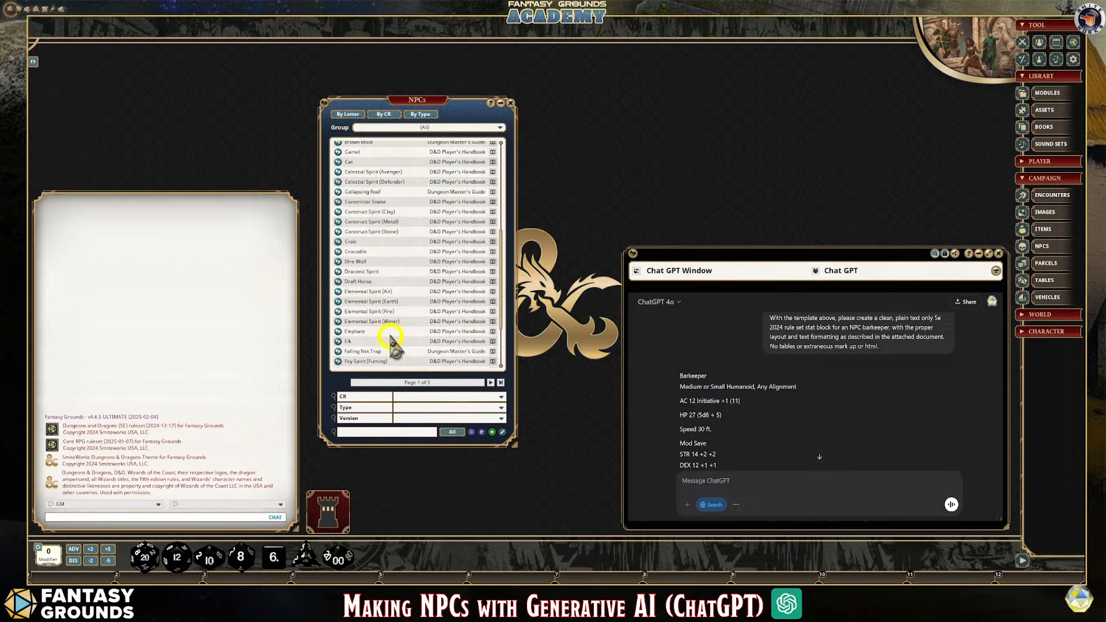
{"action": "scroll", "coordinate": [378, 239], "scroll_direction": "up", "scroll_amount": 4}
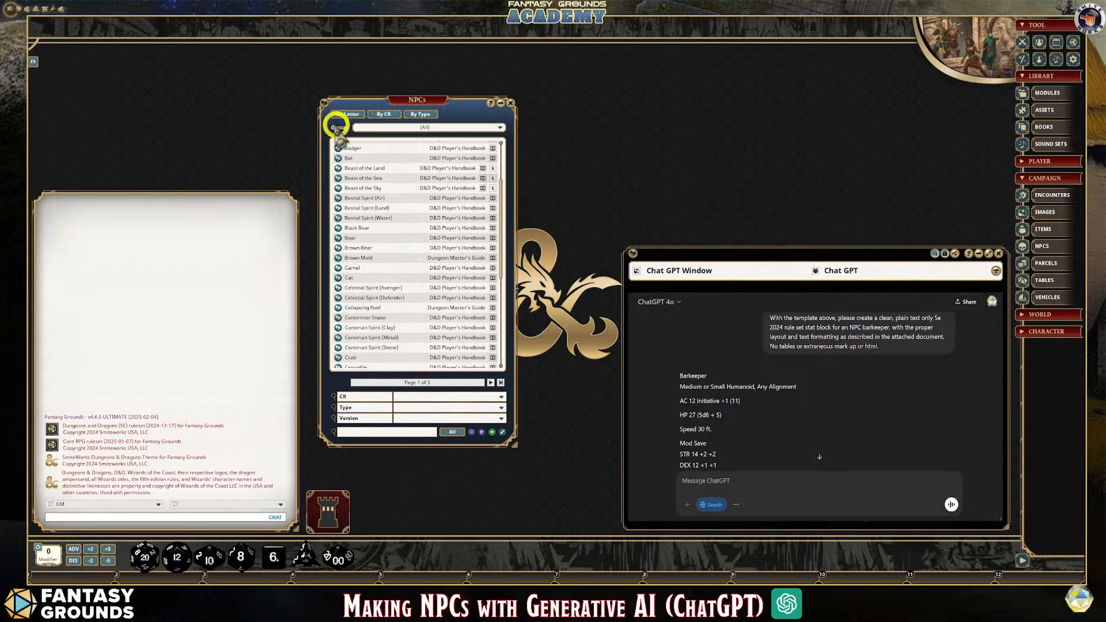
Move the NPCs list higher on the desktop and look through its entries
{"action": "left_click_drag", "start_coordinate": [414, 112], "coordinate": [406, 63]}
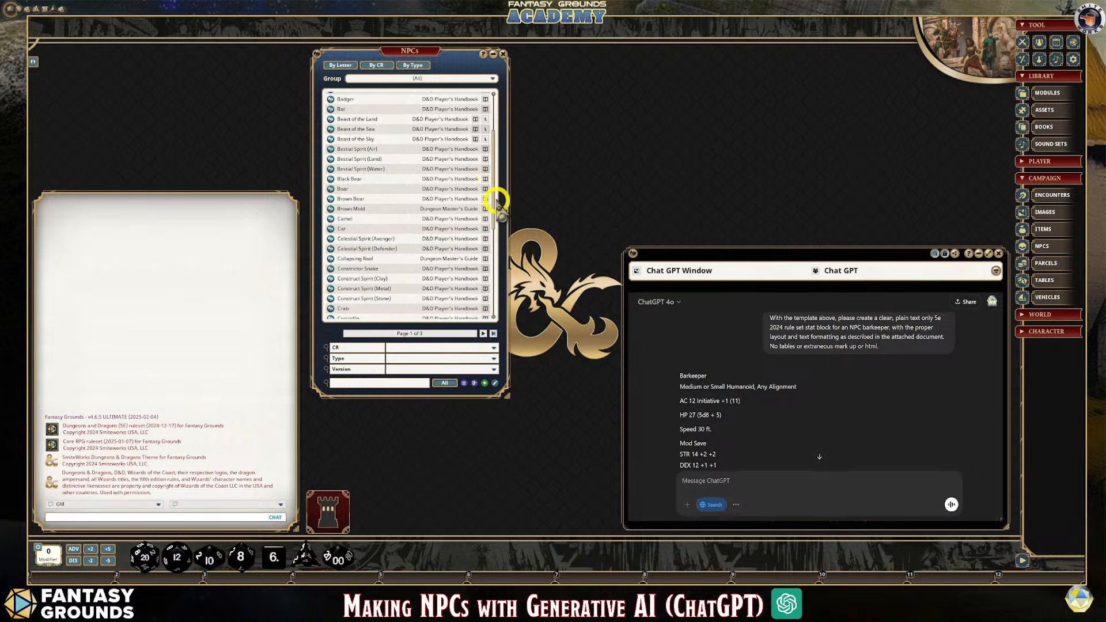
{"action": "scroll", "coordinate": [465, 253], "scroll_direction": "down", "scroll_amount": 4}
{"action": "scroll", "coordinate": [464, 261], "scroll_direction": "down", "scroll_amount": 1}
{"action": "scroll", "coordinate": [453, 256], "scroll_direction": "up", "scroll_amount": 7}
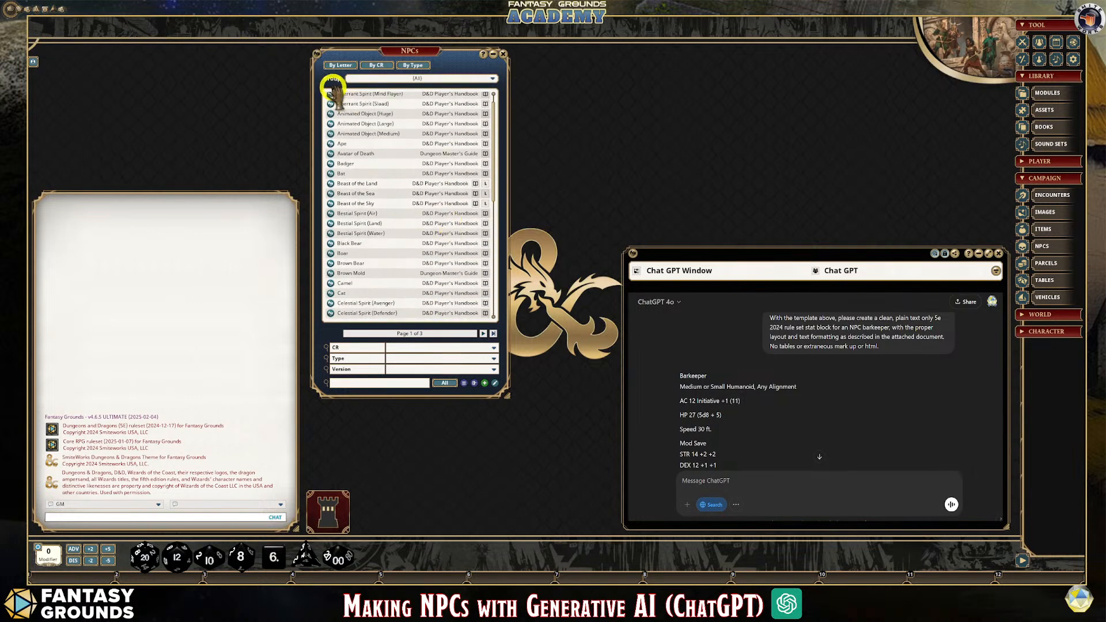
Add a new group to the NPCs list and name it Custom AI NPCS
{"action": "left_click", "coordinate": [493, 79]}
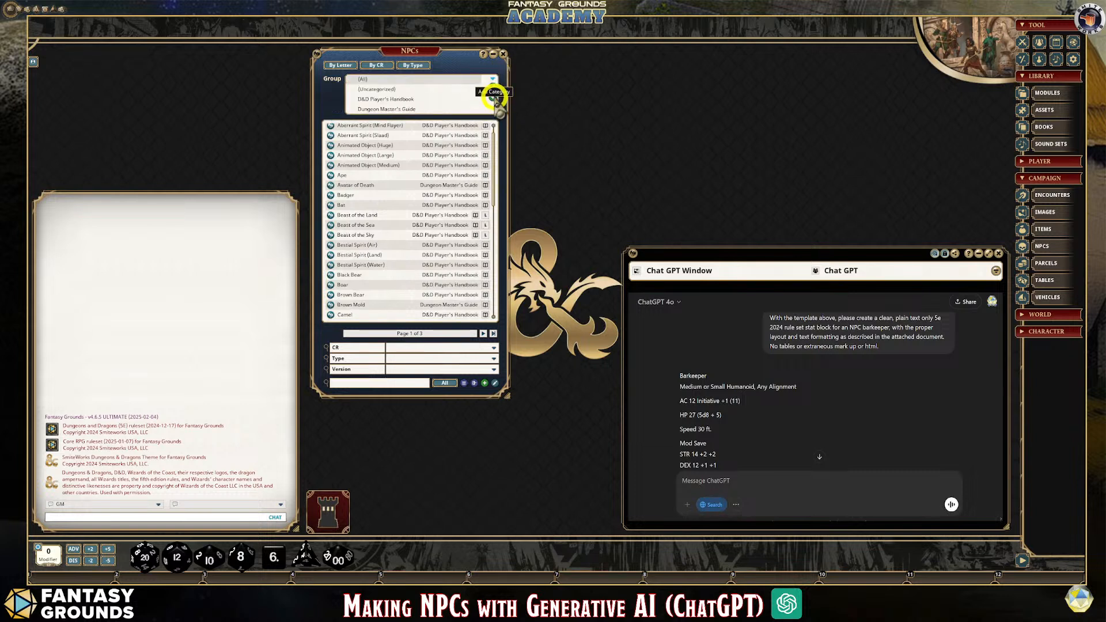
{"action": "left_click", "coordinate": [494, 98]}
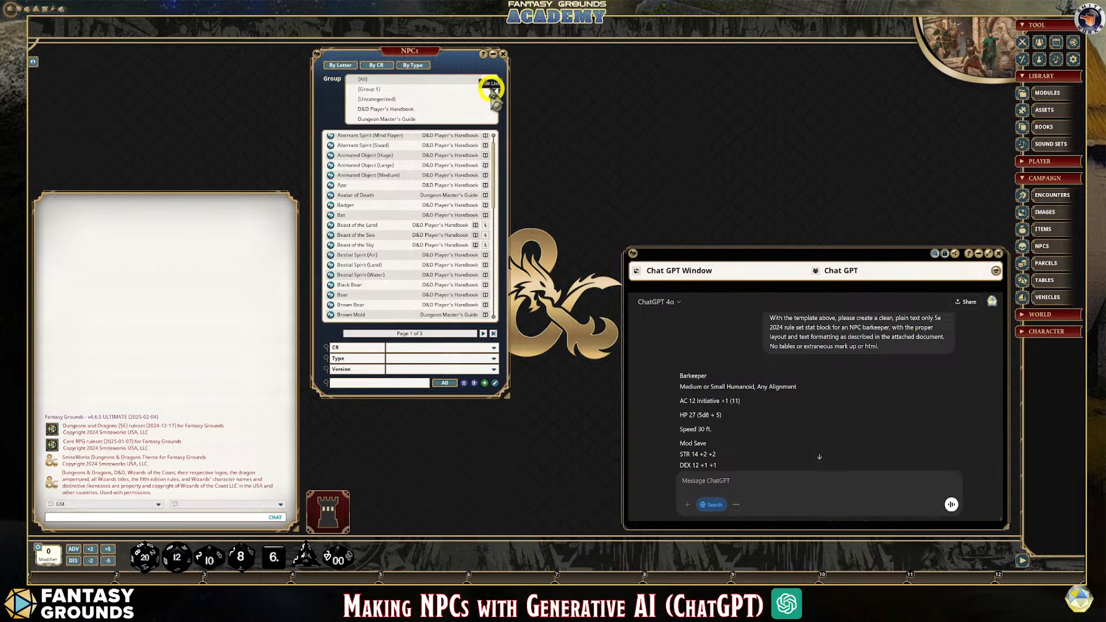
{"action": "left_click", "coordinate": [494, 89]}
{"action": "left_click", "coordinate": [336, 83]}
{"action": "left_click_drag", "start_coordinate": [336, 84], "coordinate": [350, 104]}
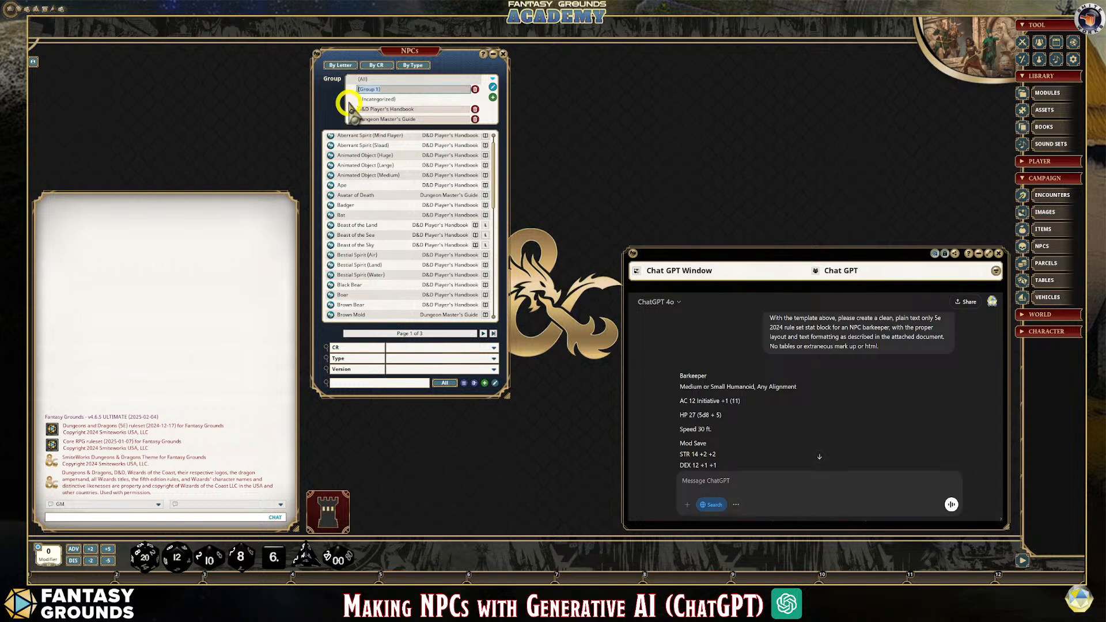
{"action": "type", "text": "Custom NPCS"}
{"action": "left_click", "coordinate": [425, 107]}
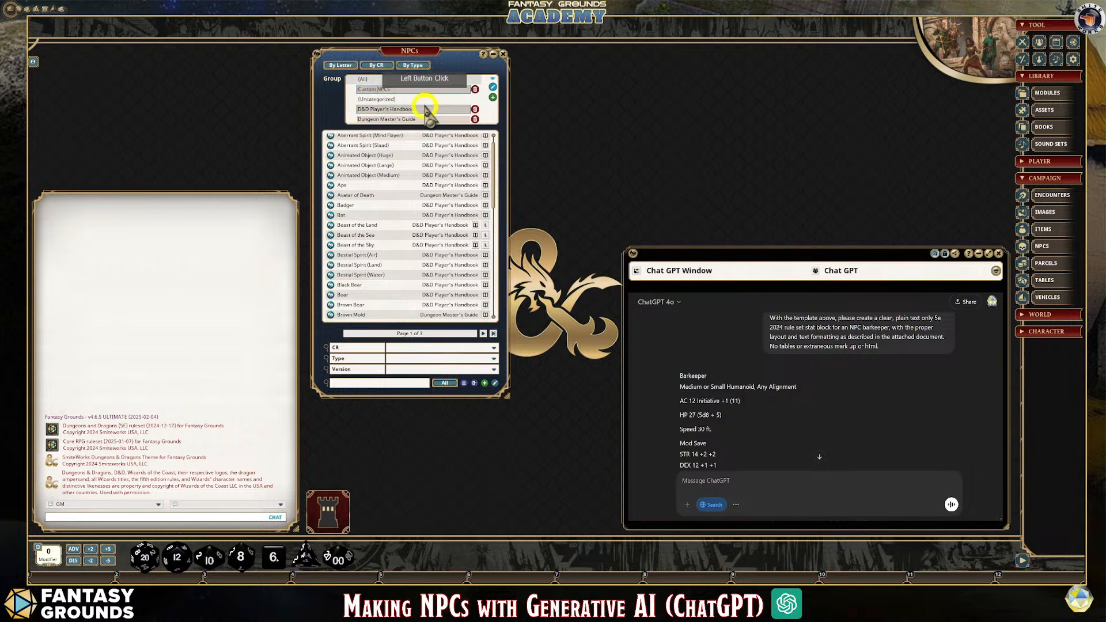
{"action": "type", "text": "AI"}
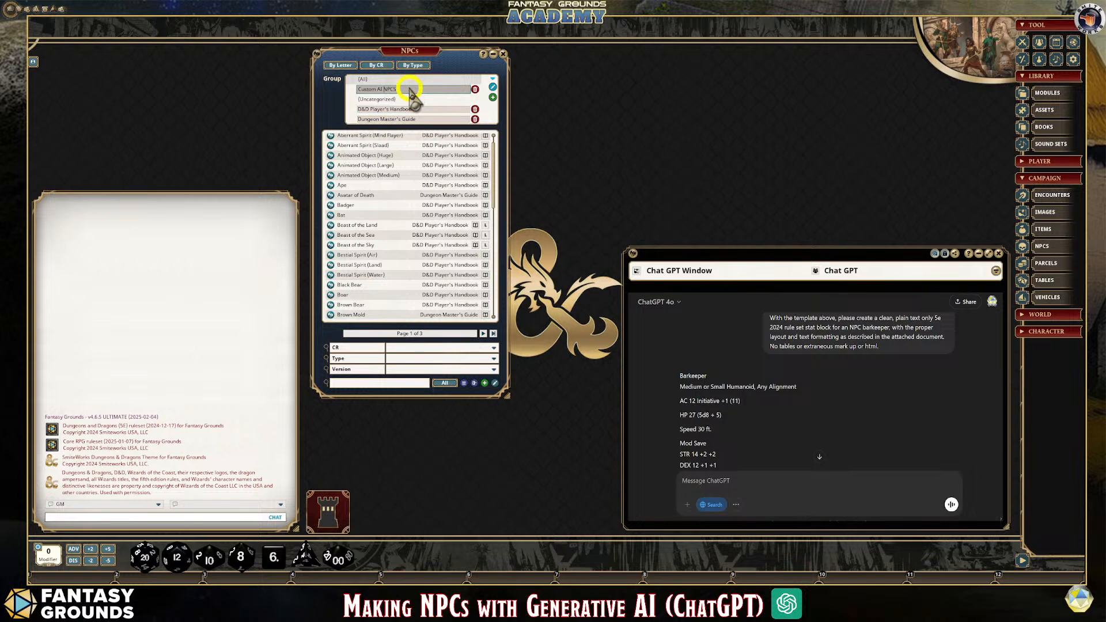
{"action": "left_click", "coordinate": [390, 92]}
{"action": "left_click", "coordinate": [492, 87]}
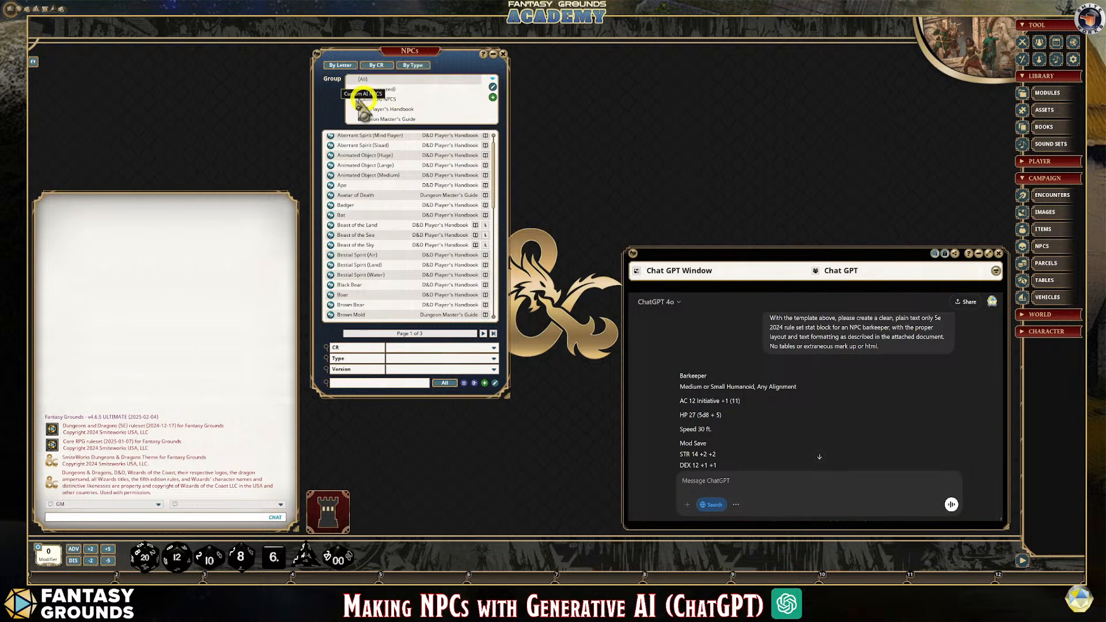
Compare the contents of the Custom AI NPCS, All and Uncategorized groups, ending on Custom AI NPCS
{"action": "left_click", "coordinate": [373, 99]}
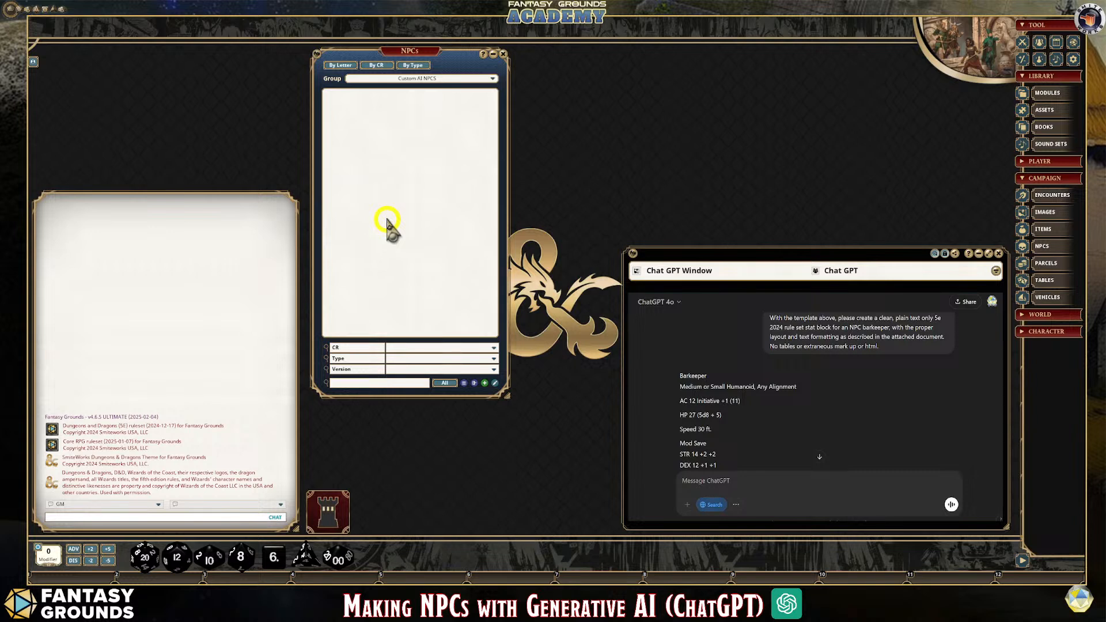
{"action": "left_click", "coordinate": [420, 79]}
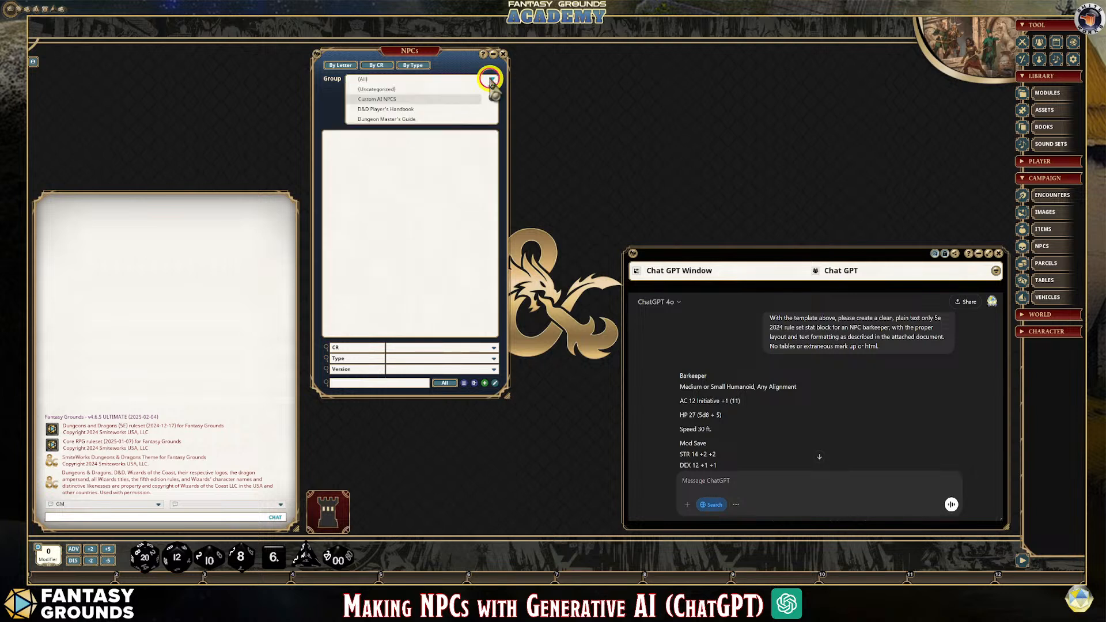
{"action": "left_click", "coordinate": [363, 79]}
{"action": "left_click", "coordinate": [379, 226]}
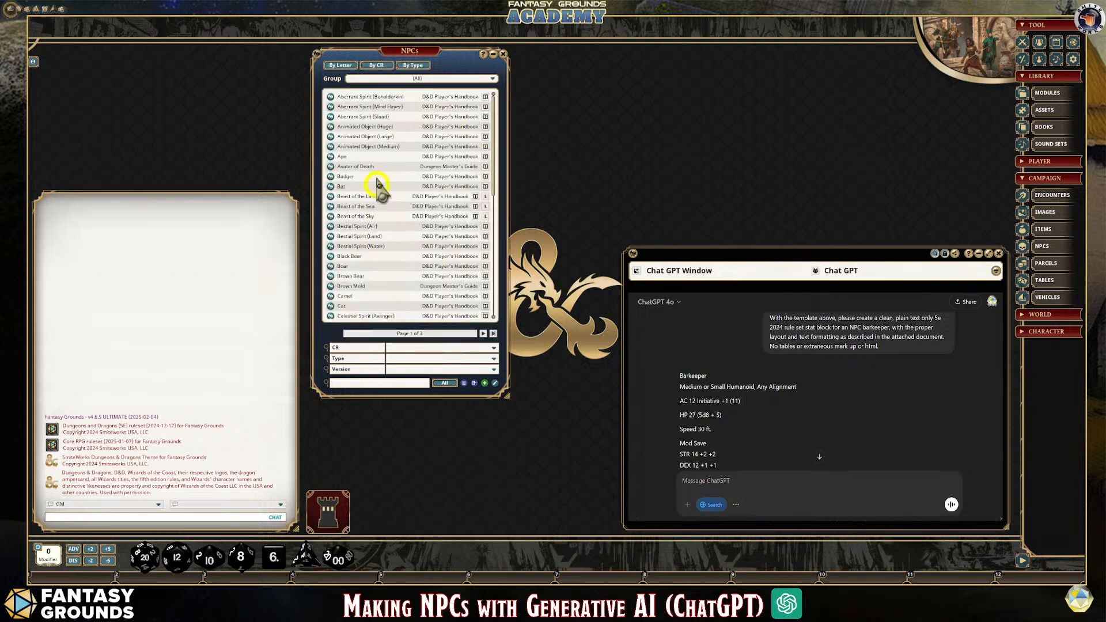
{"action": "left_click", "coordinate": [491, 77]}
{"action": "left_click", "coordinate": [382, 88]}
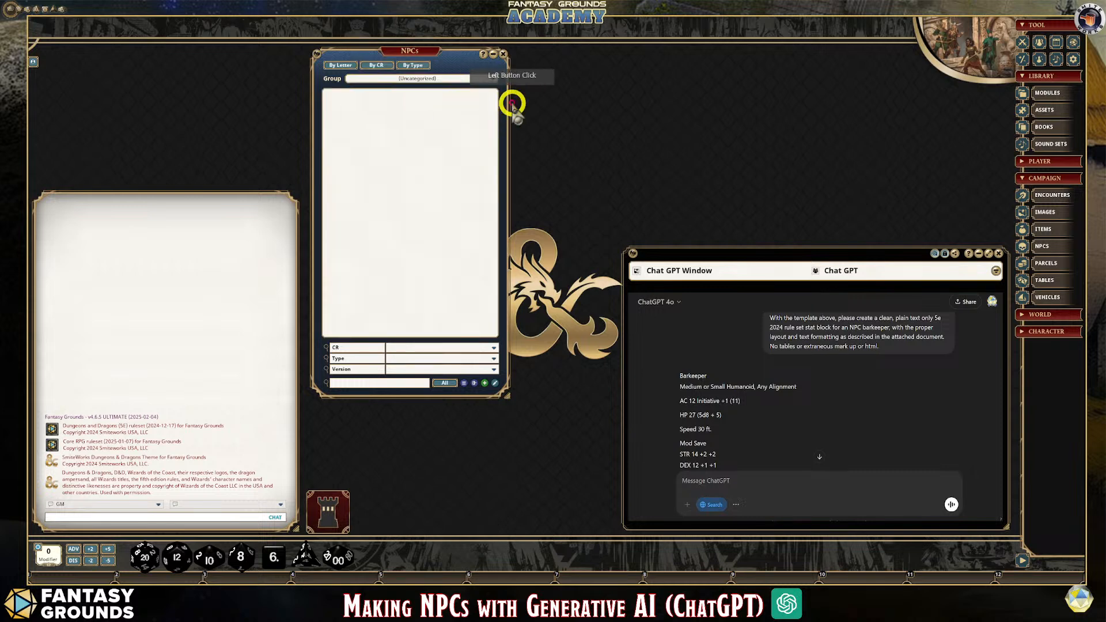
{"action": "left_click", "coordinate": [492, 78]}
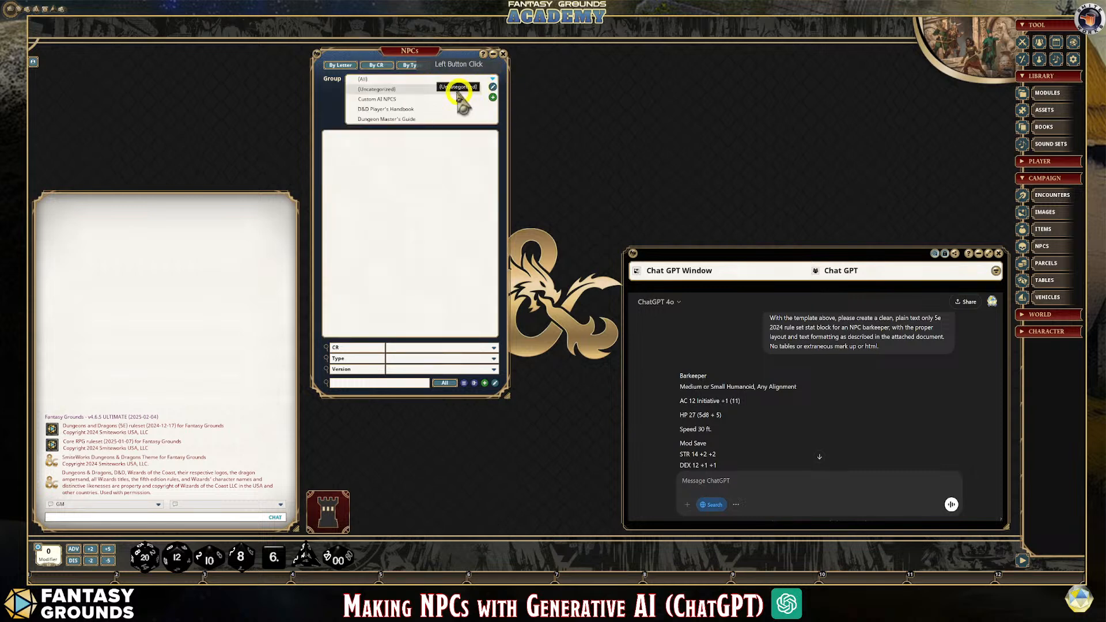
{"action": "left_click", "coordinate": [393, 100]}
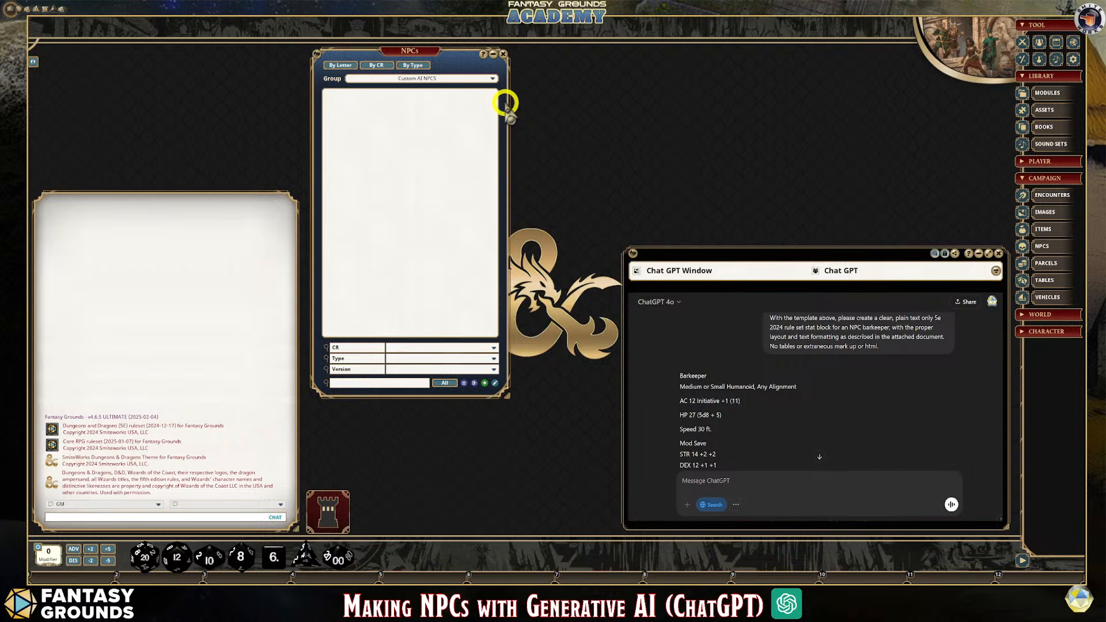
Add a new NPC record to the Custom AI NPCS group, make its sheet taller, and place it beside the NPCs list
{"action": "left_click_drag", "start_coordinate": [412, 45], "coordinate": [405, 49]}
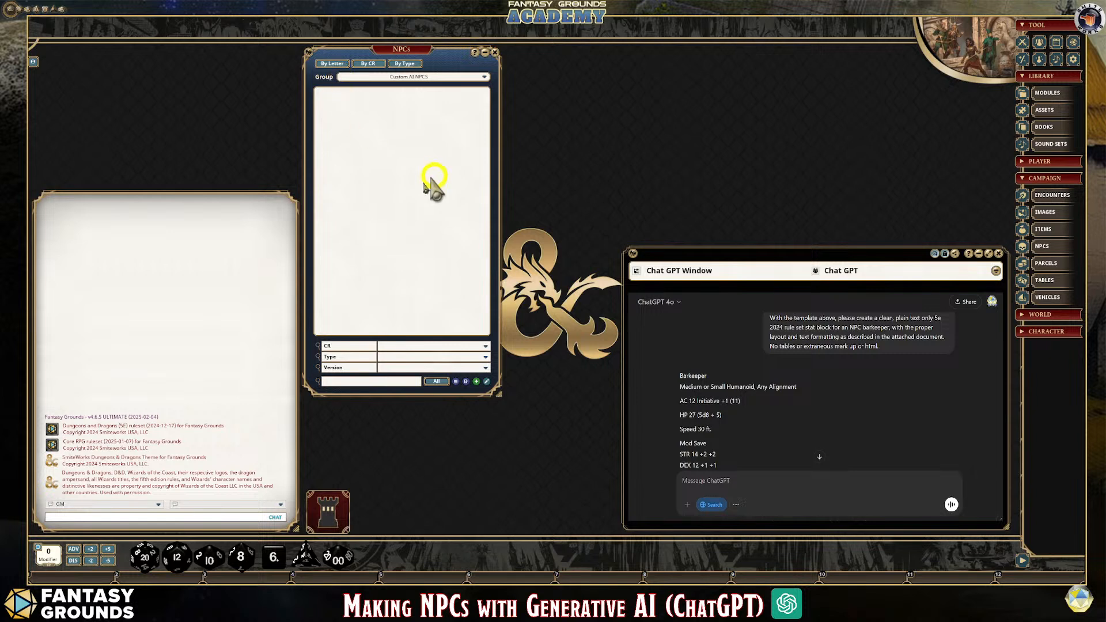
{"action": "left_click", "coordinate": [478, 380]}
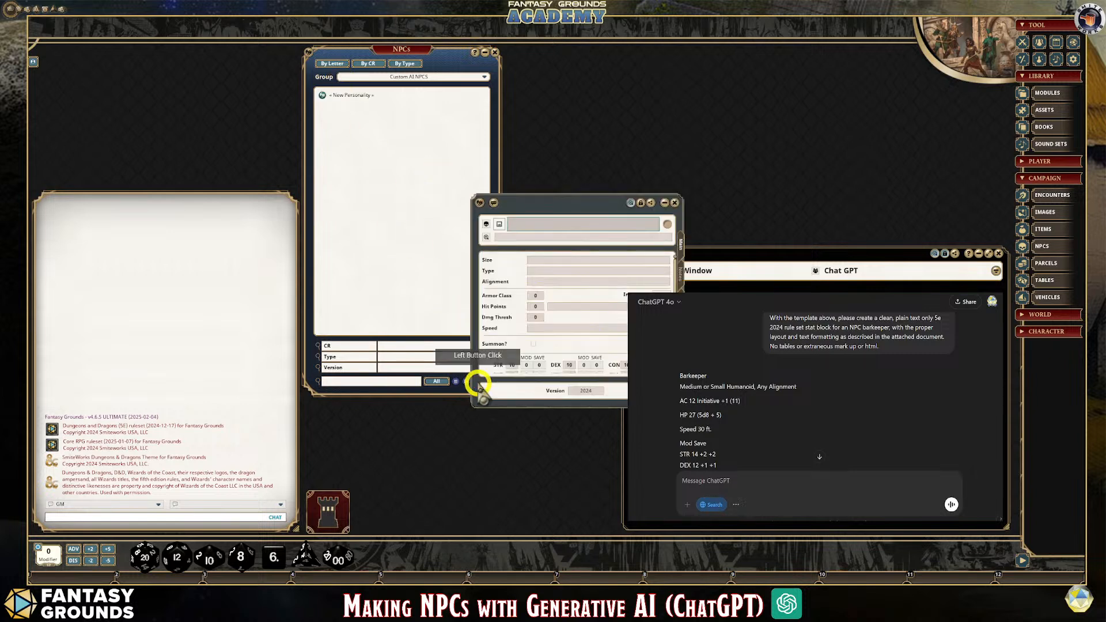
{"action": "left_click_drag", "start_coordinate": [548, 202], "coordinate": [397, 115]}
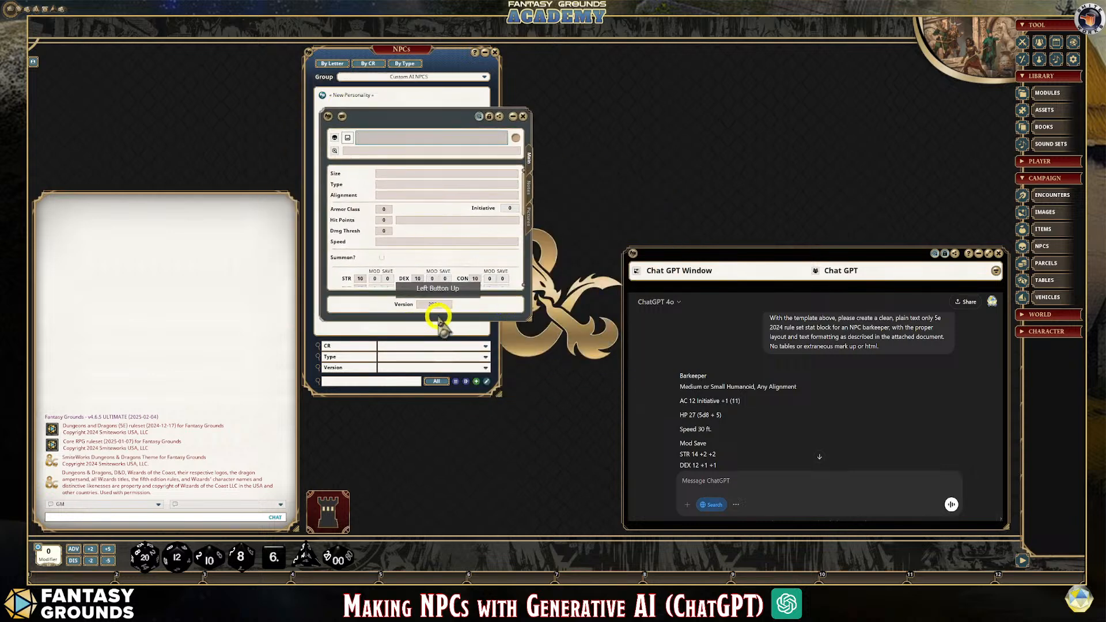
{"action": "left_click_drag", "start_coordinate": [439, 319], "coordinate": [432, 490]}
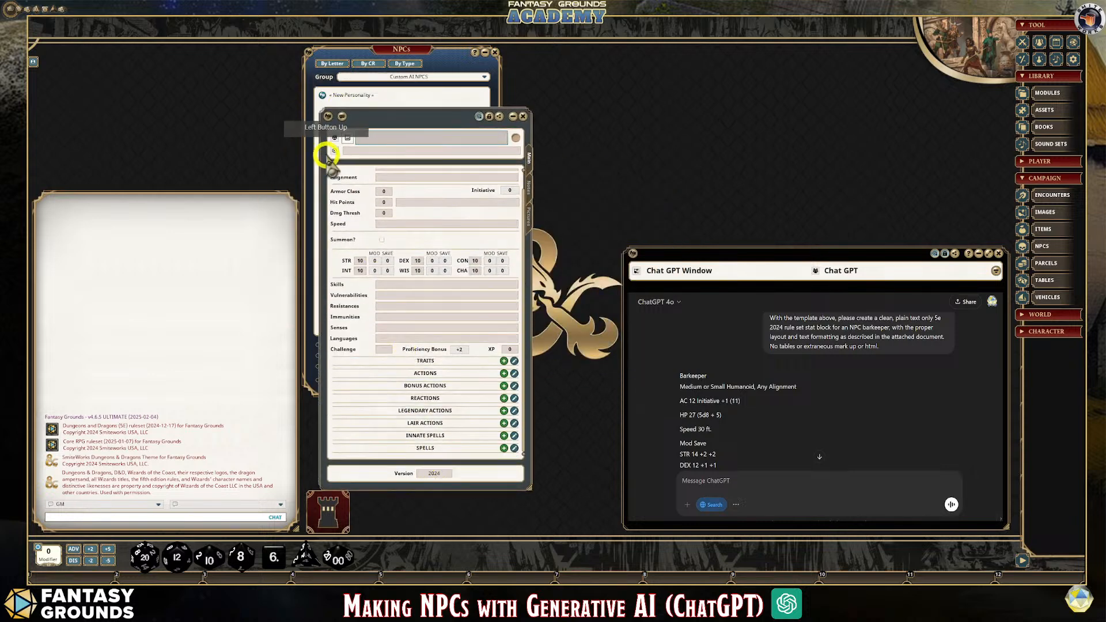
{"action": "left_click_drag", "start_coordinate": [383, 128], "coordinate": [580, 98]}
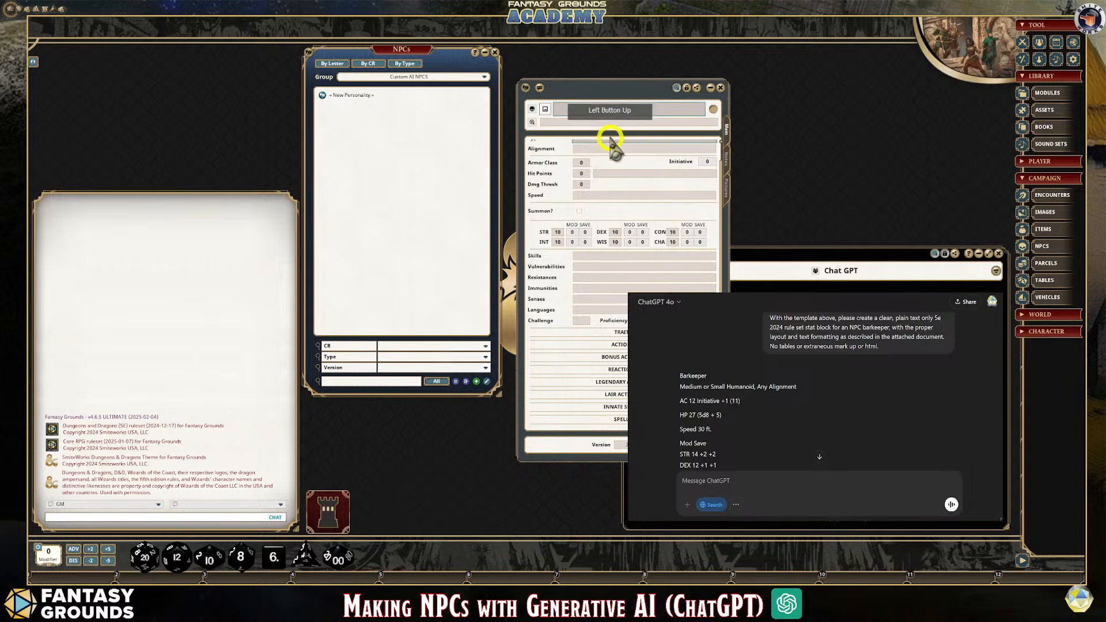
{"action": "scroll", "coordinate": [585, 345], "scroll_direction": "up", "scroll_amount": 1}
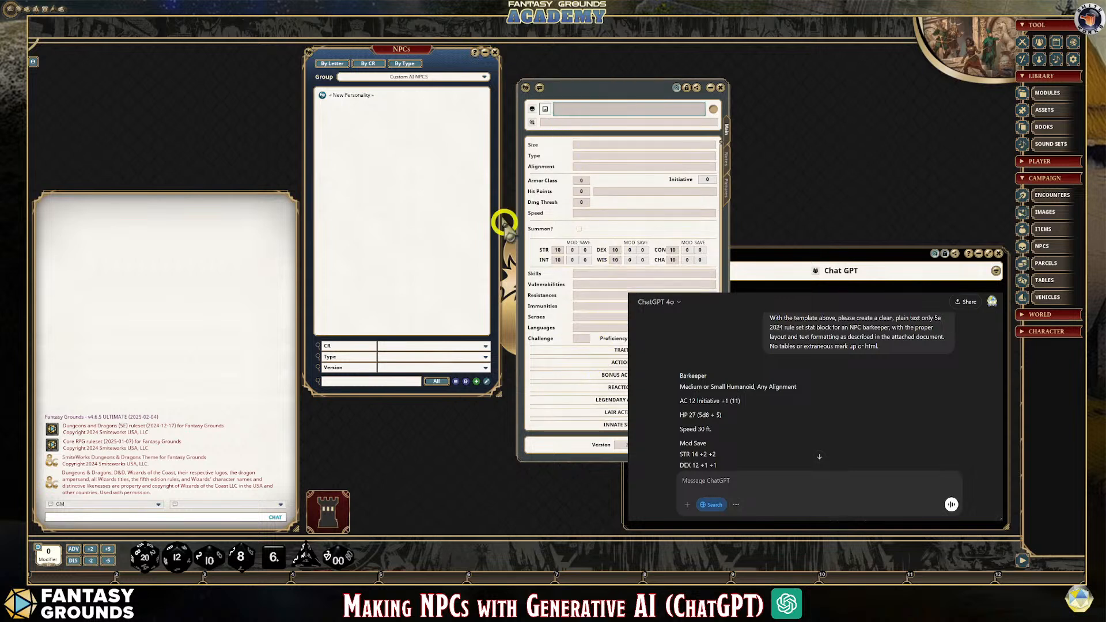
List the NPCs of all groups and open the Draft Horse record, placing it clear of the ChatGPT window
{"action": "left_click", "coordinate": [483, 76]}
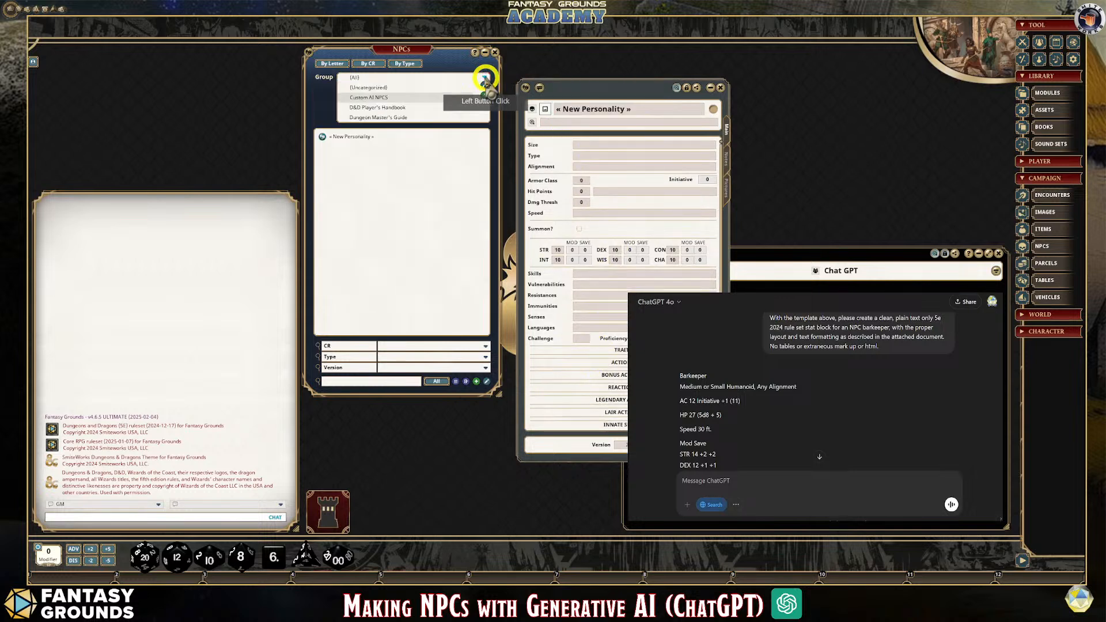
{"action": "left_click", "coordinate": [356, 77]}
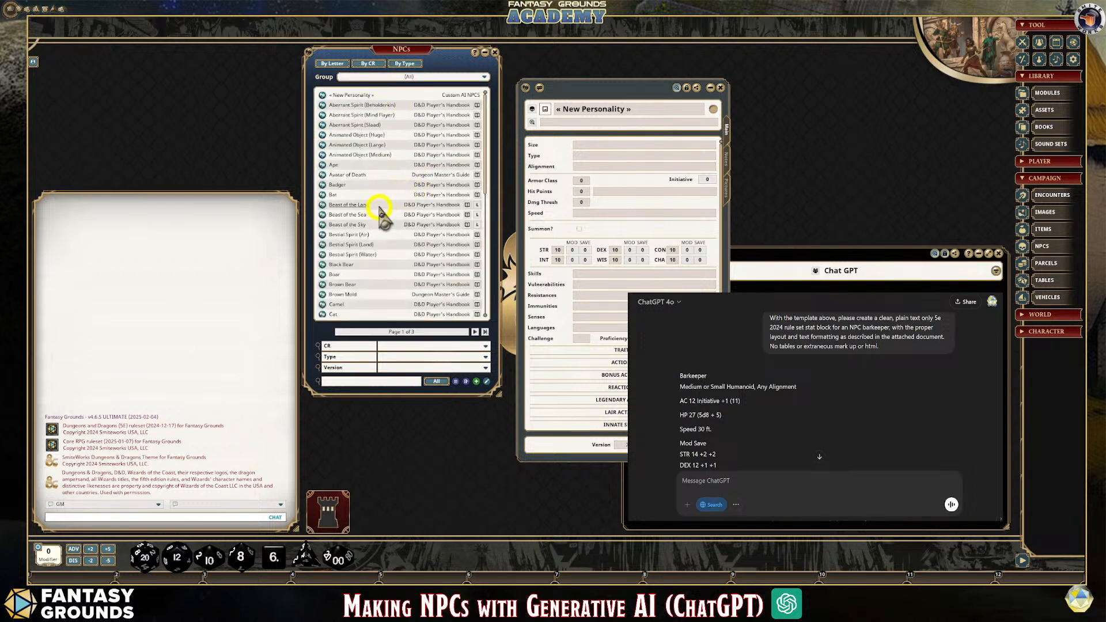
{"action": "scroll", "coordinate": [380, 254], "scroll_direction": "down", "scroll_amount": 2}
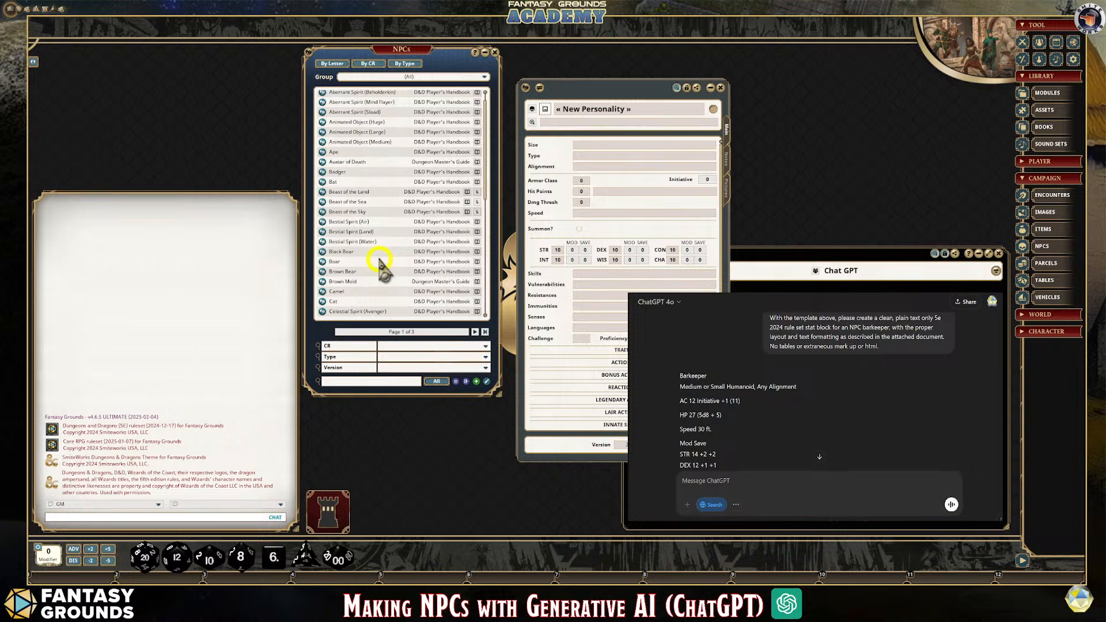
{"action": "scroll", "coordinate": [379, 259], "scroll_direction": "down", "scroll_amount": 5}
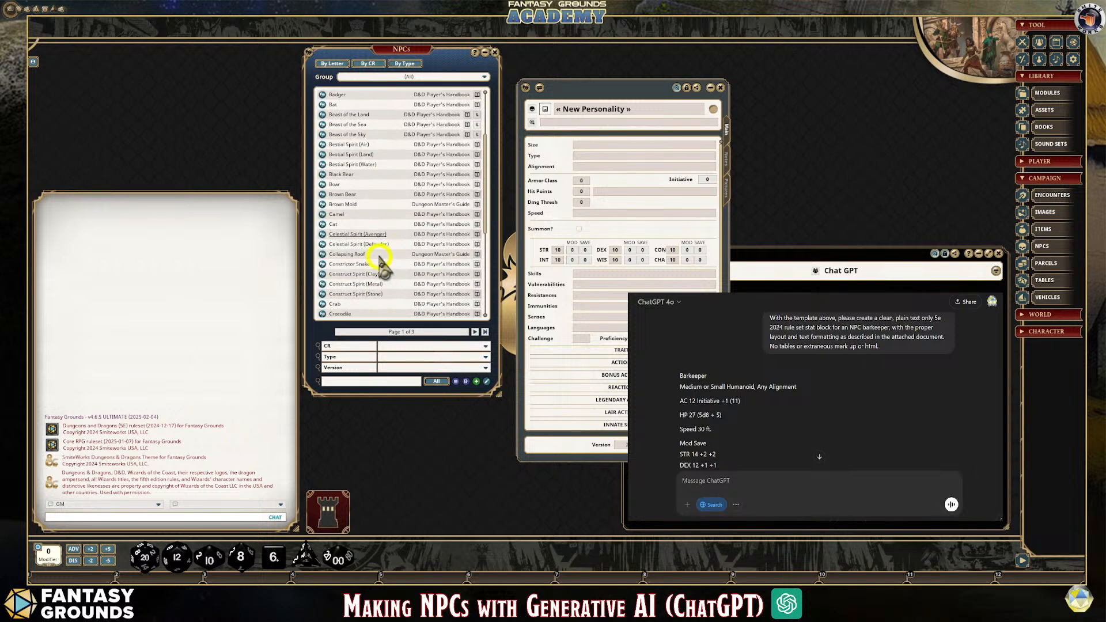
{"action": "scroll", "coordinate": [380, 263], "scroll_direction": "down", "scroll_amount": 1}
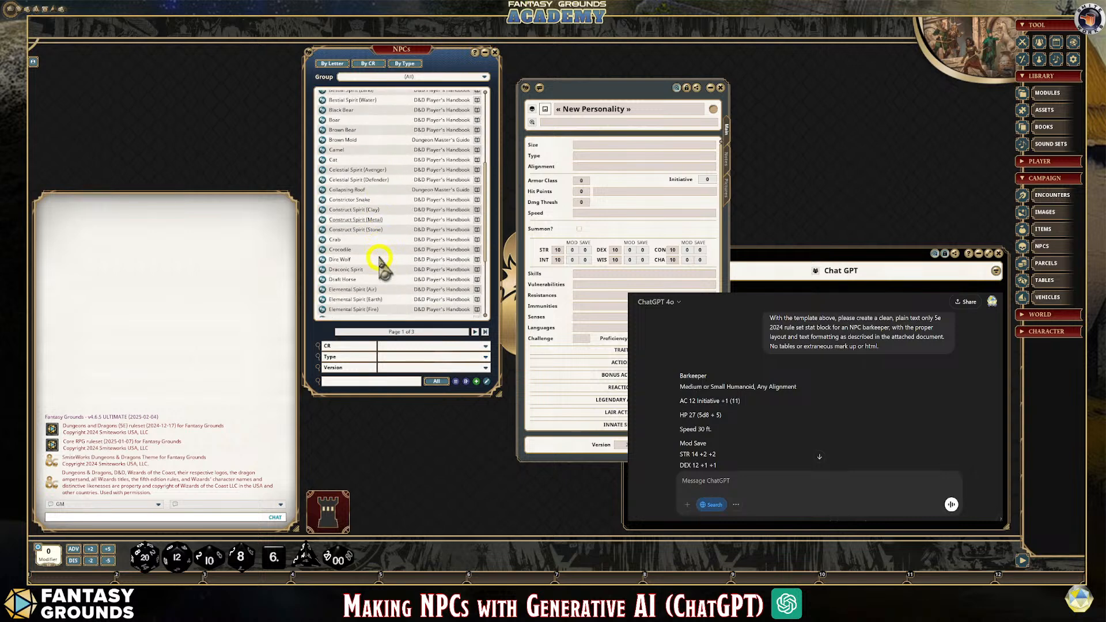
{"action": "left_click", "coordinate": [323, 279]}
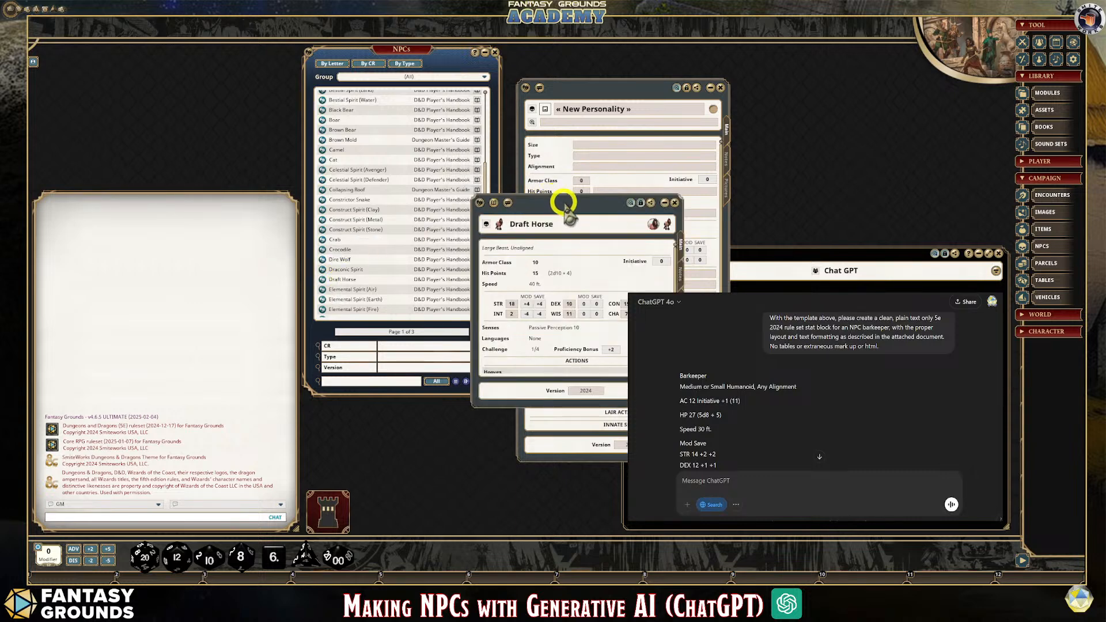
{"action": "left_click_drag", "start_coordinate": [563, 203], "coordinate": [475, 178]}
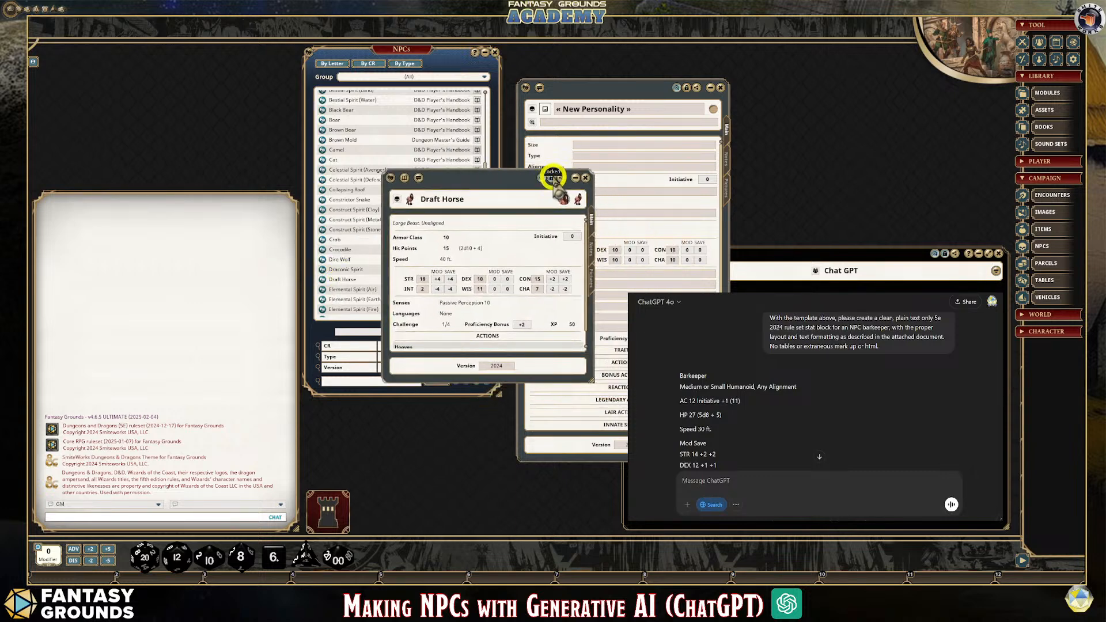
Unlock the Draft Horse record for editing, lock it again, and close it
{"action": "left_click", "coordinate": [541, 179]}
{"action": "left_click", "coordinate": [541, 179]}
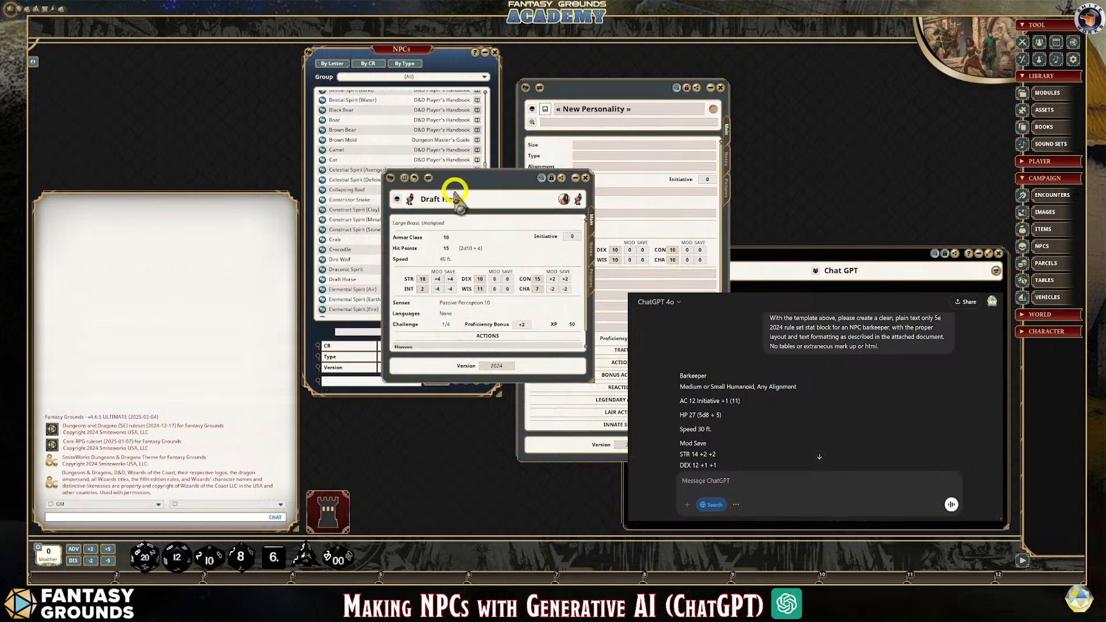
{"action": "left_click", "coordinate": [584, 181]}
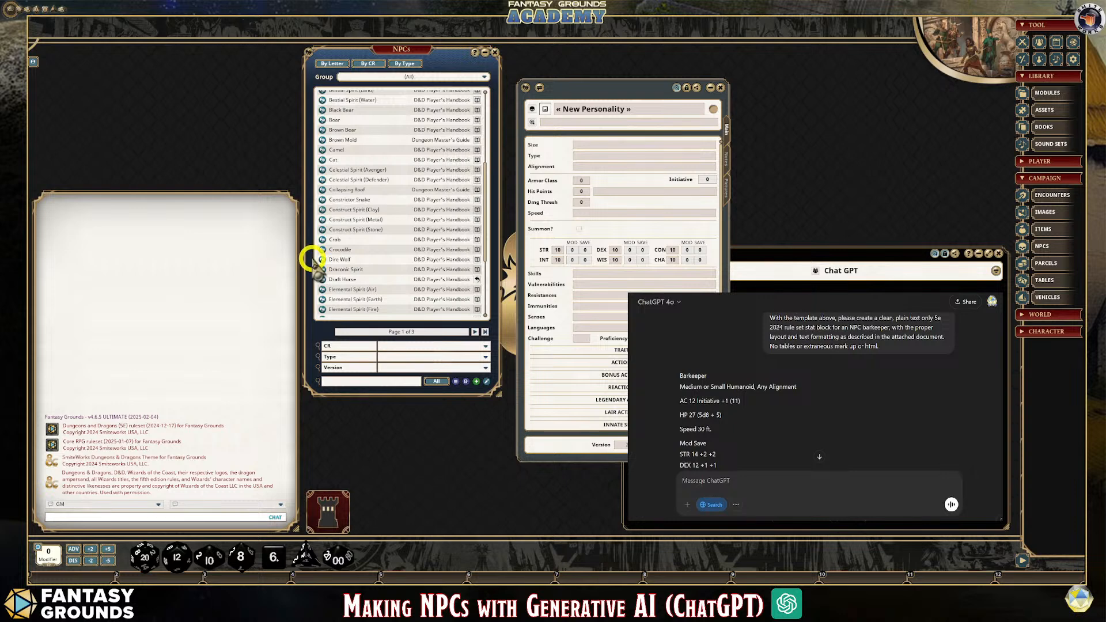
Duplicate the Draft Horse within the NPCs list, open the copy, and move its record over the chat area
{"action": "left_click_drag", "start_coordinate": [323, 281], "coordinate": [357, 267]}
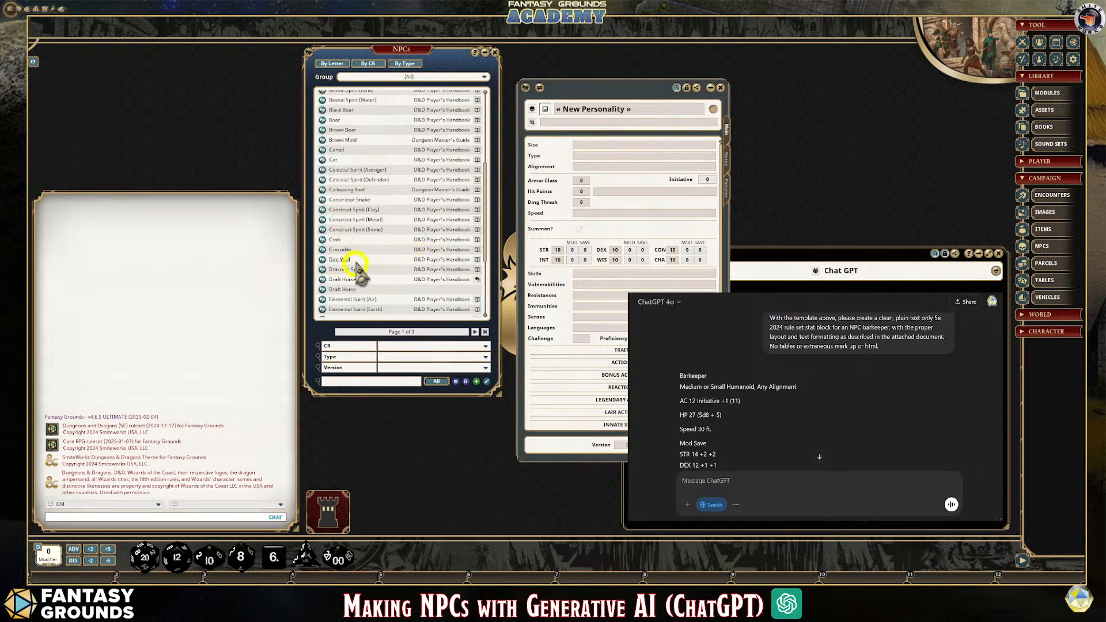
{"action": "left_click", "coordinate": [324, 289]}
{"action": "left_click_drag", "start_coordinate": [545, 217], "coordinate": [663, 200]}
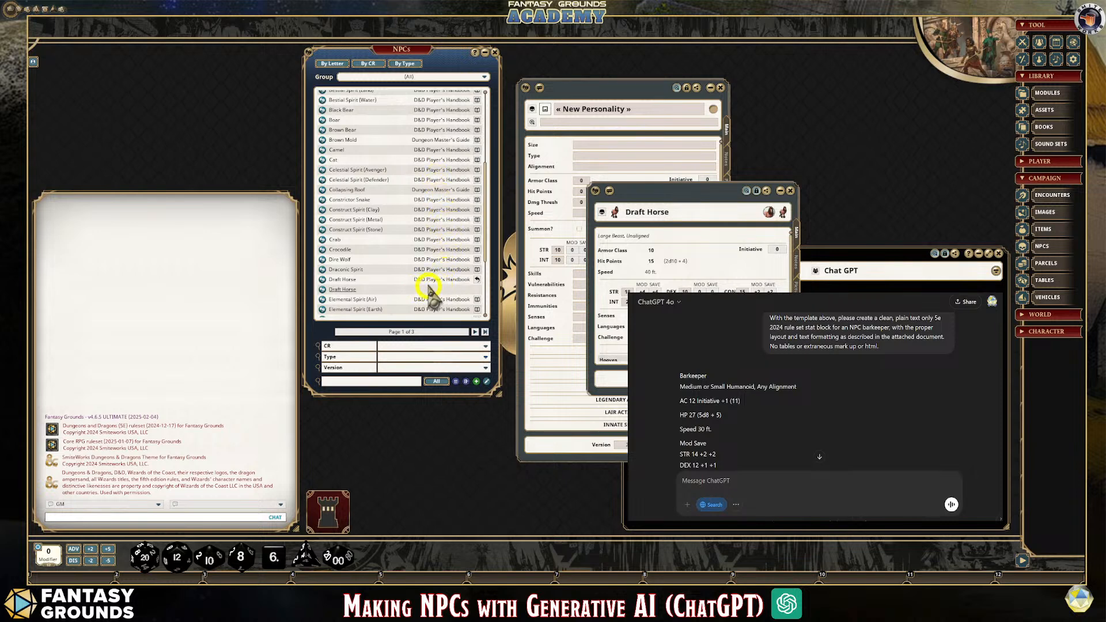
{"action": "left_click_drag", "start_coordinate": [762, 193], "coordinate": [321, 158]}
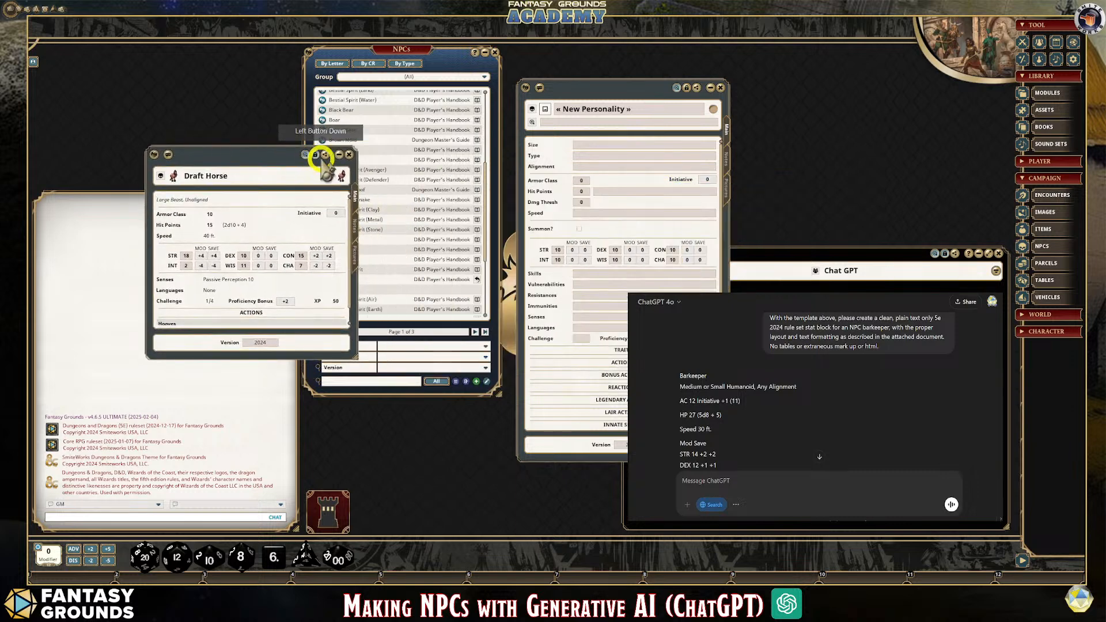
Close the blank New Personality record, then separate the NPCs list from the Draft Horse copy and make the copy's sheet taller
{"action": "left_click", "coordinate": [724, 86]}
{"action": "left_click_drag", "start_coordinate": [410, 49], "coordinate": [503, 52]}
{"action": "left_click_drag", "start_coordinate": [298, 152], "coordinate": [326, 91]}
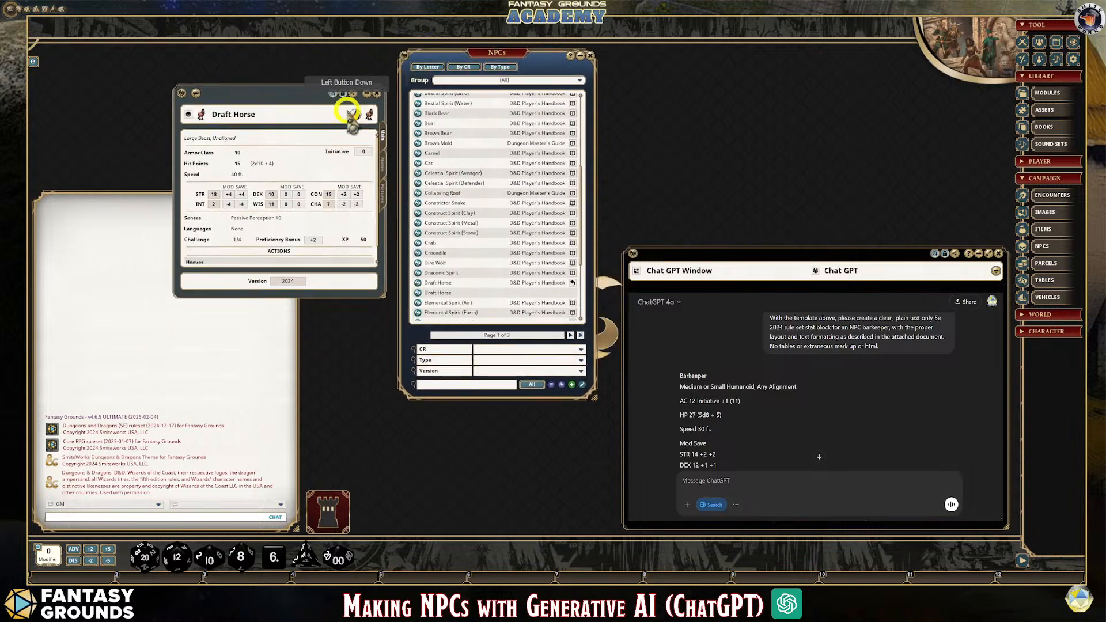
{"action": "left_click_drag", "start_coordinate": [305, 297], "coordinate": [307, 436]}
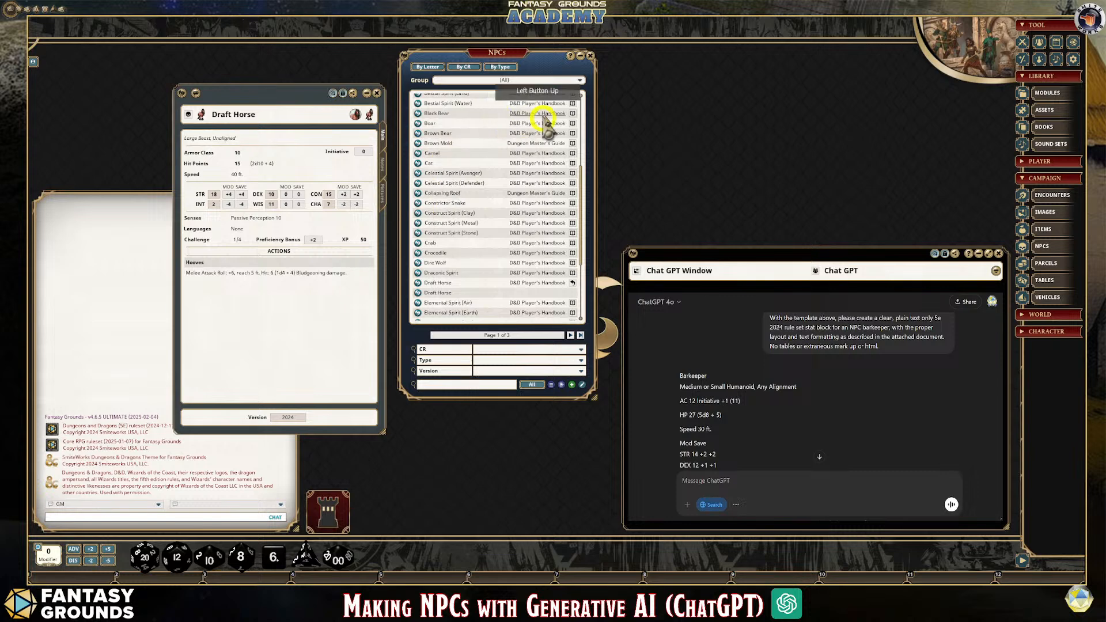
Assign the Draft Horse copy to the Custom AI NPCS group and close its record
{"action": "left_click", "coordinate": [580, 81]}
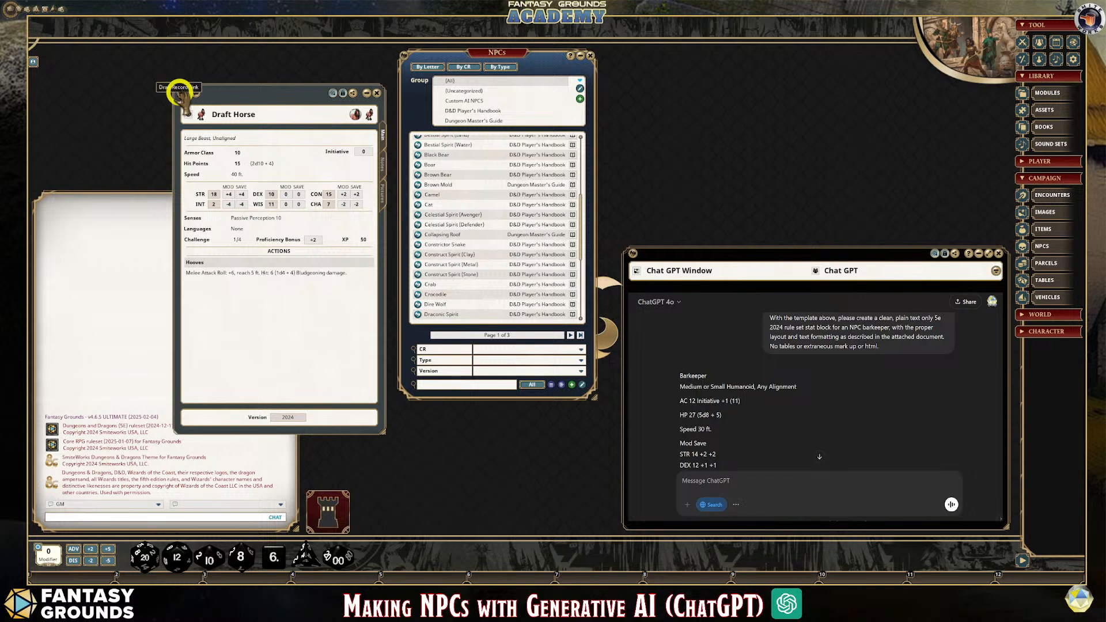
{"action": "left_click_drag", "start_coordinate": [184, 98], "coordinate": [462, 100]}
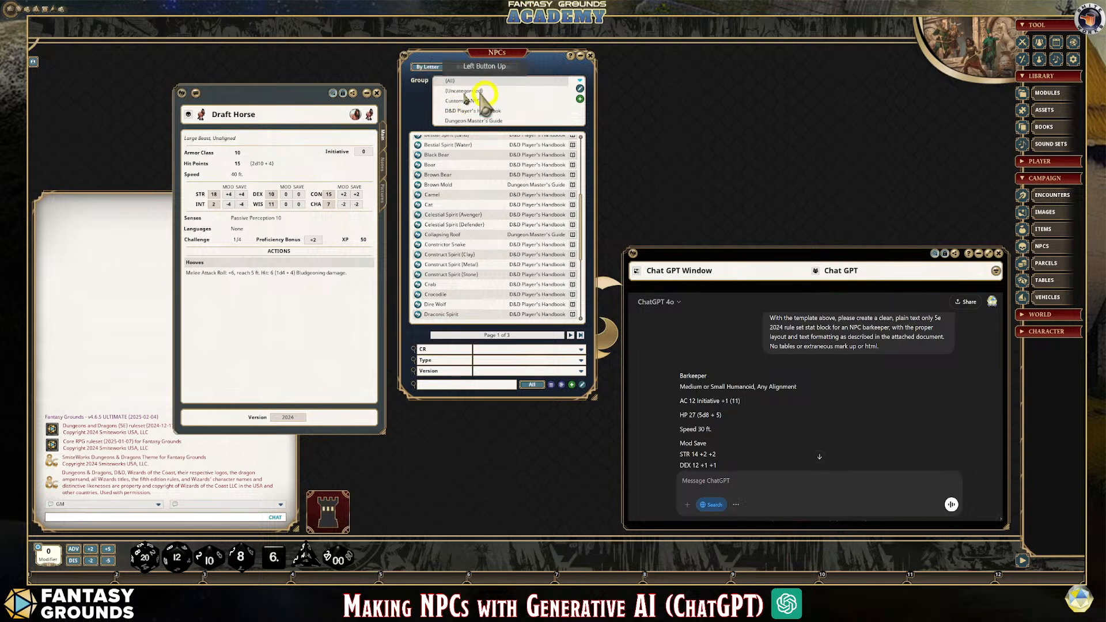
{"action": "left_click", "coordinate": [376, 93]}
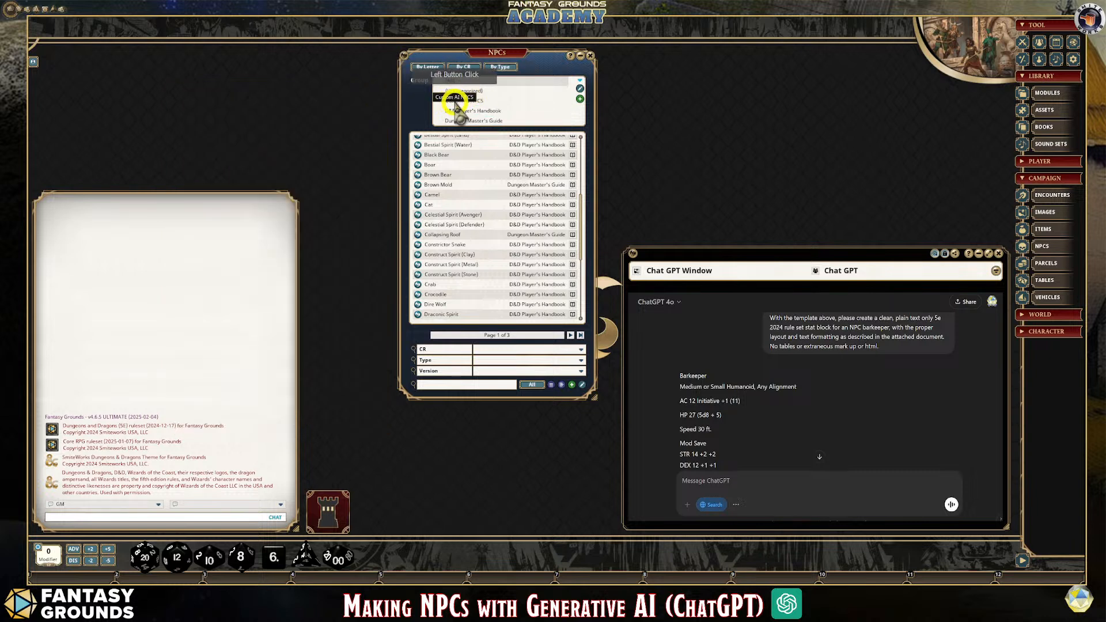
Filter the NPCs list to the Custom AI NPCS group, open the Draft Horse record and unlock it for editing
{"action": "left_click", "coordinate": [458, 100]}
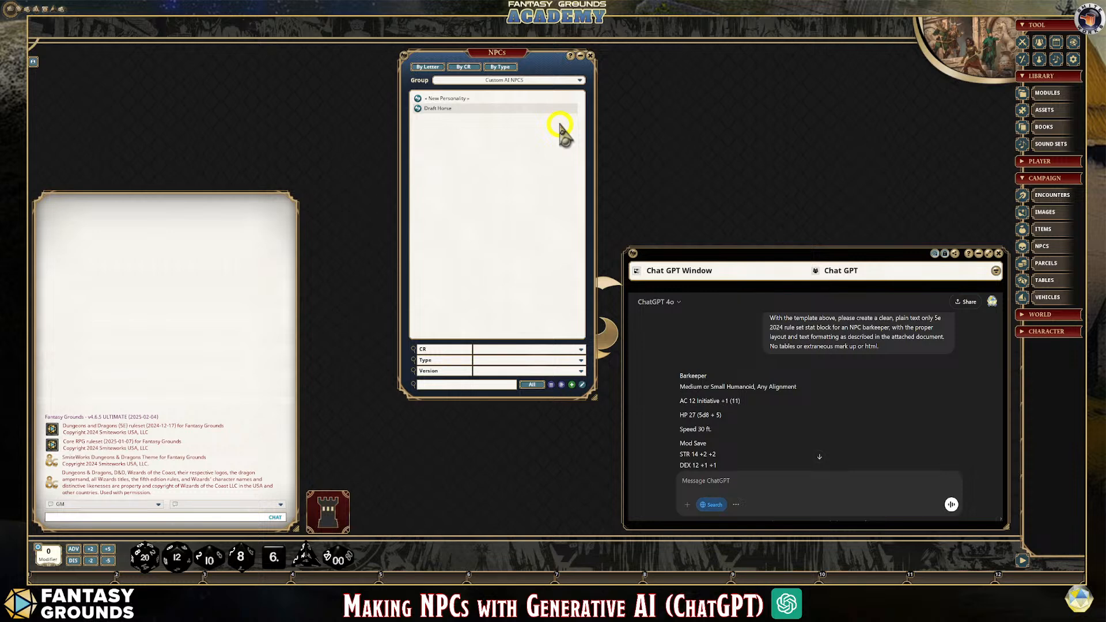
{"action": "left_click", "coordinate": [416, 109]}
{"action": "left_click_drag", "start_coordinate": [299, 99], "coordinate": [509, 150]}
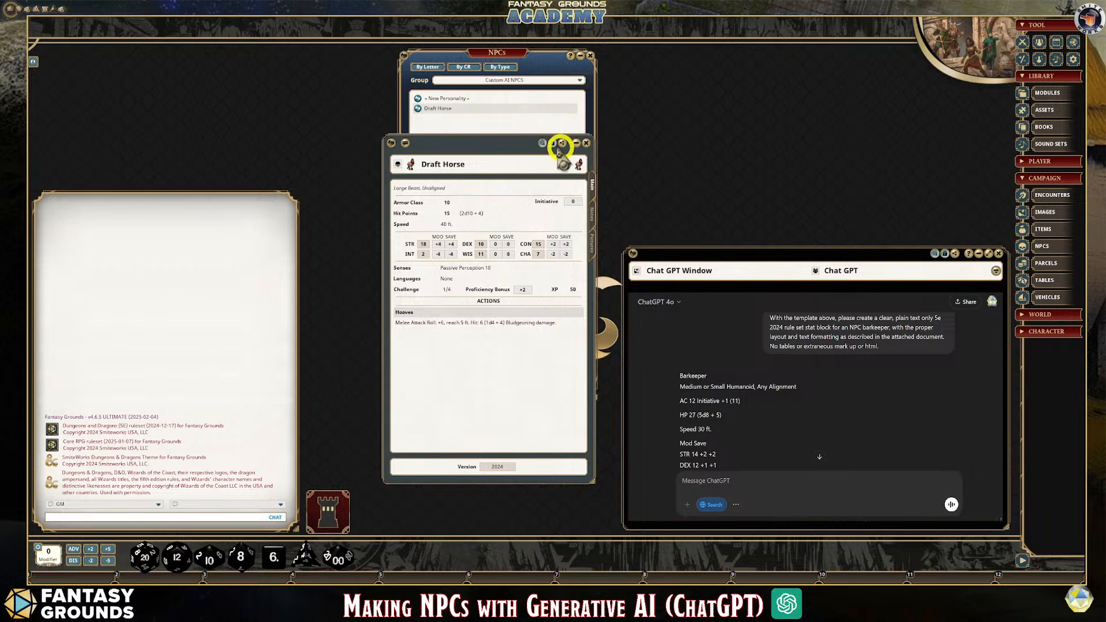
{"action": "left_click", "coordinate": [554, 145]}
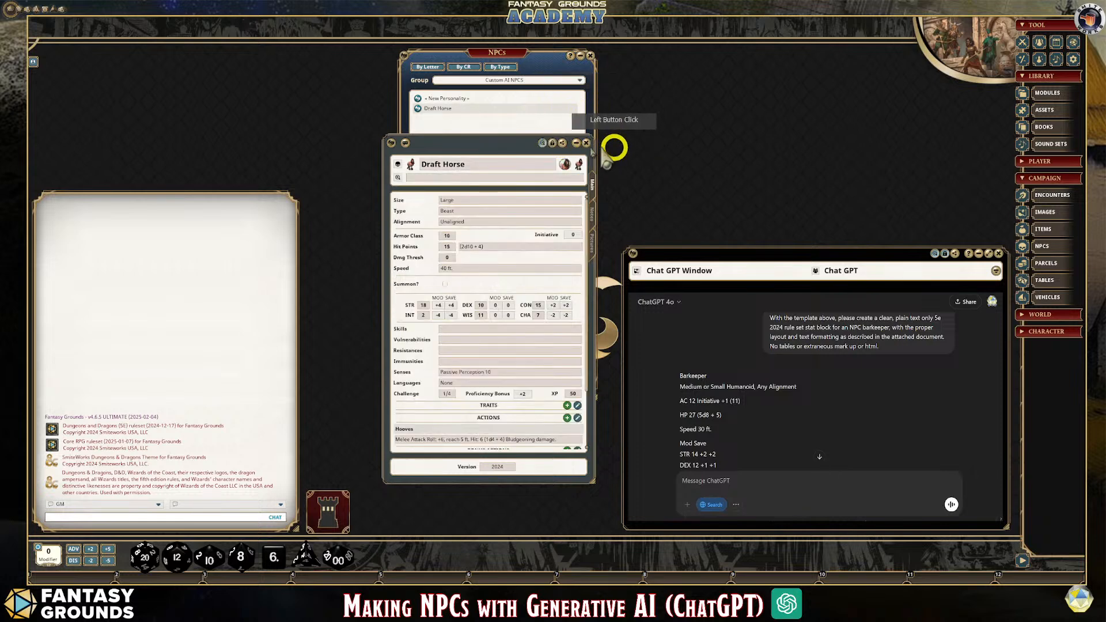
{"action": "left_click_drag", "start_coordinate": [477, 143], "coordinate": [451, 110]}
Examine the Draft Horse record's ability scores, action sections, notes and pictures, and close the record
{"action": "scroll", "coordinate": [457, 288], "scroll_direction": "down", "scroll_amount": 3}
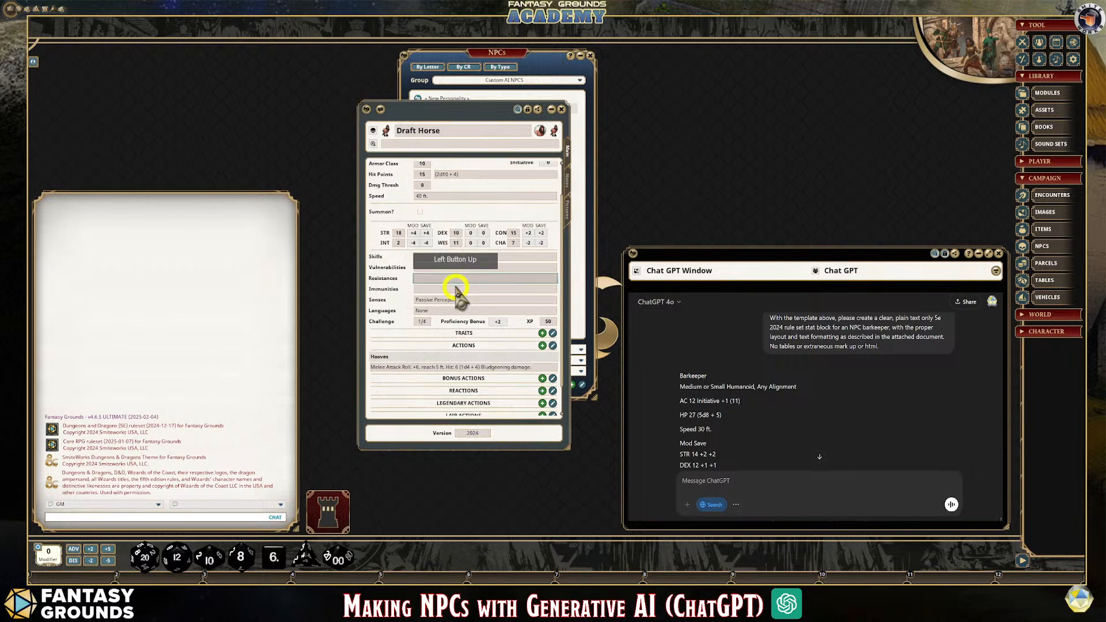
{"action": "scroll", "coordinate": [454, 322], "scroll_direction": "up", "scroll_amount": 3}
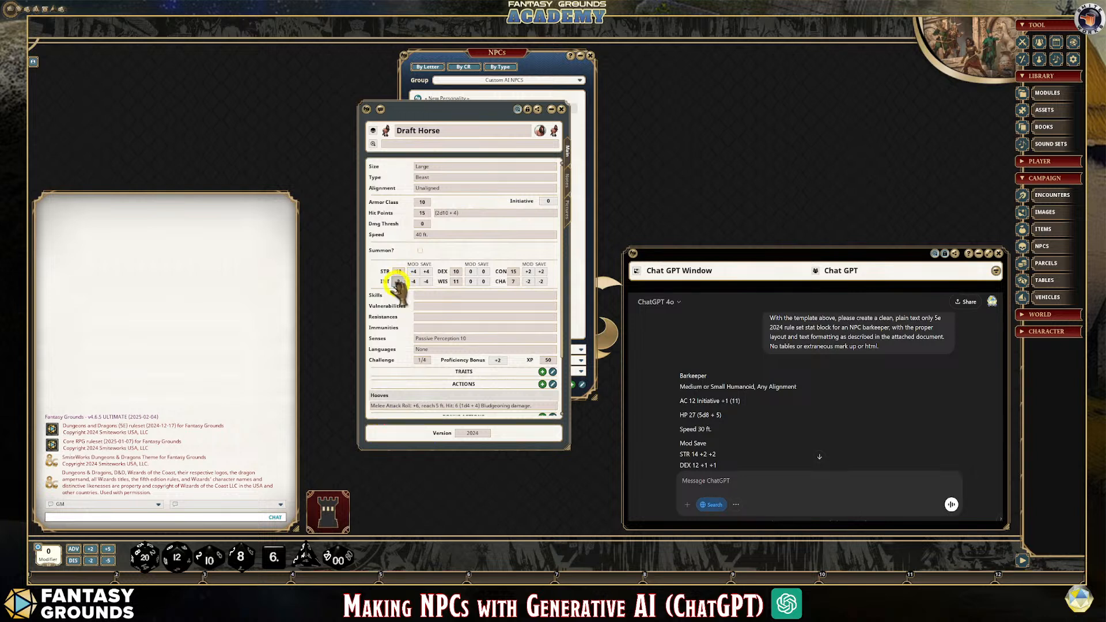
{"action": "key", "text": "alt"}
{"action": "scroll", "coordinate": [397, 286], "scroll_direction": "down", "scroll_amount": 1}
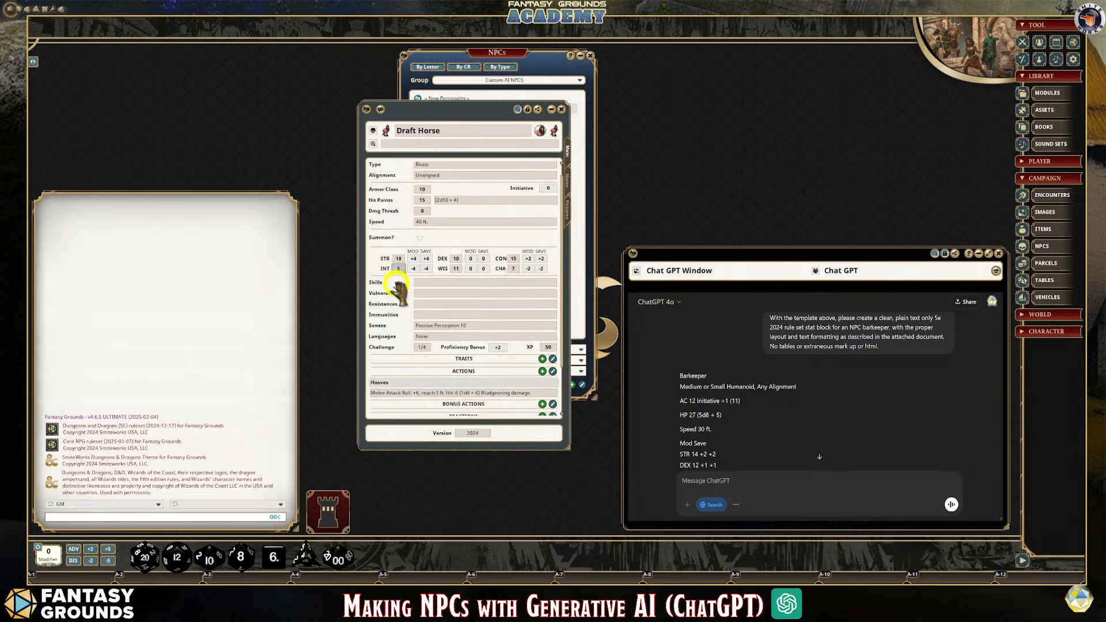
{"action": "scroll", "coordinate": [398, 286], "scroll_direction": "up", "scroll_amount": 1}
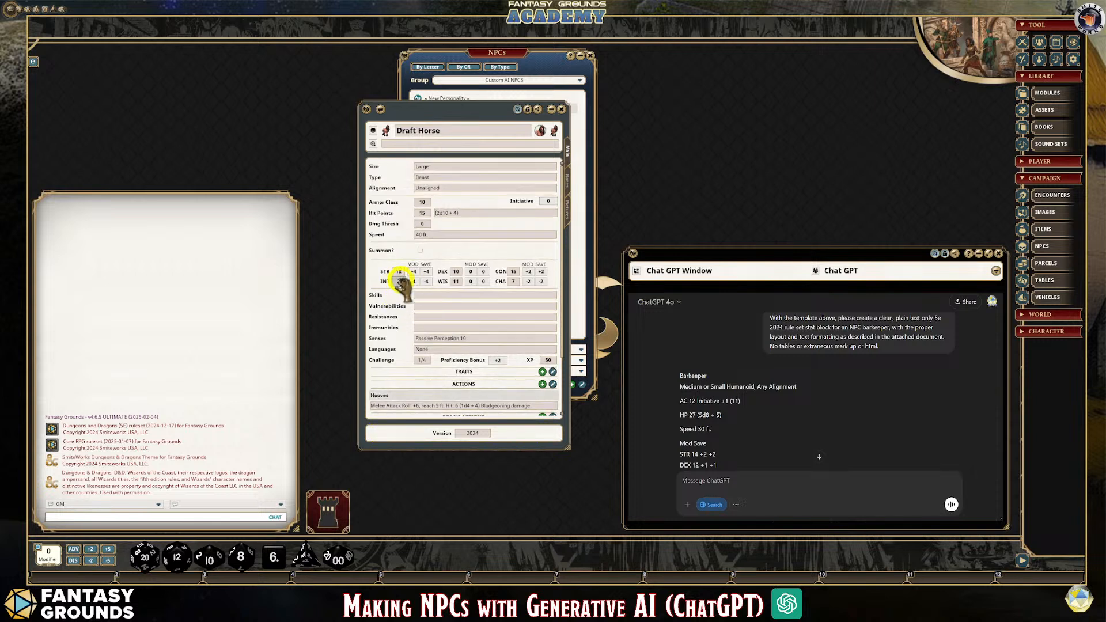
{"action": "key", "text": "ctrl"}
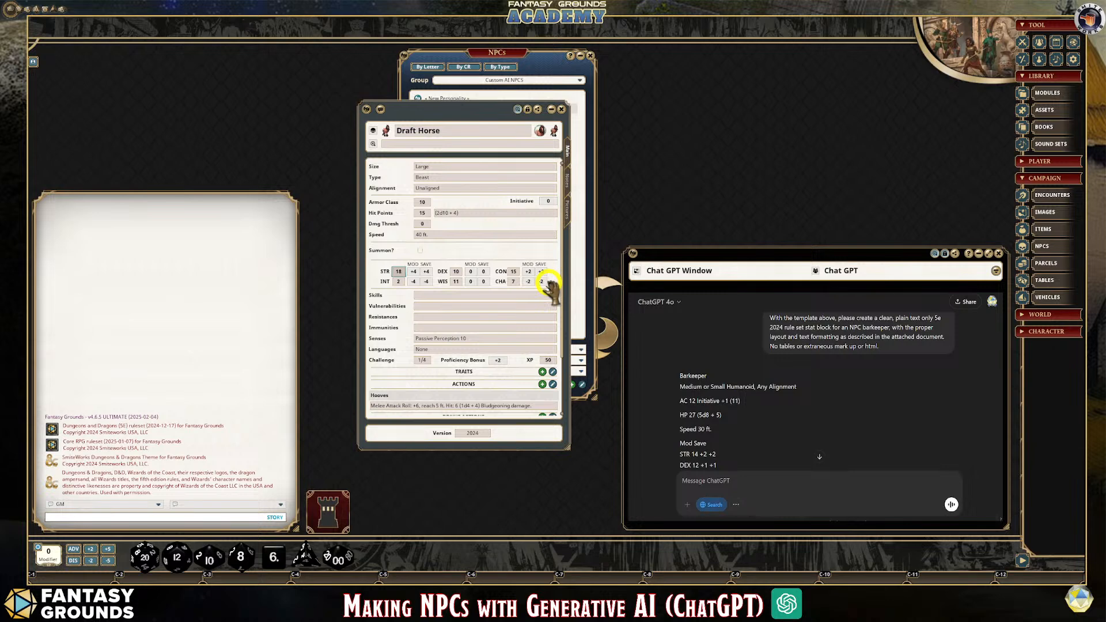
{"action": "scroll", "coordinate": [457, 316], "scroll_direction": "down", "scroll_amount": 2}
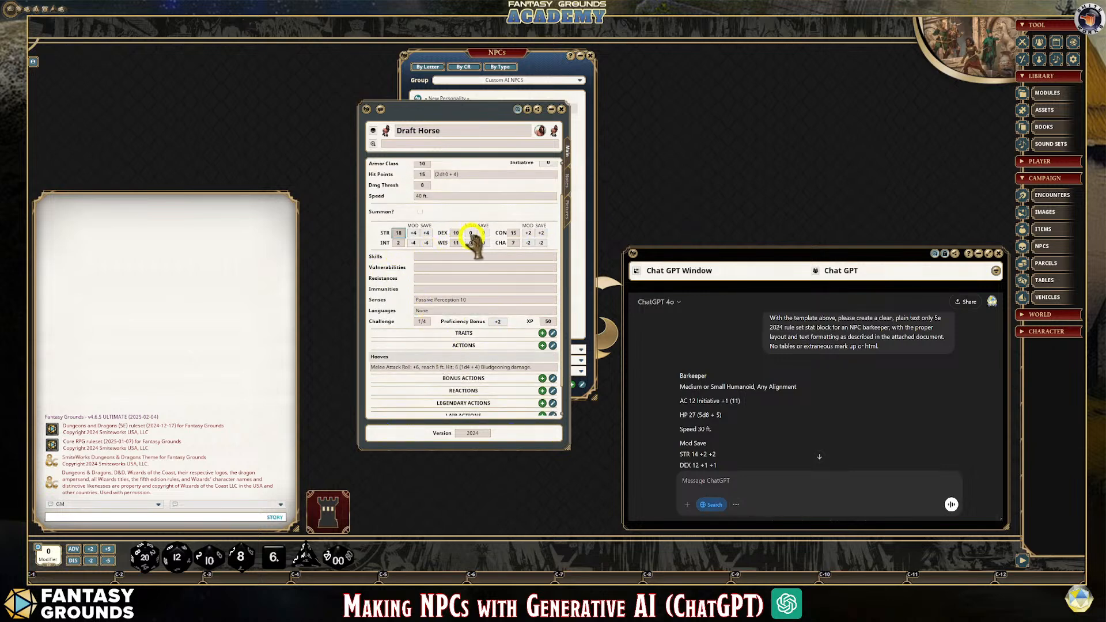
{"action": "left_click", "coordinate": [567, 179]}
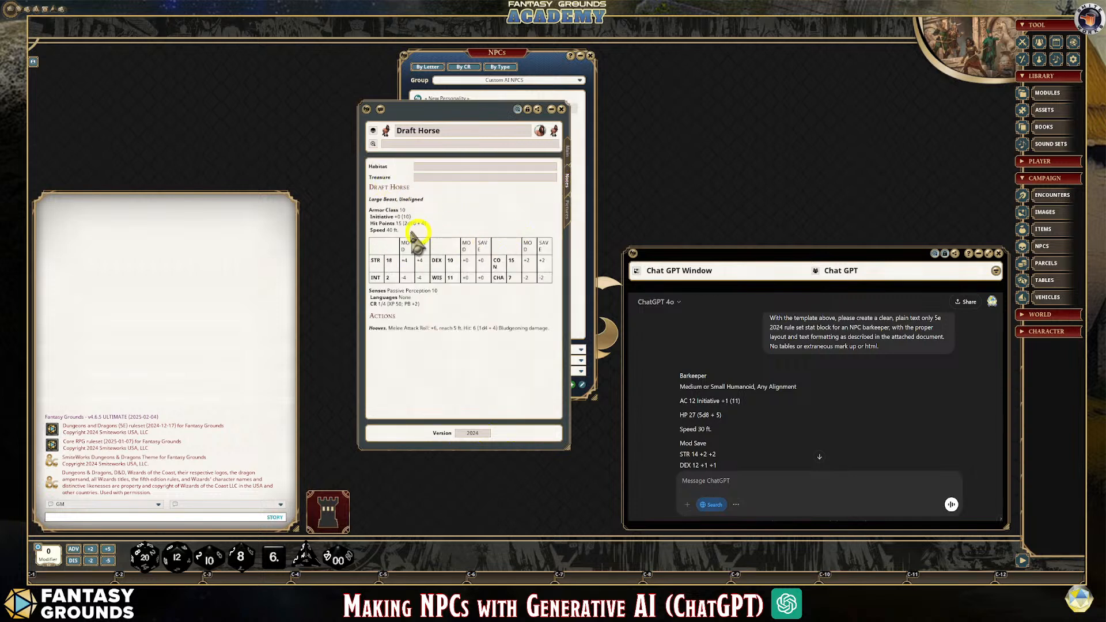
{"action": "left_click", "coordinate": [567, 211]}
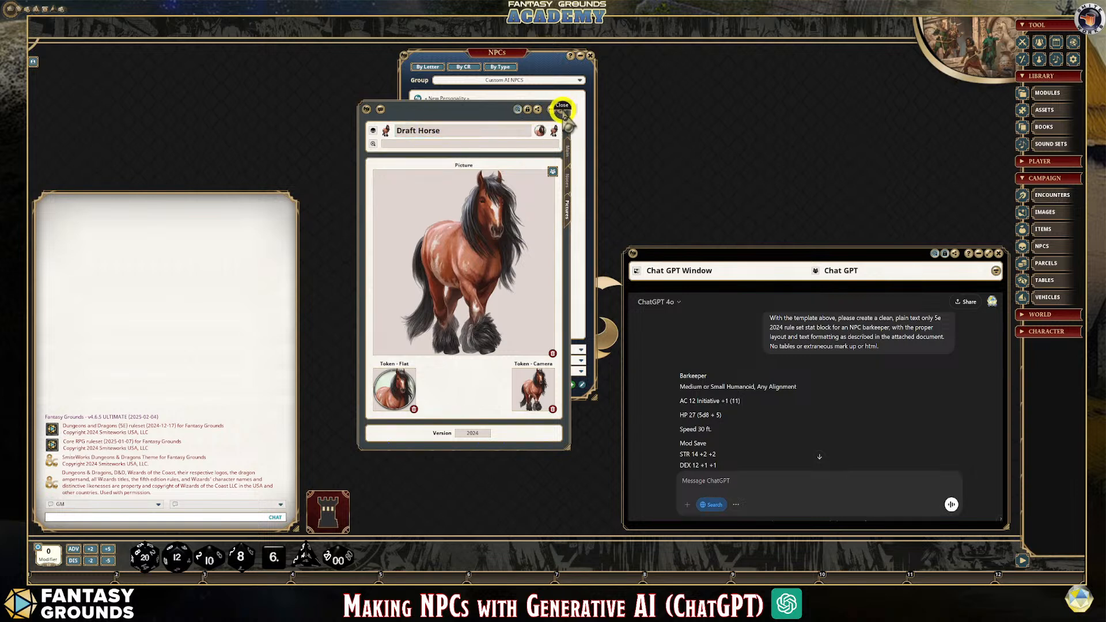
{"action": "left_click_drag", "start_coordinate": [449, 129], "coordinate": [351, 133]}
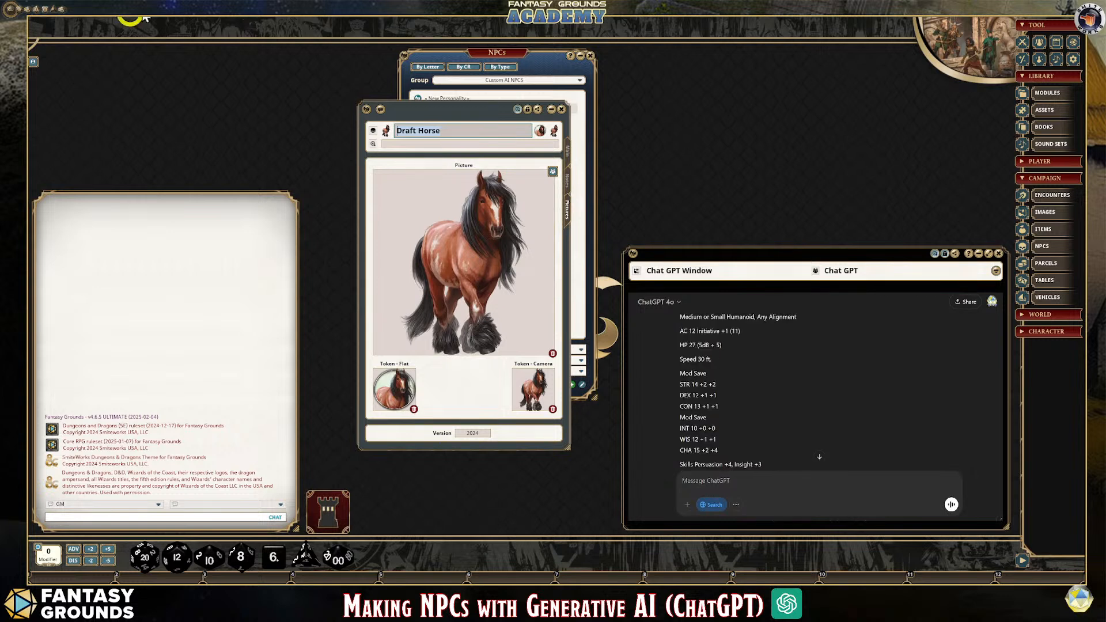
{"action": "left_click", "coordinate": [561, 109]}
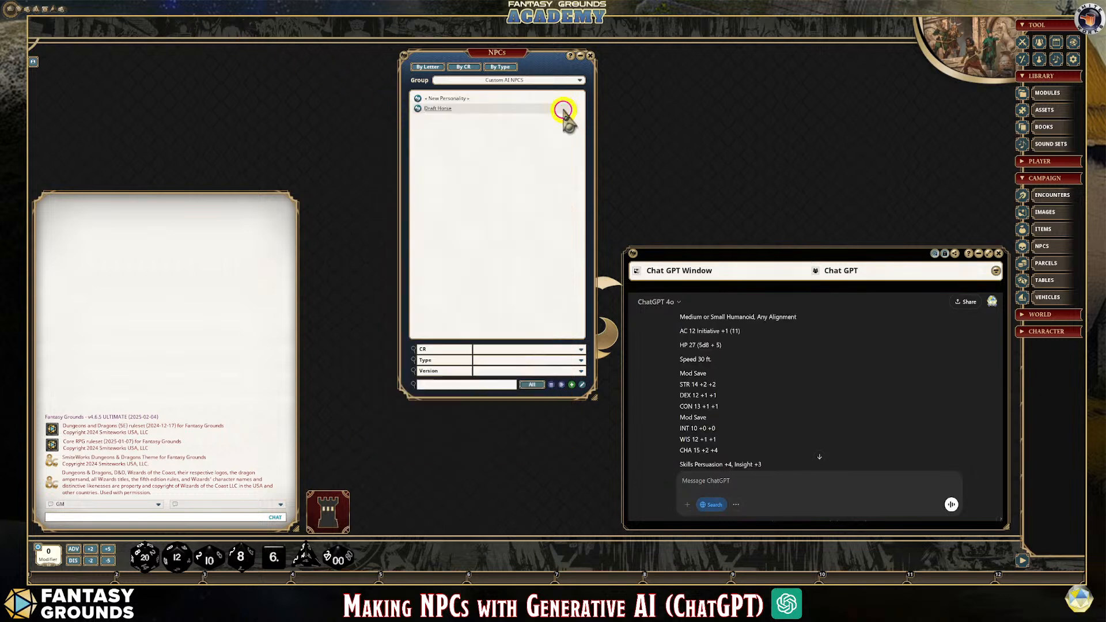
Delete the blank New Personality and the Draft Horse copy from the Custom AI NPCS group
{"action": "right_click", "coordinate": [419, 99]}
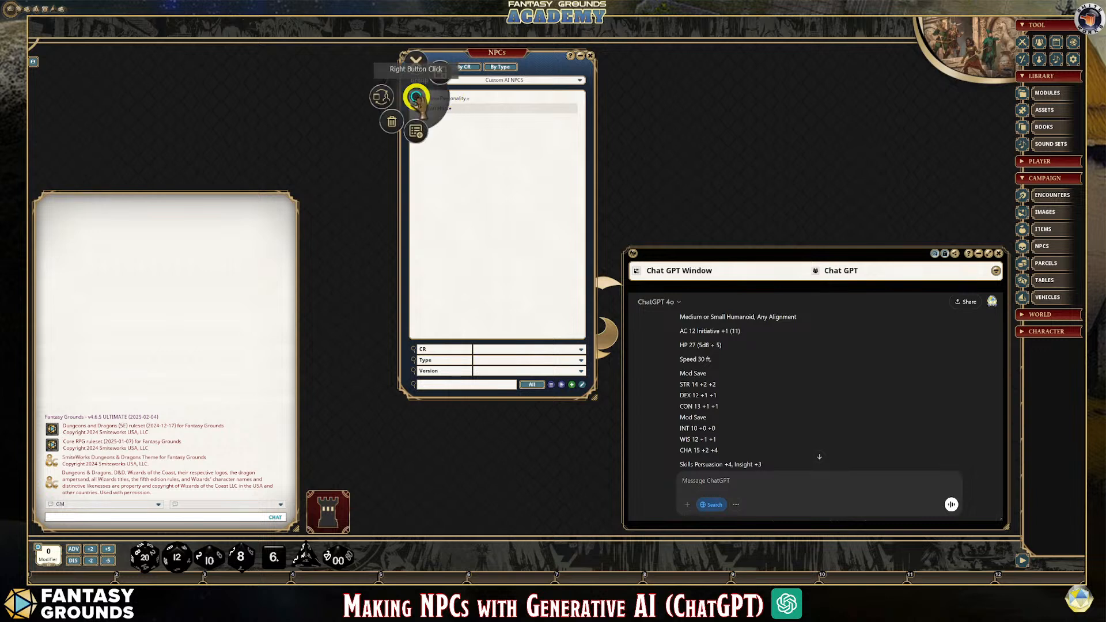
{"action": "left_click", "coordinate": [392, 121]}
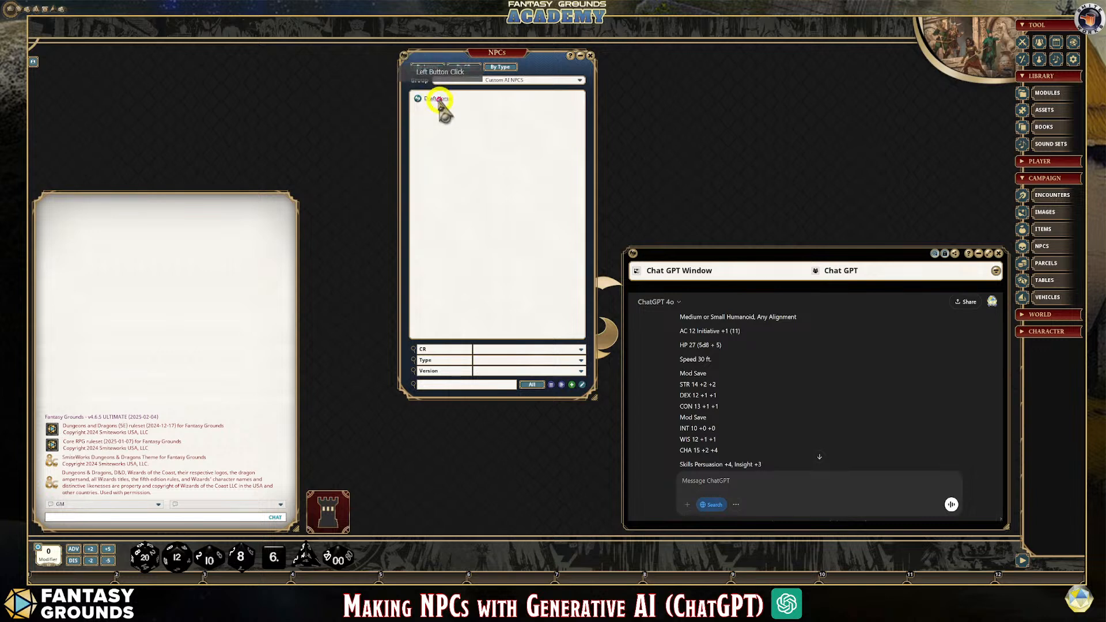
{"action": "right_click", "coordinate": [418, 99]}
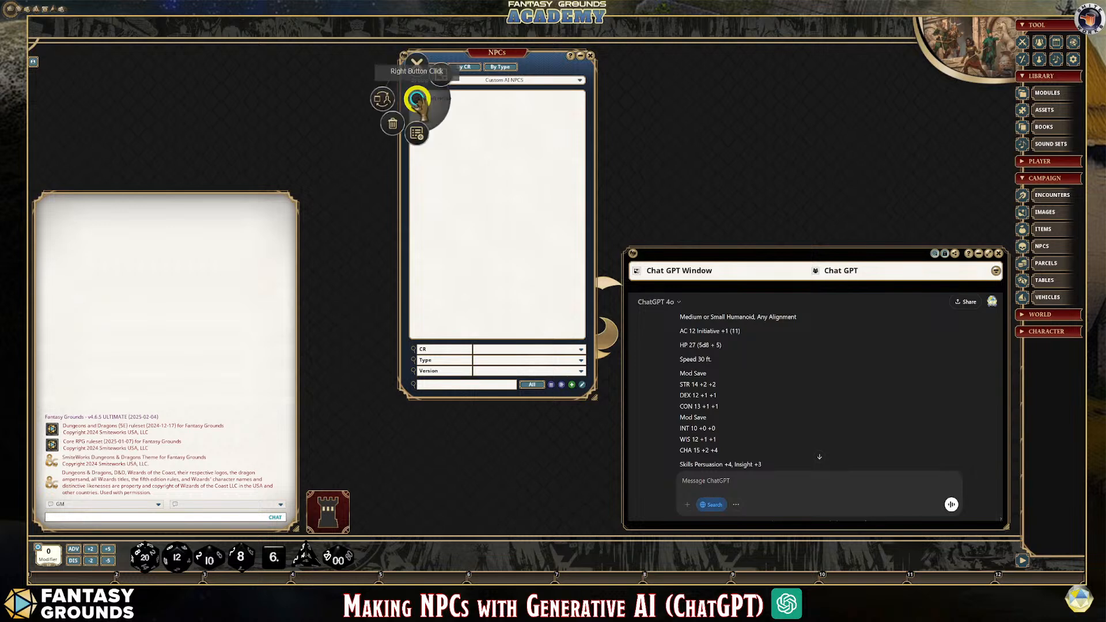
{"action": "left_click", "coordinate": [387, 126]}
{"action": "left_click", "coordinate": [350, 128]}
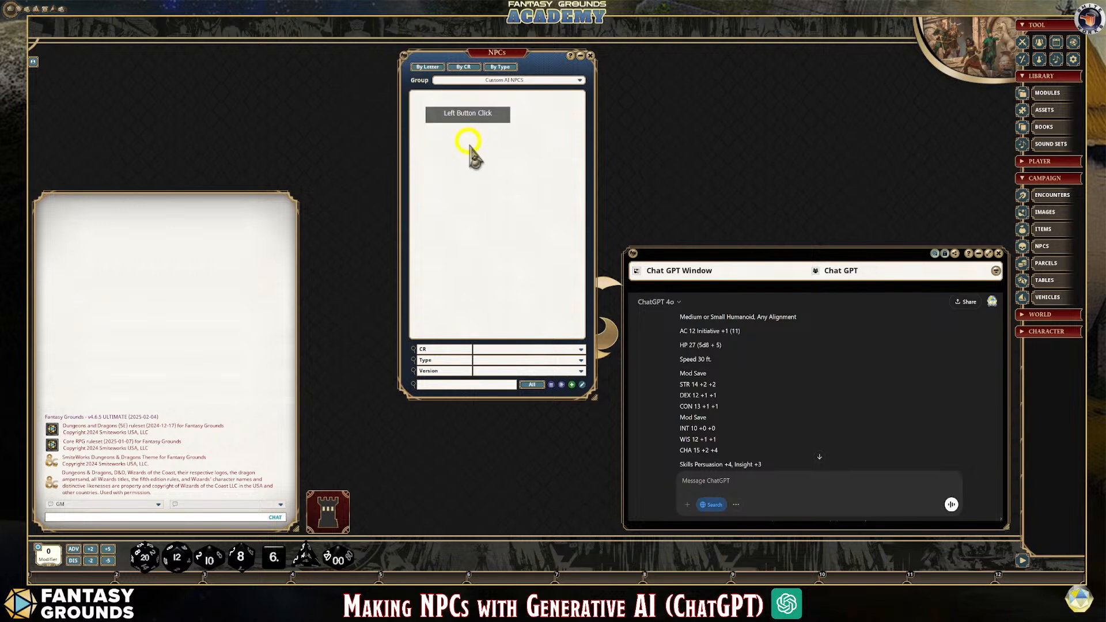
Open the NPC text import window, place it over the NPCs list and enlarge it
{"action": "left_click", "coordinate": [553, 387]}
{"action": "left_click_drag", "start_coordinate": [553, 178], "coordinate": [495, 59]}
{"action": "left_click_drag", "start_coordinate": [515, 309], "coordinate": [552, 478]}
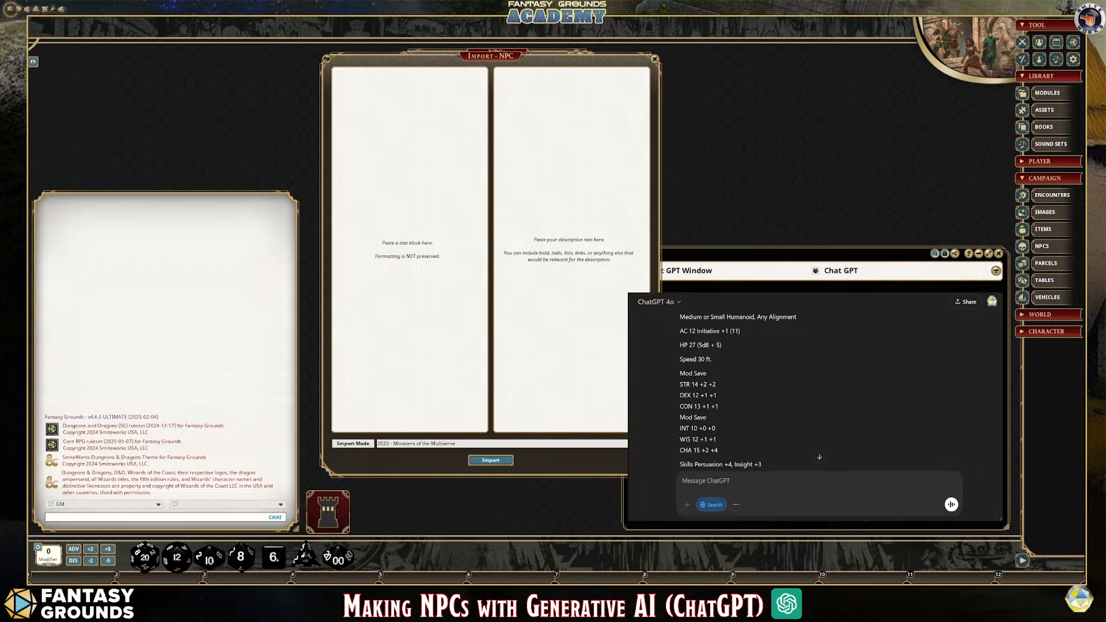
Copy the complete first Barkeeper stat block from the ChatGPT conversation into the stat block area of the NPC import
{"action": "scroll", "coordinate": [819, 392], "scroll_direction": "down", "scroll_amount": 1}
{"action": "scroll", "coordinate": [816, 392], "scroll_direction": "down", "scroll_amount": 5}
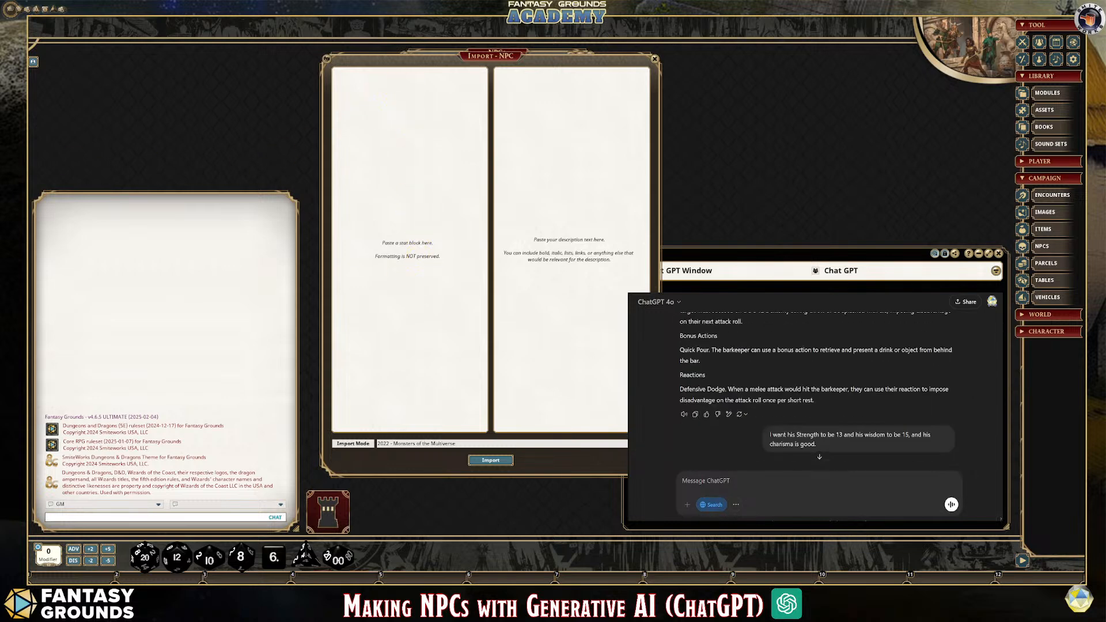
{"action": "mouse_move", "coordinate": [815, 401]}
{"action": "left_mouse_down"}
{"action": "mouse_move", "coordinate": [691, 387]}
{"action": "mouse_move", "coordinate": [704, 294]}
{"action": "mouse_move", "coordinate": [704, 318]}
{"action": "left_mouse_up"}
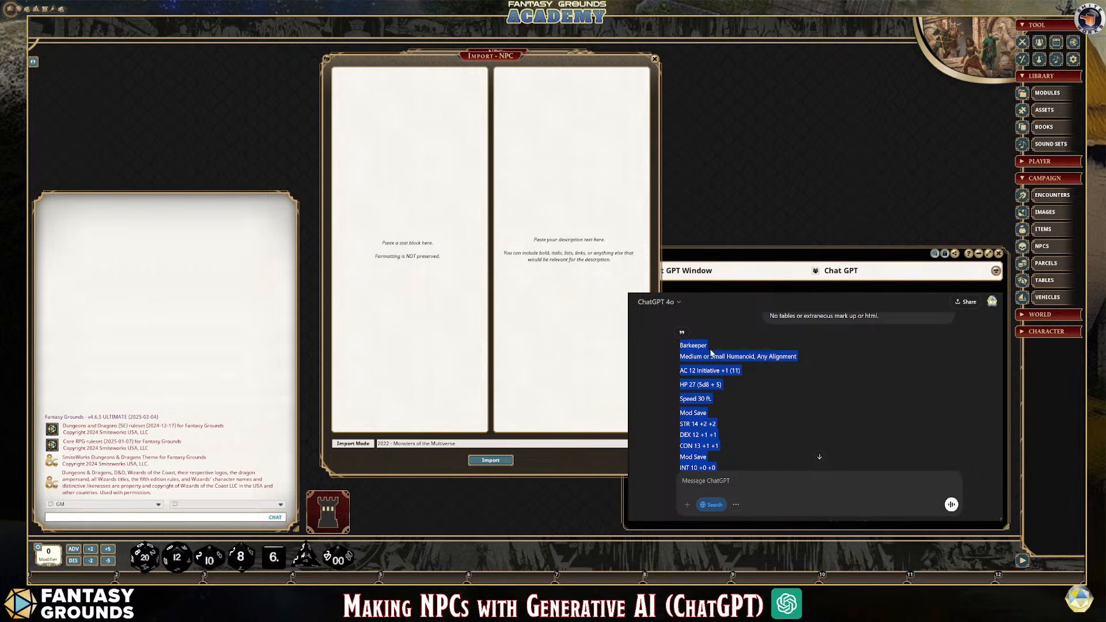
{"action": "left_click", "coordinate": [353, 91]}
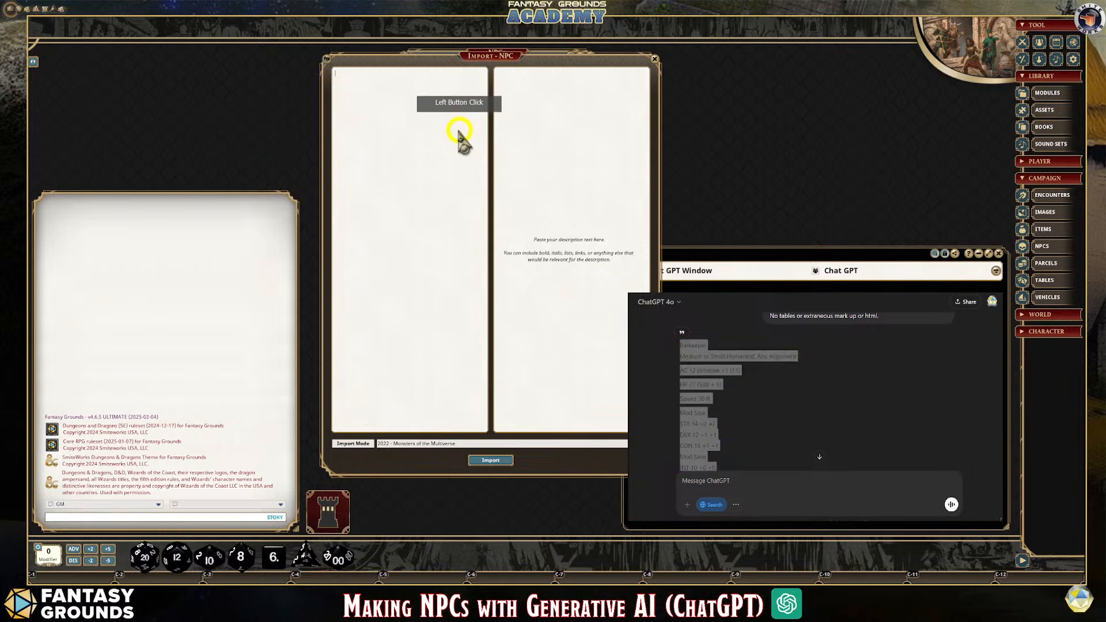
{"action": "key", "text": "ctrl+v"}
{"action": "scroll", "coordinate": [412, 217], "scroll_direction": "down", "scroll_amount": 5}
{"action": "scroll", "coordinate": [413, 217], "scroll_direction": "up", "scroll_amount": 5}
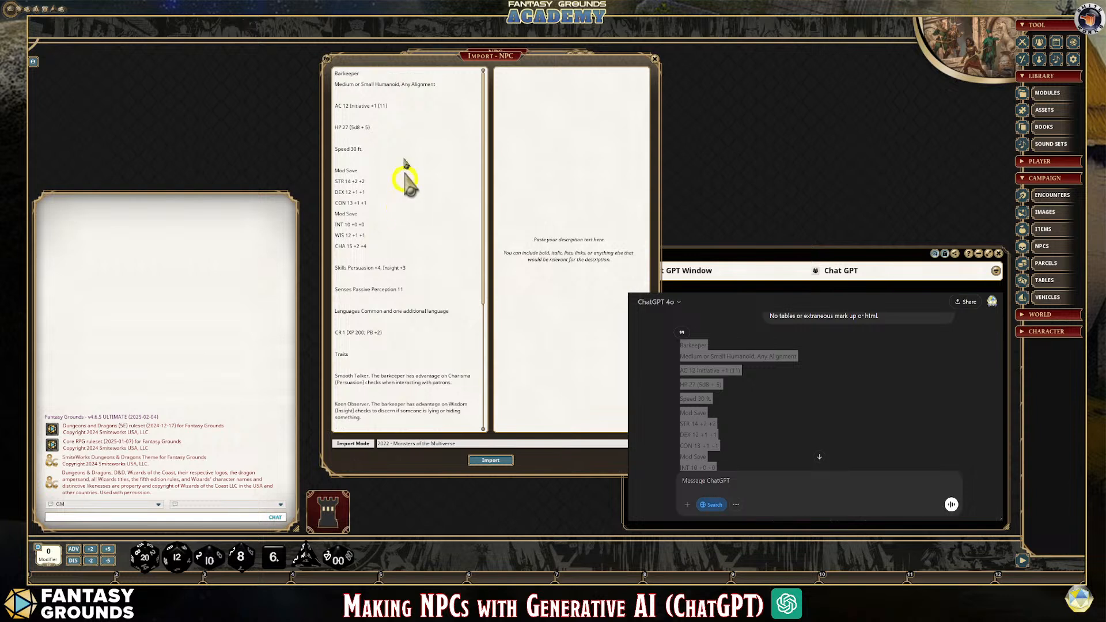
Clean up the pasted Barkeeper stat block so the blank lines between its entries are removed
{"action": "right_click", "coordinate": [375, 92]}
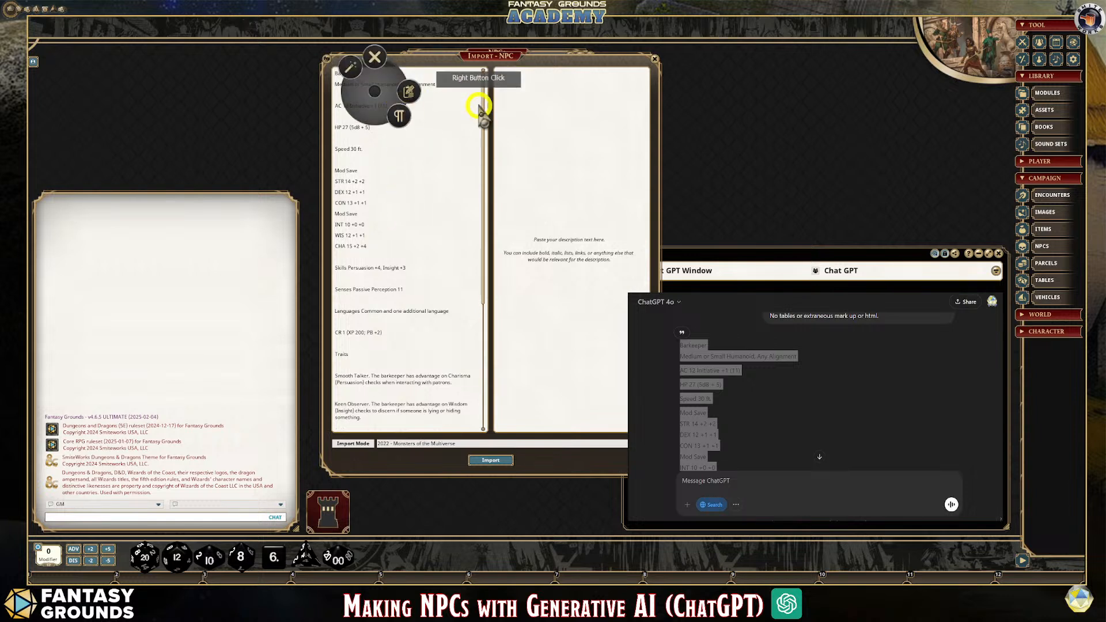
{"action": "left_click", "coordinate": [353, 173]}
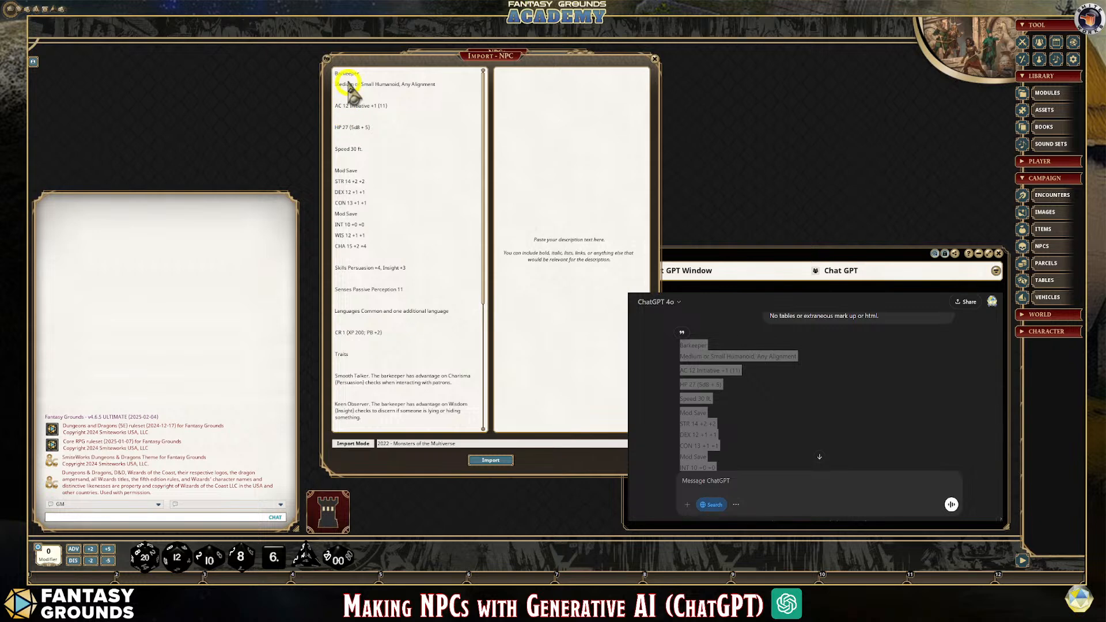
{"action": "scroll", "coordinate": [377, 216], "scroll_direction": "down", "scroll_amount": 3}
{"action": "scroll", "coordinate": [371, 219], "scroll_direction": "down", "scroll_amount": 6}
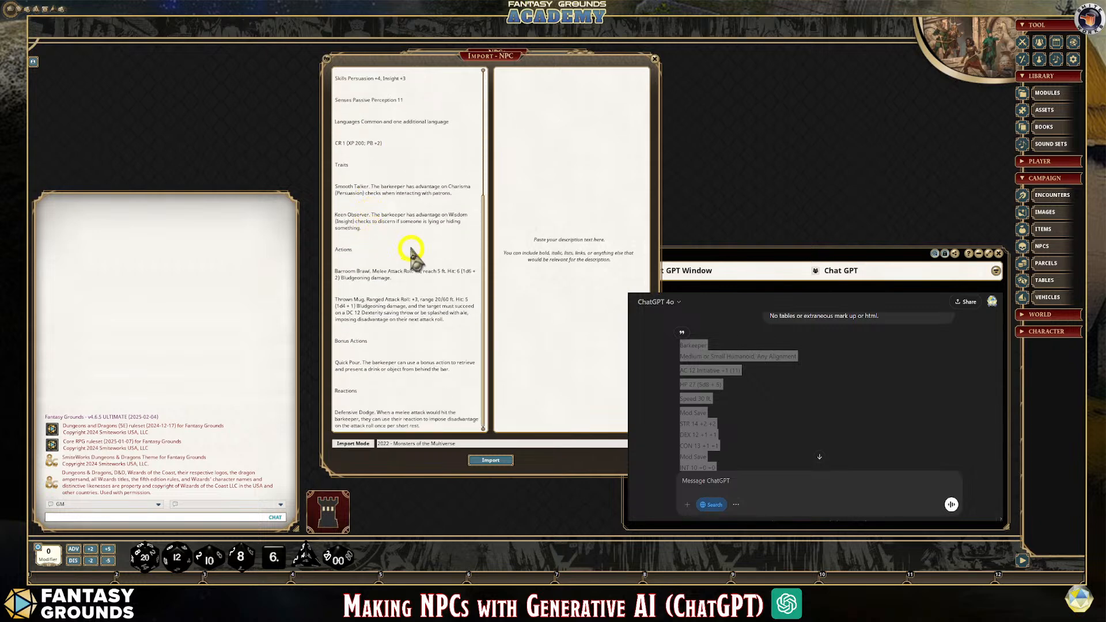
{"action": "scroll", "coordinate": [371, 248], "scroll_direction": "up", "scroll_amount": 6}
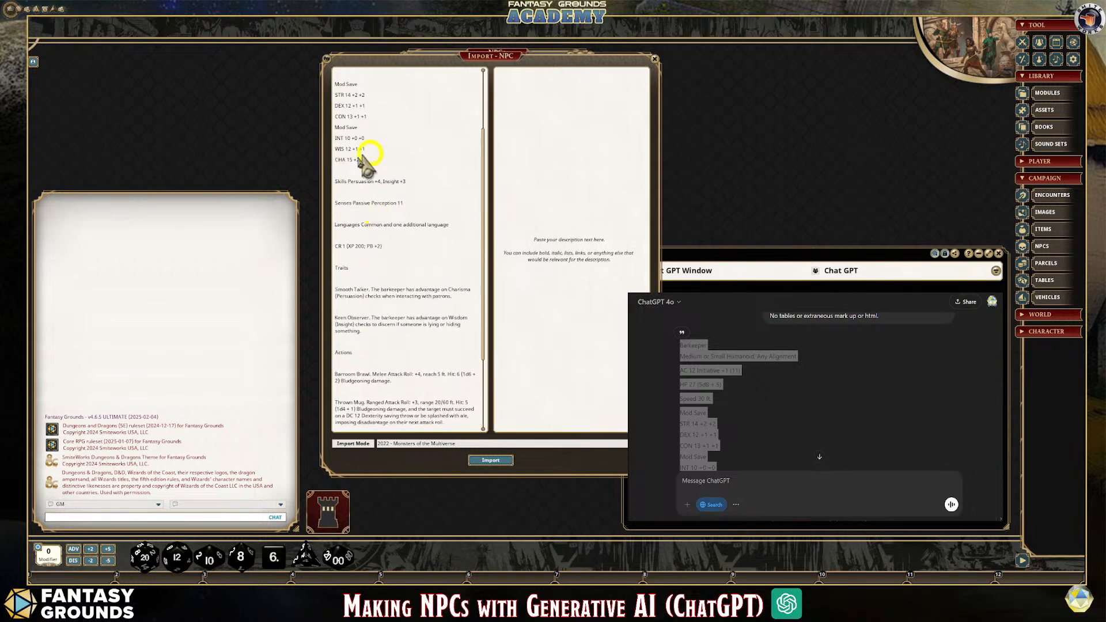
{"action": "scroll", "coordinate": [379, 172], "scroll_direction": "up", "scroll_amount": 3}
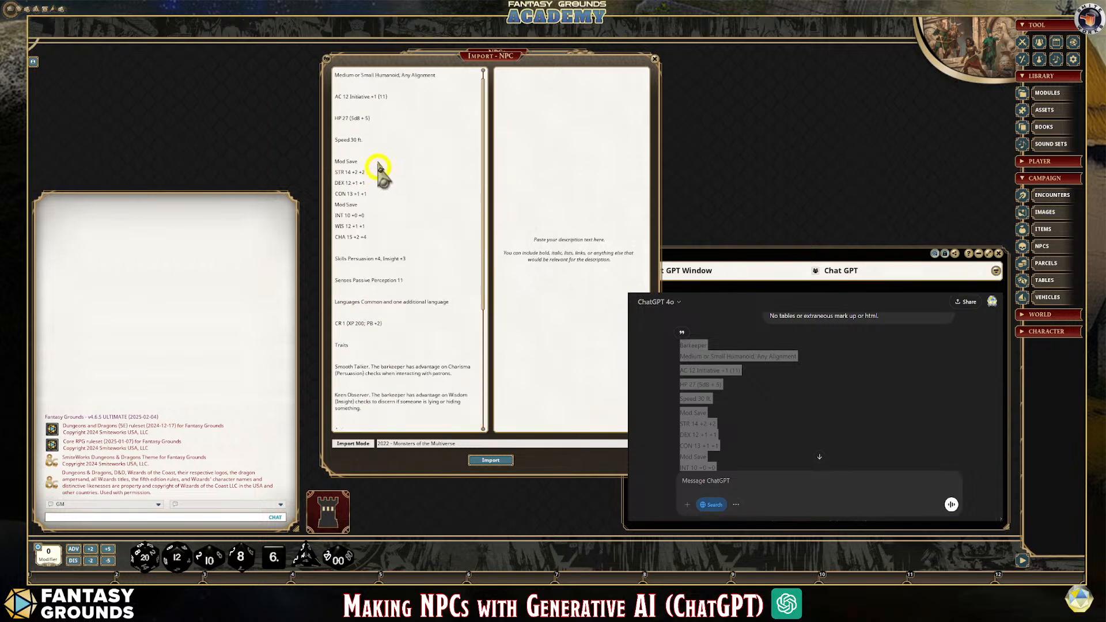
{"action": "right_click", "coordinate": [412, 90]}
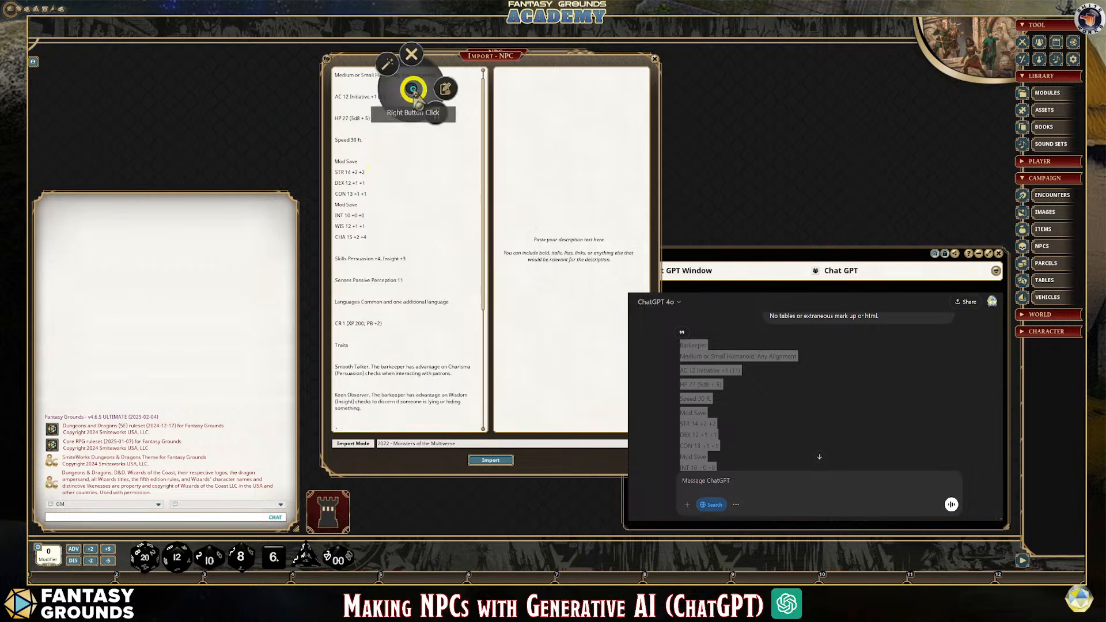
{"action": "left_click", "coordinate": [386, 65]}
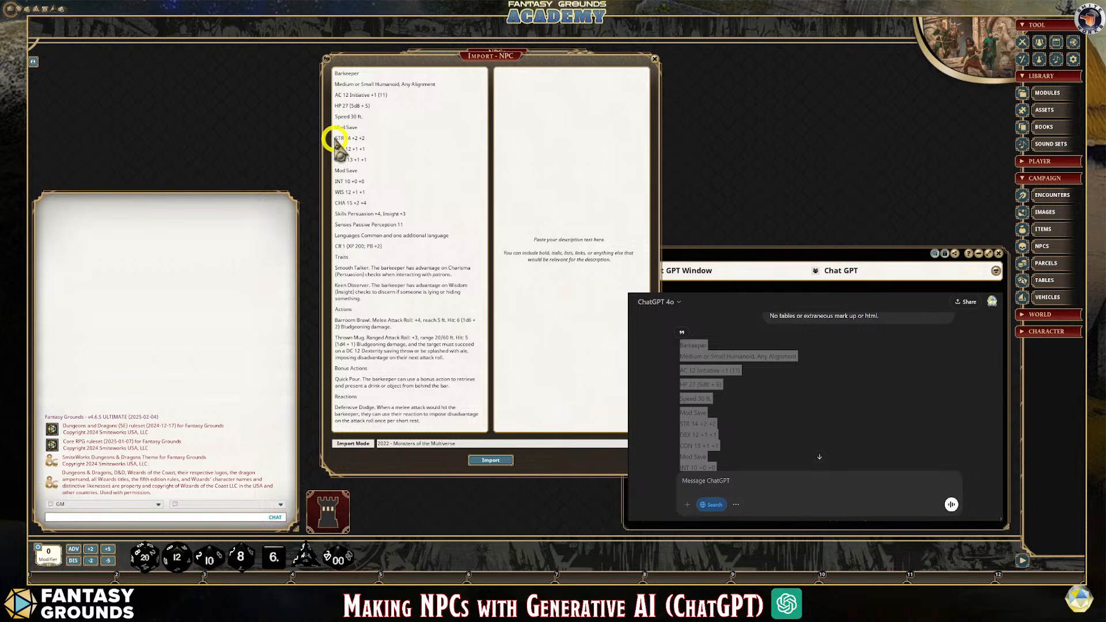
Highlight the Barkeeper's ability score lines and set the import mode to 2024 - D&D Beyond
{"action": "left_click_drag", "start_coordinate": [335, 138], "coordinate": [358, 198]}
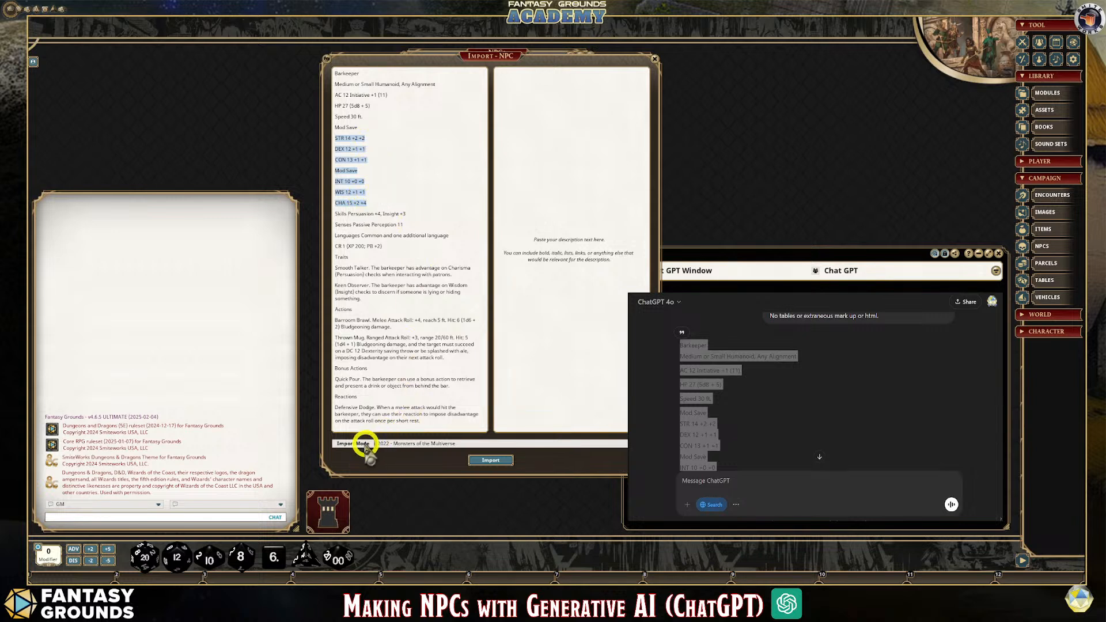
{"action": "left_click", "coordinate": [422, 444]}
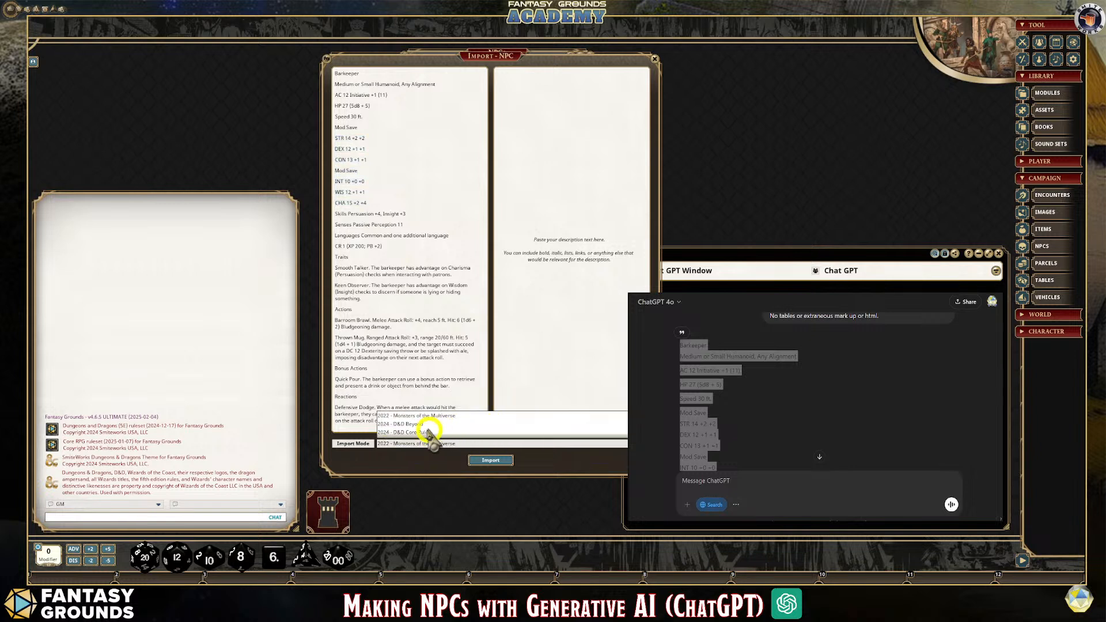
{"action": "left_click", "coordinate": [409, 425]}
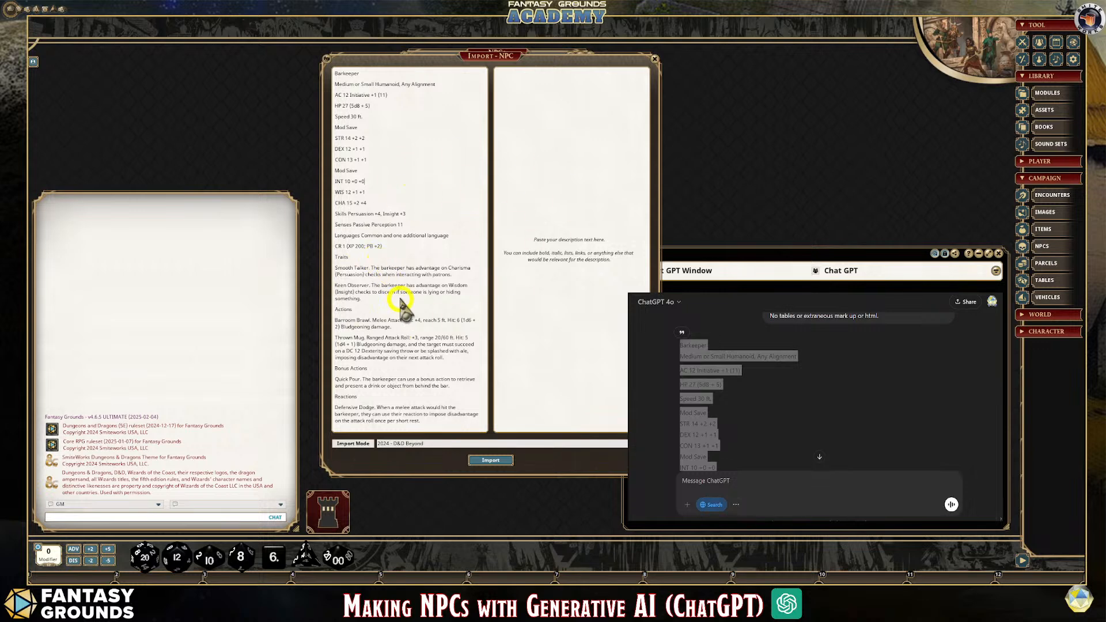
Replace the stat block in the NPC import with the revised Barkeeper block from ChatGPT that has Strength 13 and Wisdom 15
{"action": "scroll", "coordinate": [872, 404], "scroll_direction": "down", "scroll_amount": 4}
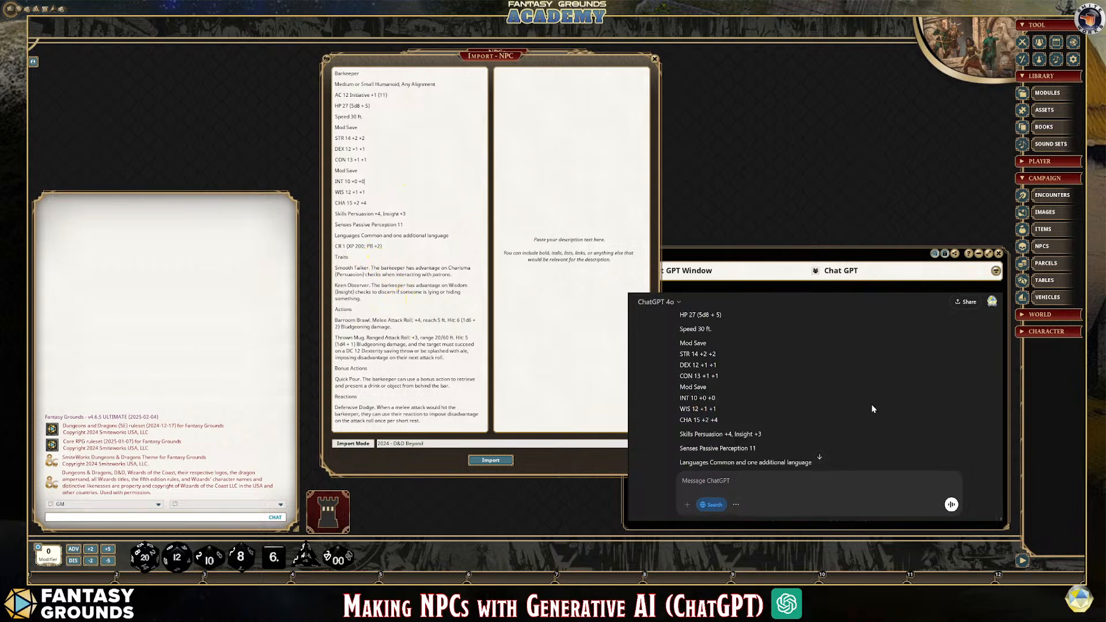
{"action": "scroll", "coordinate": [873, 403], "scroll_direction": "down", "scroll_amount": 2}
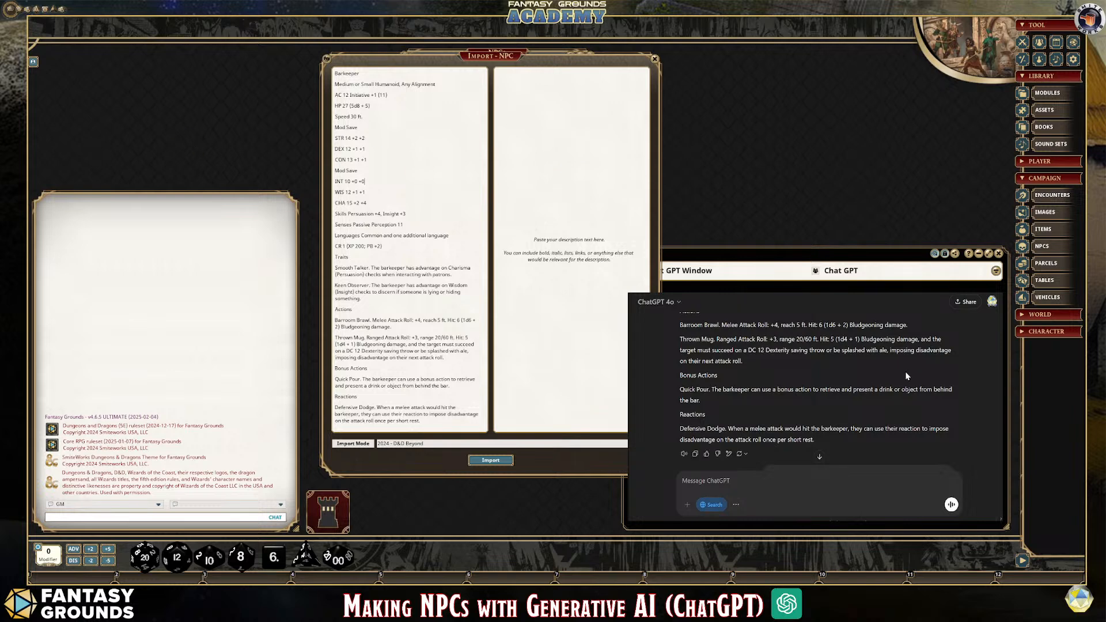
{"action": "scroll", "coordinate": [900, 406], "scroll_direction": "down", "scroll_amount": 5}
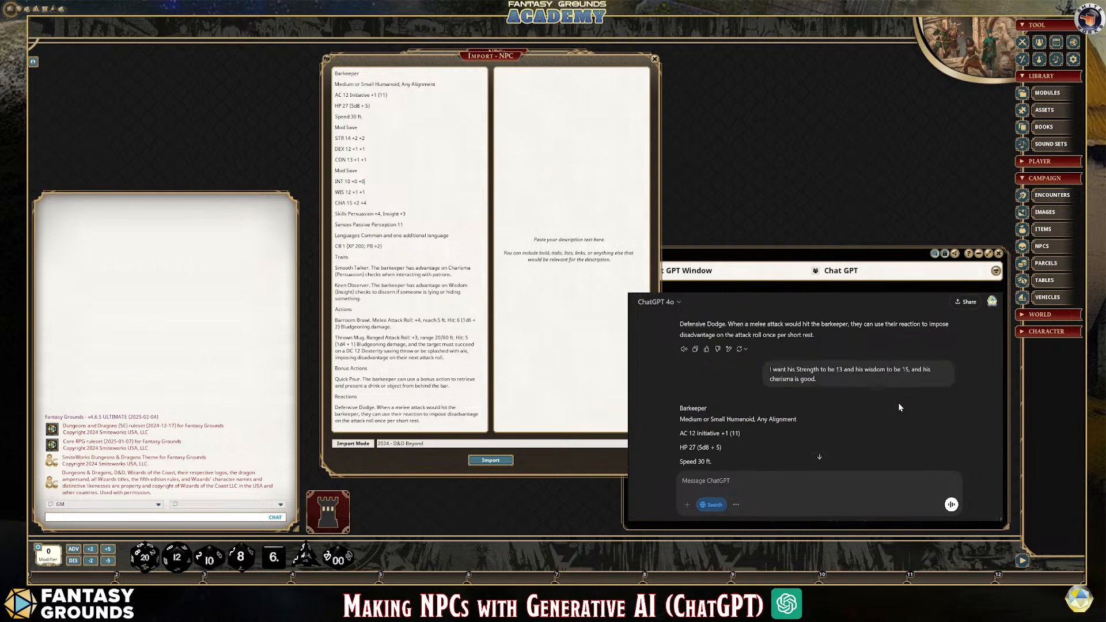
{"action": "scroll", "coordinate": [900, 407], "scroll_direction": "down", "scroll_amount": 5}
{"action": "scroll", "coordinate": [899, 406], "scroll_direction": "down", "scroll_amount": 3}
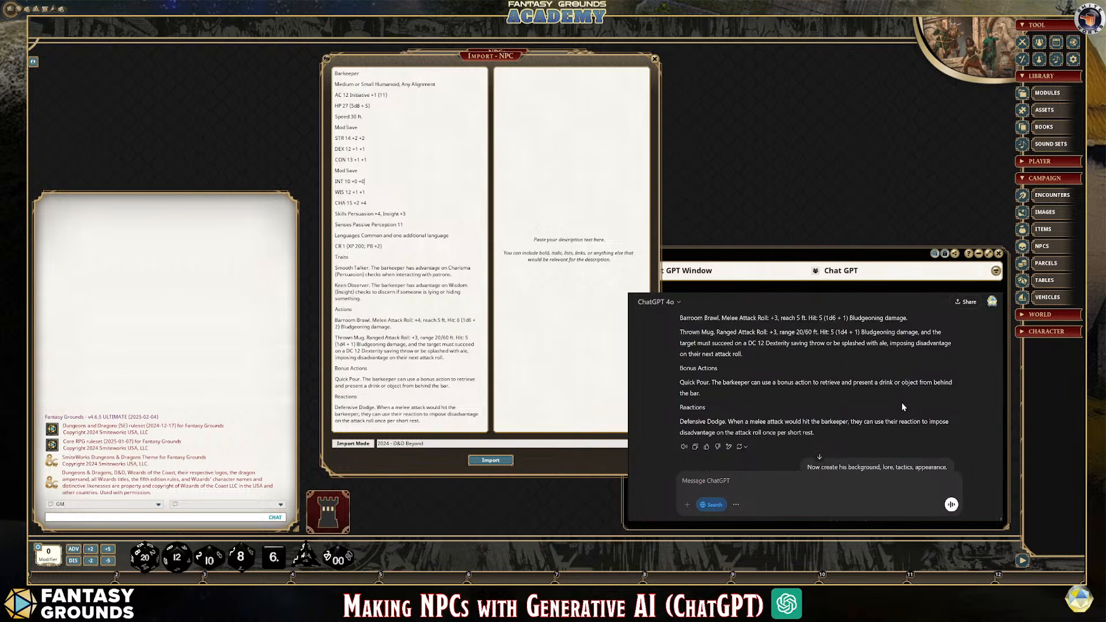
{"action": "scroll", "coordinate": [898, 402], "scroll_direction": "down", "scroll_amount": 1}
{"action": "left_click_drag", "start_coordinate": [335, 74], "coordinate": [420, 481]}
{"action": "key", "text": "Delete"}
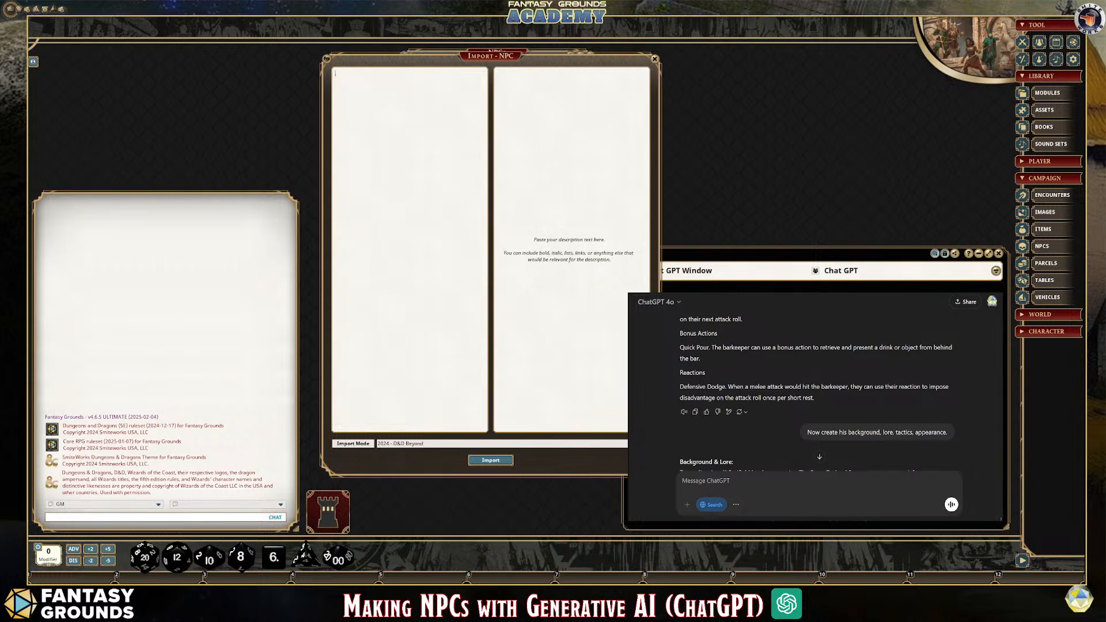
{"action": "left_click_drag", "start_coordinate": [815, 399], "coordinate": [681, 439]}
{"action": "key", "text": "ctrl+c"}
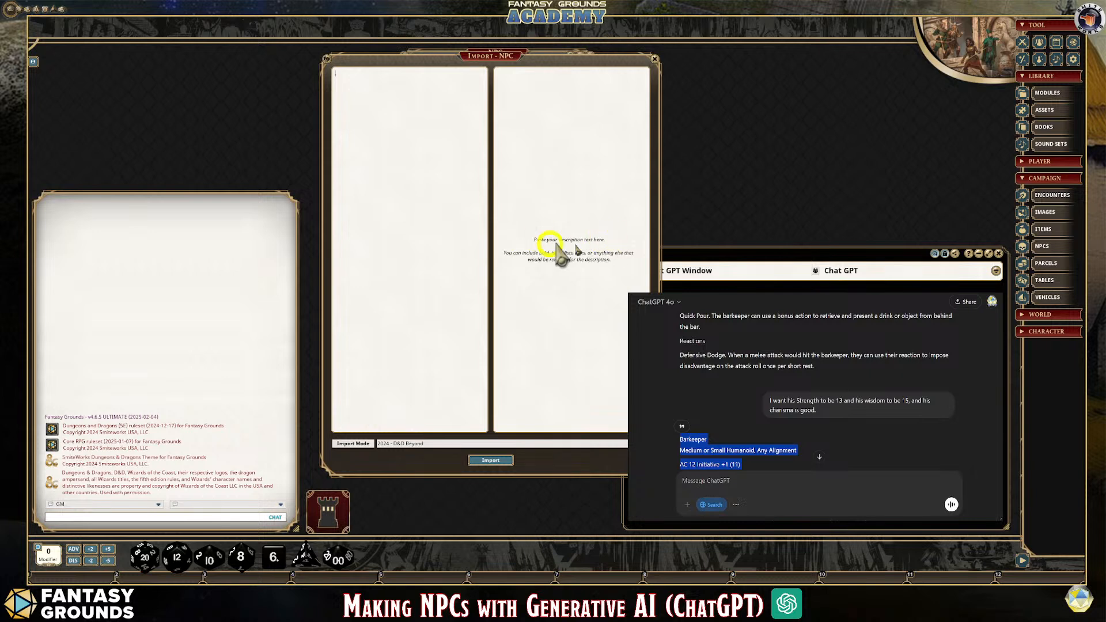
{"action": "left_click", "coordinate": [402, 109]}
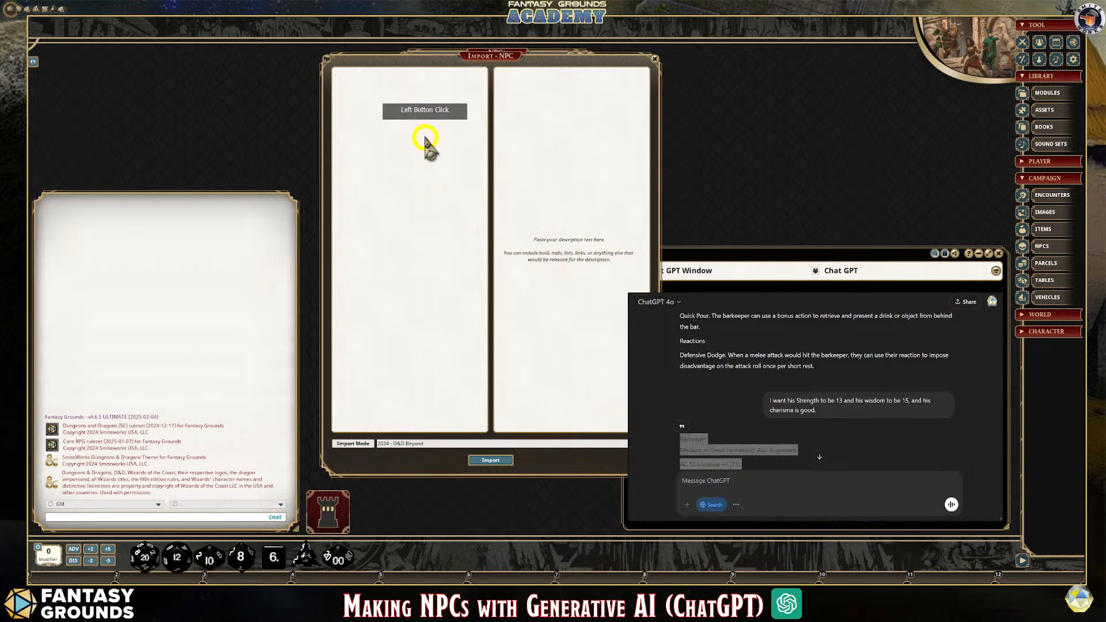
{"action": "key", "text": "ctrl+v"}
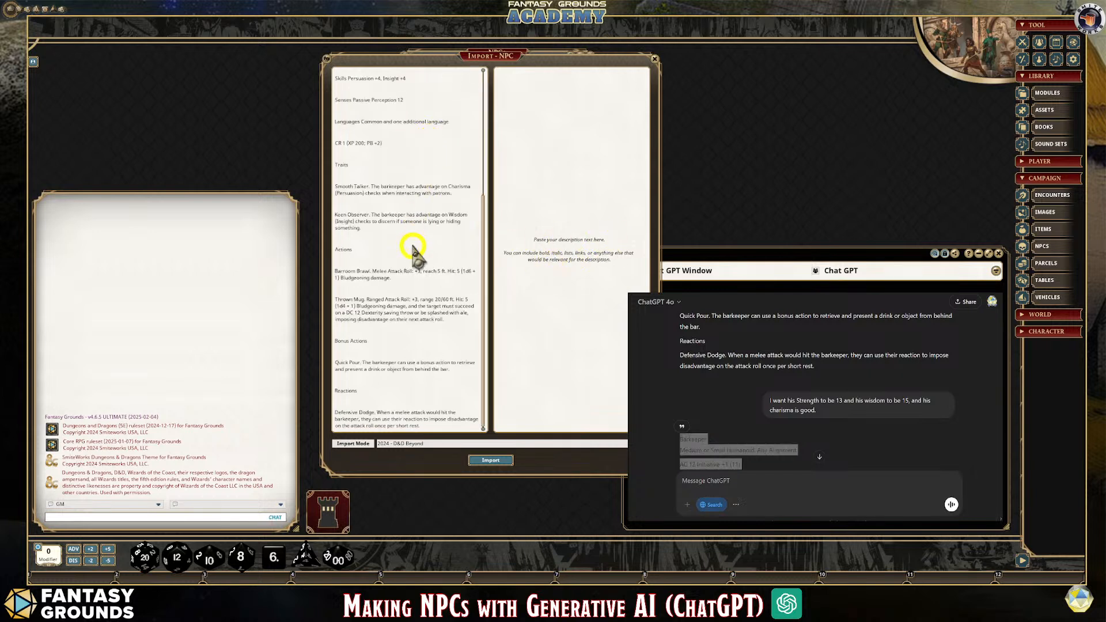
Clean up the revised stat block's blank lines and remove the stray space before the Barkeeper name
{"action": "right_click", "coordinate": [357, 171]}
{"action": "left_click", "coordinate": [340, 163]}
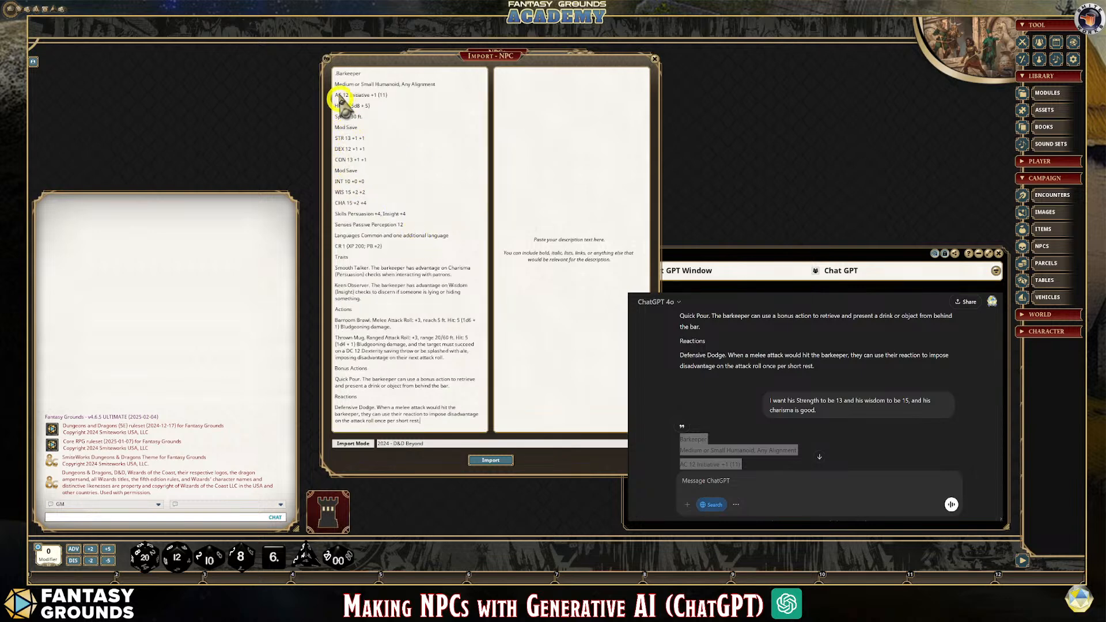
{"action": "left_click", "coordinate": [337, 74]}
{"action": "key", "text": "BackSpace"}
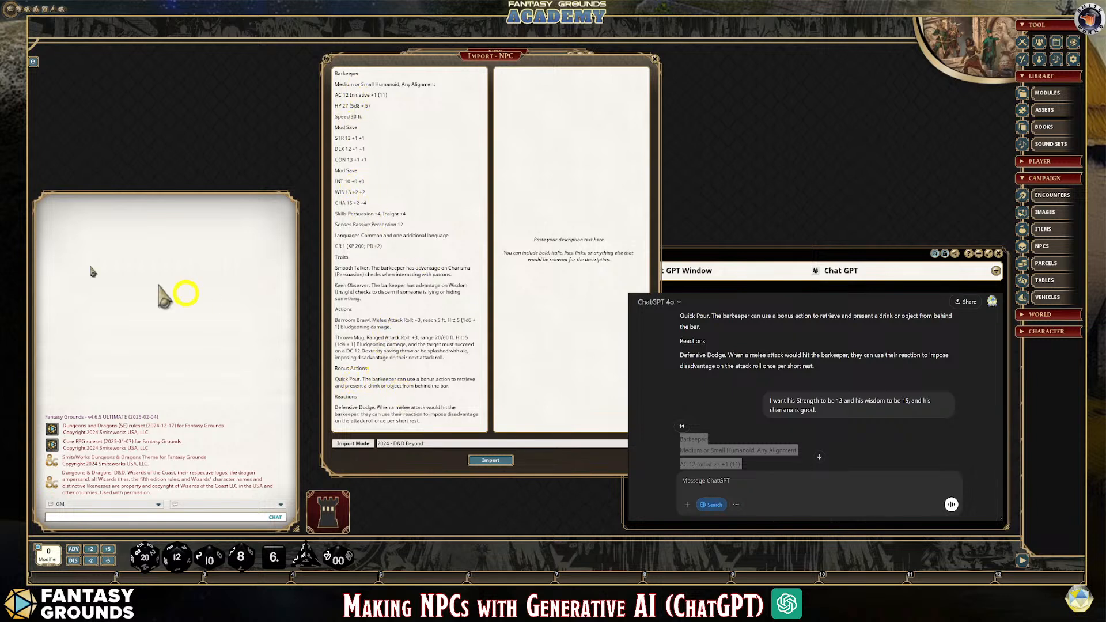
Copy the Barkeeper's background, lore, tactics and appearance text from ChatGPT into the description area of the NPC import
{"action": "scroll", "coordinate": [862, 428], "scroll_direction": "down", "scroll_amount": 3}
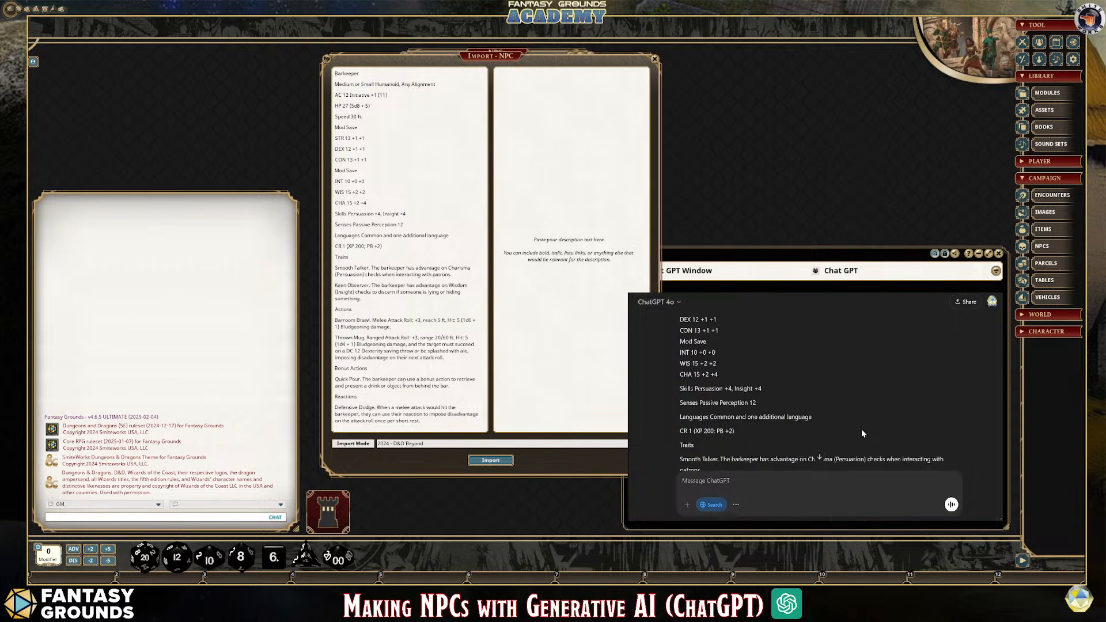
{"action": "scroll", "coordinate": [862, 428], "scroll_direction": "down", "scroll_amount": 5}
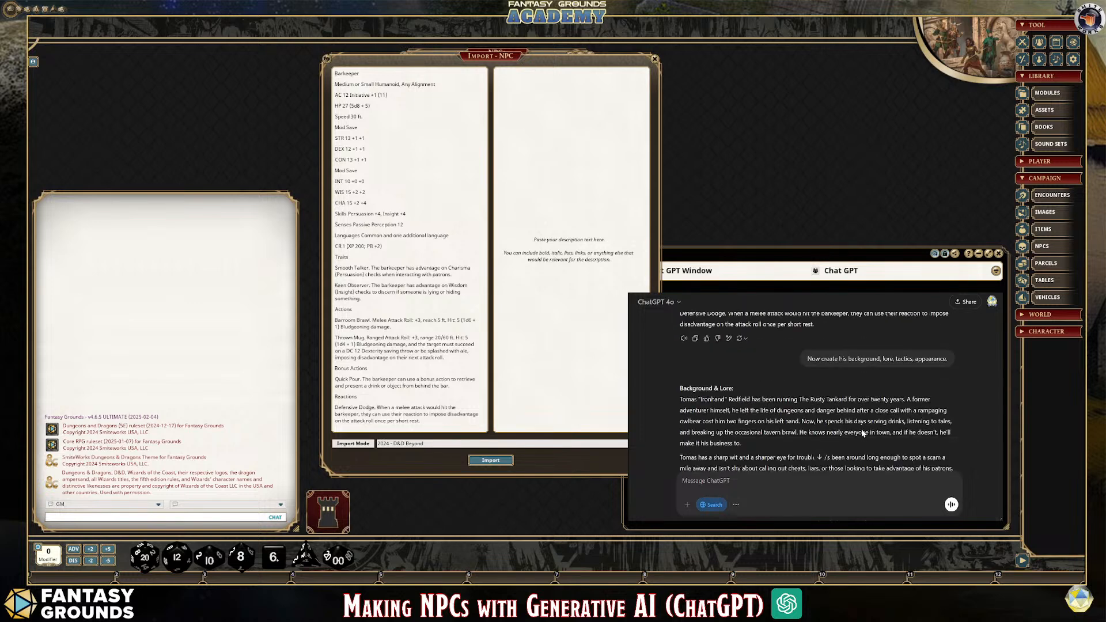
{"action": "left_click_drag", "start_coordinate": [680, 352], "coordinate": [831, 365]}
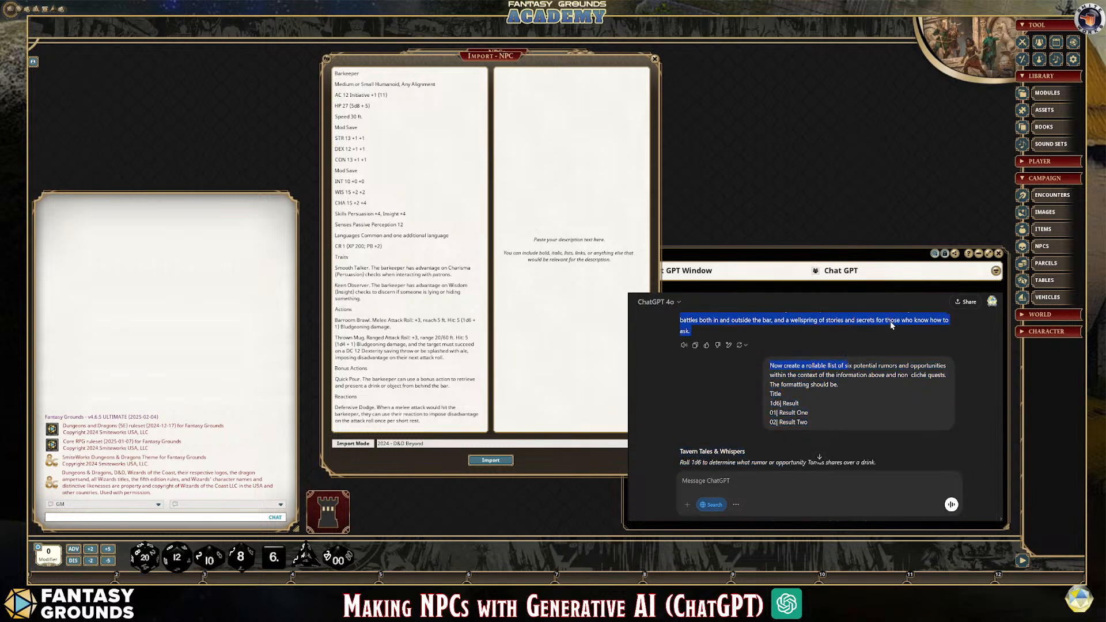
{"action": "left_click", "coordinate": [518, 77]}
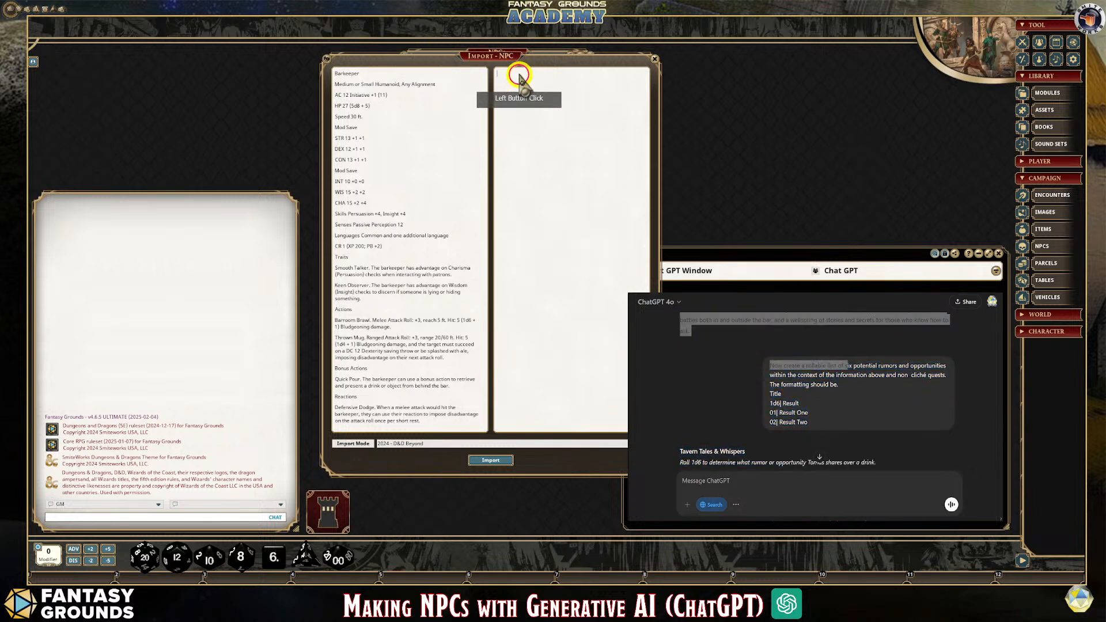
{"action": "key", "text": "ctrl+v"}
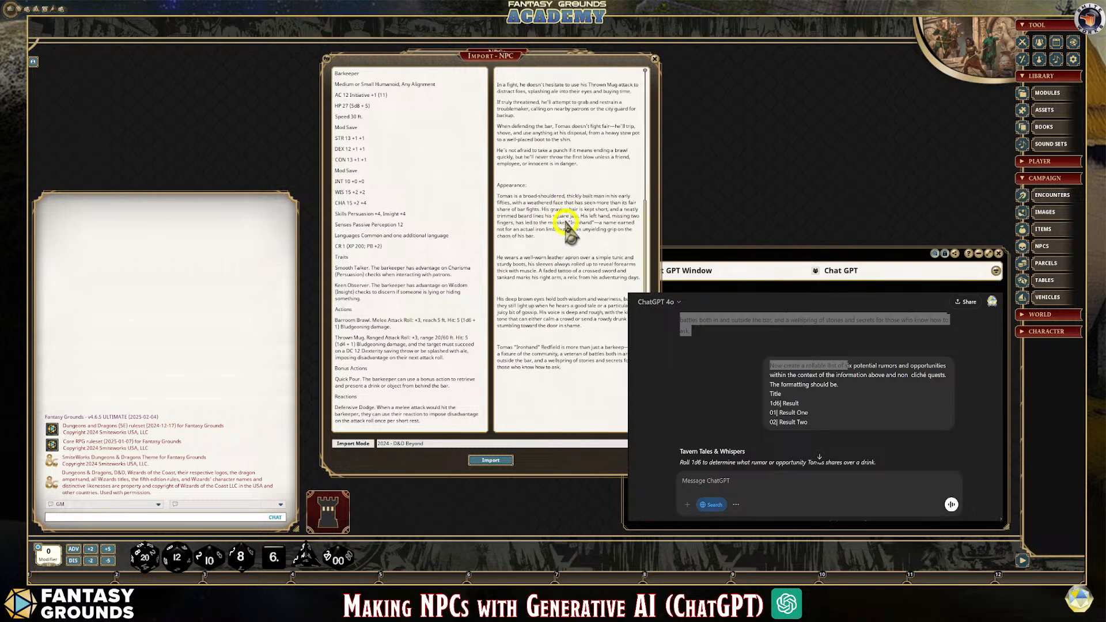
Clean up the pasted description text so the extra blank lines between its paragraphs are removed
{"action": "scroll", "coordinate": [567, 228], "scroll_direction": "up", "scroll_amount": 5}
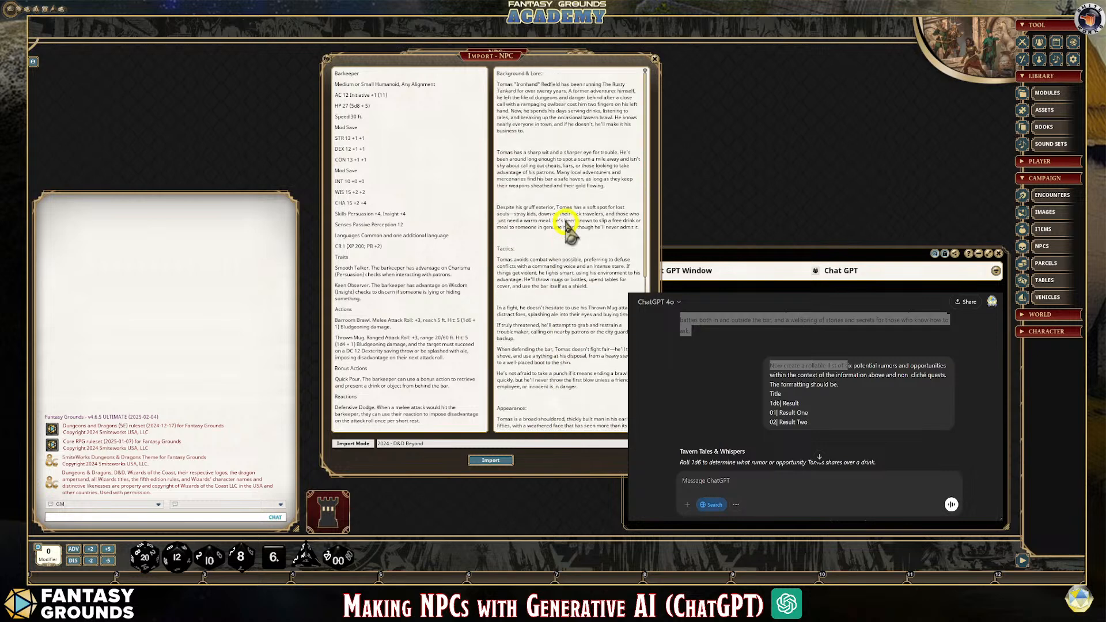
{"action": "left_click_drag", "start_coordinate": [545, 74], "coordinate": [488, 75]}
{"action": "left_click", "coordinate": [539, 133]}
{"action": "right_click", "coordinate": [545, 137]}
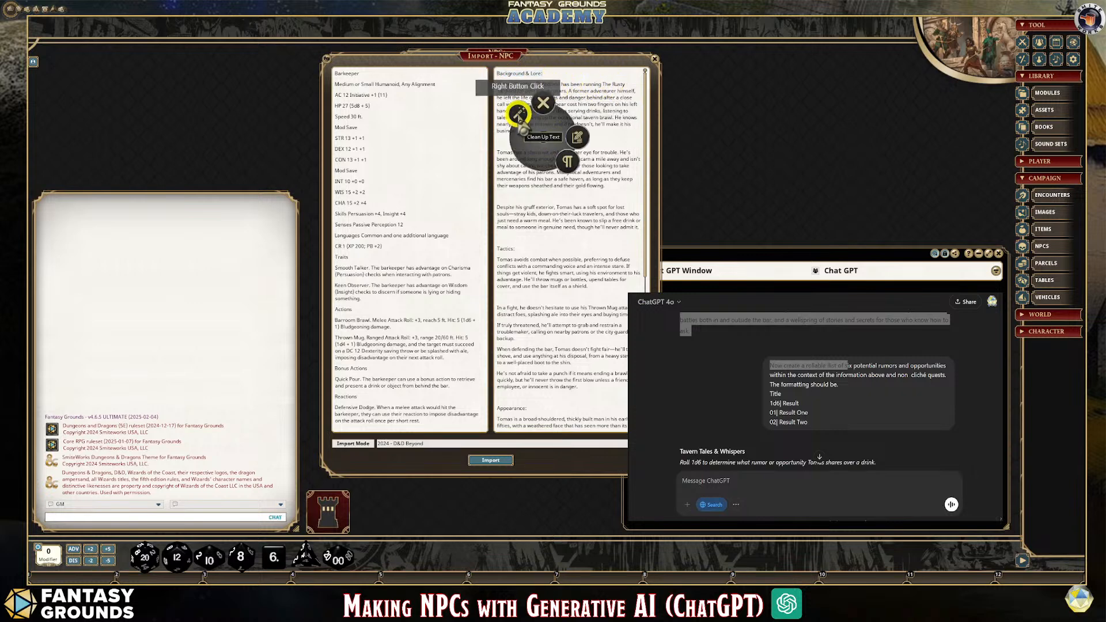
{"action": "left_click", "coordinate": [517, 113]}
Make the Background & Lore, Tactics and Appearance headings in the description bold
{"action": "left_click_drag", "start_coordinate": [491, 74], "coordinate": [547, 86]}
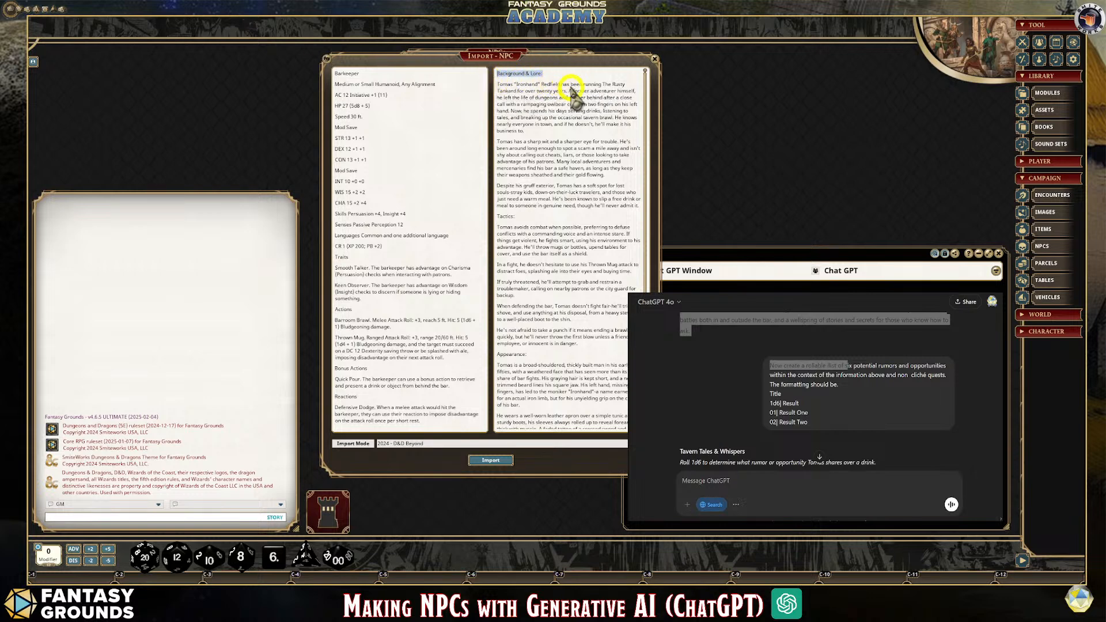
{"action": "left_click_drag", "start_coordinate": [496, 217], "coordinate": [554, 245]}
{"action": "left_click_drag", "start_coordinate": [536, 354], "coordinate": [490, 356]}
Delete the leftover "You said" line and partial ChatGPT prompt from the end of the description, then look over the text
{"action": "scroll", "coordinate": [579, 351], "scroll_direction": "down", "scroll_amount": 4}
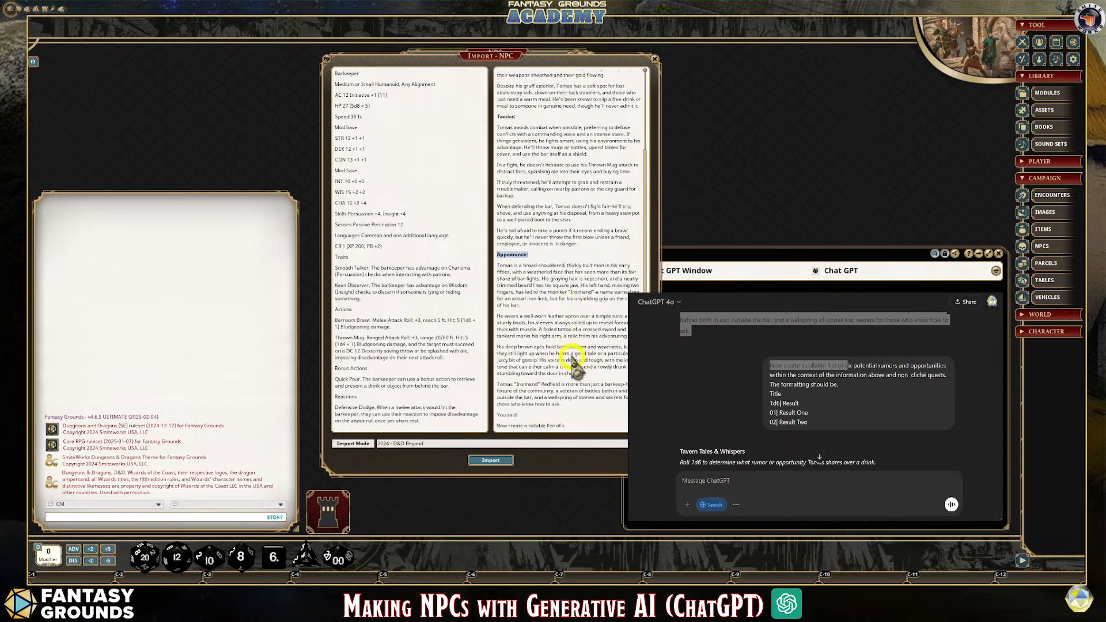
{"action": "left_click", "coordinate": [573, 427]}
{"action": "left_click_drag", "start_coordinate": [573, 426], "coordinate": [498, 410]}
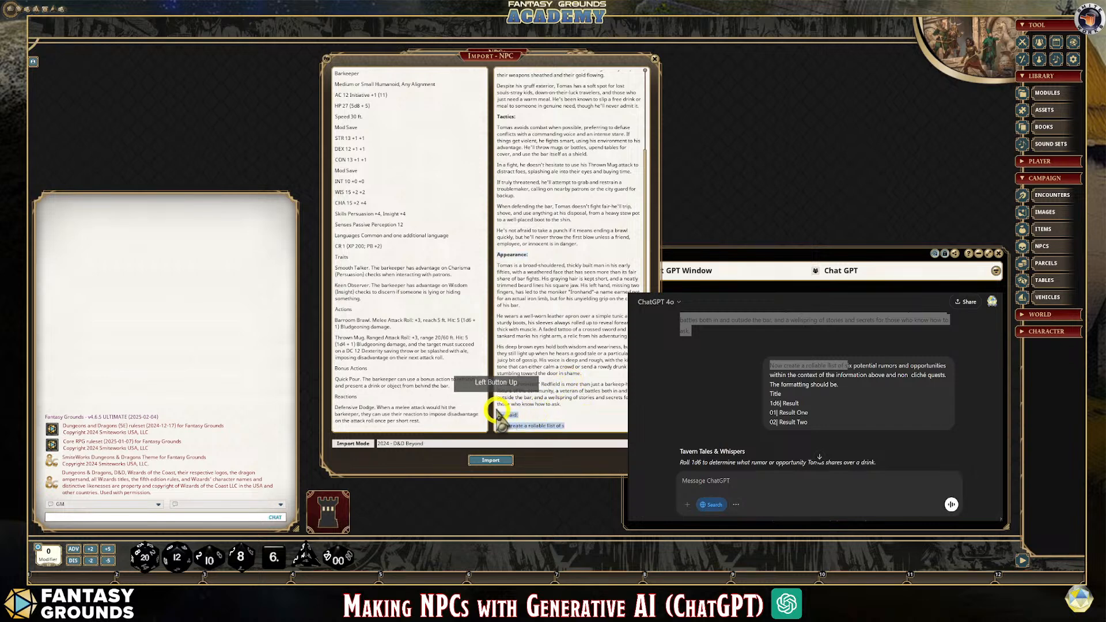
{"action": "scroll", "coordinate": [499, 410], "scroll_direction": "up", "scroll_amount": 1}
{"action": "scroll", "coordinate": [563, 300], "scroll_direction": "up", "scroll_amount": 4}
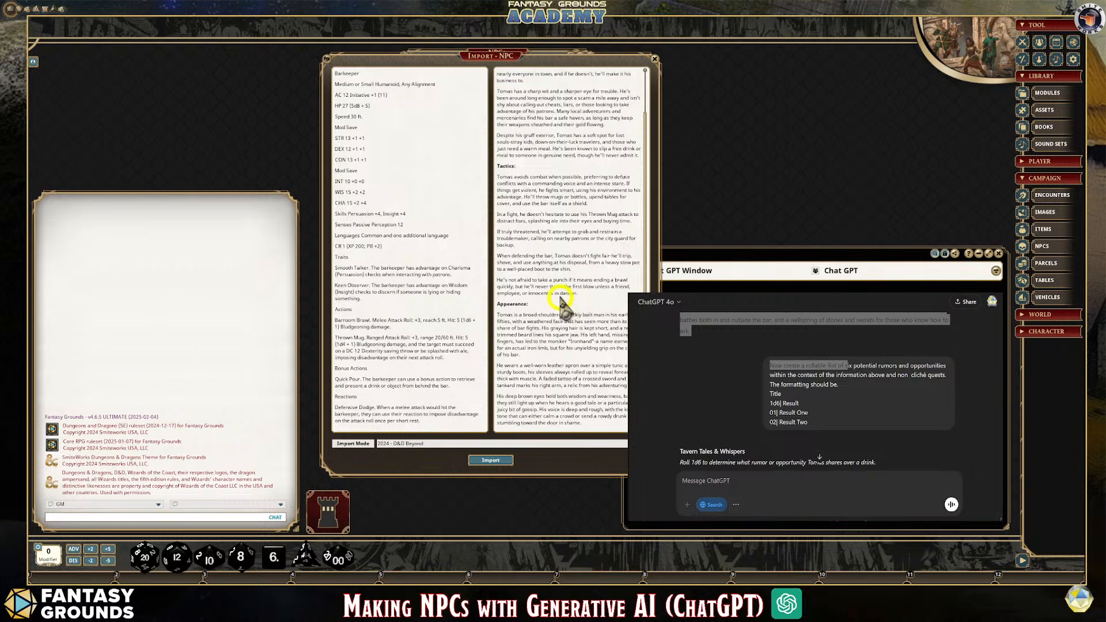
{"action": "scroll", "coordinate": [517, 184], "scroll_direction": "up", "scroll_amount": 3}
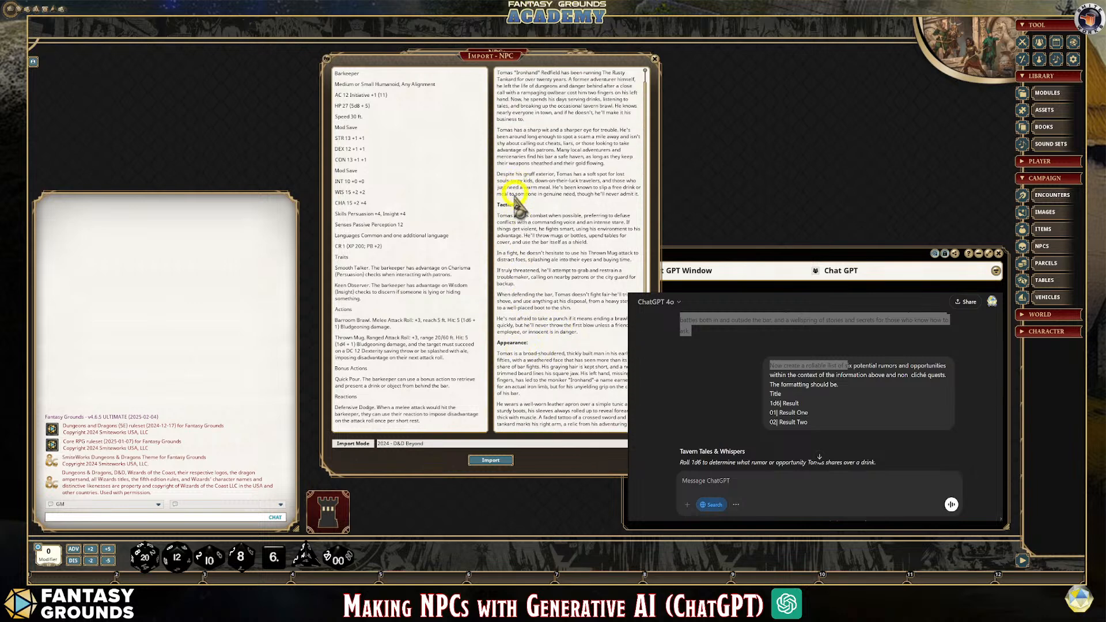
{"action": "scroll", "coordinate": [576, 262], "scroll_direction": "down", "scroll_amount": 7}
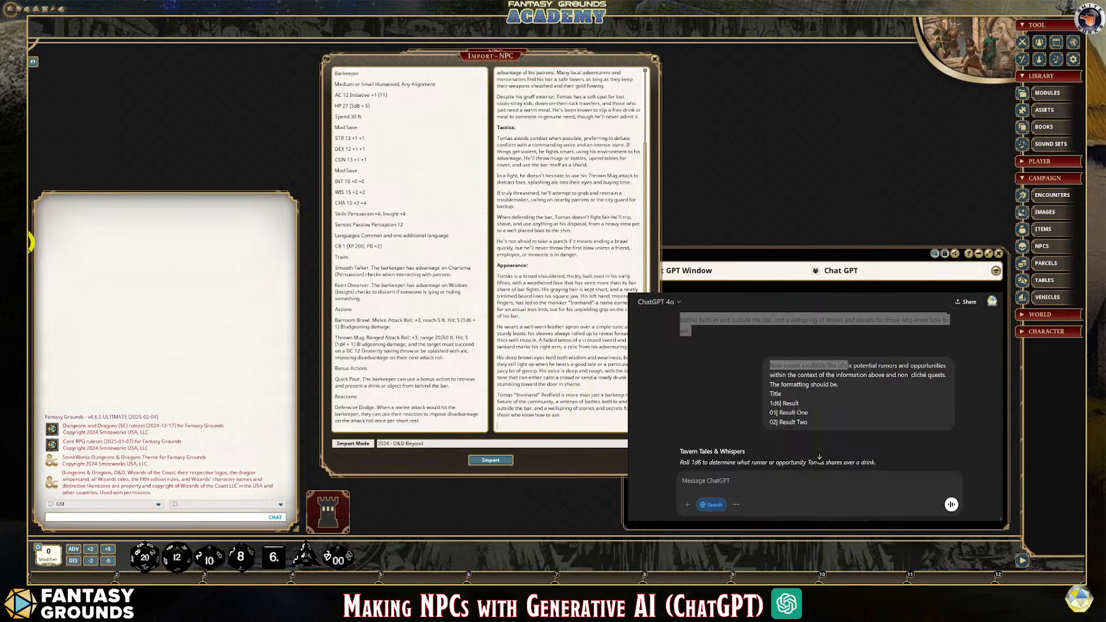
Highlight the ChatGPT prompt for a rollable list of six rumors and view the Tavern Tales & Whispers table below it
{"action": "left_click", "coordinate": [976, 423]}
{"action": "scroll", "coordinate": [934, 431], "scroll_direction": "down", "scroll_amount": 1}
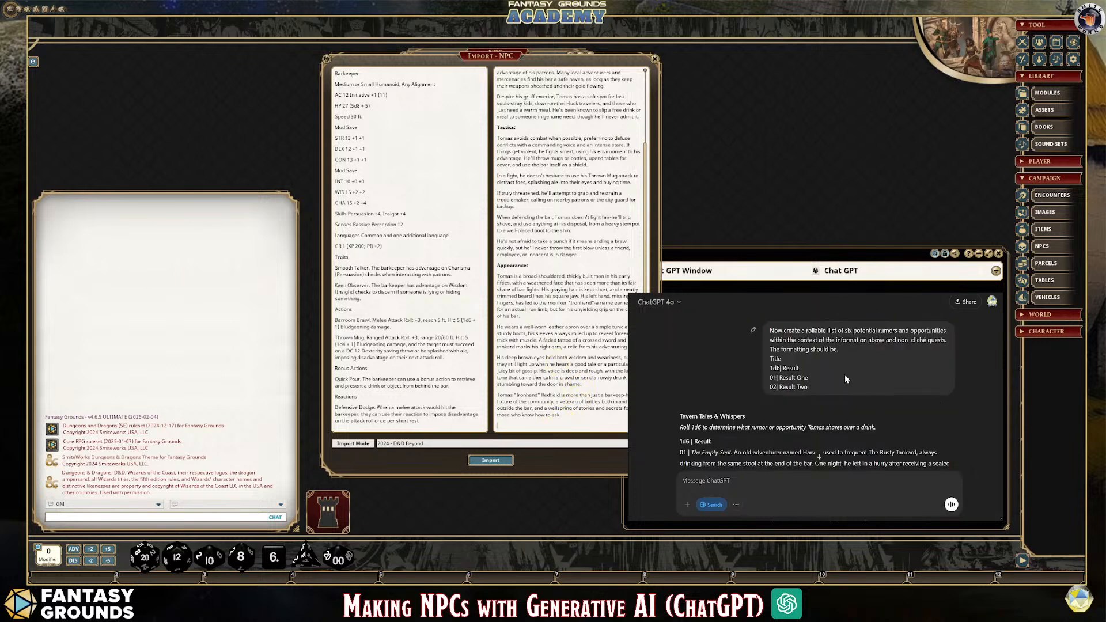
{"action": "left_click_drag", "start_coordinate": [811, 388], "coordinate": [770, 333]}
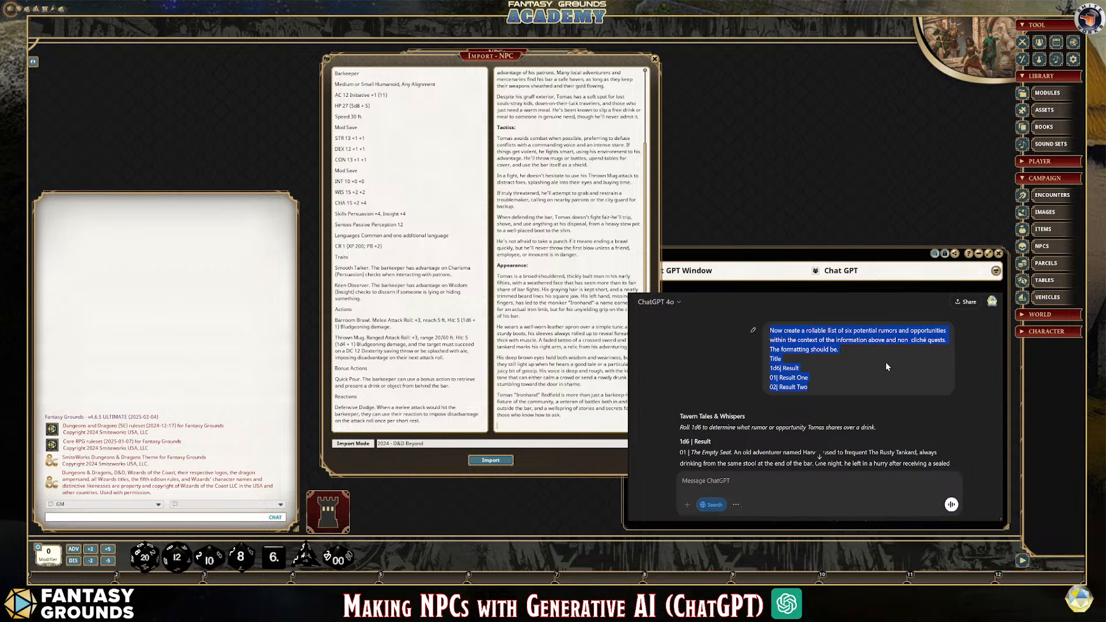
{"action": "scroll", "coordinate": [886, 362], "scroll_direction": "down", "scroll_amount": 2}
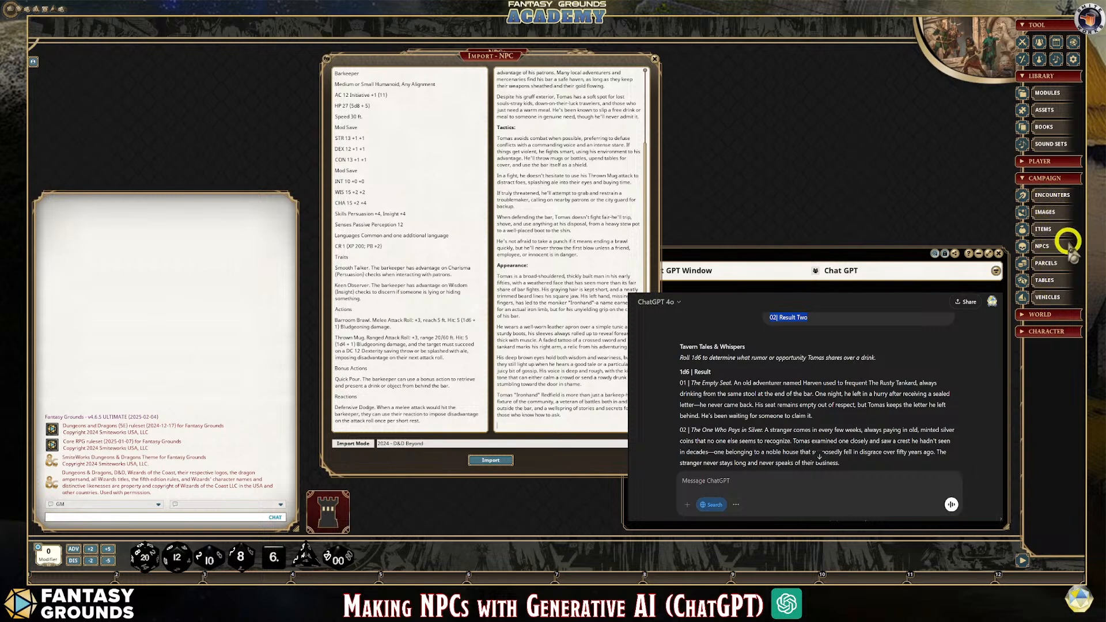
Open the Tables list beside the NPC import and add a new group named Custom Tables
{"action": "left_click", "coordinate": [1054, 281]}
{"action": "left_click_drag", "start_coordinate": [613, 211], "coordinate": [821, 214]}
{"action": "left_click", "coordinate": [820, 210]}
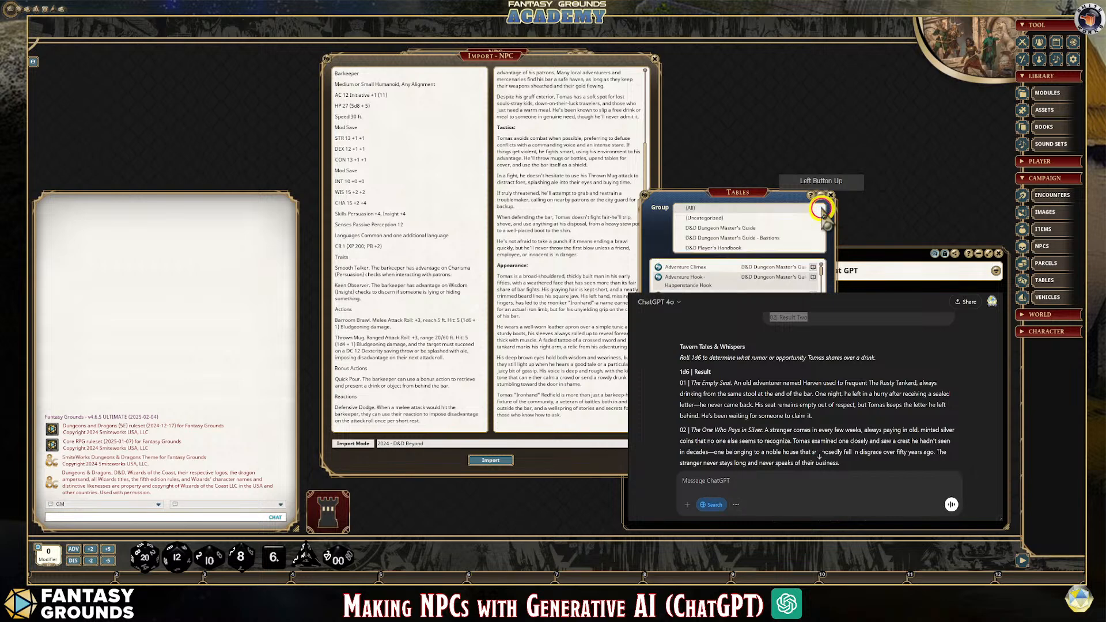
{"action": "left_click", "coordinate": [820, 226]}
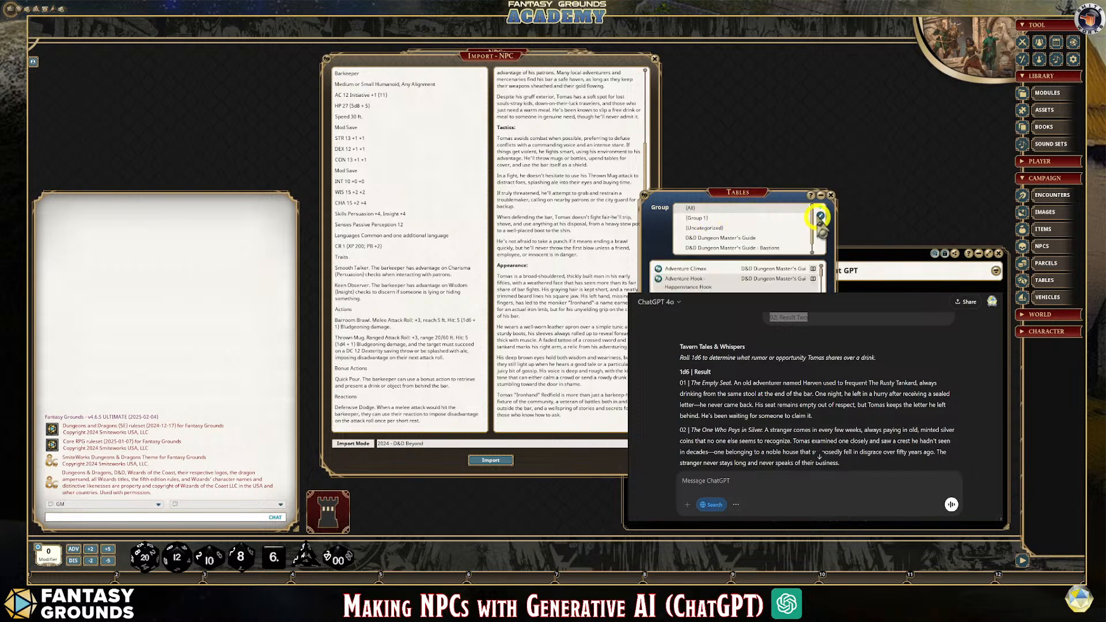
{"action": "left_click", "coordinate": [820, 215]}
{"action": "left_click", "coordinate": [687, 218]}
{"action": "left_click_drag", "start_coordinate": [687, 219], "coordinate": [667, 221]}
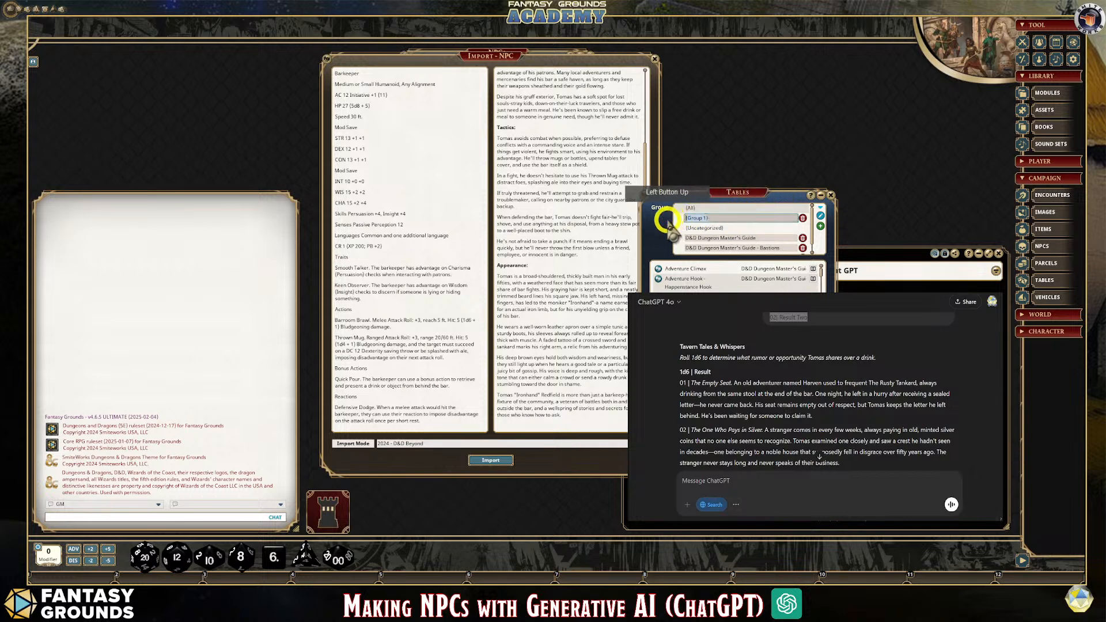
{"action": "type", "text": "Custo"}
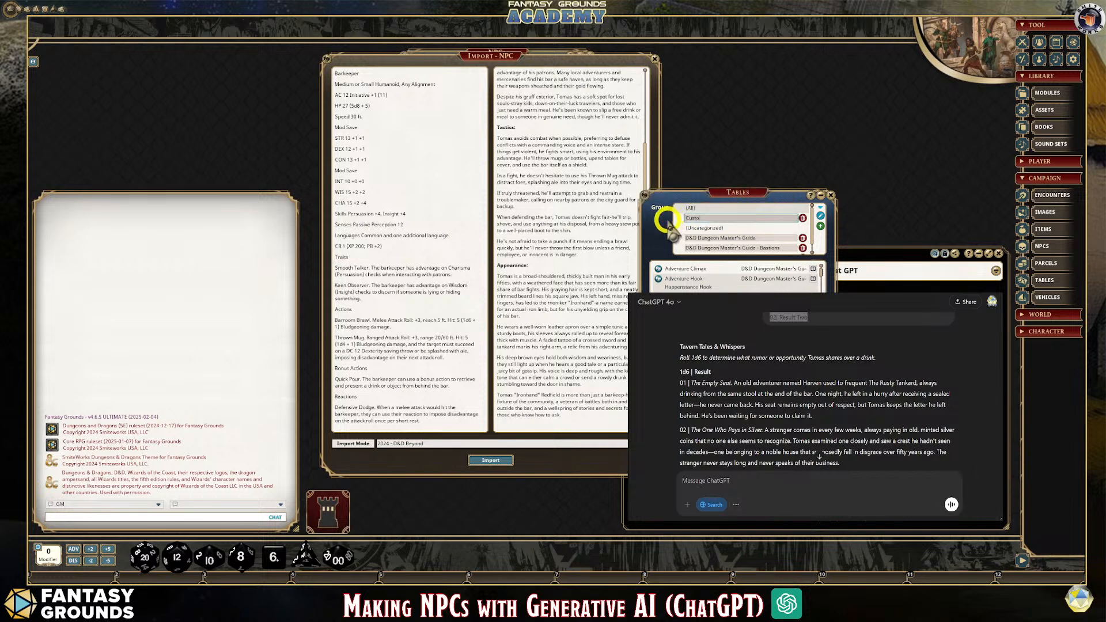
{"action": "type", "text": "m tables"}
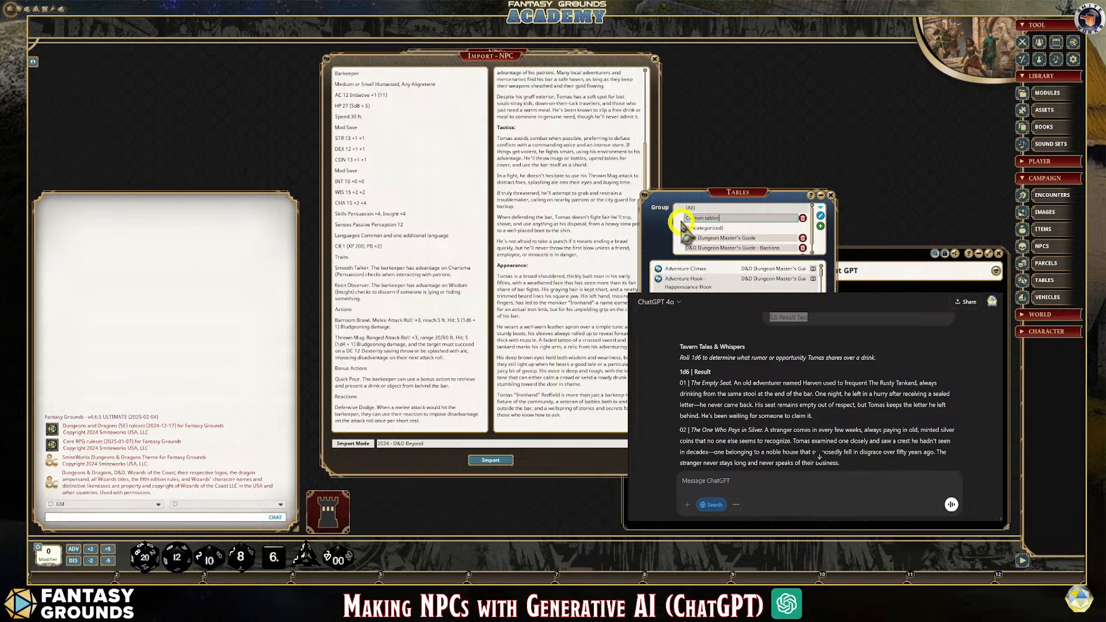
{"action": "left_click", "coordinate": [708, 219]}
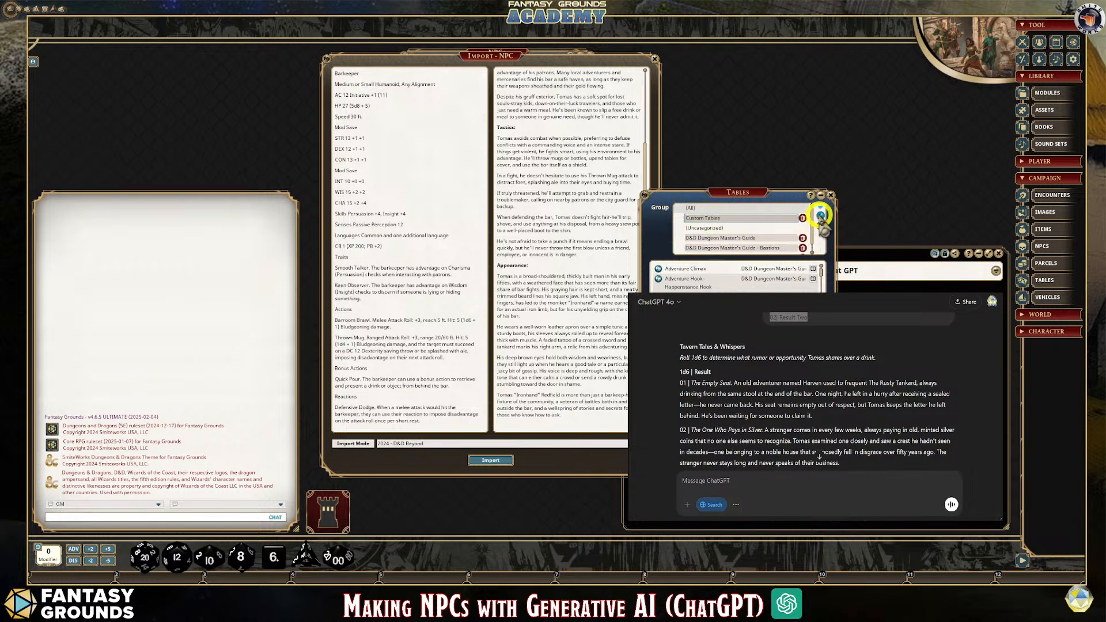
{"action": "left_click", "coordinate": [821, 216]}
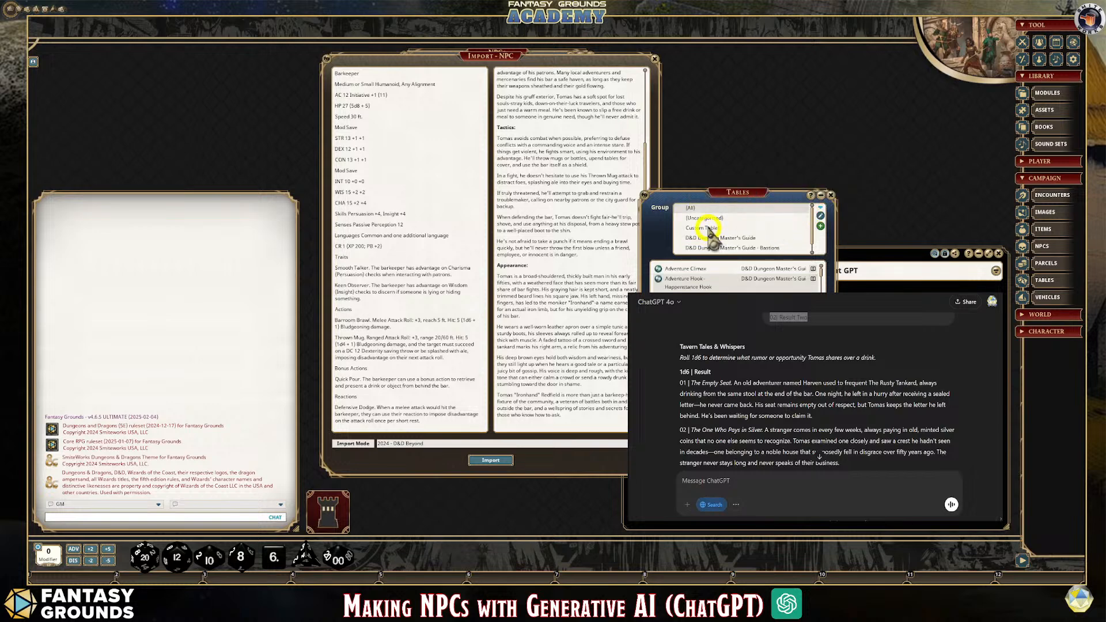
Show the Custom Tables group, open the table import window and place it over the Tables list
{"action": "left_click", "coordinate": [709, 228]}
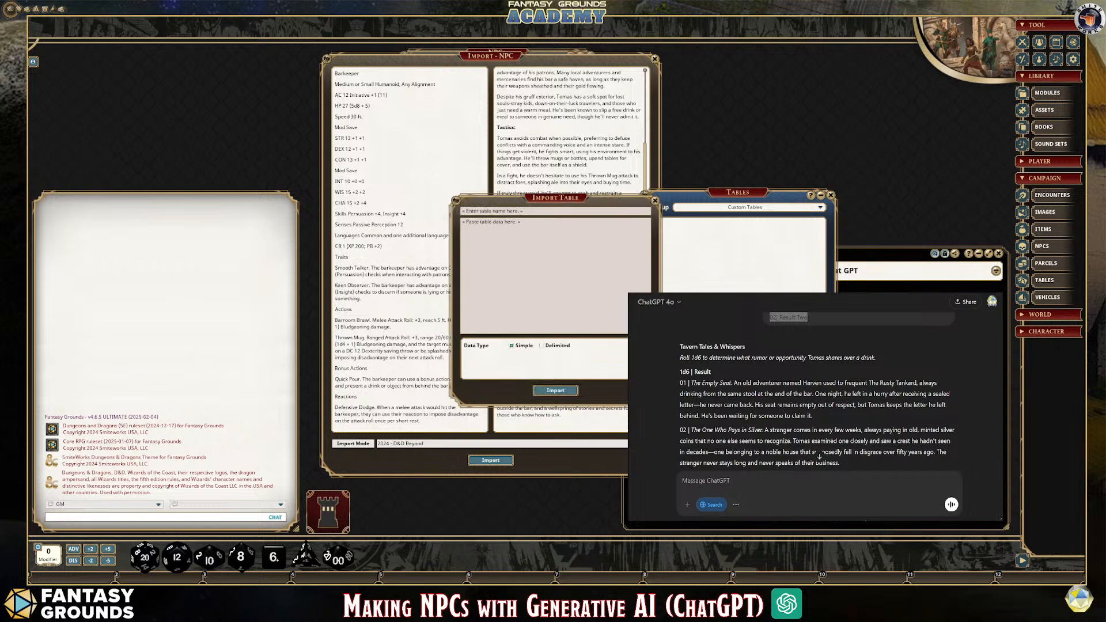
{"action": "left_click_drag", "start_coordinate": [560, 217], "coordinate": [753, 254]}
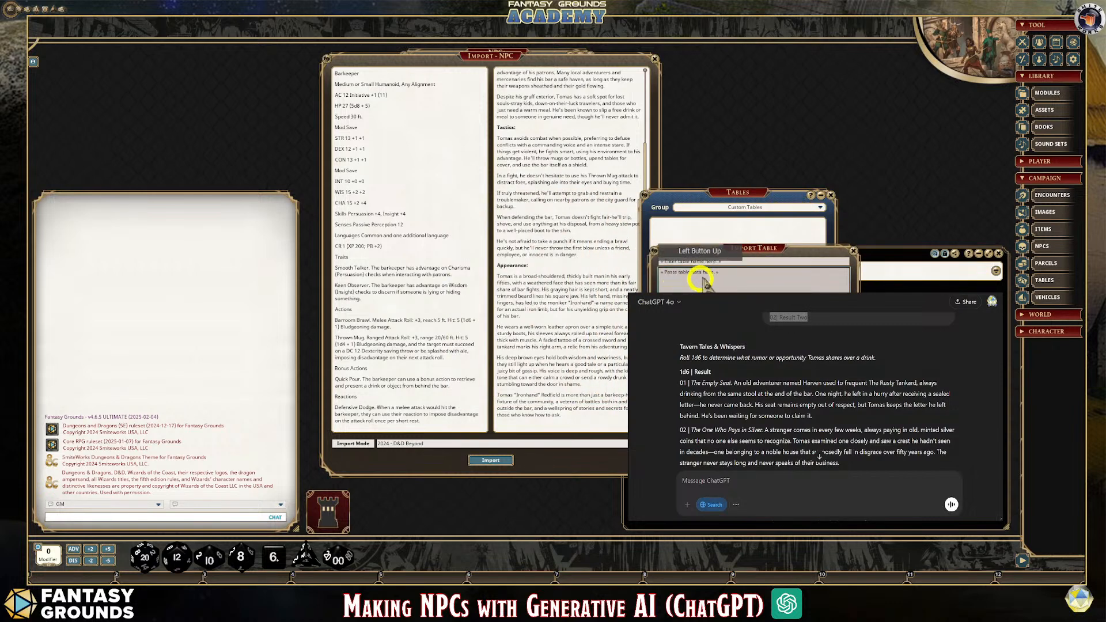
Name the import table Tavern Tales & Whispers by copying the heading from the ChatGPT response into the table name
{"action": "left_click", "coordinate": [701, 264]}
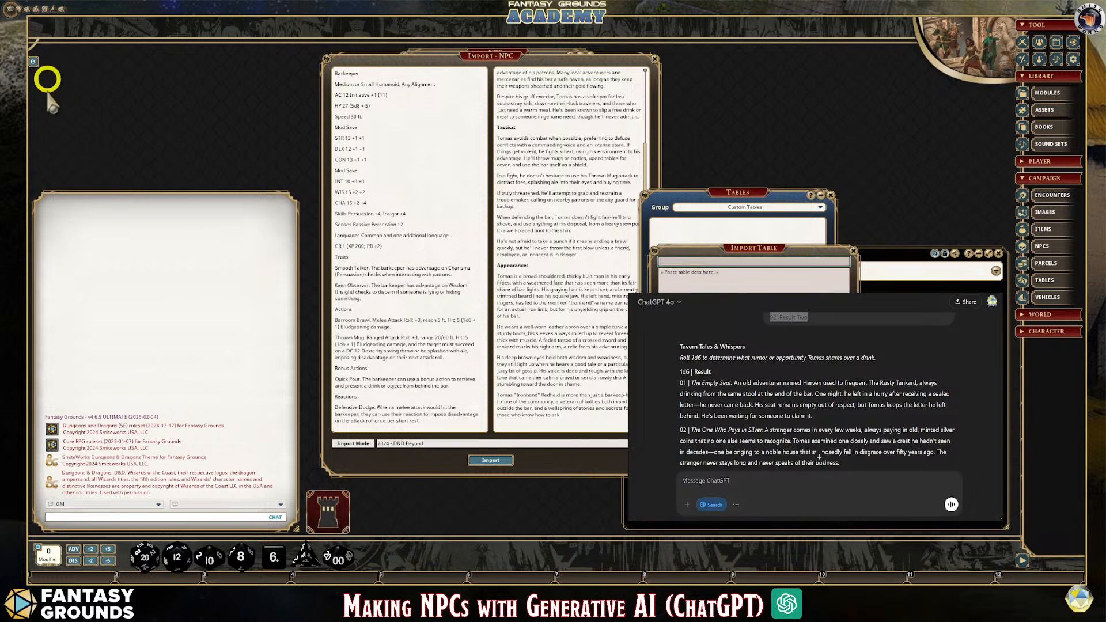
{"action": "left_click_drag", "start_coordinate": [745, 346], "coordinate": [692, 345]}
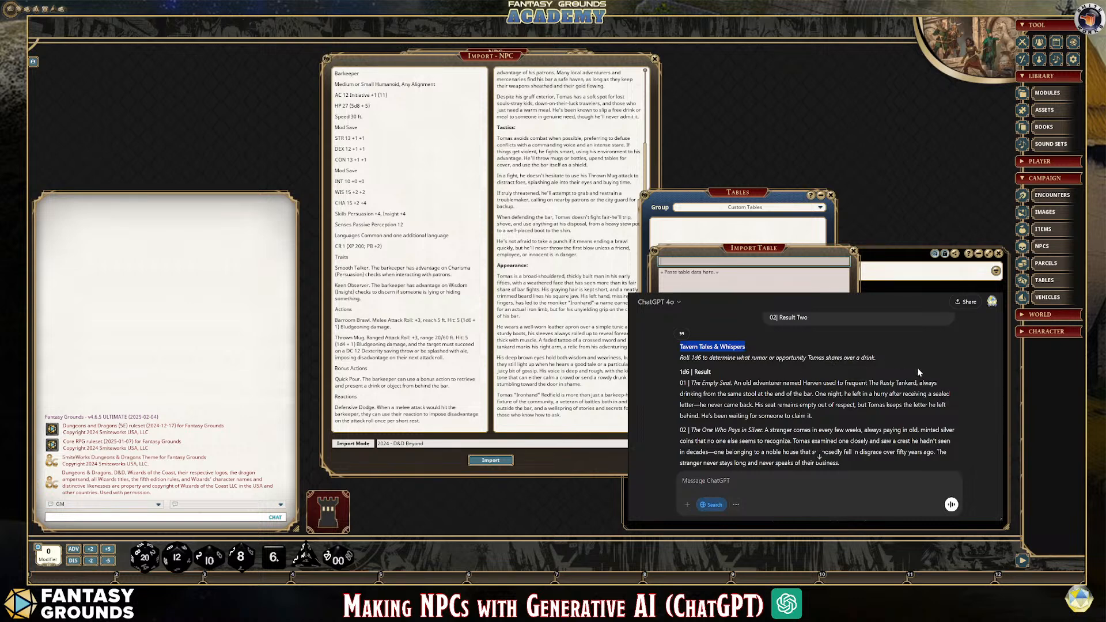
{"action": "left_click", "coordinate": [669, 261]}
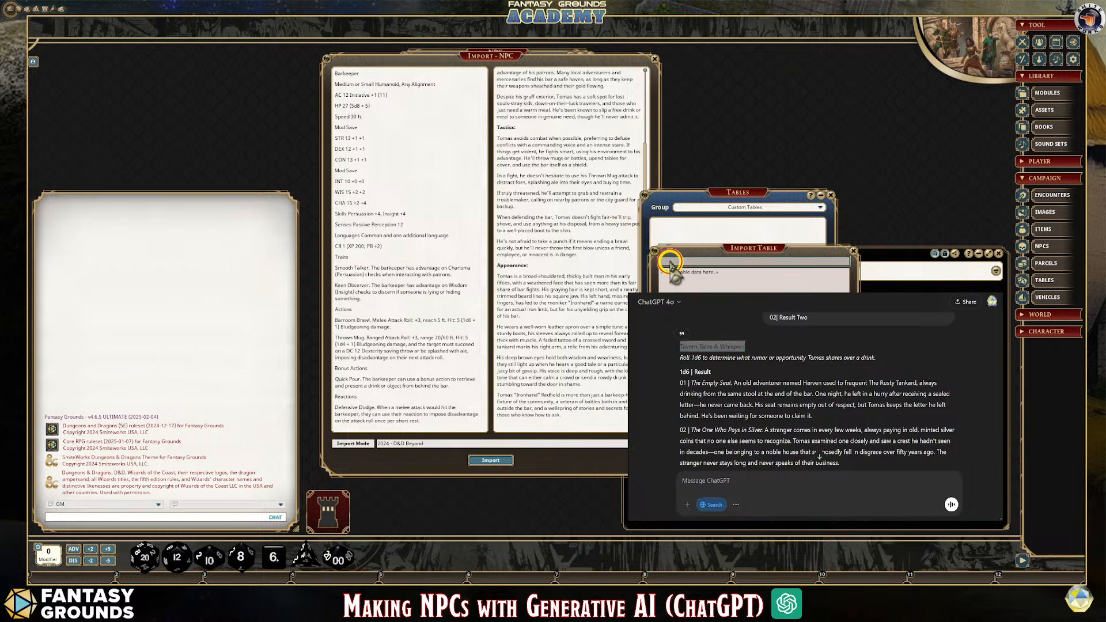
{"action": "type", "text": "Tavern Tales & Whispers"}
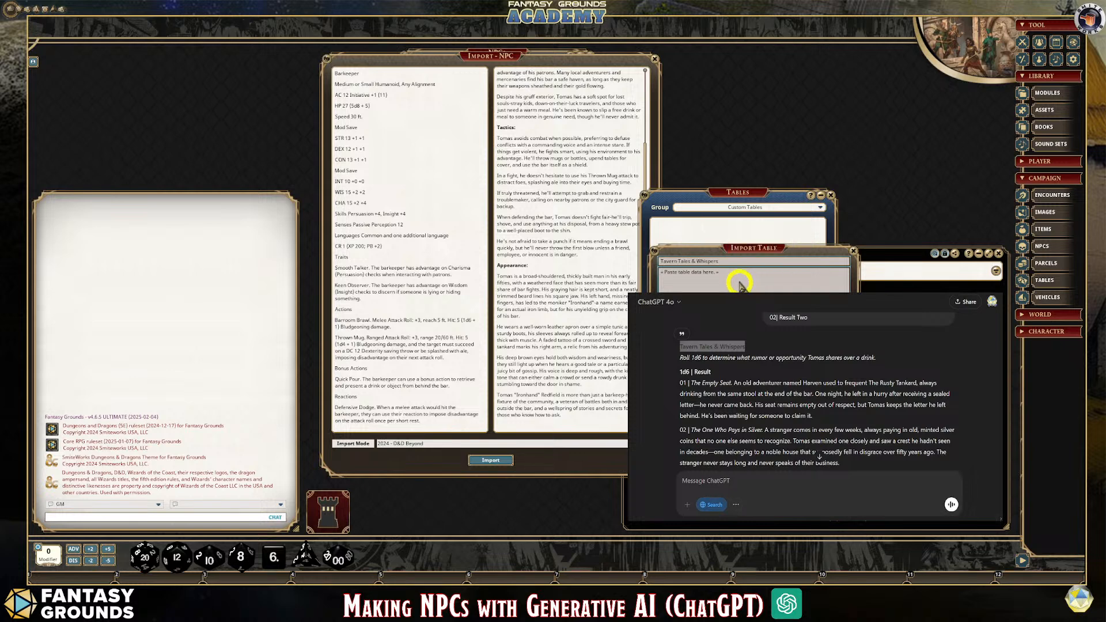
Copy the 1d6 result list with all six rumors from ChatGPT and paste it as the table's import data
{"action": "left_click", "coordinate": [735, 277]}
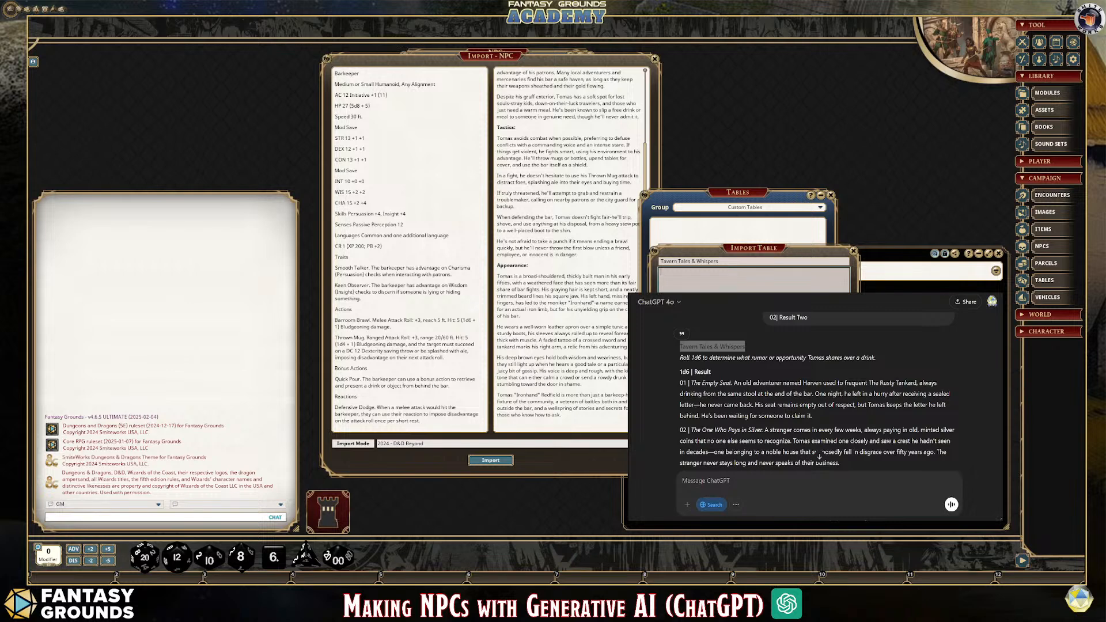
{"action": "left_click_drag", "start_coordinate": [680, 369], "coordinate": [772, 455]}
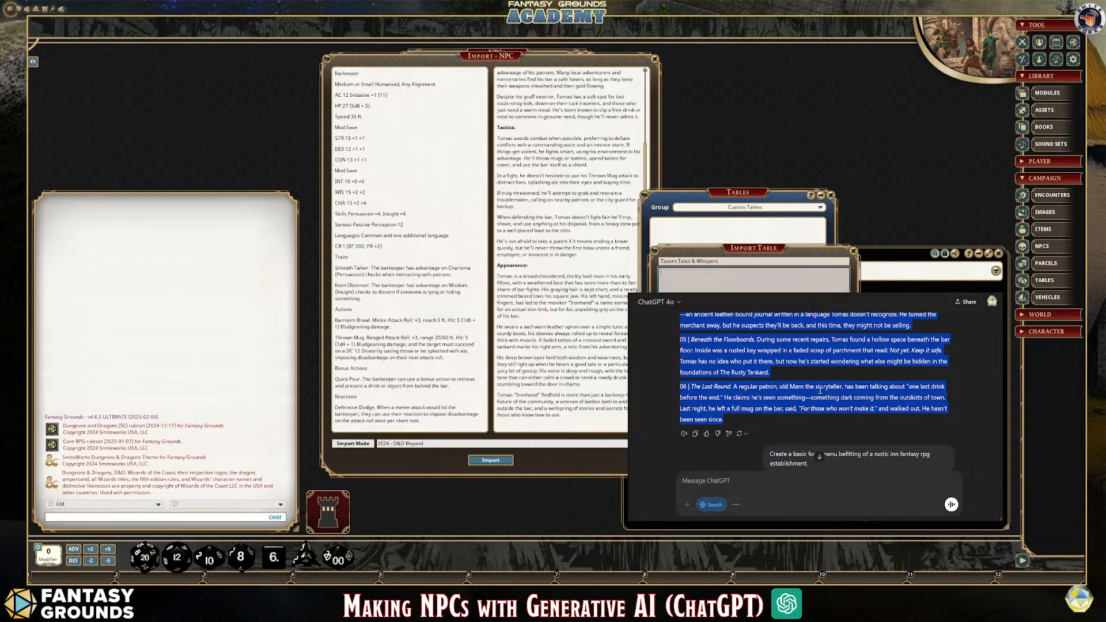
{"action": "left_click", "coordinate": [662, 271]}
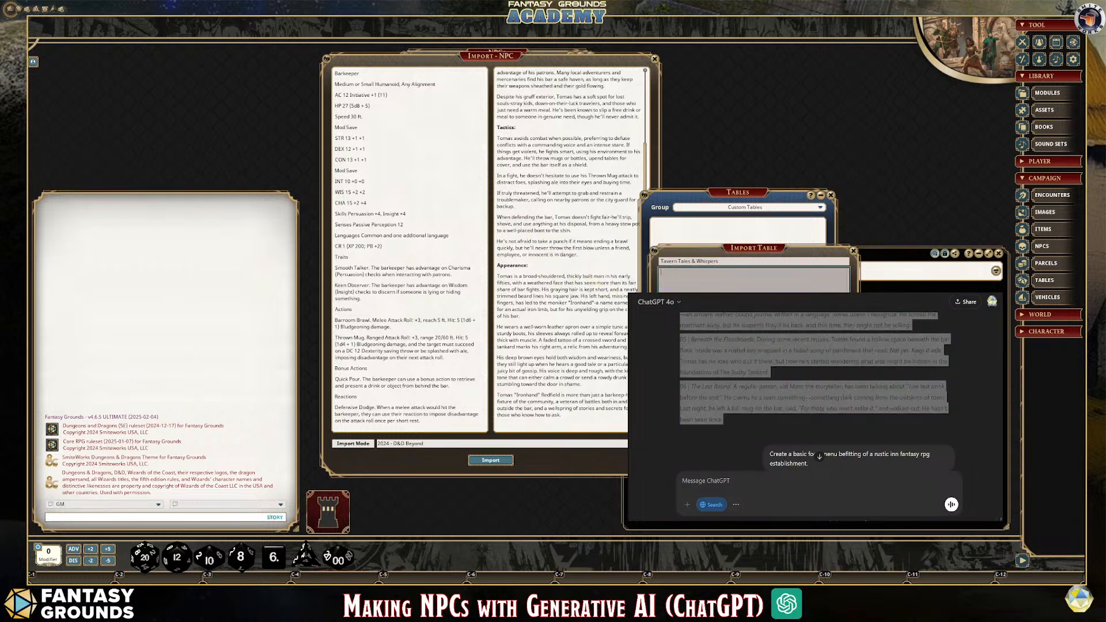
{"action": "key", "text": "ctrl+v"}
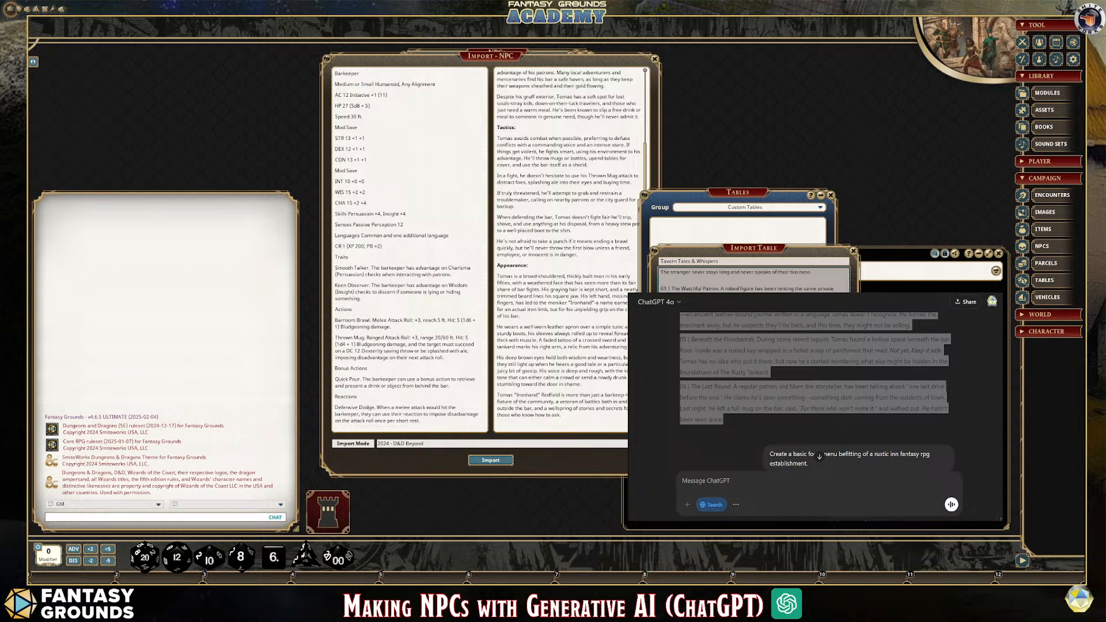
Look through the pasted rumor entries in the table import data to check their numbering and format
{"action": "scroll", "coordinate": [753, 281], "scroll_direction": "up", "scroll_amount": 4}
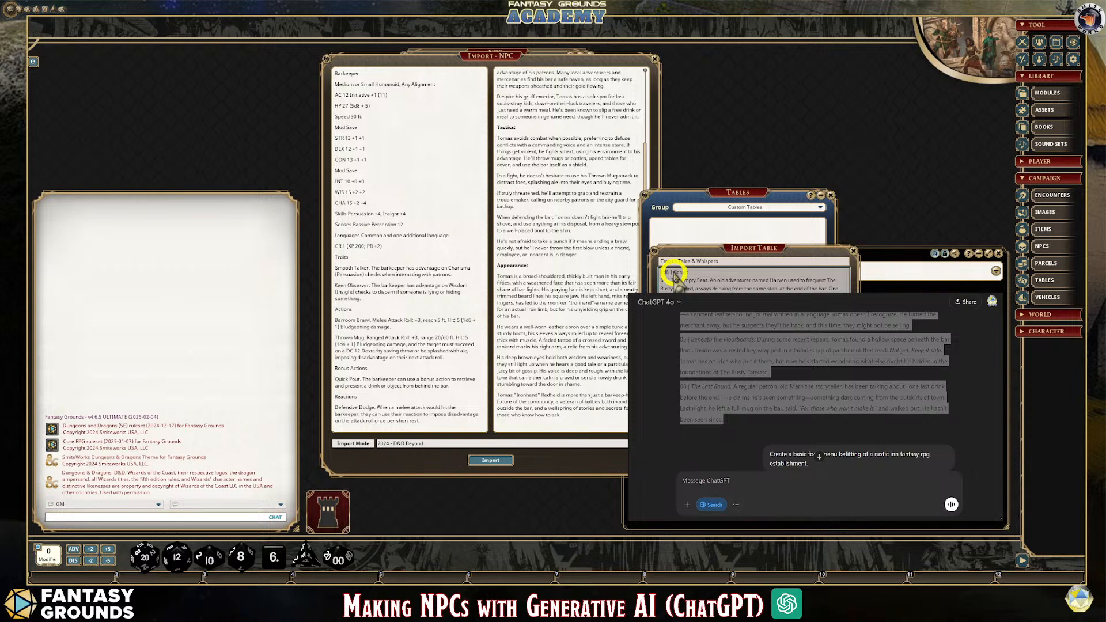
{"action": "scroll", "coordinate": [754, 282], "scroll_direction": "down", "scroll_amount": 3}
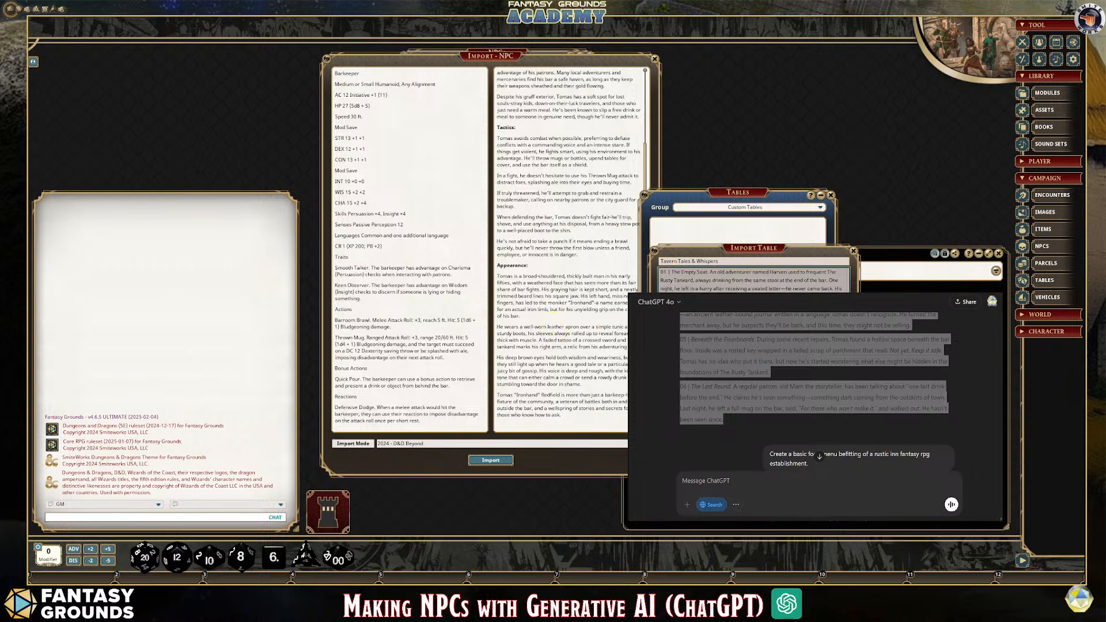
{"action": "scroll", "coordinate": [754, 280], "scroll_direction": "down", "scroll_amount": 3}
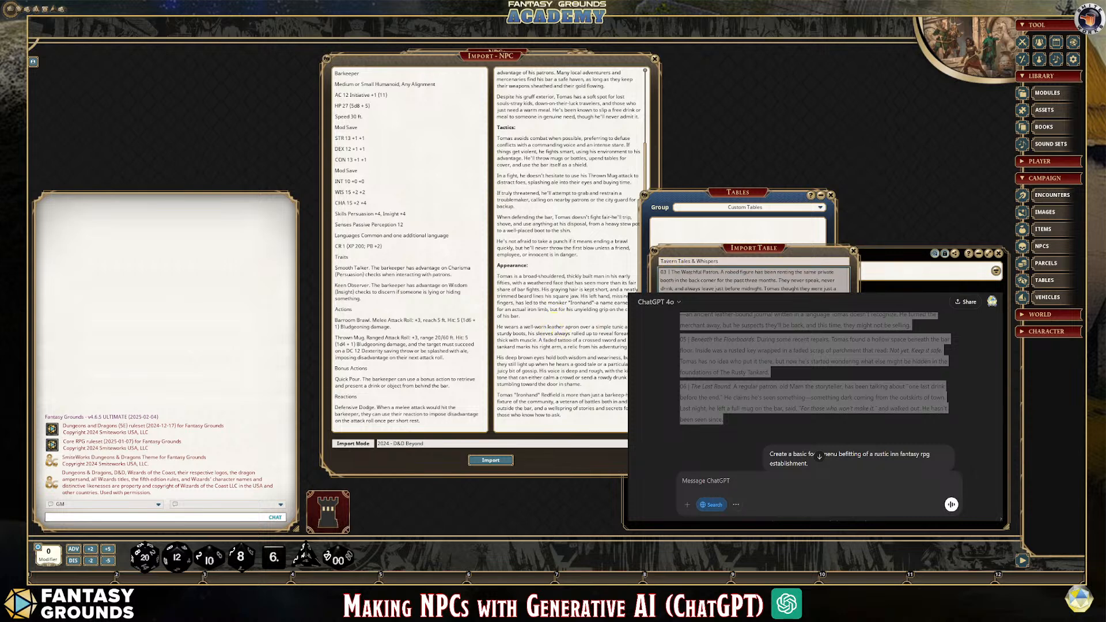
{"action": "scroll", "coordinate": [724, 284], "scroll_direction": "down", "scroll_amount": 2}
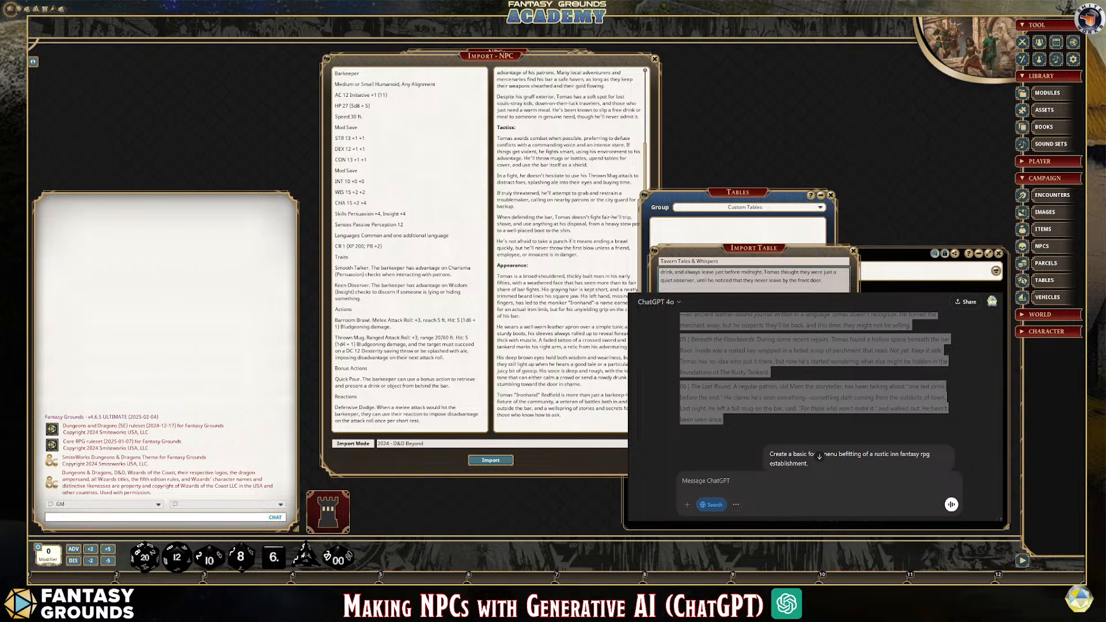
{"action": "scroll", "coordinate": [754, 280], "scroll_direction": "down", "scroll_amount": 2}
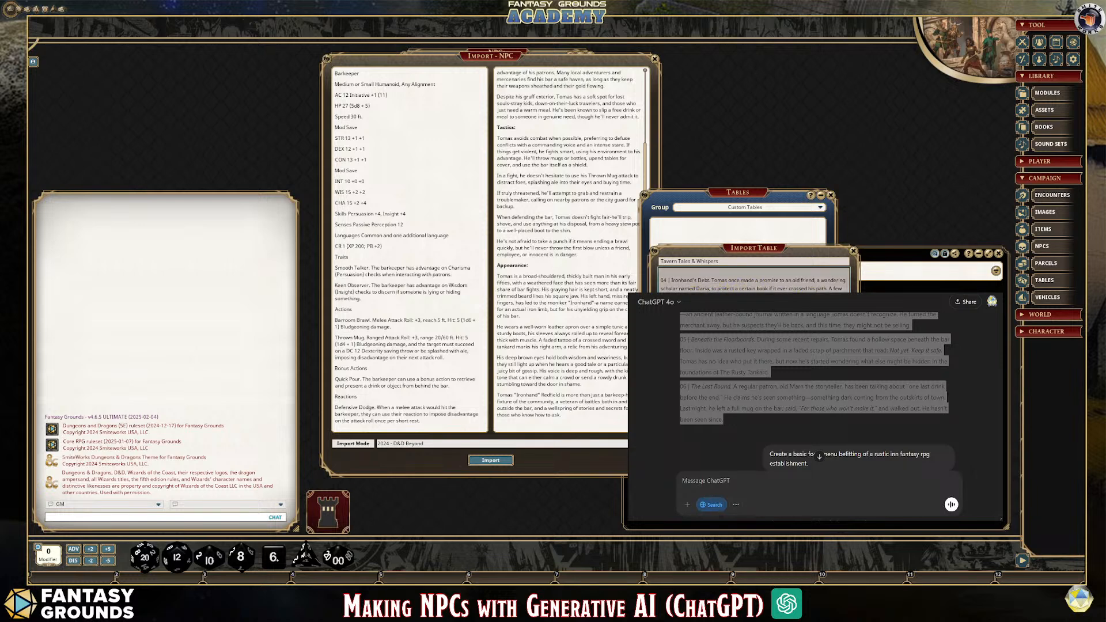
{"action": "scroll", "coordinate": [754, 280], "scroll_direction": "down", "scroll_amount": 4}
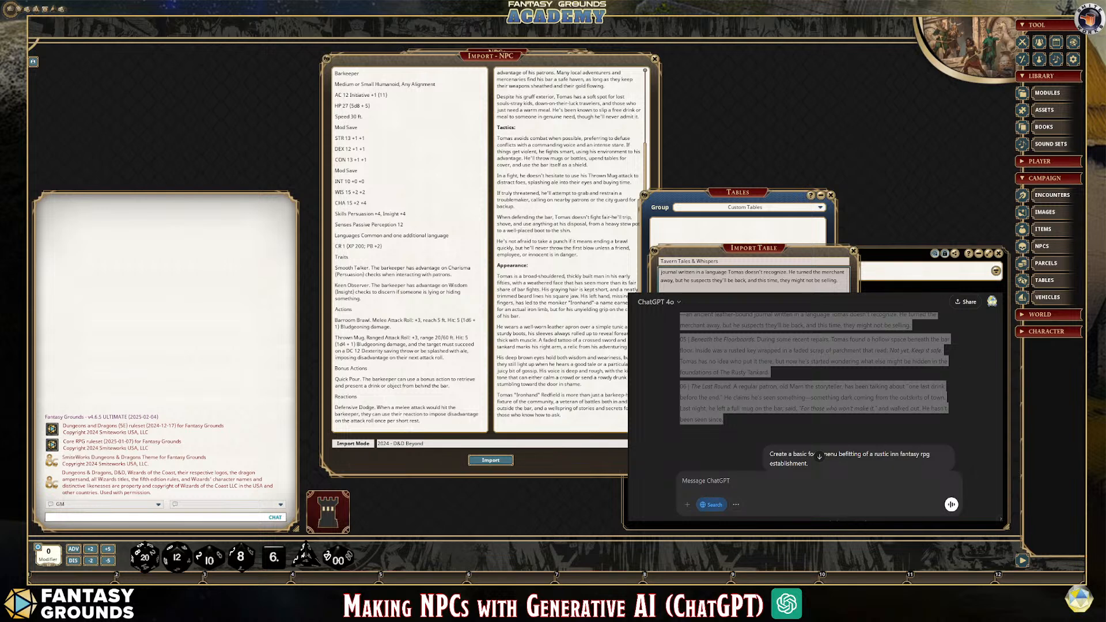
{"action": "scroll", "coordinate": [753, 280], "scroll_direction": "up", "scroll_amount": 3}
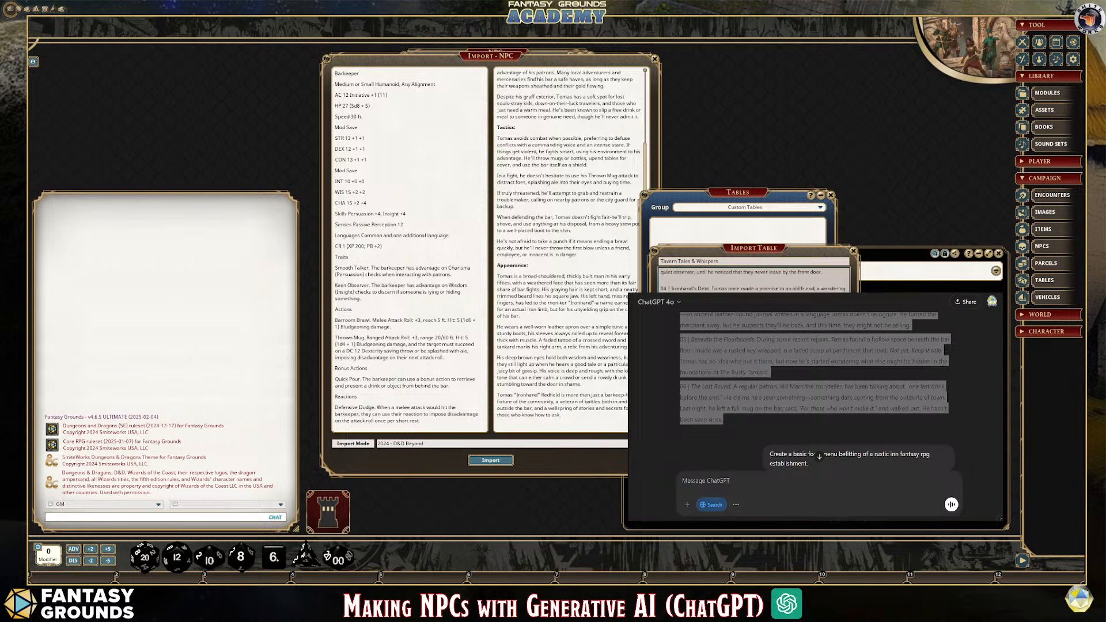
{"action": "scroll", "coordinate": [753, 280], "scroll_direction": "down", "scroll_amount": 3}
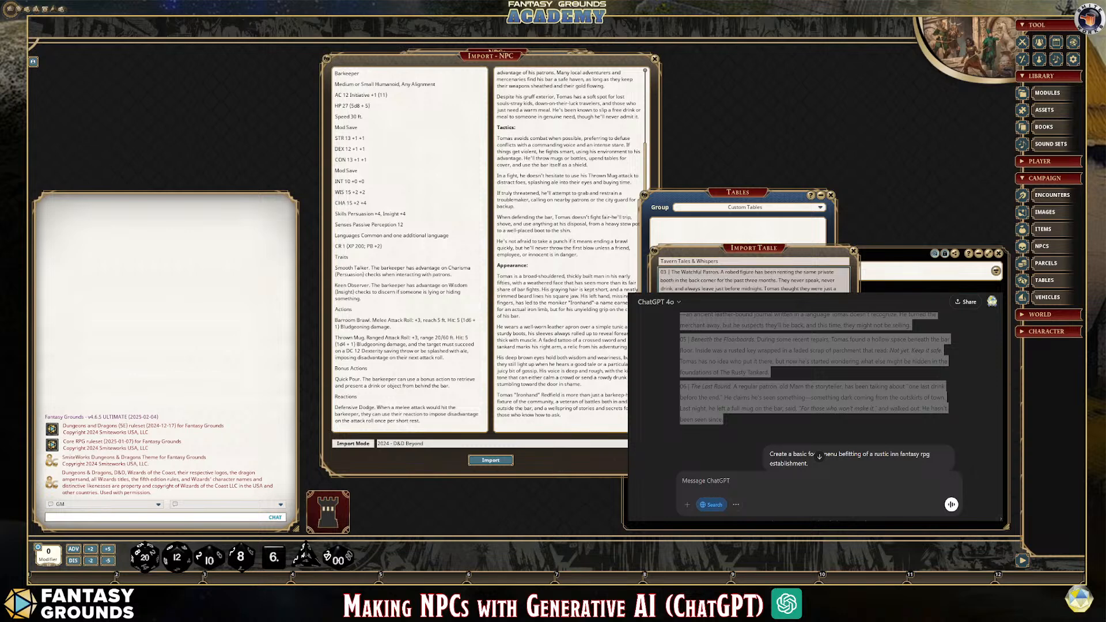
{"action": "scroll", "coordinate": [754, 280], "scroll_direction": "up", "scroll_amount": 10}
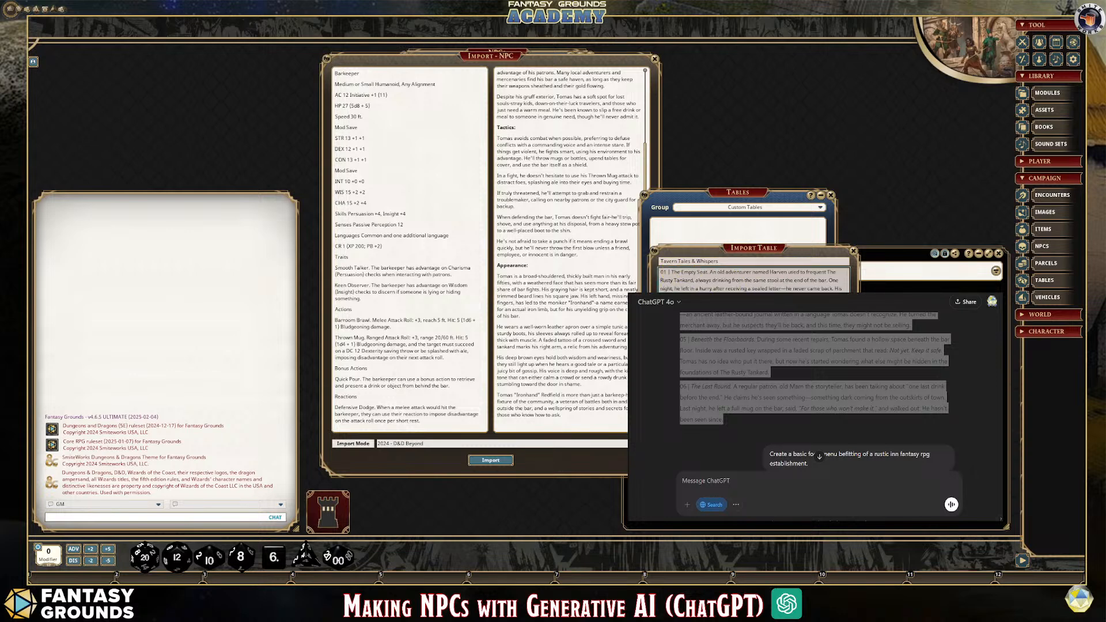
Try deleting the "1d6 | Result" header line from the import data, undo the deletion, and look over the remaining entries
{"action": "key", "text": "Delete"}
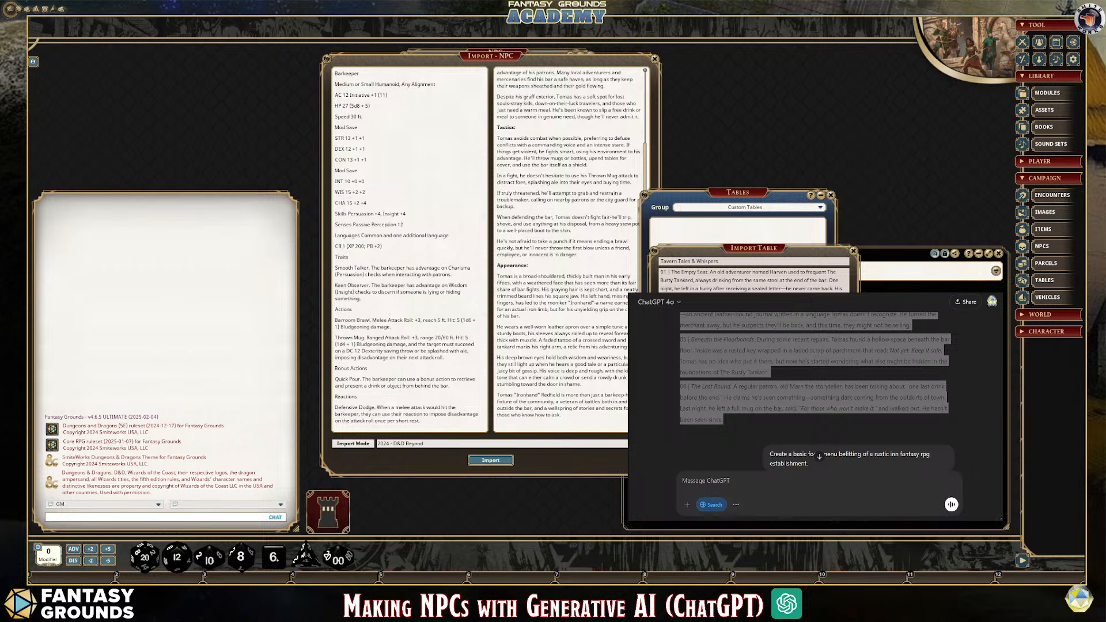
{"action": "key", "text": "ctrl+z"}
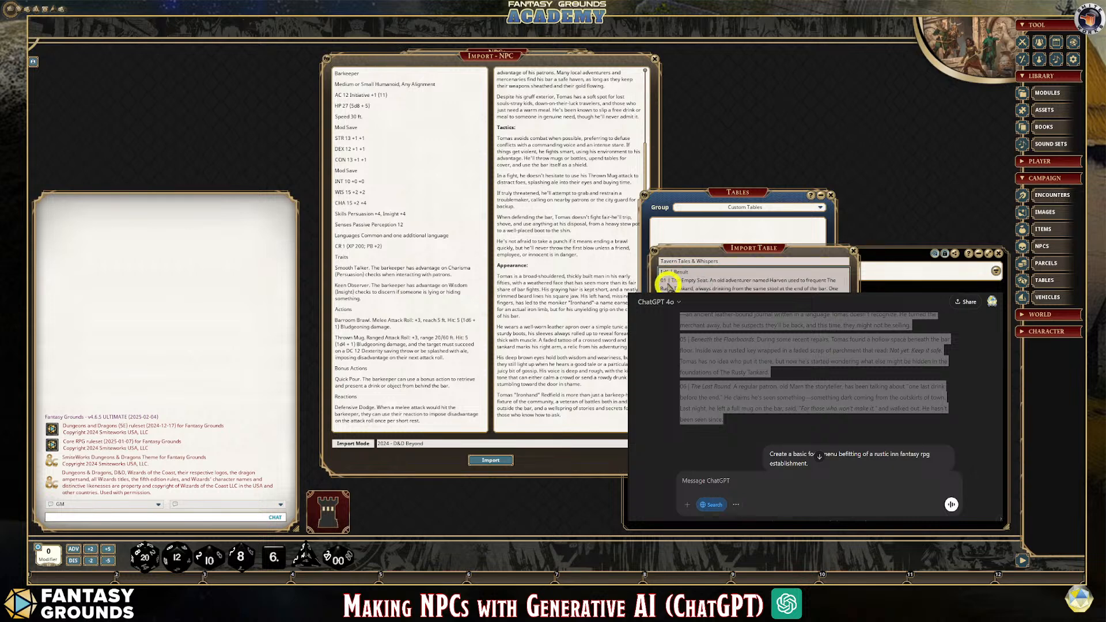
{"action": "scroll", "coordinate": [753, 280], "scroll_direction": "down", "scroll_amount": 6}
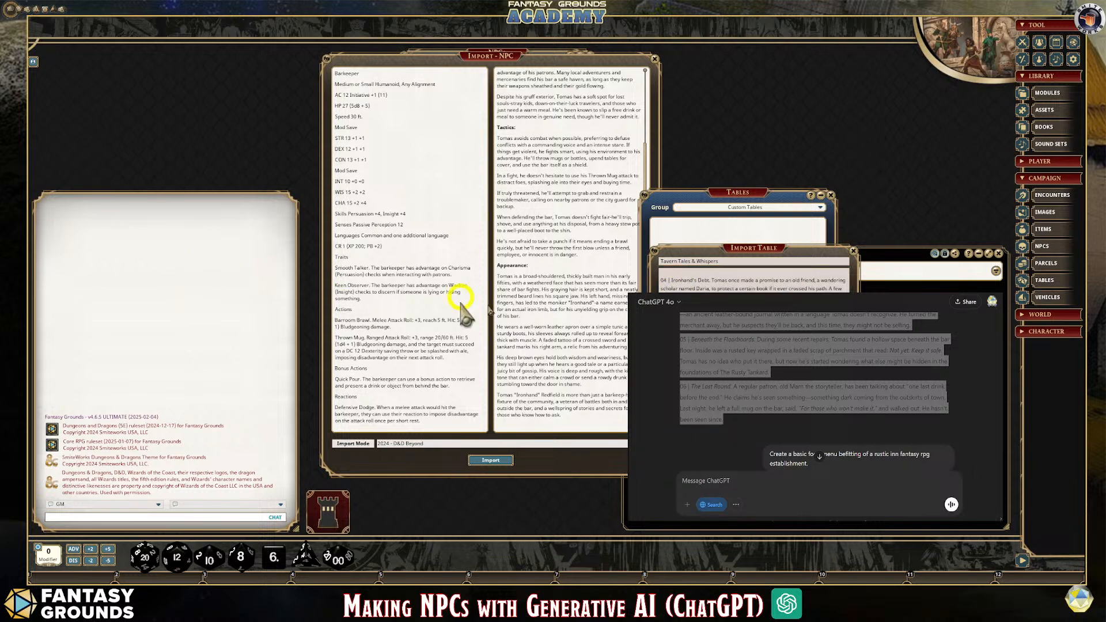
{"action": "left_click", "coordinate": [738, 280]}
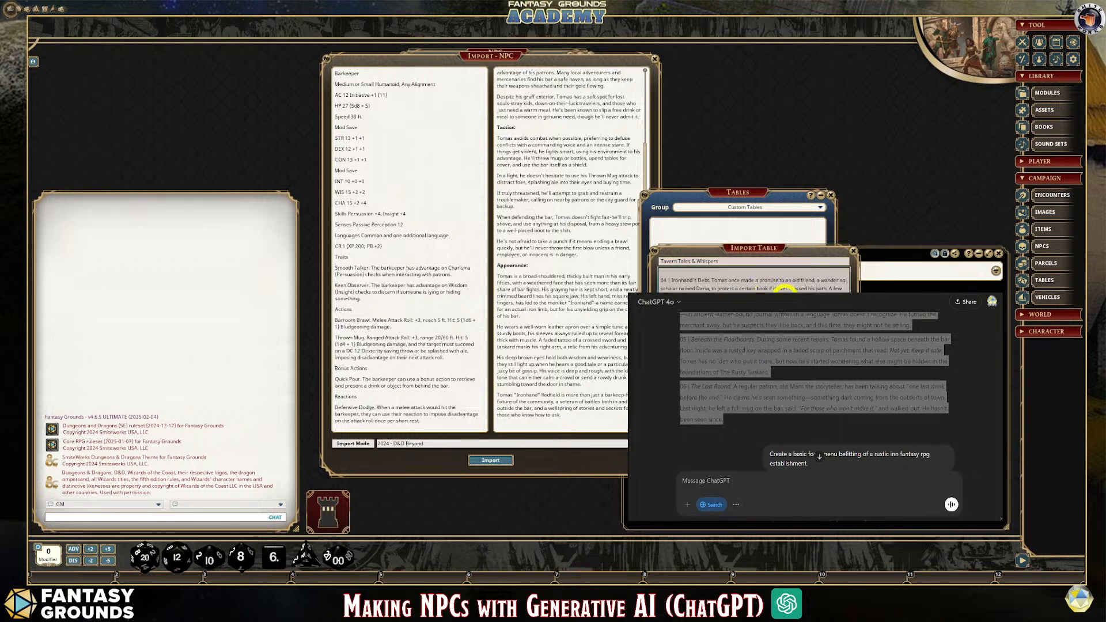
{"action": "scroll", "coordinate": [753, 281], "scroll_direction": "down", "scroll_amount": 2}
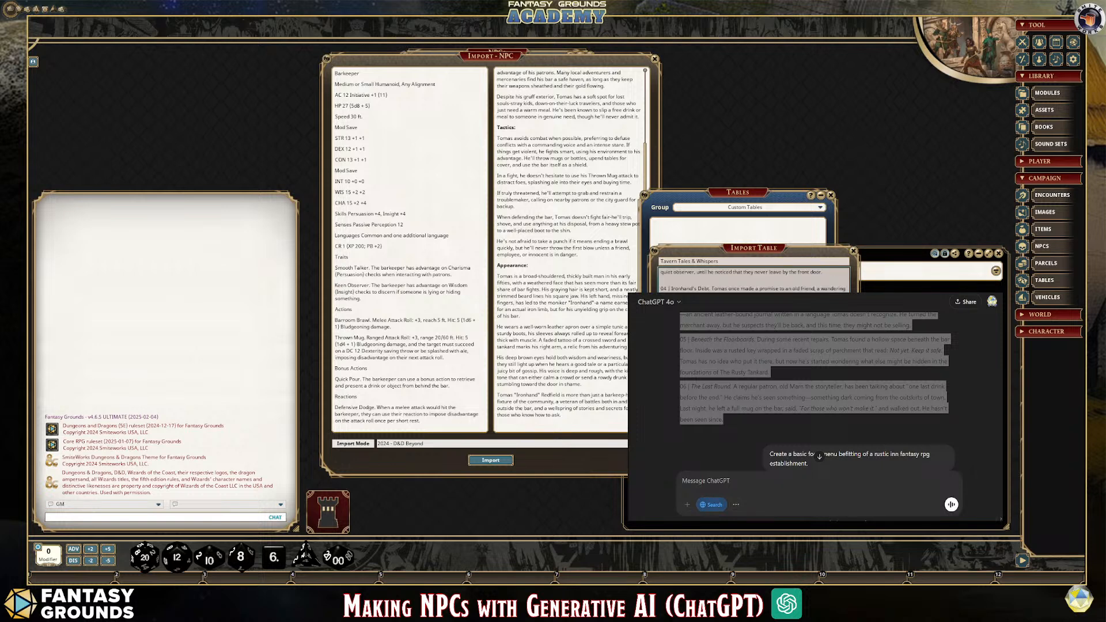
{"action": "scroll", "coordinate": [753, 277], "scroll_direction": "down", "scroll_amount": 2}
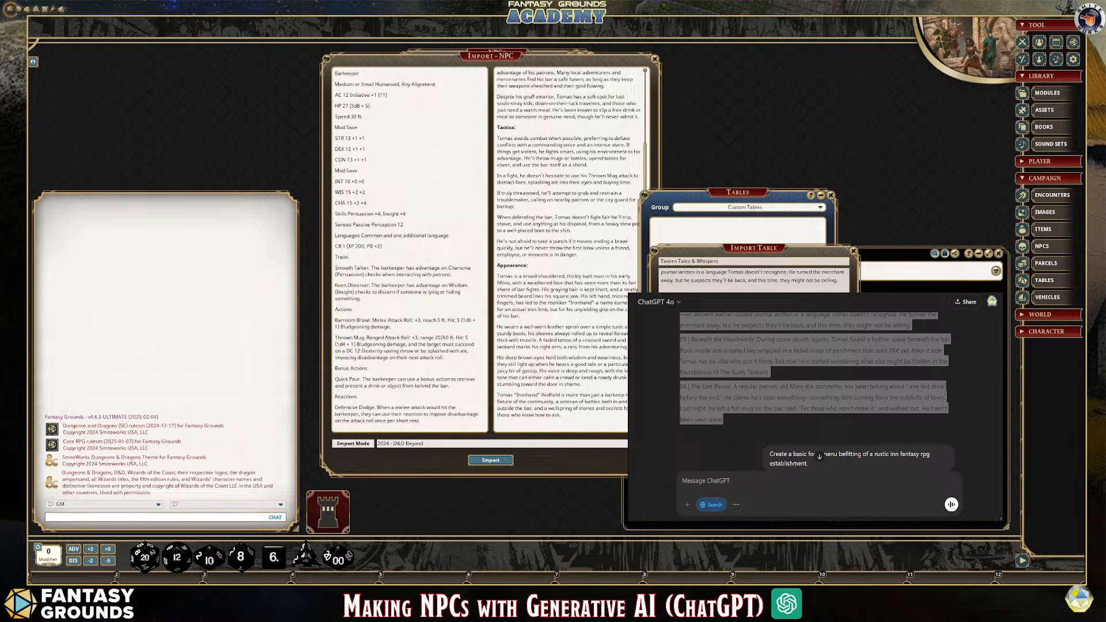
Import the Tavern Tales & Whispers table and make one roll on it from its enlarged window
{"action": "left_click", "coordinate": [754, 404]}
{"action": "left_click_drag", "start_coordinate": [560, 203], "coordinate": [295, 84]}
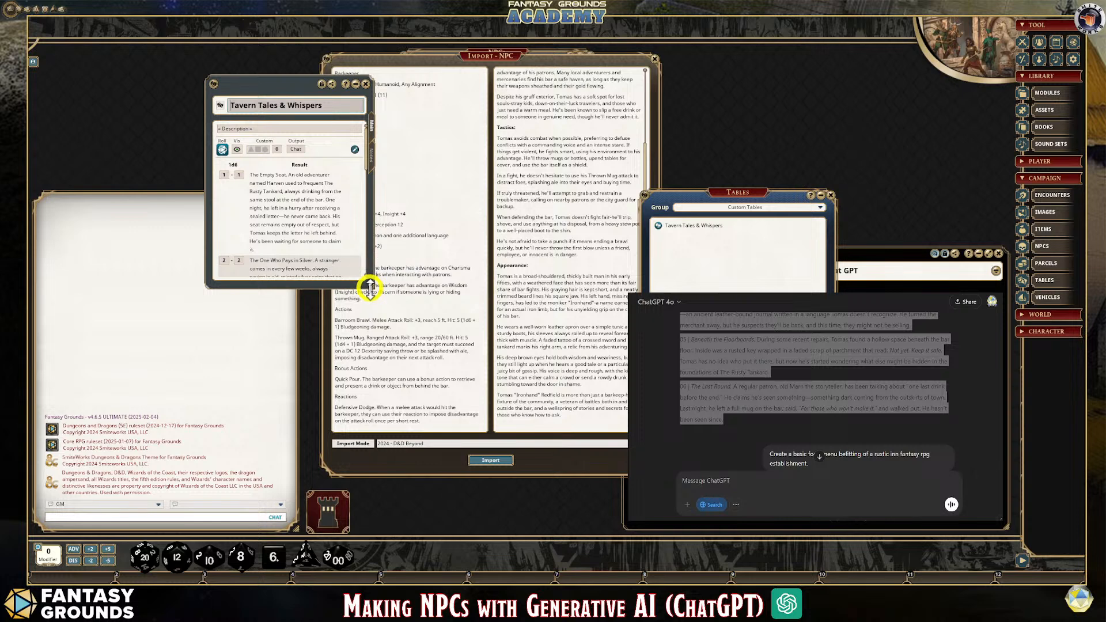
{"action": "left_click_drag", "start_coordinate": [375, 290], "coordinate": [552, 429]}
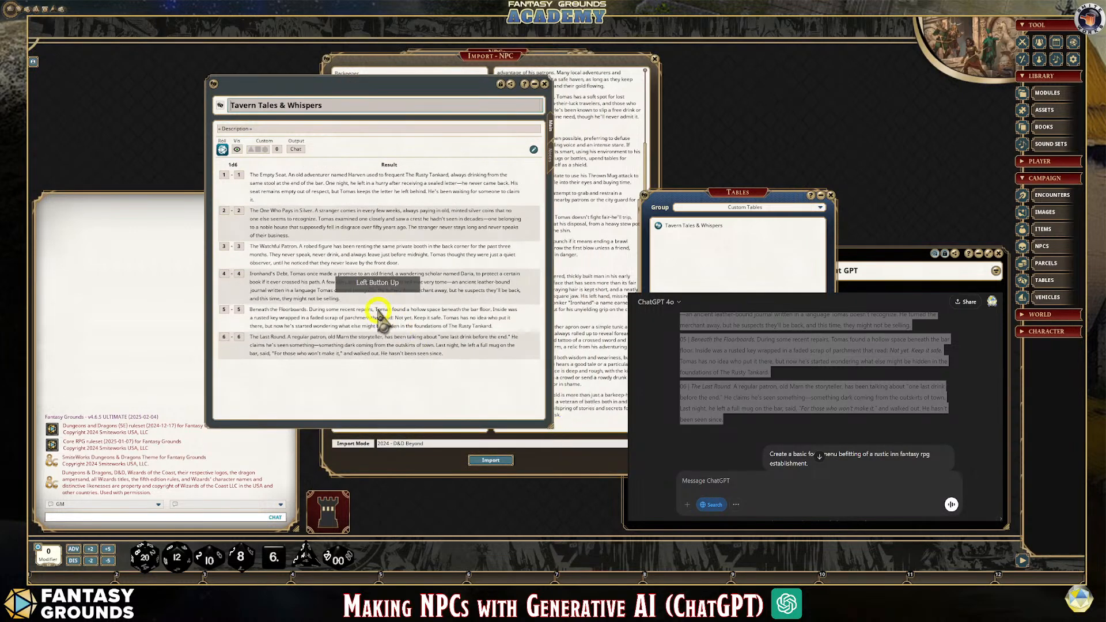
{"action": "left_click", "coordinate": [222, 149]}
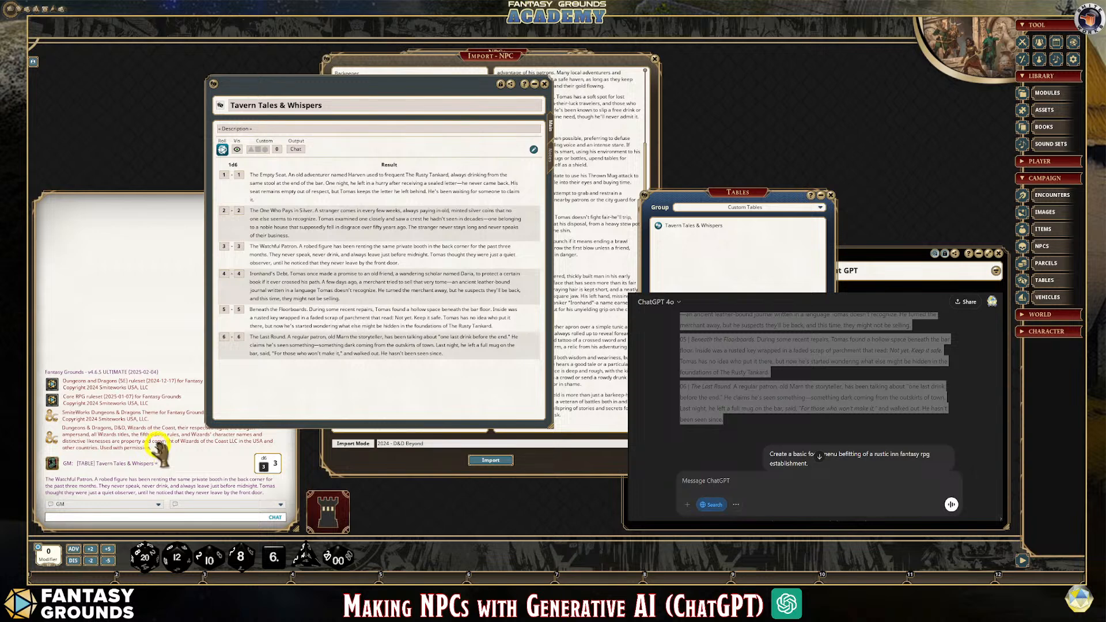
{"action": "left_click", "coordinate": [140, 265]}
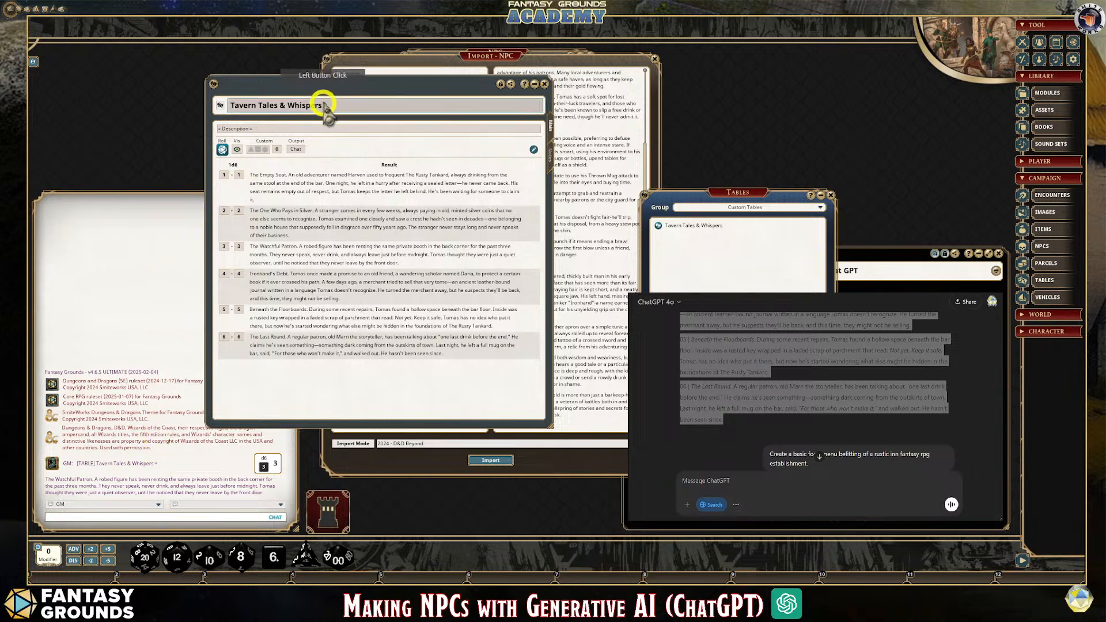
Add a line at the end of the Barkeeper's NPC import description and place a link to the Tavern Tales & Whispers table there
{"action": "left_click_drag", "start_coordinate": [328, 94], "coordinate": [455, 118]}
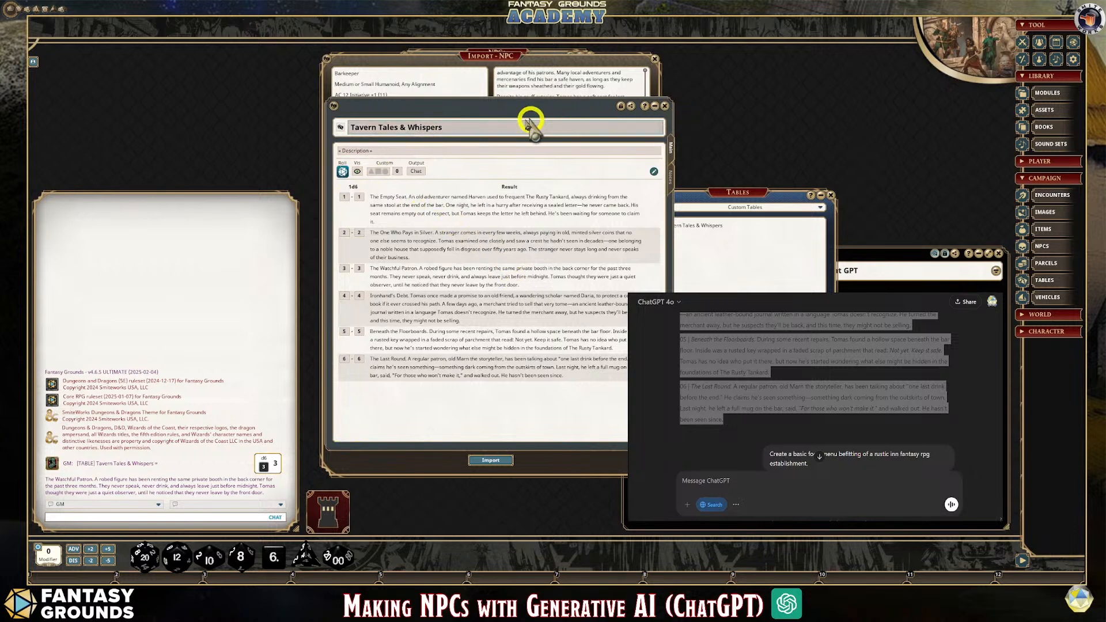
{"action": "left_click_drag", "start_coordinate": [531, 109], "coordinate": [296, 82]}
{"action": "left_click", "coordinate": [519, 72]}
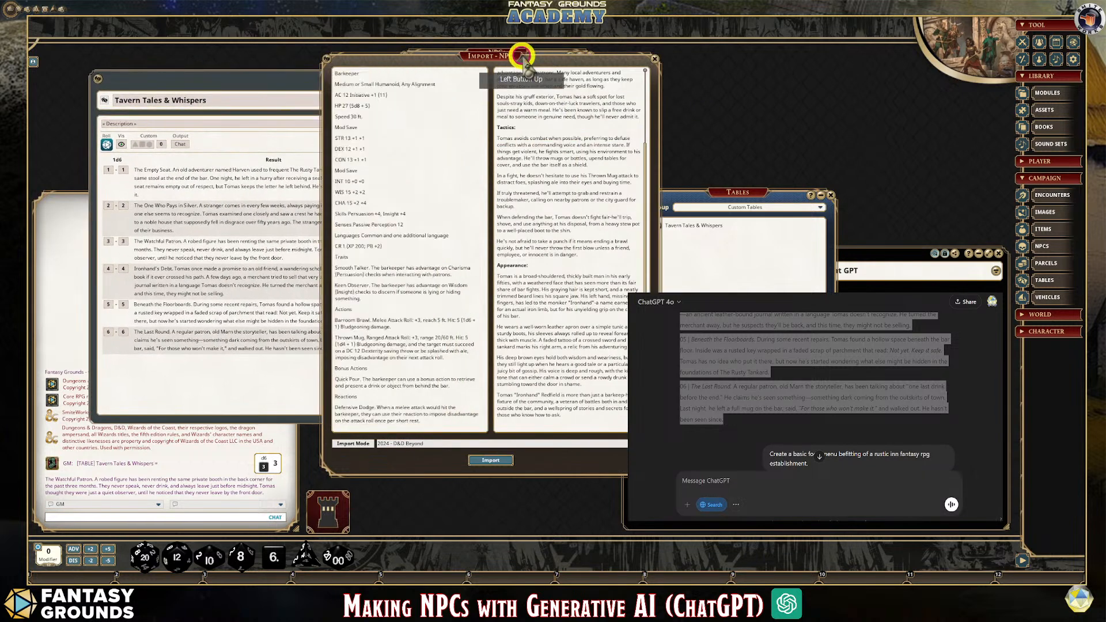
{"action": "left_click", "coordinate": [577, 421]}
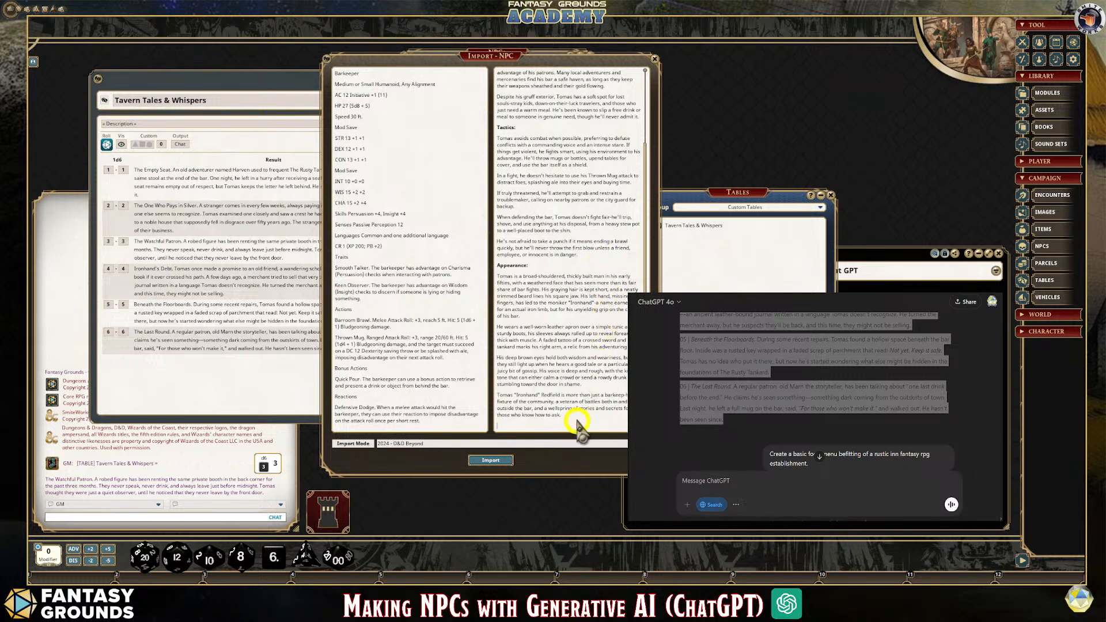
{"action": "key", "text": "shift+Return"}
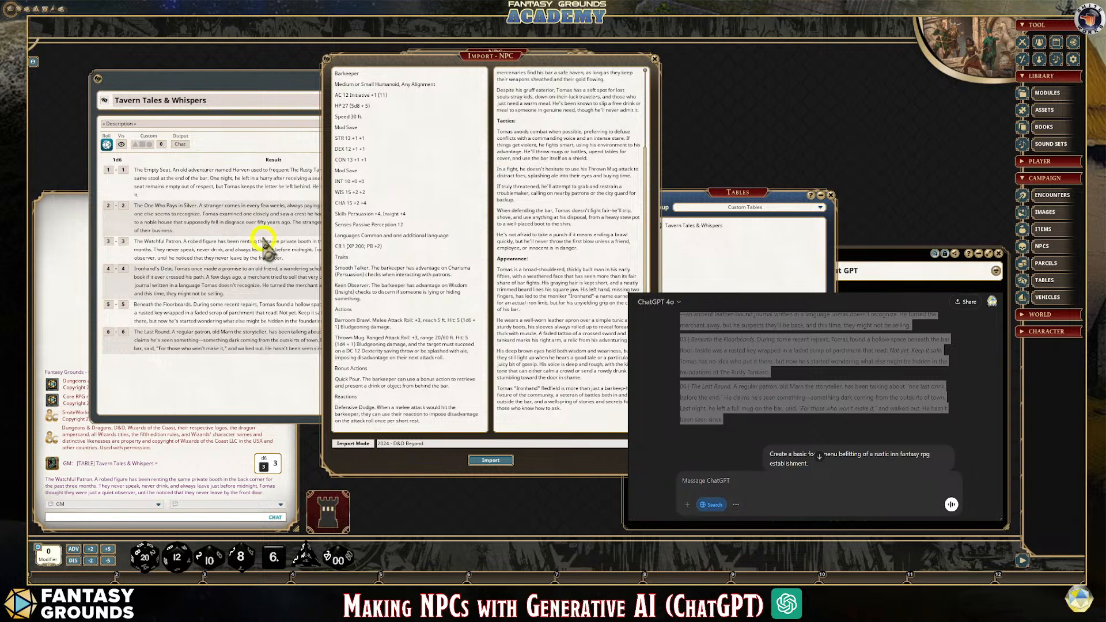
{"action": "left_click_drag", "start_coordinate": [96, 76], "coordinate": [504, 422]}
{"action": "left_click", "coordinate": [524, 424]}
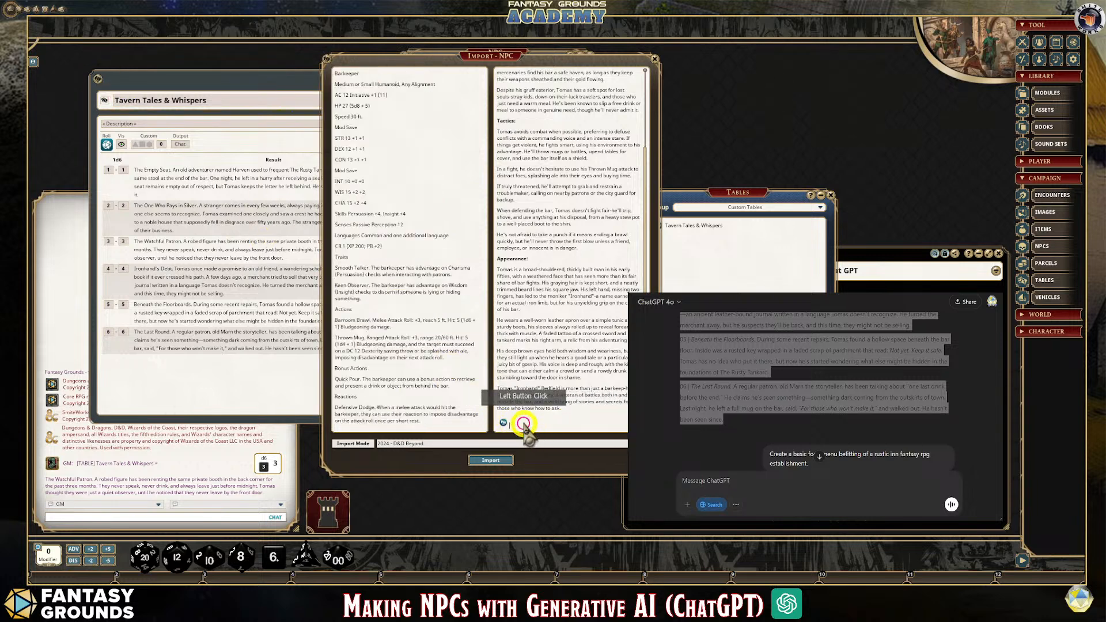
Widen the NPC import window and bring the Tavern Tales & Whispers table in front of it
{"action": "left_click", "coordinate": [218, 92]}
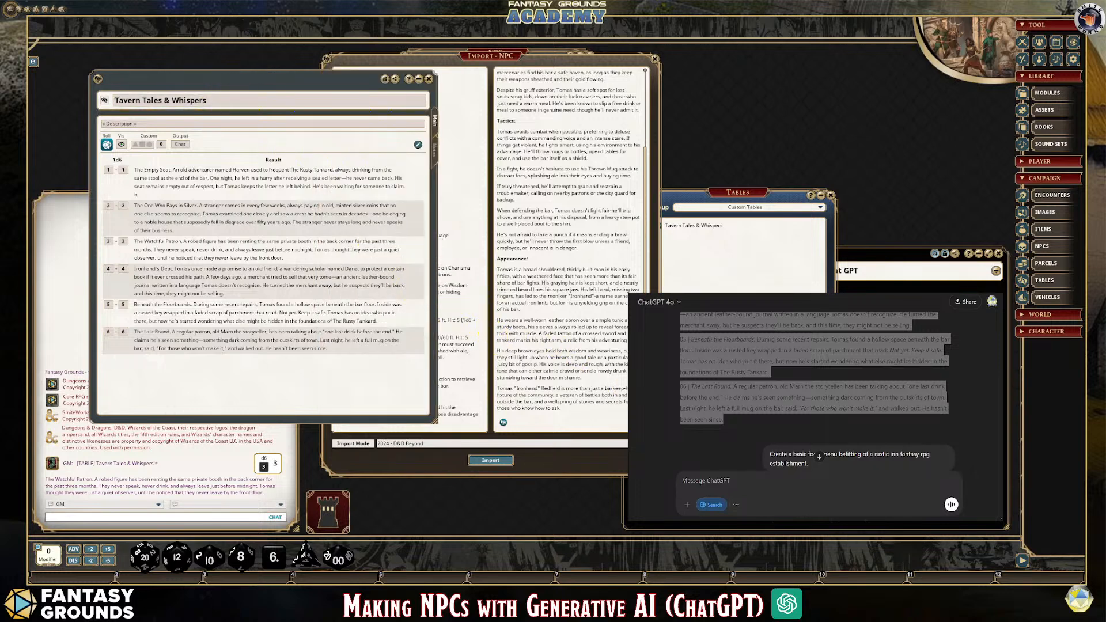
{"action": "left_click_drag", "start_coordinate": [660, 346], "coordinate": [758, 345]}
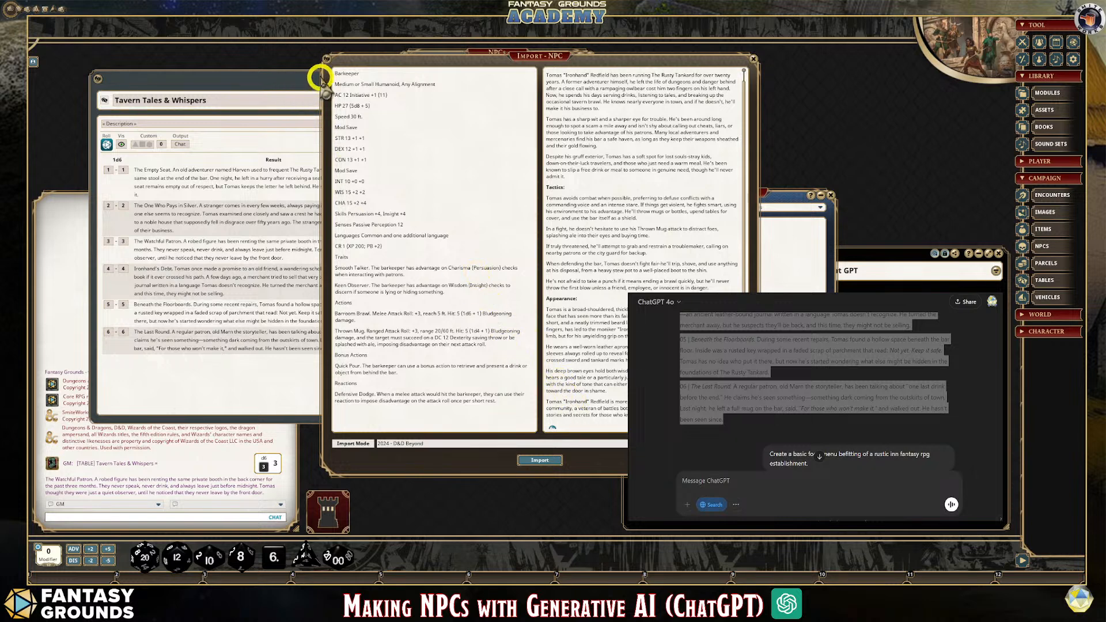
{"action": "left_click", "coordinate": [230, 92]}
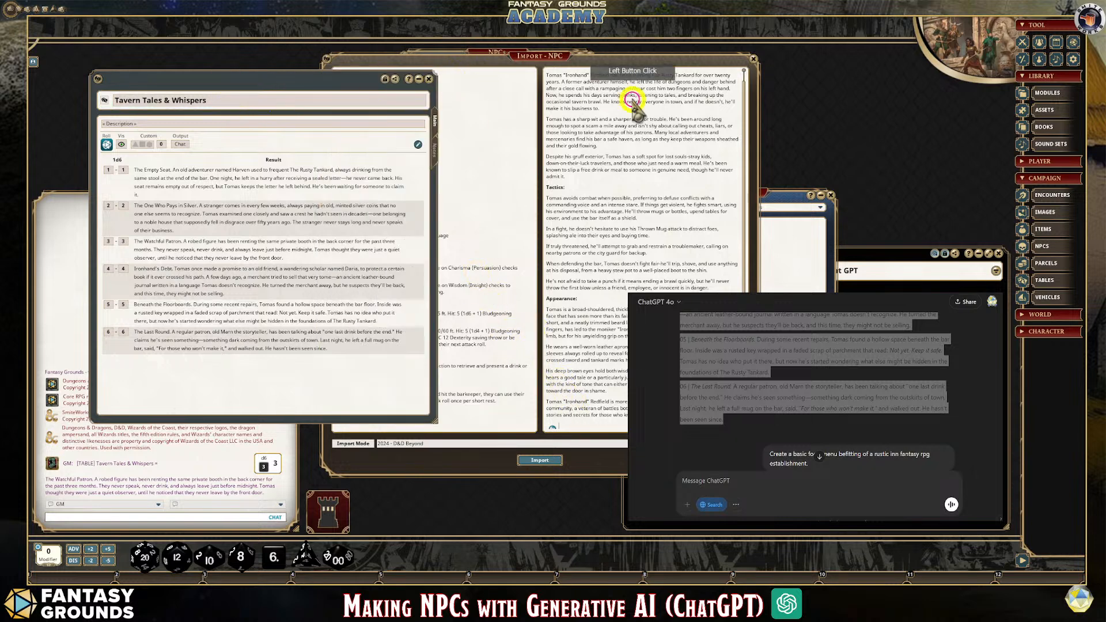
Close the Tavern Tales & Whispers table, shift the NPC import window aside, and import the Barkeeper as an NPC
{"action": "left_click", "coordinate": [429, 79]}
{"action": "left_click", "coordinate": [542, 56]}
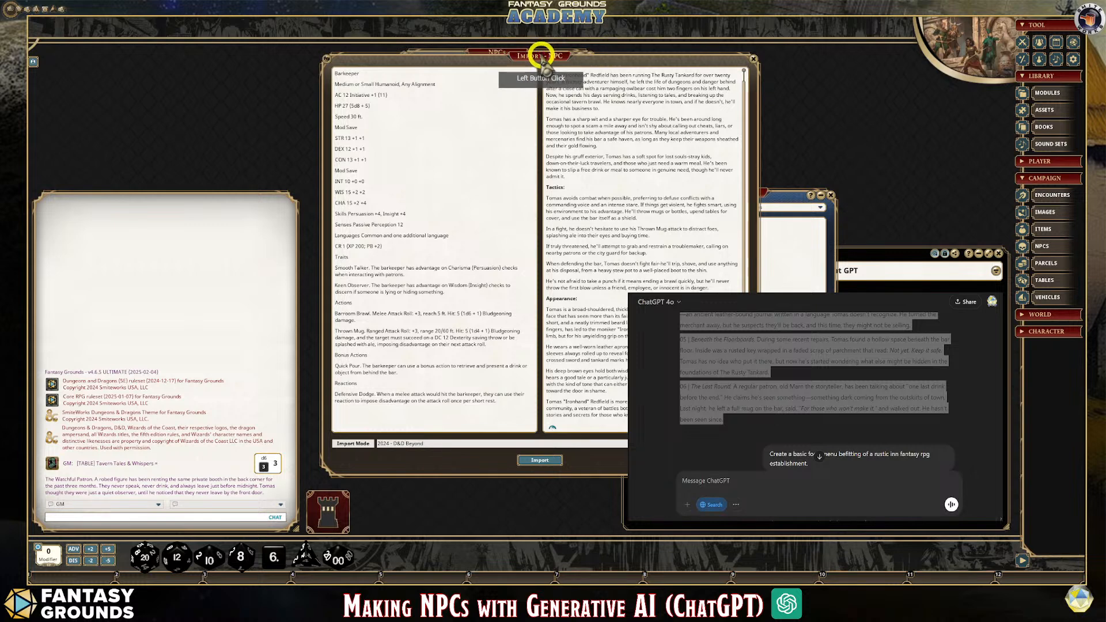
{"action": "left_click_drag", "start_coordinate": [541, 56], "coordinate": [430, 54]}
{"action": "scroll", "coordinate": [477, 366], "scroll_direction": "down", "scroll_amount": 1}
{"action": "left_click", "coordinate": [429, 460]}
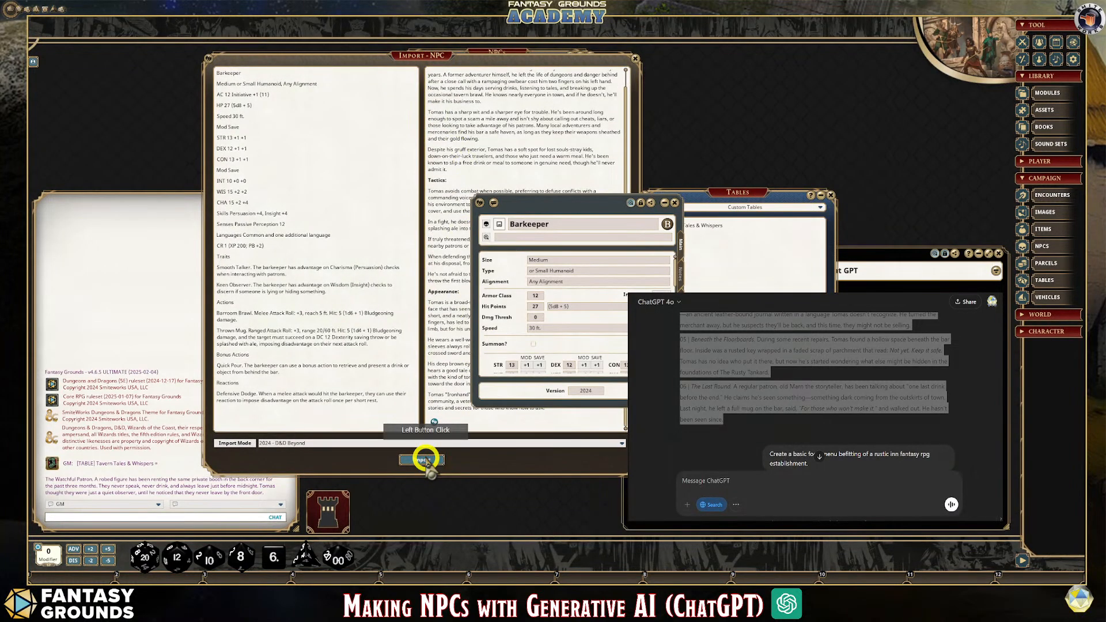
Set the Barkeeper's creature type to Humanoid by removing the stray "or Small" wording
{"action": "left_click", "coordinate": [543, 281]}
{"action": "left_click", "coordinate": [570, 269]}
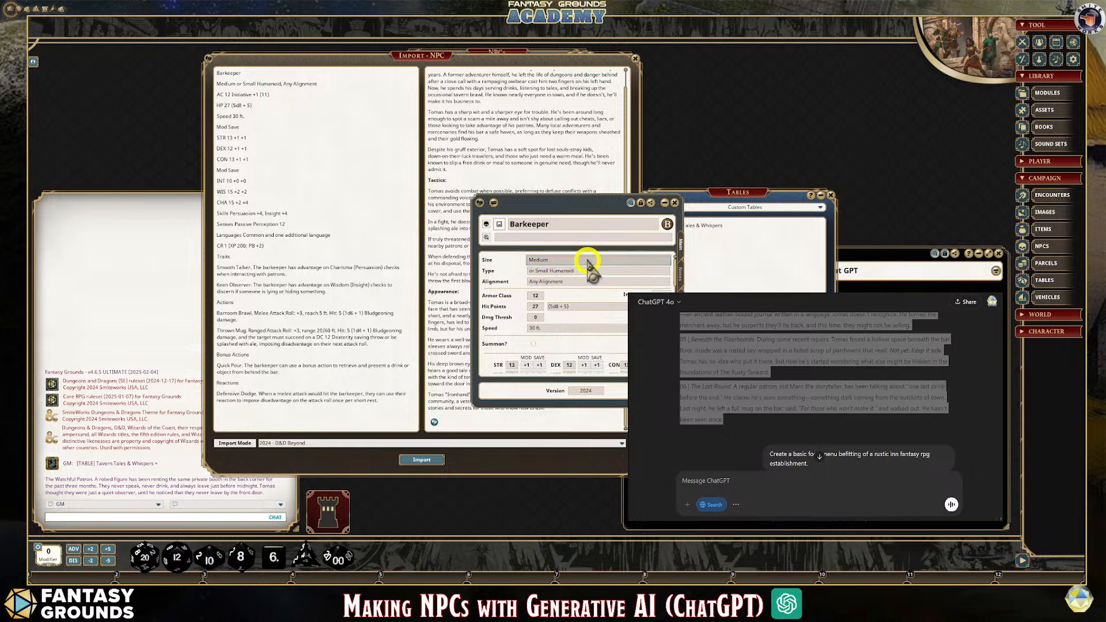
{"action": "left_click_drag", "start_coordinate": [576, 270], "coordinate": [541, 272]}
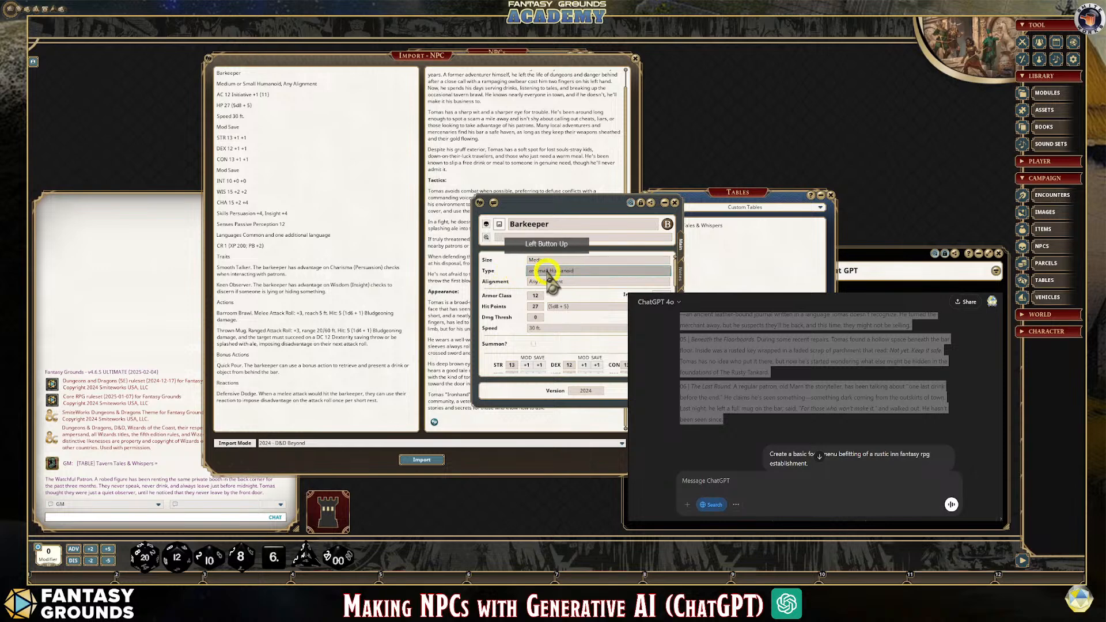
{"action": "left_click", "coordinate": [595, 284]}
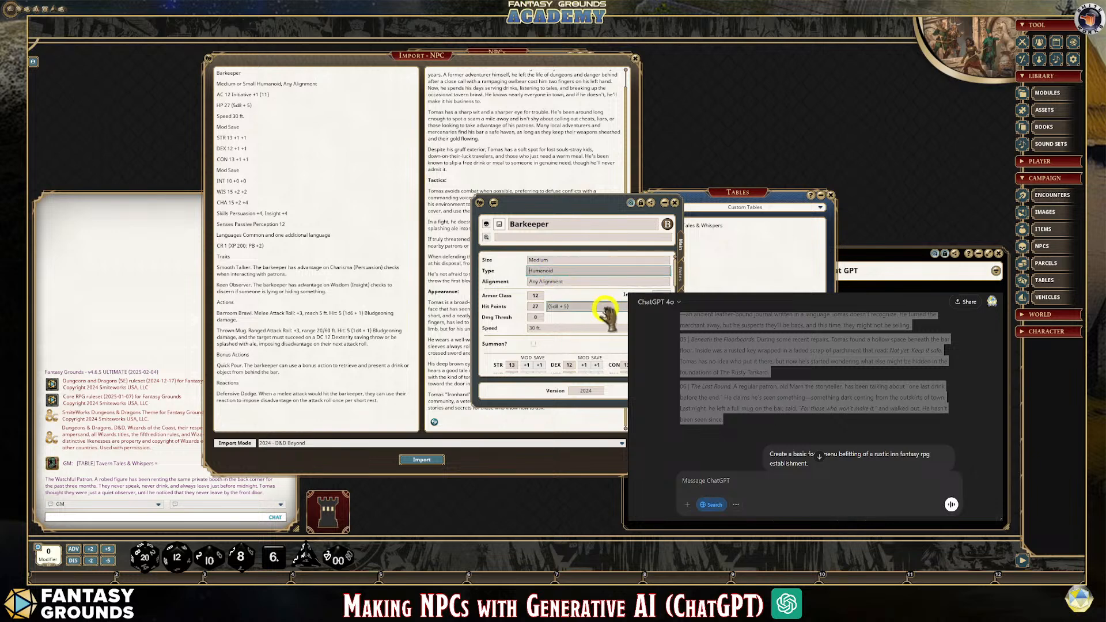
{"action": "left_click", "coordinate": [572, 282]}
Examine the imported Barkeeper's ability scores, skills, traits, actions, bonus actions and reactions against the source text
{"action": "scroll", "coordinate": [605, 300], "scroll_direction": "down", "scroll_amount": 5}
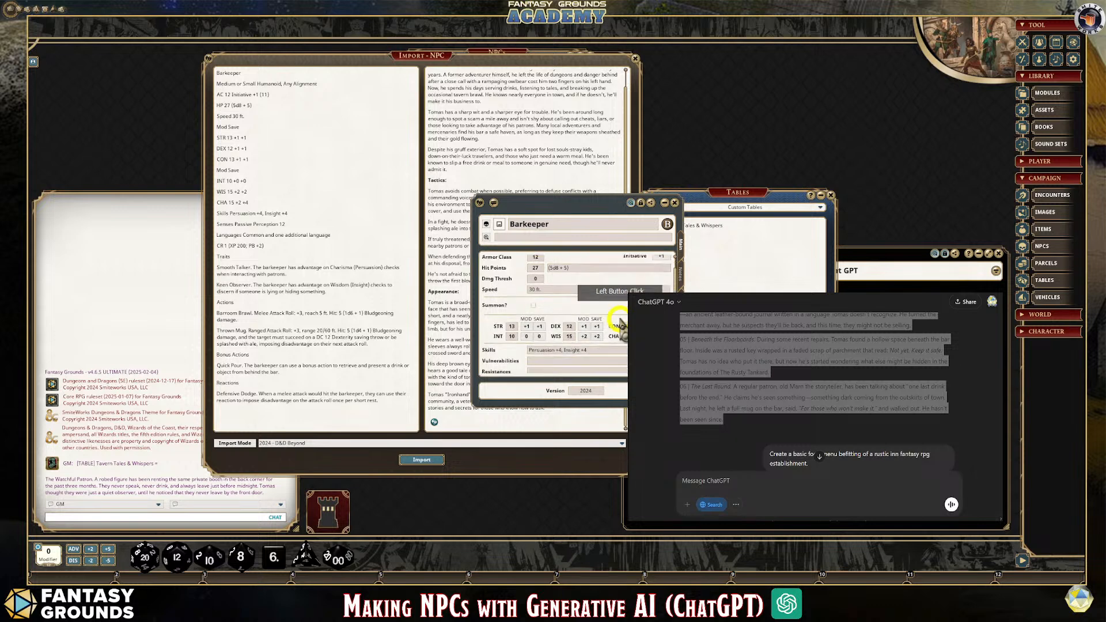
{"action": "scroll", "coordinate": [621, 327], "scroll_direction": "down", "scroll_amount": 2}
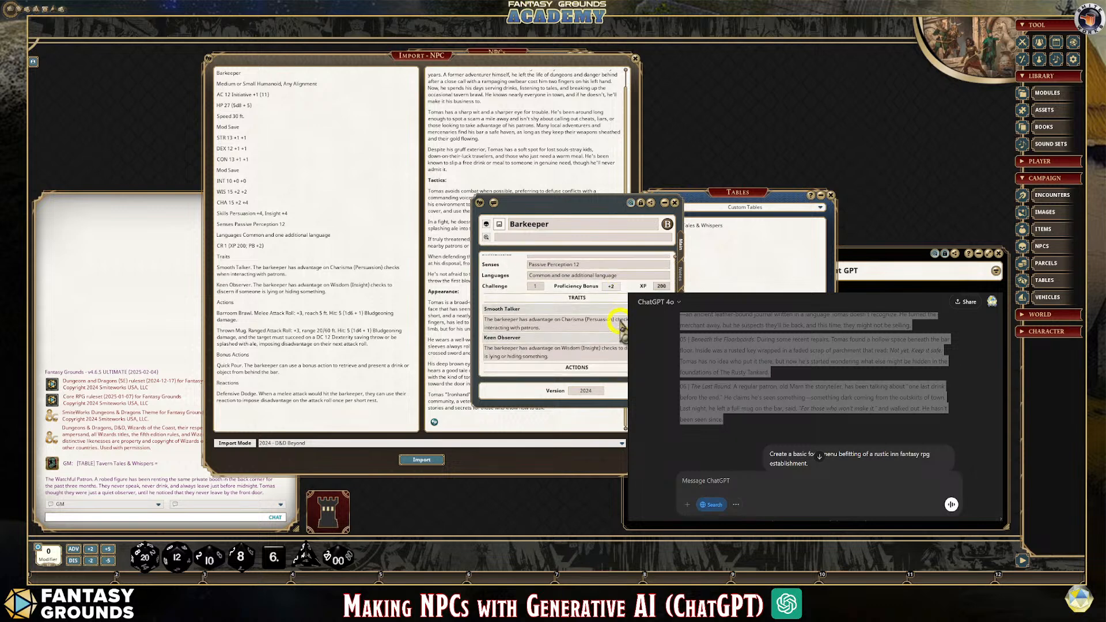
{"action": "scroll", "coordinate": [611, 325], "scroll_direction": "down", "scroll_amount": 1}
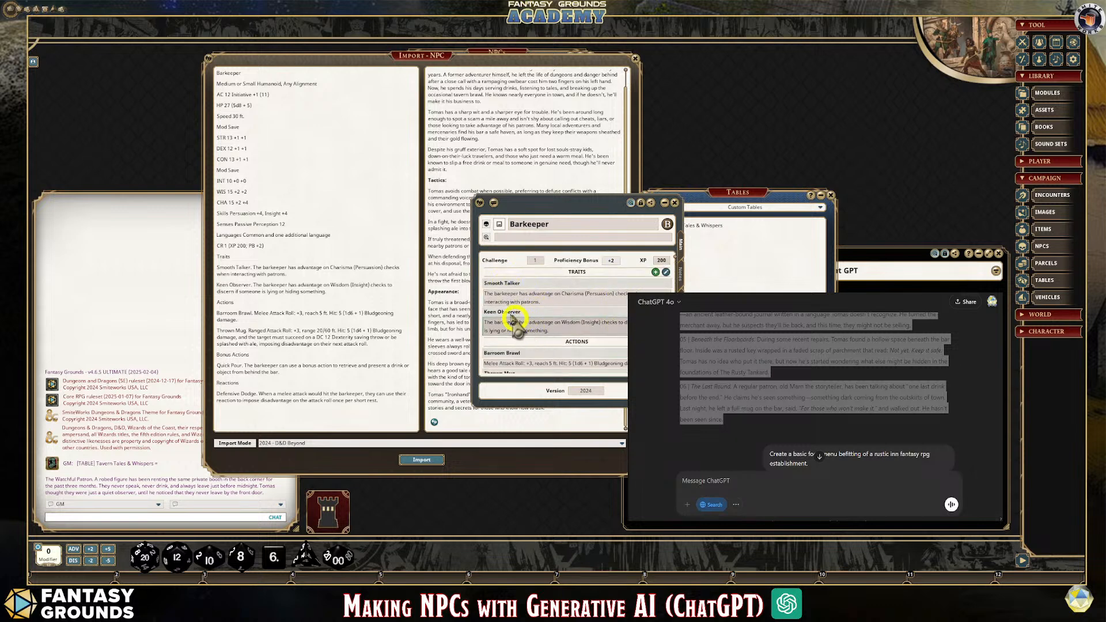
{"action": "scroll", "coordinate": [576, 325], "scroll_direction": "down", "scroll_amount": 3}
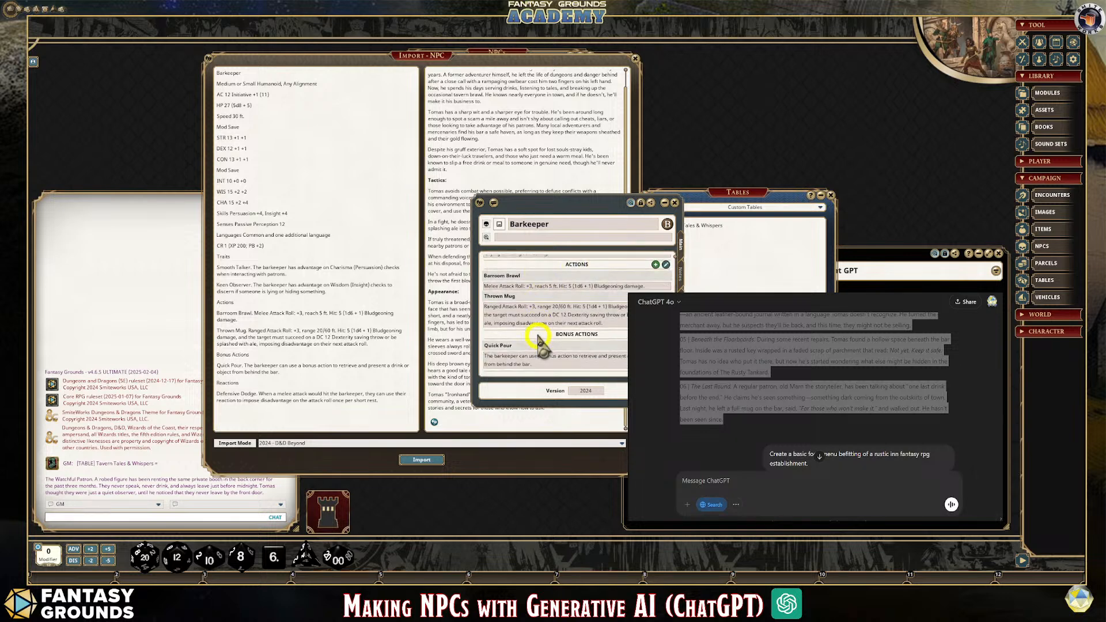
{"action": "scroll", "coordinate": [541, 343], "scroll_direction": "down", "scroll_amount": 1}
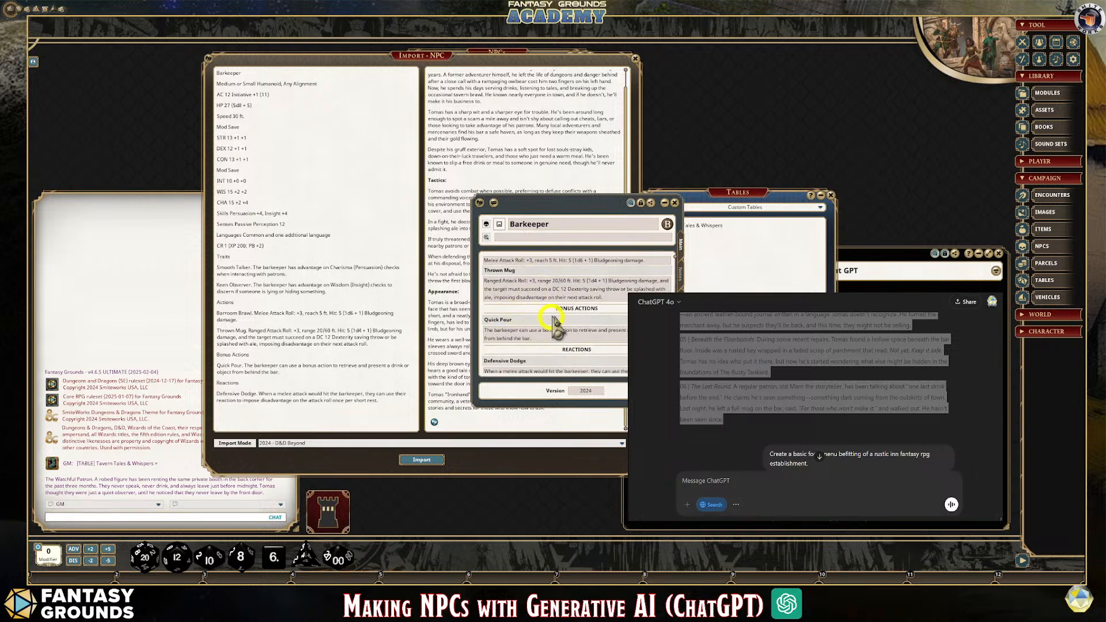
{"action": "scroll", "coordinate": [573, 331], "scroll_direction": "down", "scroll_amount": 1}
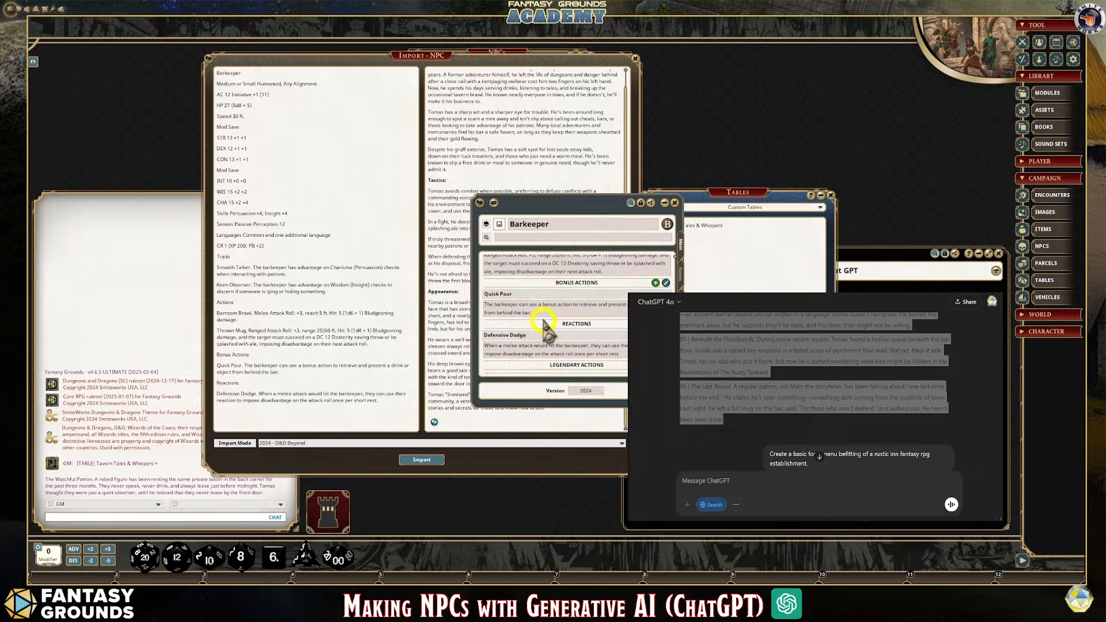
{"action": "scroll", "coordinate": [541, 326], "scroll_direction": "down", "scroll_amount": 2}
Look through the Barkeeper's notes, test the embedded table link by opening the rumor table, and close the table again
{"action": "left_click", "coordinate": [680, 275]}
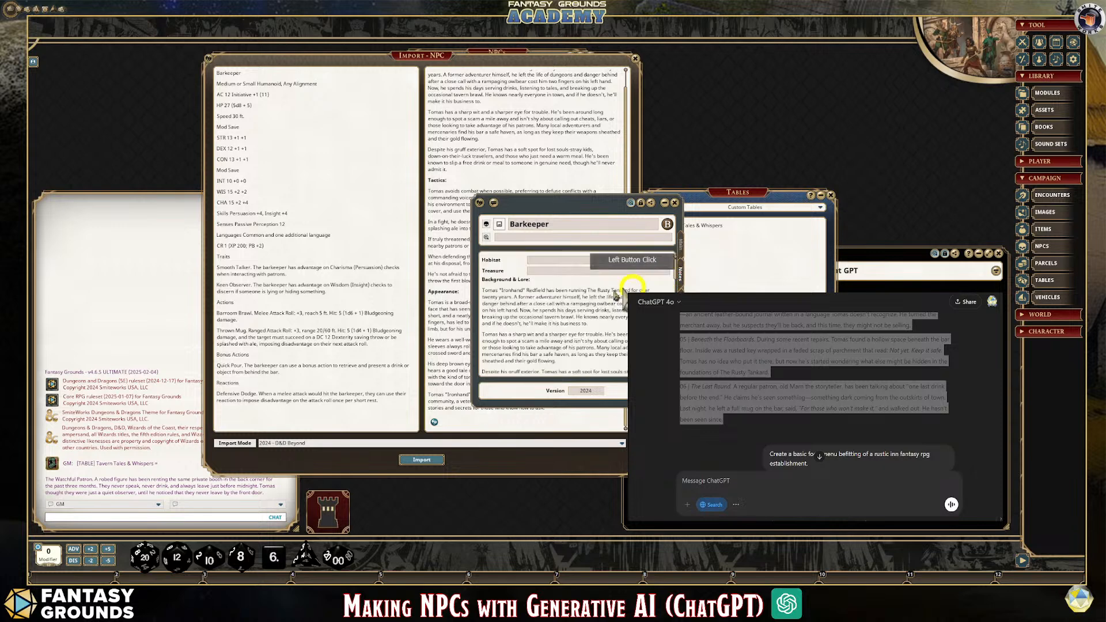
{"action": "scroll", "coordinate": [617, 320], "scroll_direction": "up", "scroll_amount": 3}
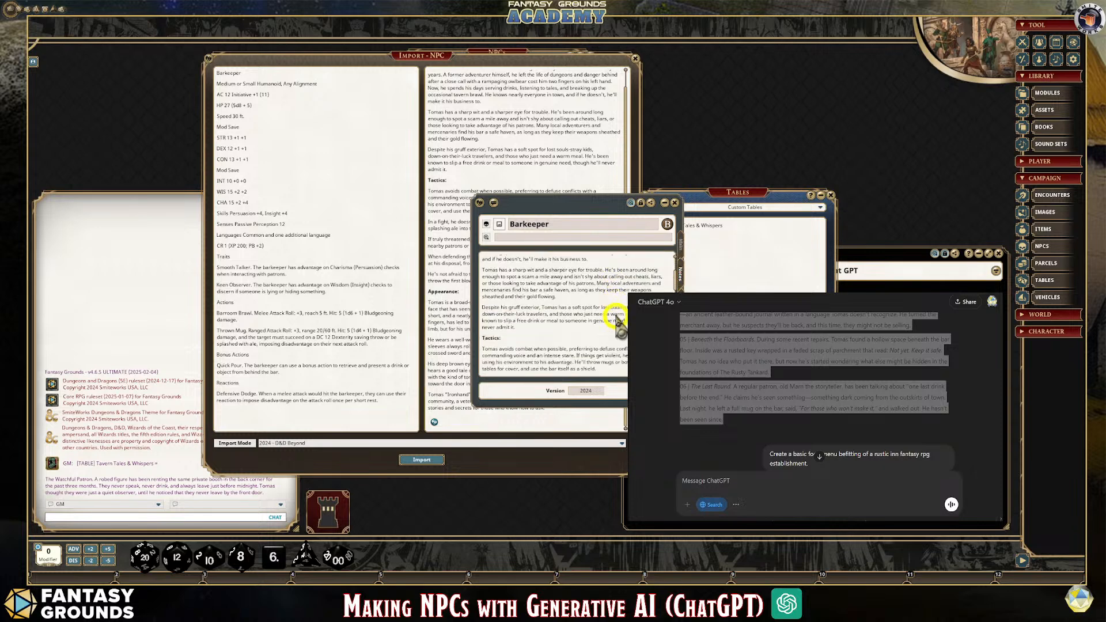
{"action": "scroll", "coordinate": [548, 280], "scroll_direction": "down", "scroll_amount": 1}
{"action": "scroll", "coordinate": [608, 336], "scroll_direction": "down", "scroll_amount": 10}
{"action": "scroll", "coordinate": [612, 341], "scroll_direction": "down", "scroll_amount": 8}
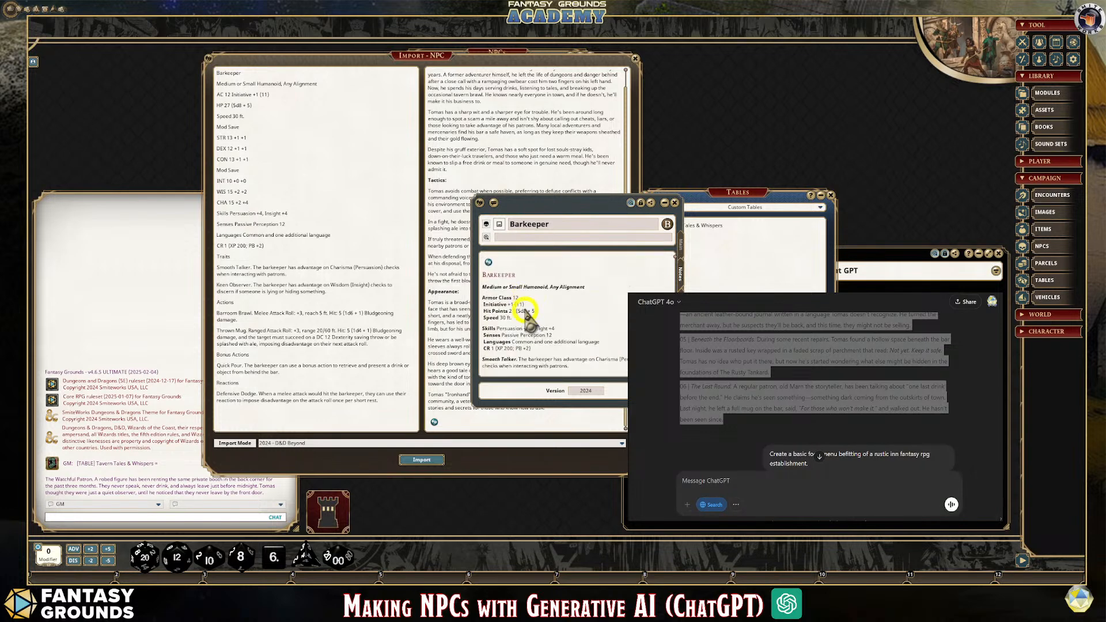
{"action": "left_click", "coordinate": [489, 275]}
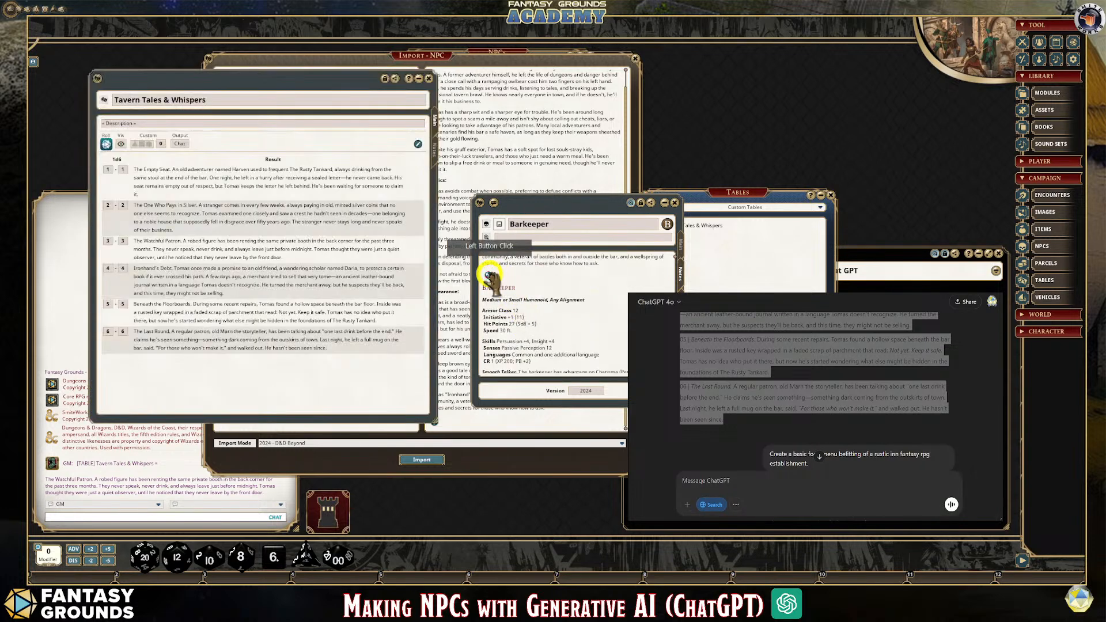
{"action": "left_click", "coordinate": [427, 79]}
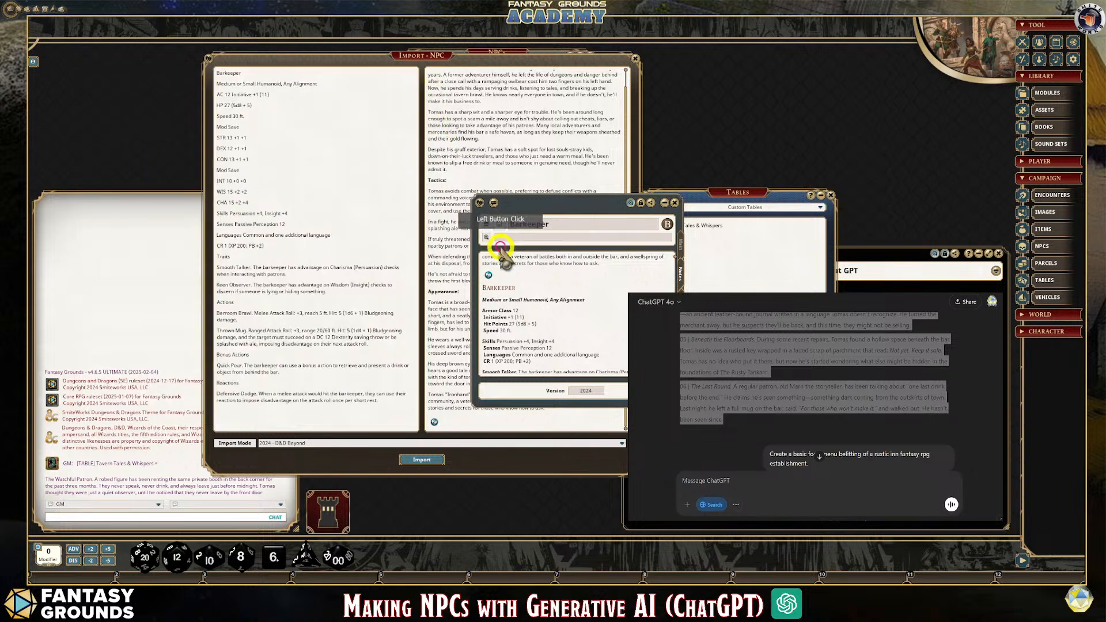
Label the table link in the Barkeeper's notes "Tavern Tales & Whispers", checking the title in the ChatGPT conversation
{"action": "left_click", "coordinate": [498, 274]}
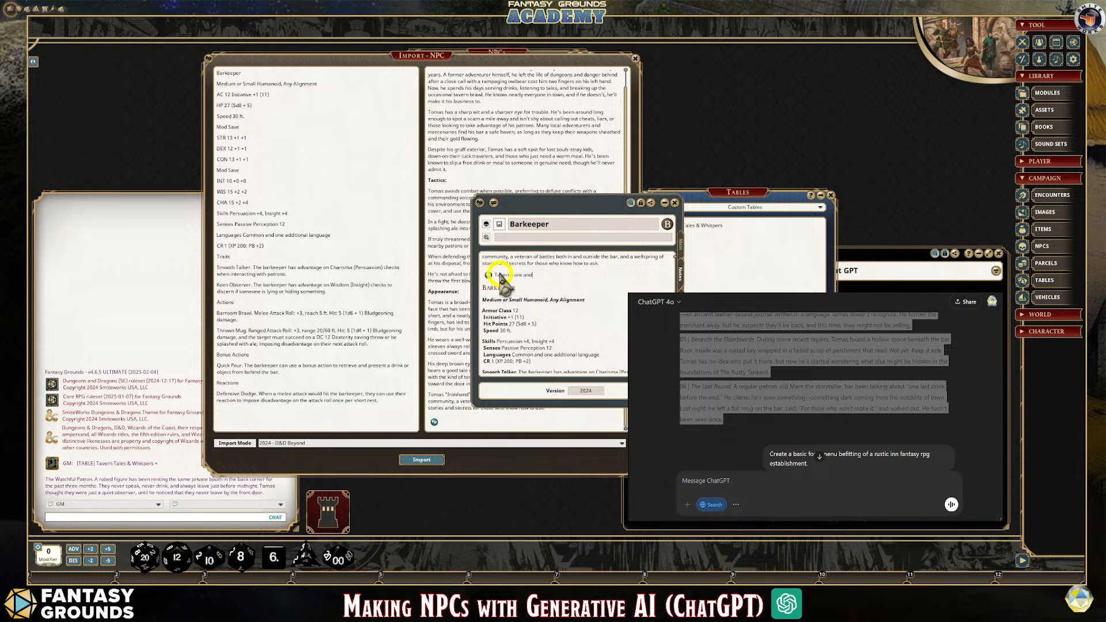
{"action": "scroll", "coordinate": [862, 414], "scroll_direction": "up", "scroll_amount": 10}
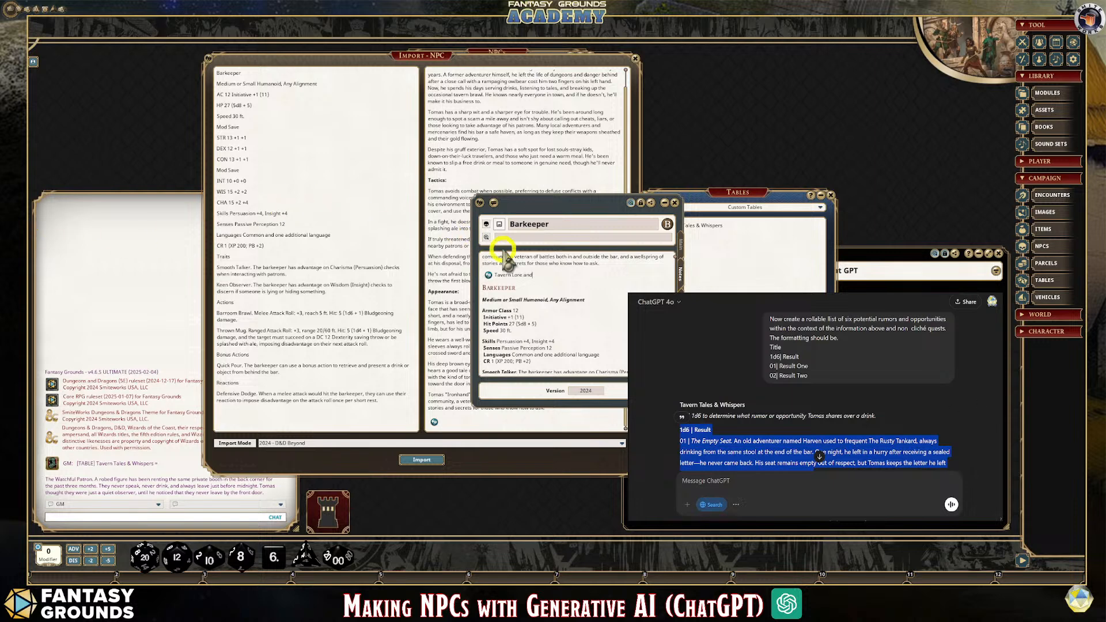
{"action": "mouse_move", "coordinate": [545, 277]}
{"action": "left_mouse_down"}
{"action": "mouse_move", "coordinate": [513, 275]}
{"action": "mouse_move", "coordinate": [523, 279]}
{"action": "left_mouse_up"}
{"action": "type", "text": "Tavern T"}
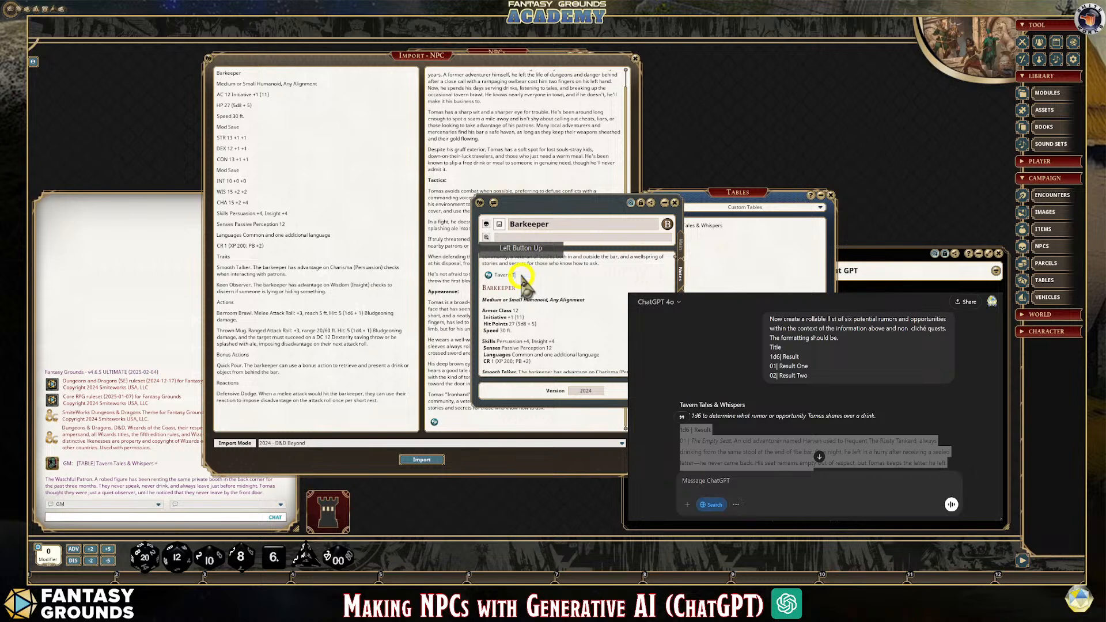
{"action": "type", "text": "ales & Whispers"}
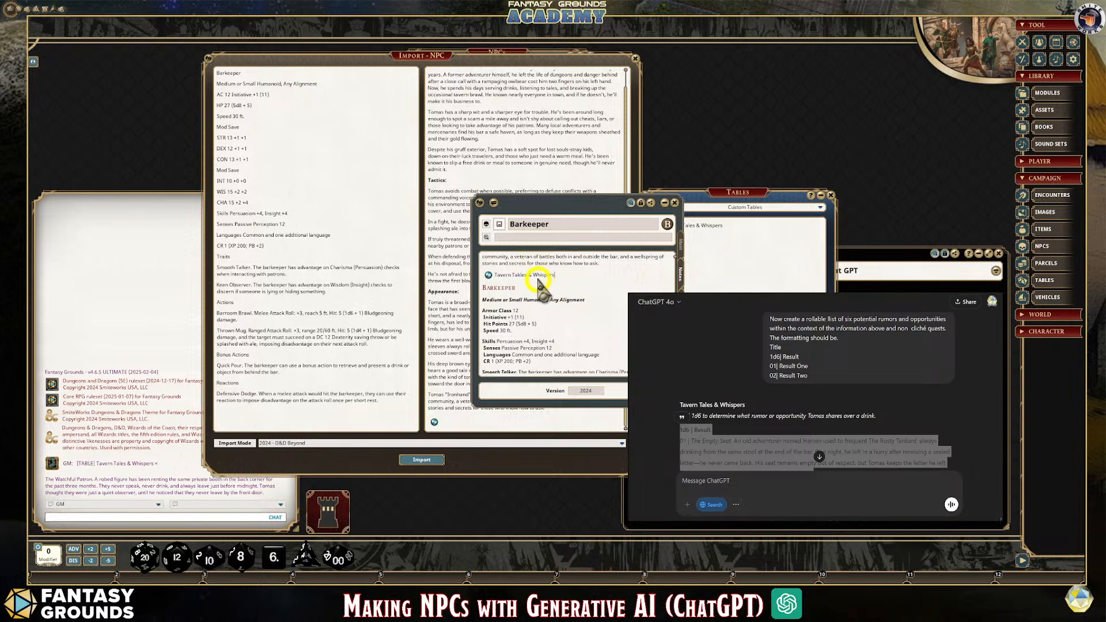
Put a bold "Table:" prefix before the link's label and leave the table name in regular weight
{"action": "left_click", "coordinate": [533, 278]}
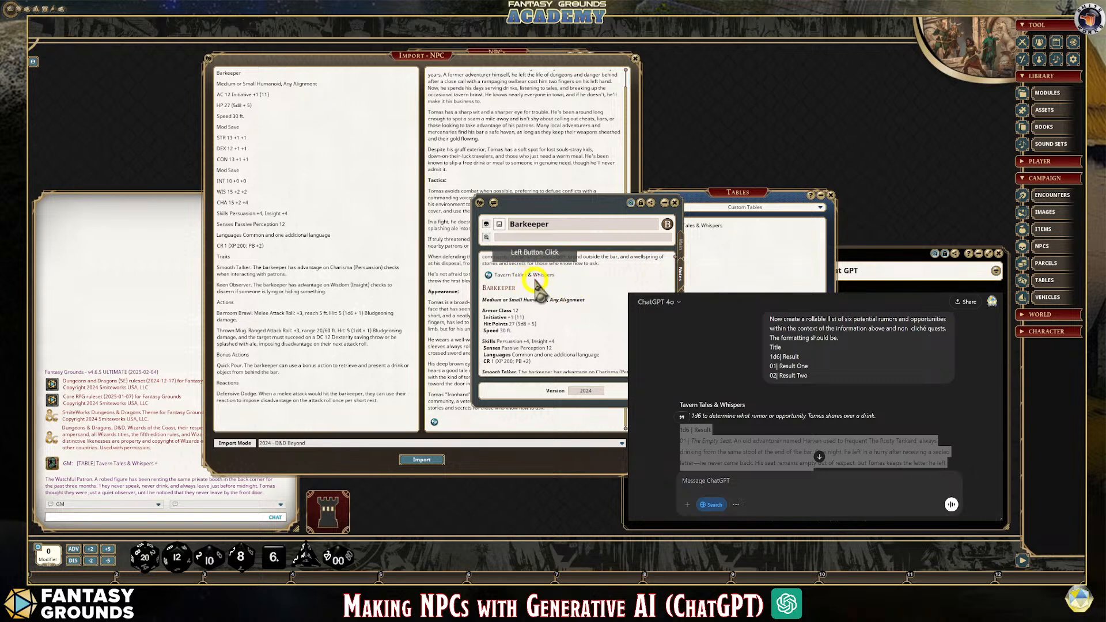
{"action": "left_click_drag", "start_coordinate": [570, 275], "coordinate": [494, 274]}
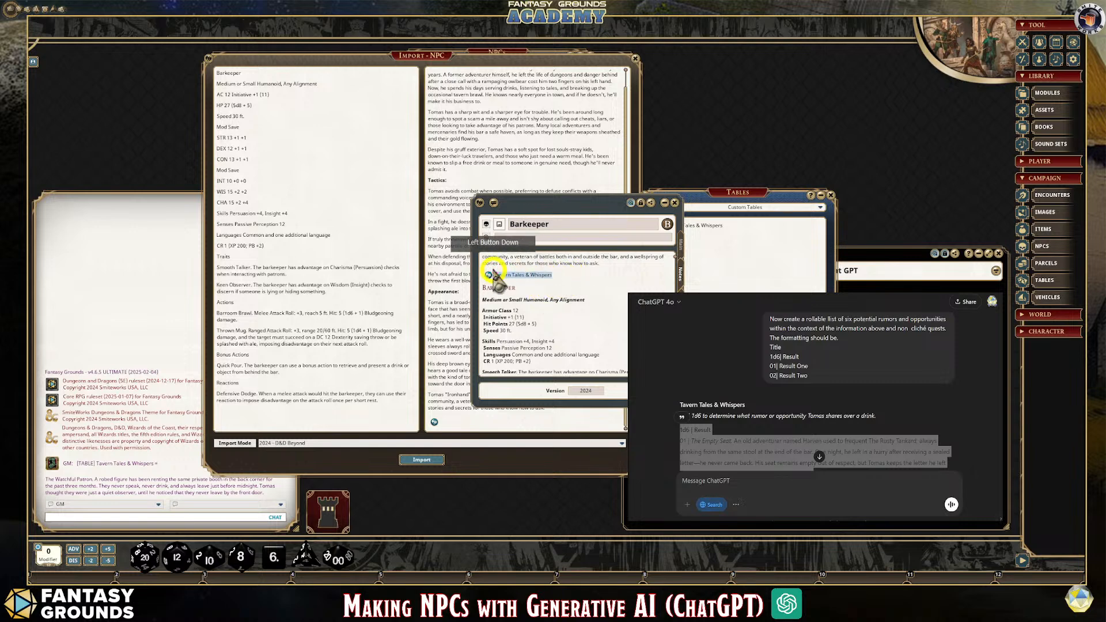
{"action": "left_click", "coordinate": [579, 277]}
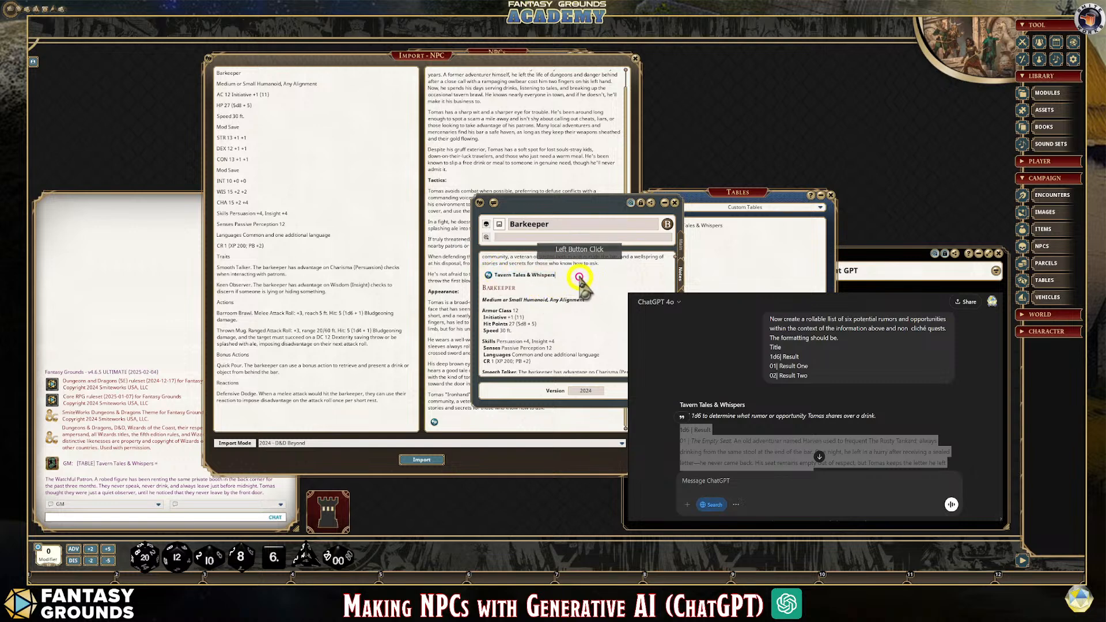
{"action": "left_click", "coordinate": [562, 284]}
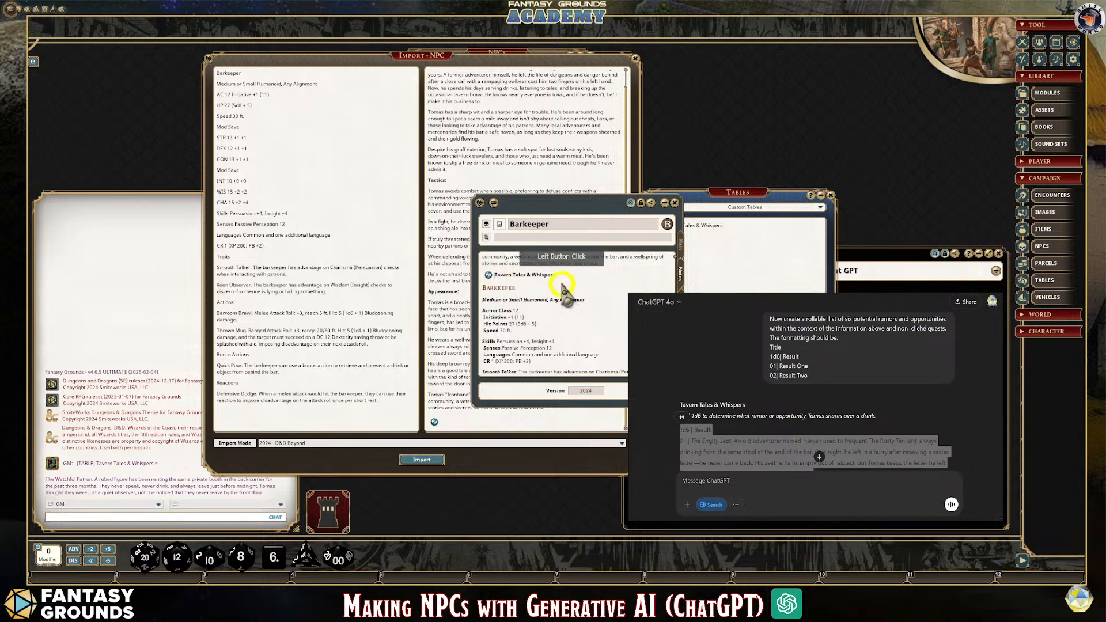
{"action": "type", "text": "Table"}
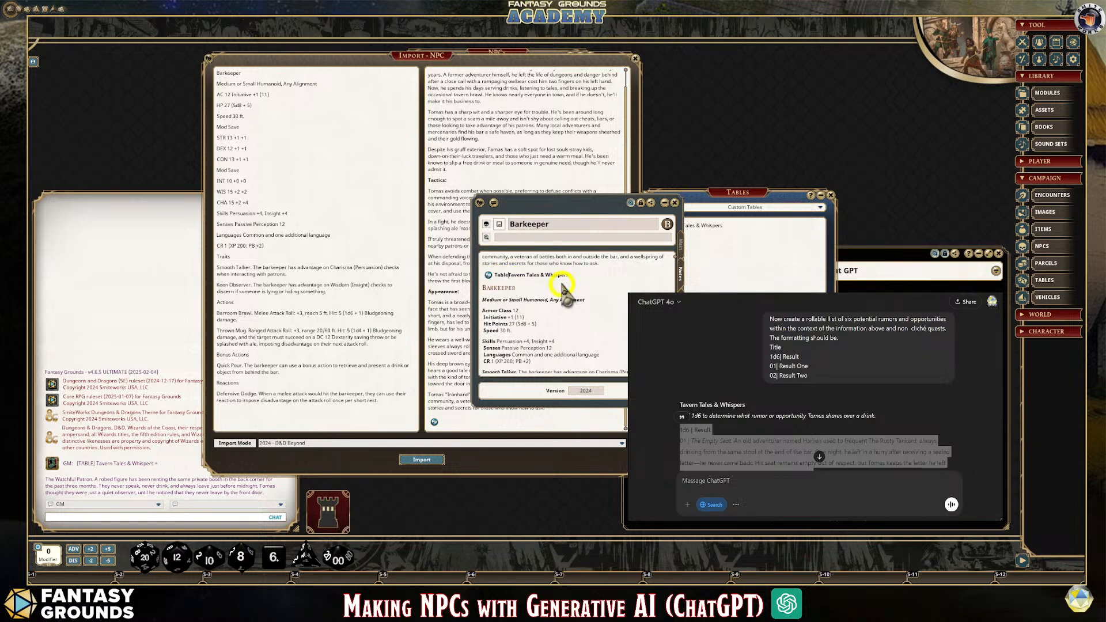
{"action": "left_click_drag", "start_coordinate": [511, 275], "coordinate": [583, 281]}
{"action": "key", "text": "ctrl+b"}
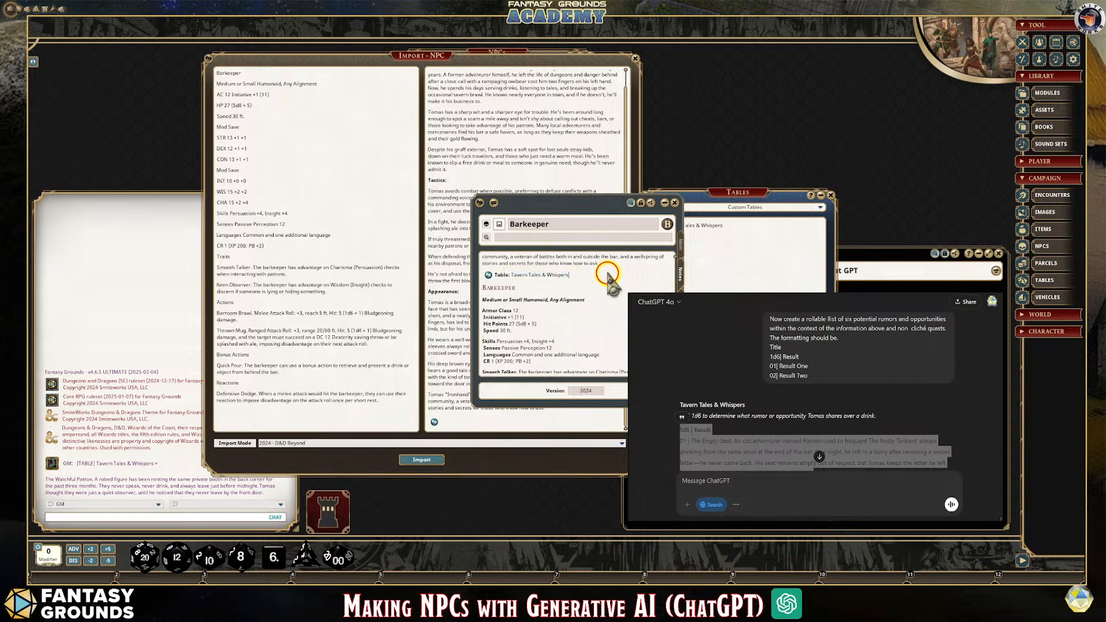
{"action": "left_click", "coordinate": [592, 289]}
Move the Barkeeper record clear of the NPC import window and make it taller
{"action": "left_click_drag", "start_coordinate": [588, 204], "coordinate": [777, 59]}
{"action": "left_click", "coordinate": [774, 267]}
{"action": "left_click_drag", "start_coordinate": [774, 267], "coordinate": [774, 323]}
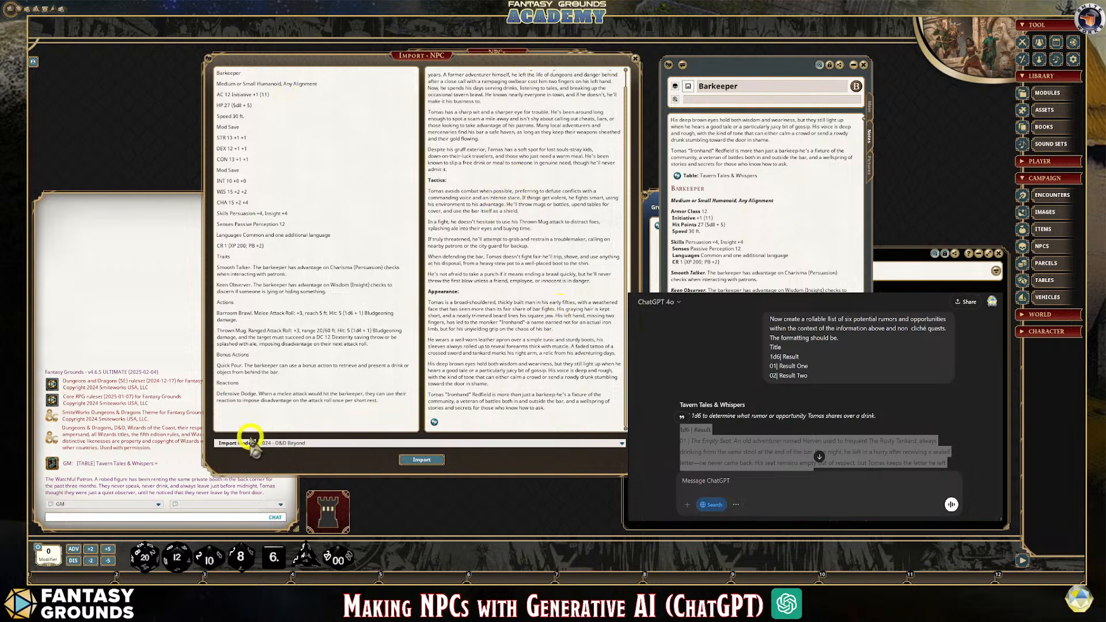
Close the NPC import window, the NPCs list and the Tables list, and place the Barkeeper record beside the chat
{"action": "left_click", "coordinate": [635, 58]}
{"action": "left_click", "coordinate": [590, 56]}
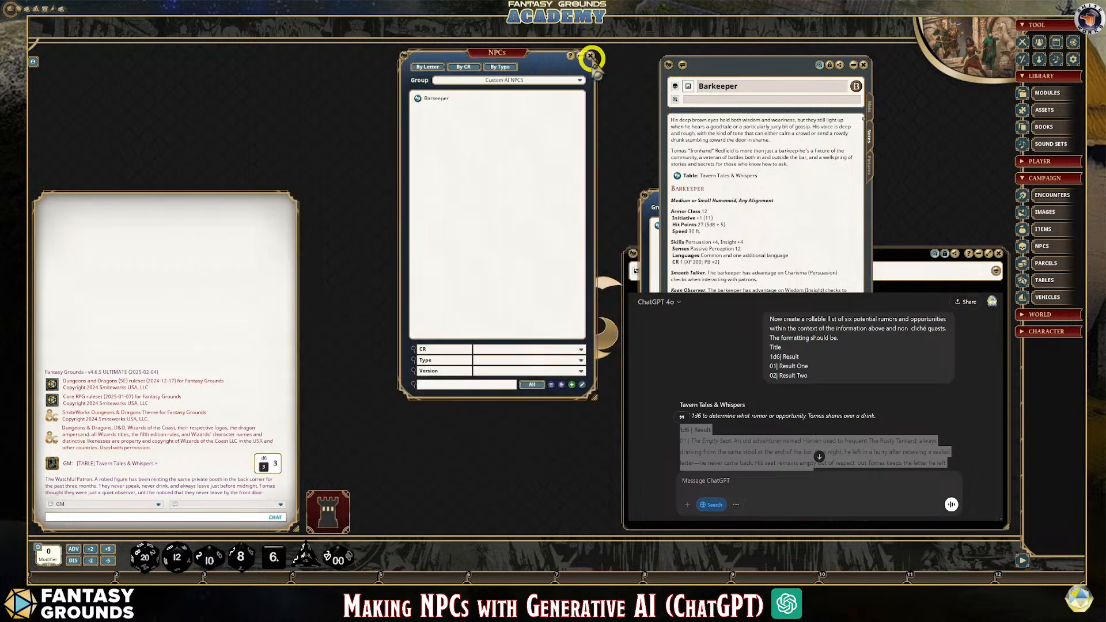
{"action": "left_click_drag", "start_coordinate": [695, 62], "coordinate": [390, 27]}
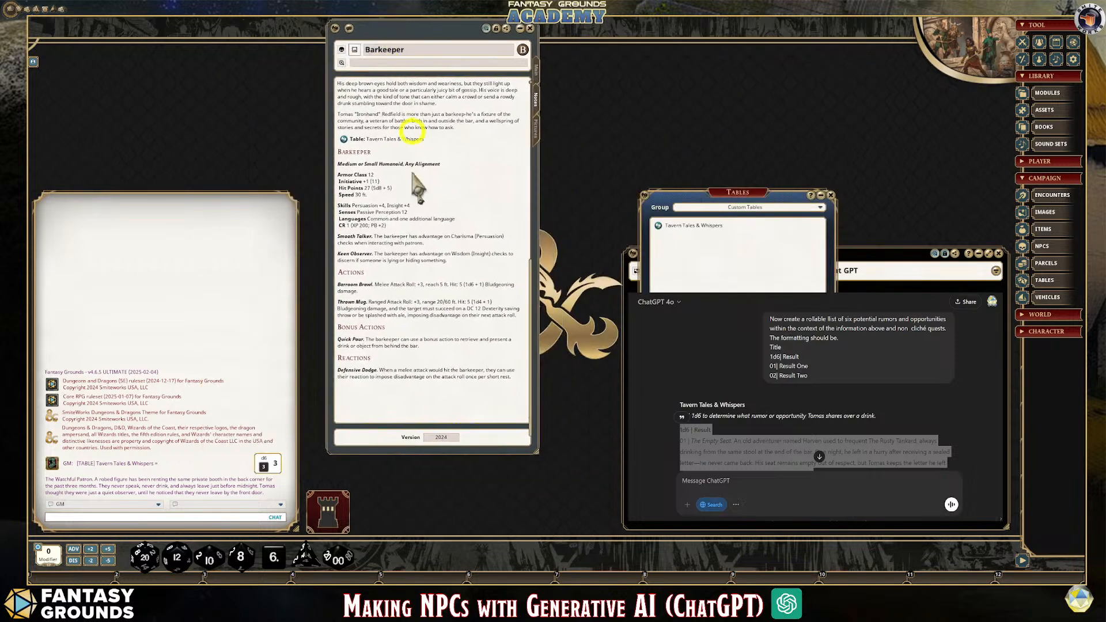
{"action": "left_click", "coordinate": [830, 196]}
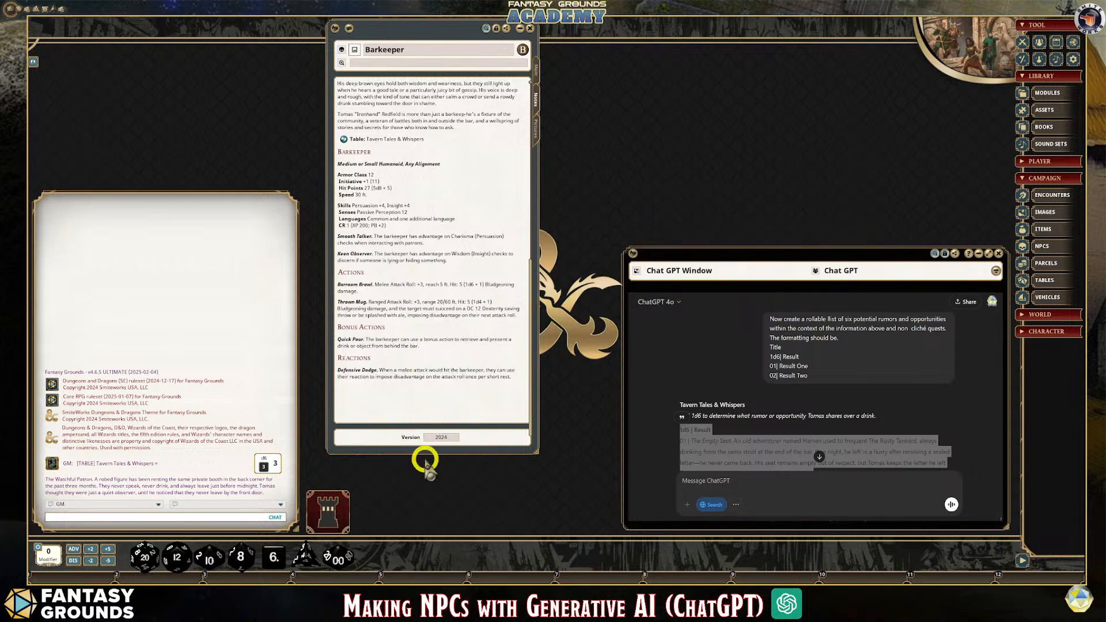
Make the Barkeeper record taller and slightly wider so more of its notes fit
{"action": "left_click_drag", "start_coordinate": [431, 452], "coordinate": [421, 482]}
{"action": "left_click_drag", "start_coordinate": [407, 38], "coordinate": [390, 37]}
{"action": "left_click_drag", "start_coordinate": [523, 173], "coordinate": [542, 173]}
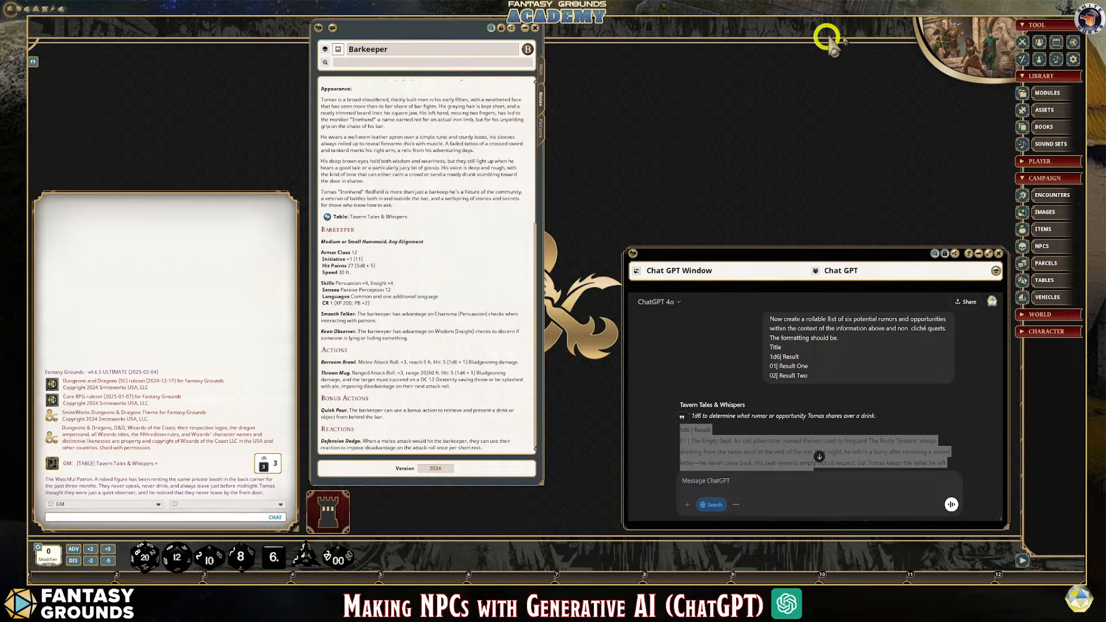
Open the Combat Tracker, place it above the chat area, and enlarge it downward over the empty chat space
{"action": "left_click", "coordinate": [1020, 46]}
{"action": "left_click_drag", "start_coordinate": [576, 217], "coordinate": [181, 74]}
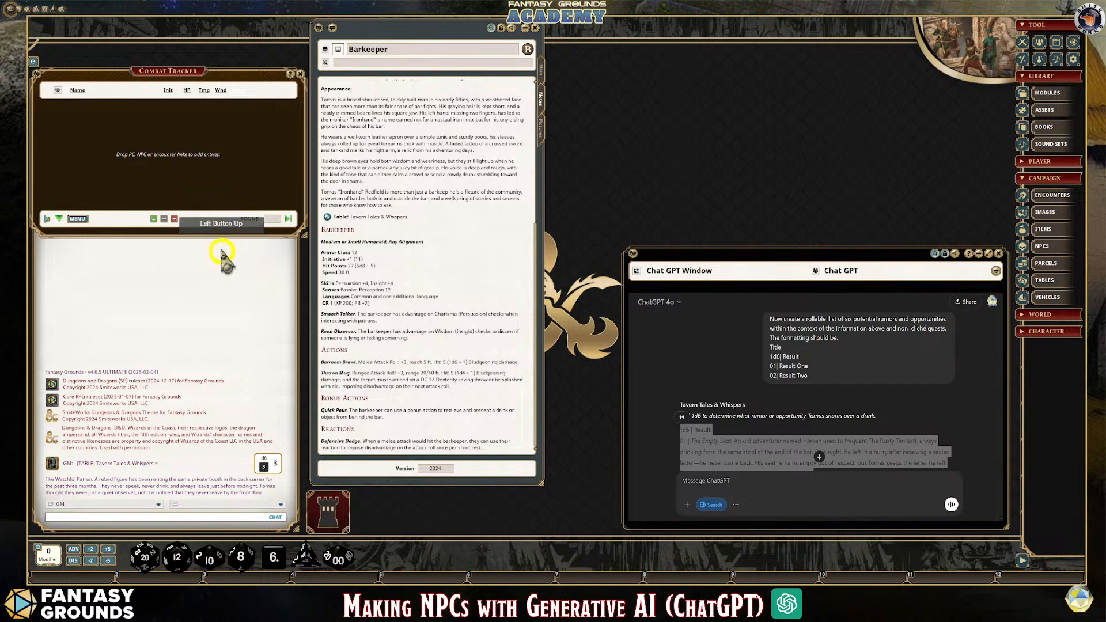
{"action": "left_click_drag", "start_coordinate": [223, 238], "coordinate": [197, 342]}
{"action": "left_click_drag", "start_coordinate": [157, 70], "coordinate": [154, 70]}
Review the Barkeeper record's main statistics, traits and actions, and check its picture and token
{"action": "left_click", "coordinate": [541, 65]}
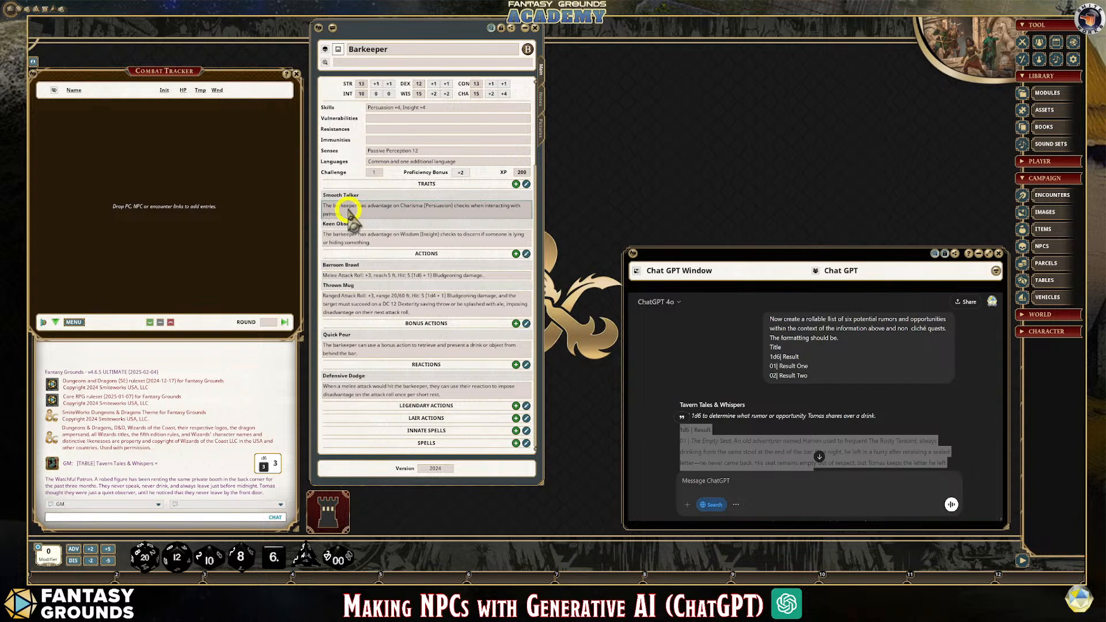
{"action": "scroll", "coordinate": [420, 193], "scroll_direction": "up", "scroll_amount": 4}
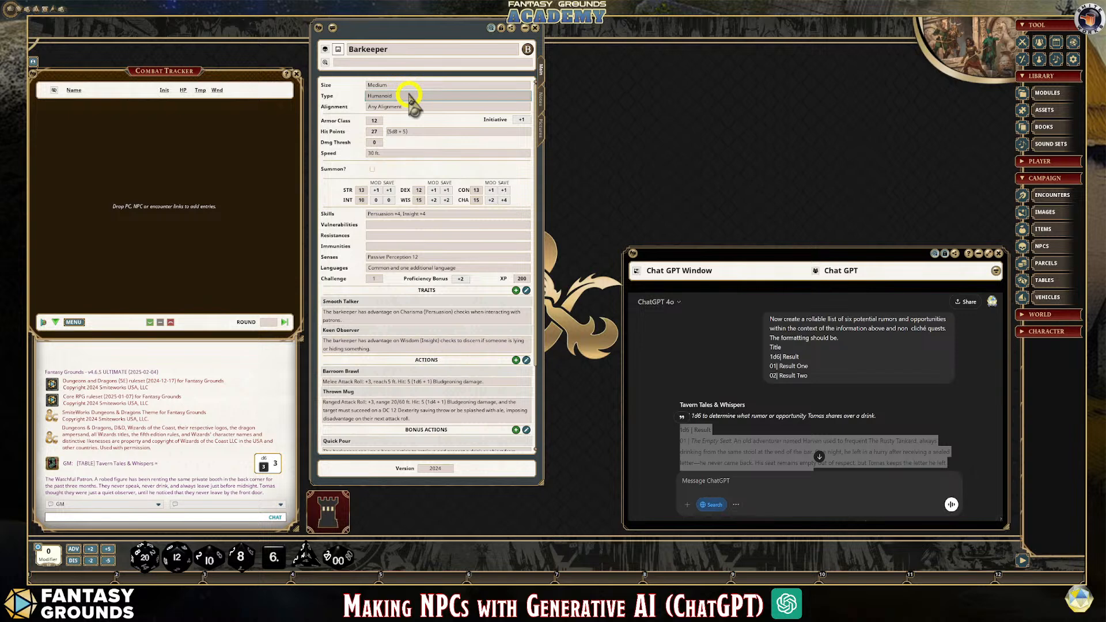
{"action": "left_click", "coordinate": [390, 87]}
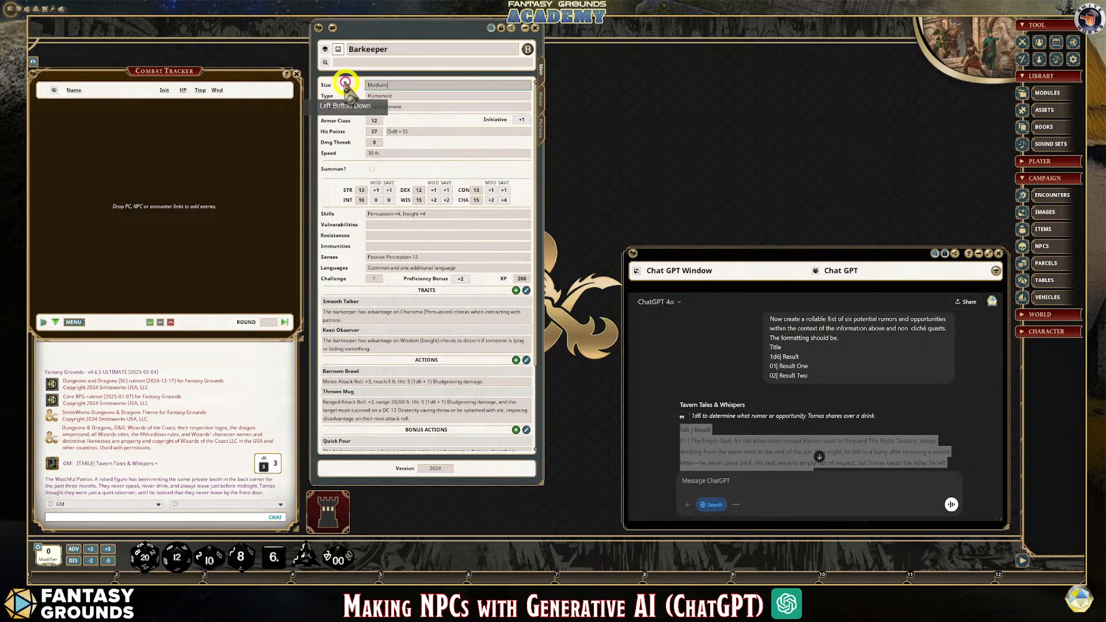
{"action": "left_click", "coordinate": [432, 110]}
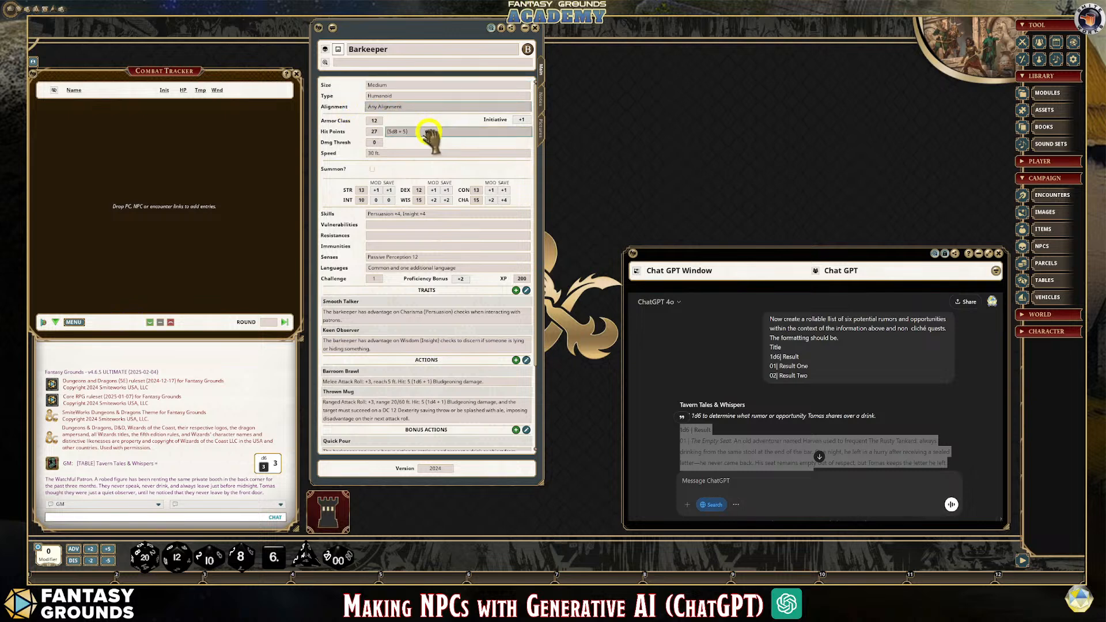
{"action": "scroll", "coordinate": [430, 282], "scroll_direction": "down", "scroll_amount": 3}
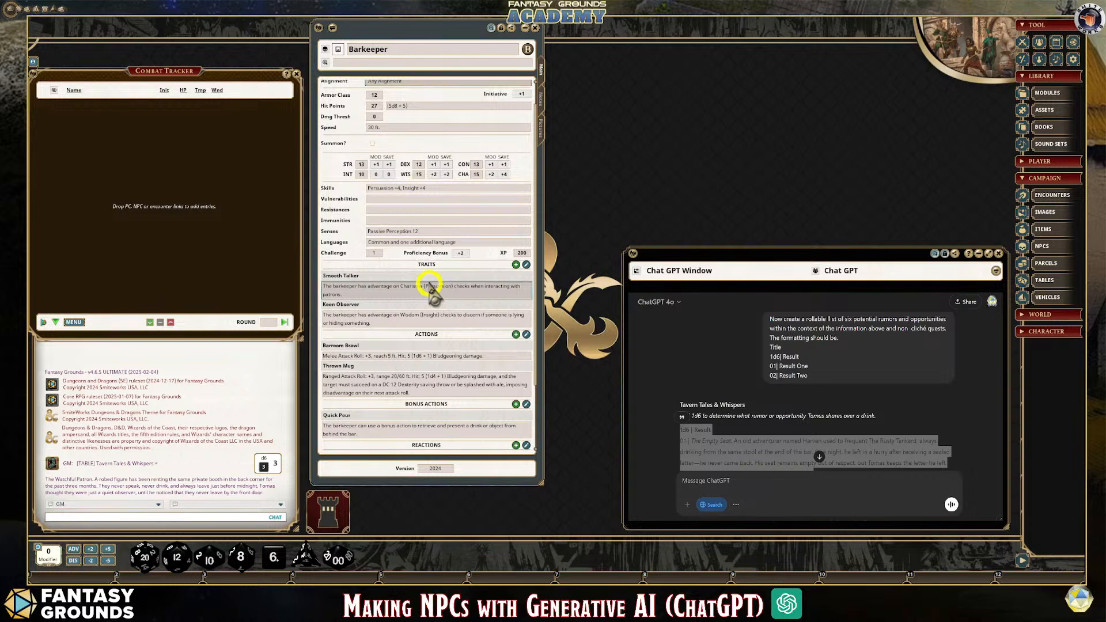
{"action": "scroll", "coordinate": [430, 286], "scroll_direction": "down", "scroll_amount": 3}
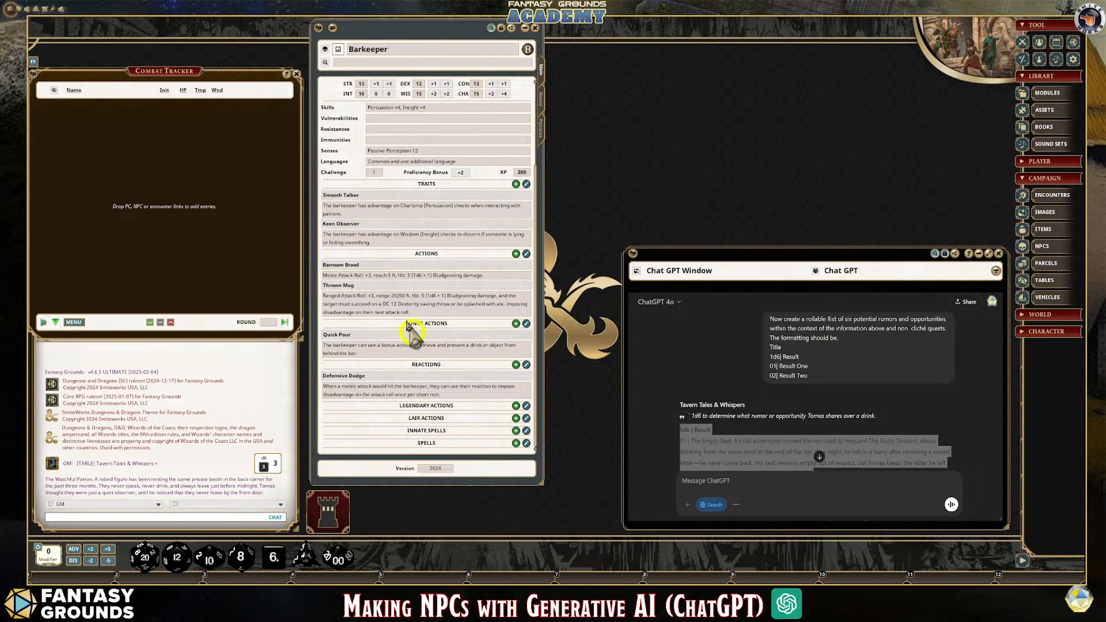
{"action": "scroll", "coordinate": [403, 161], "scroll_direction": "up", "scroll_amount": 3}
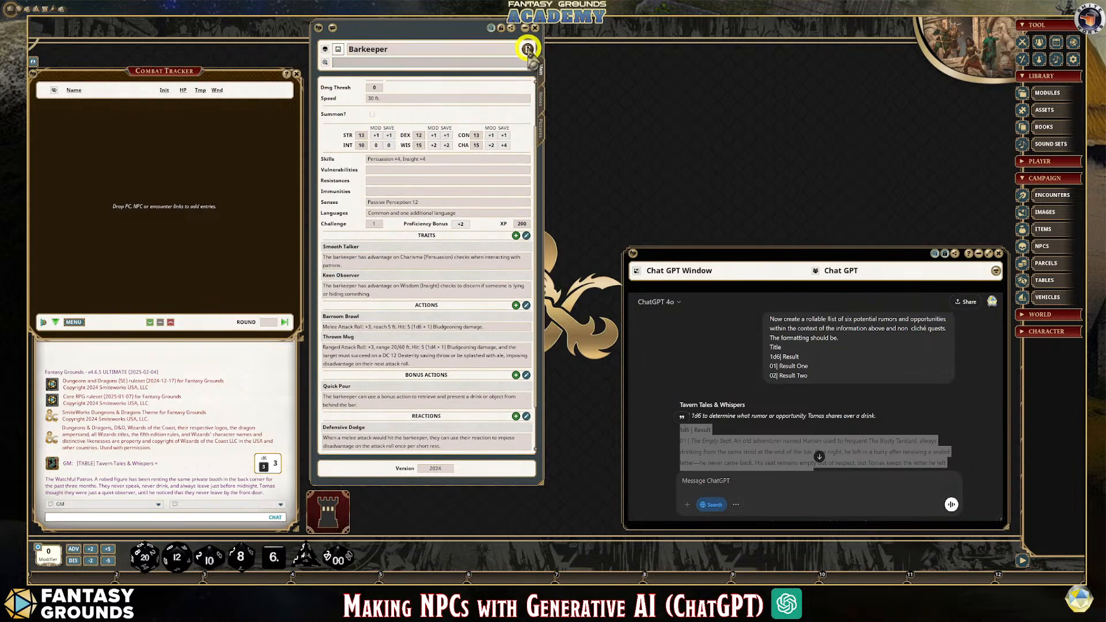
{"action": "left_click", "coordinate": [541, 130]}
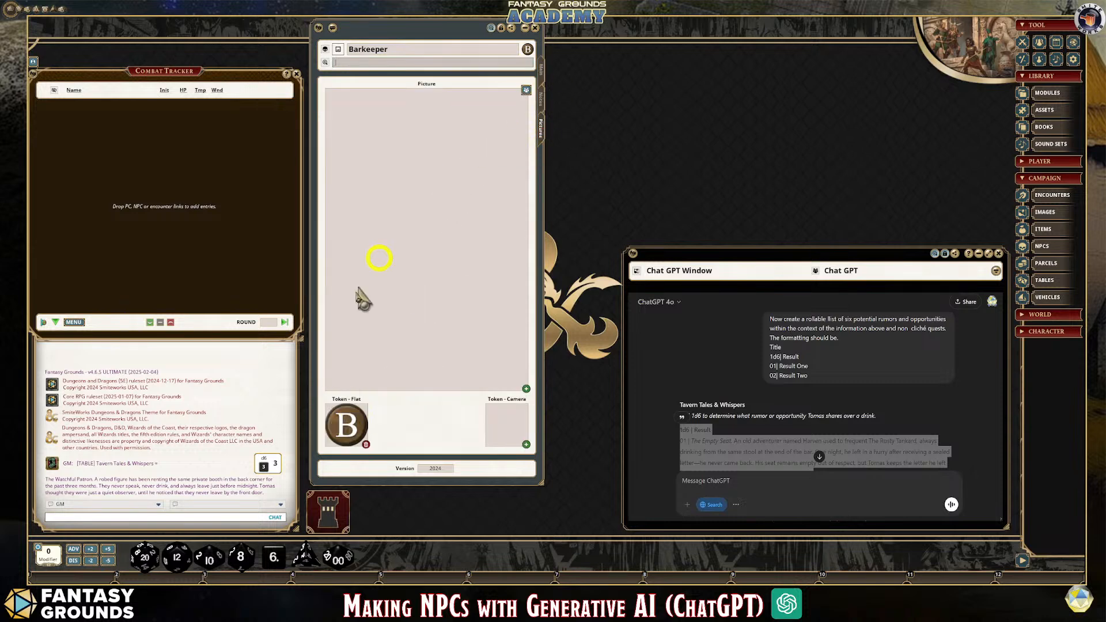
{"action": "left_click", "coordinate": [540, 68]}
Rename the Barkeeper record as "Tomas (Barkeeper)"
{"action": "left_click", "coordinate": [419, 47]}
{"action": "left_click_drag", "start_coordinate": [416, 46], "coordinate": [312, 50]}
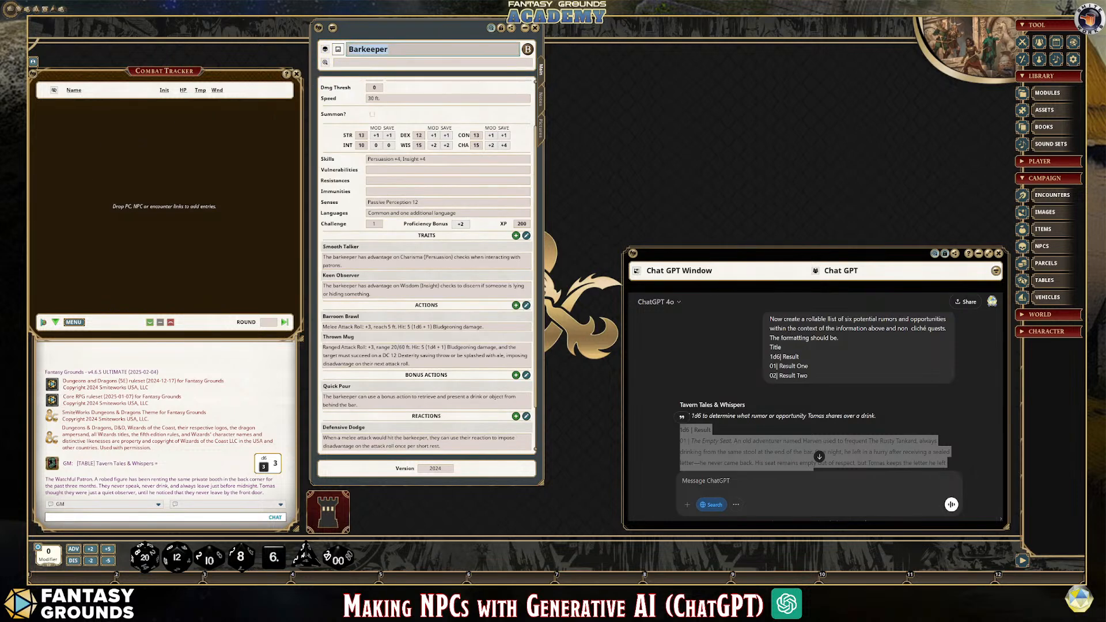
{"action": "scroll", "coordinate": [816, 393], "scroll_direction": "up", "scroll_amount": 1}
{"action": "scroll", "coordinate": [817, 393], "scroll_direction": "down", "scroll_amount": 7}
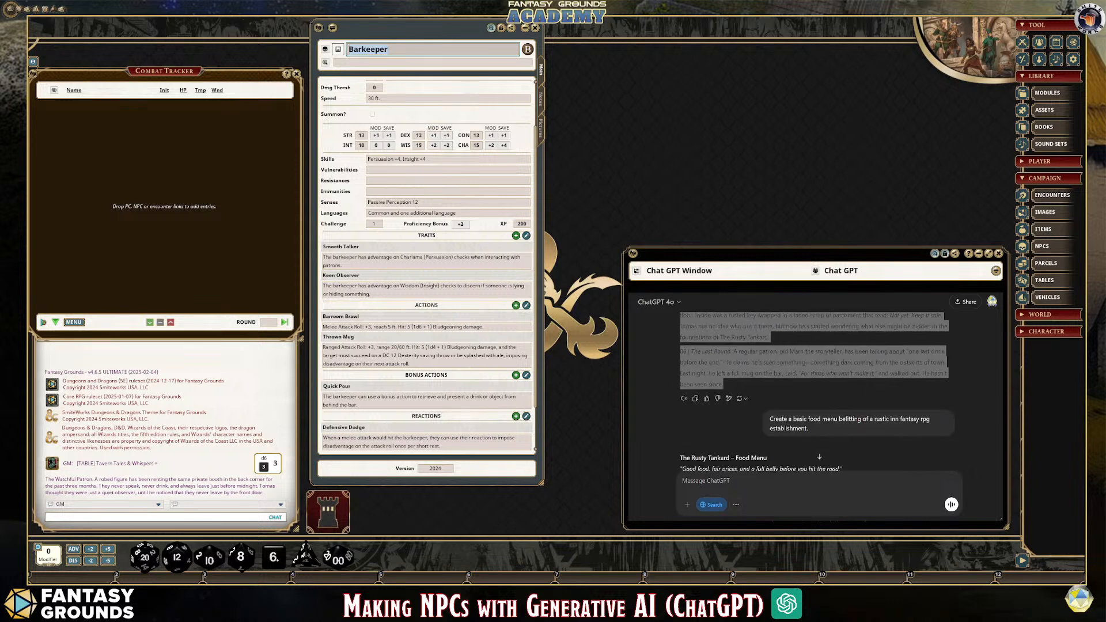
{"action": "scroll", "coordinate": [817, 393], "scroll_direction": "down", "scroll_amount": 2}
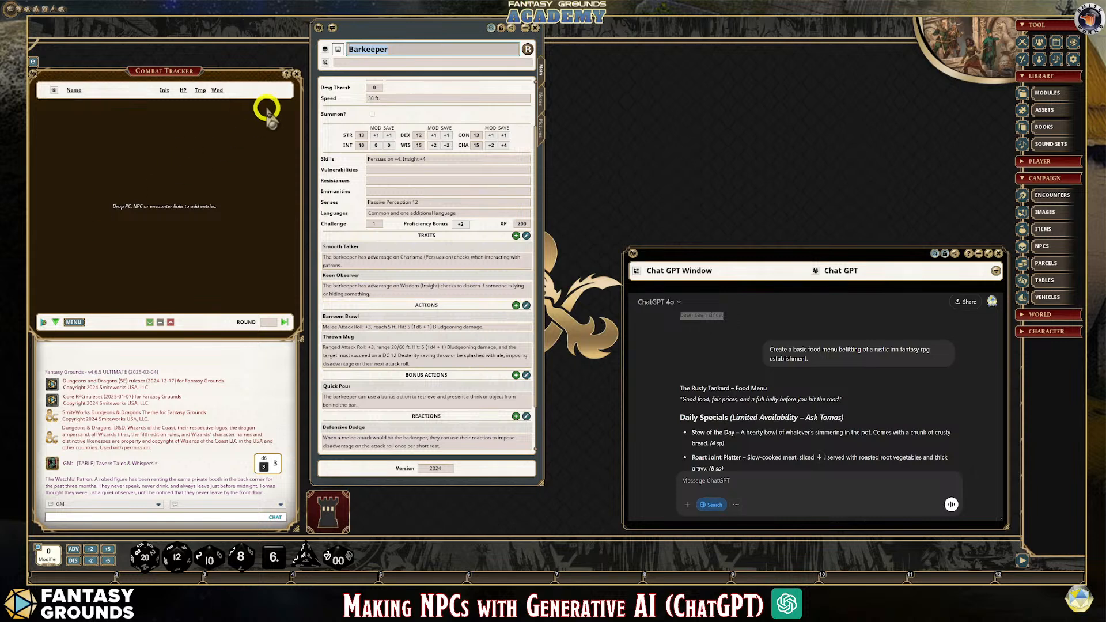
{"action": "left_click", "coordinate": [416, 53]}
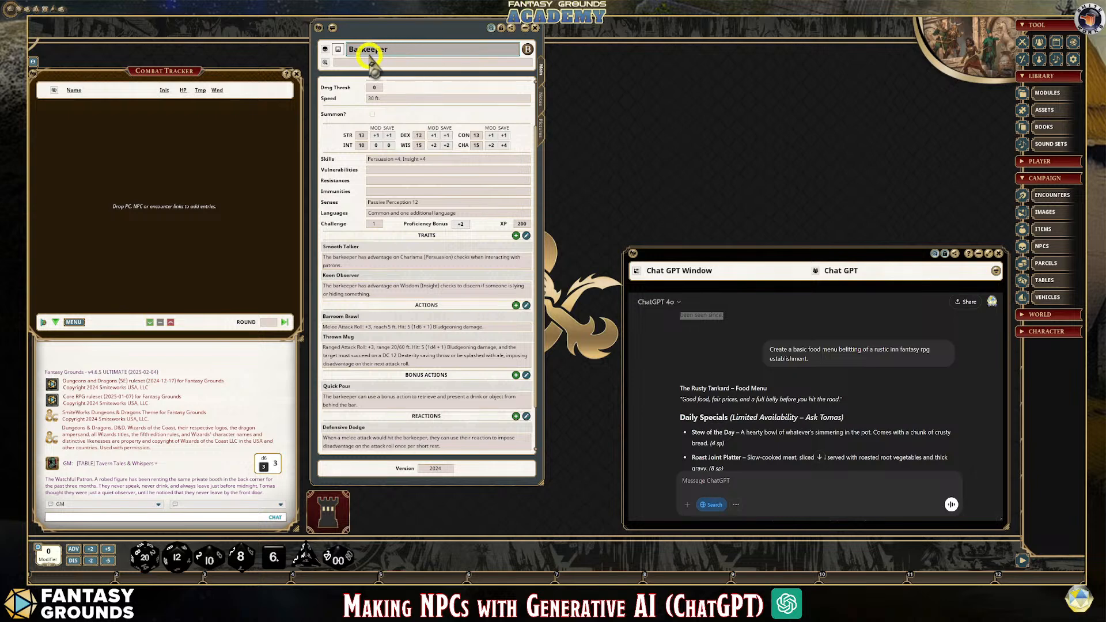
{"action": "left_click", "coordinate": [395, 59]}
{"action": "type", "text": "Tomas"}
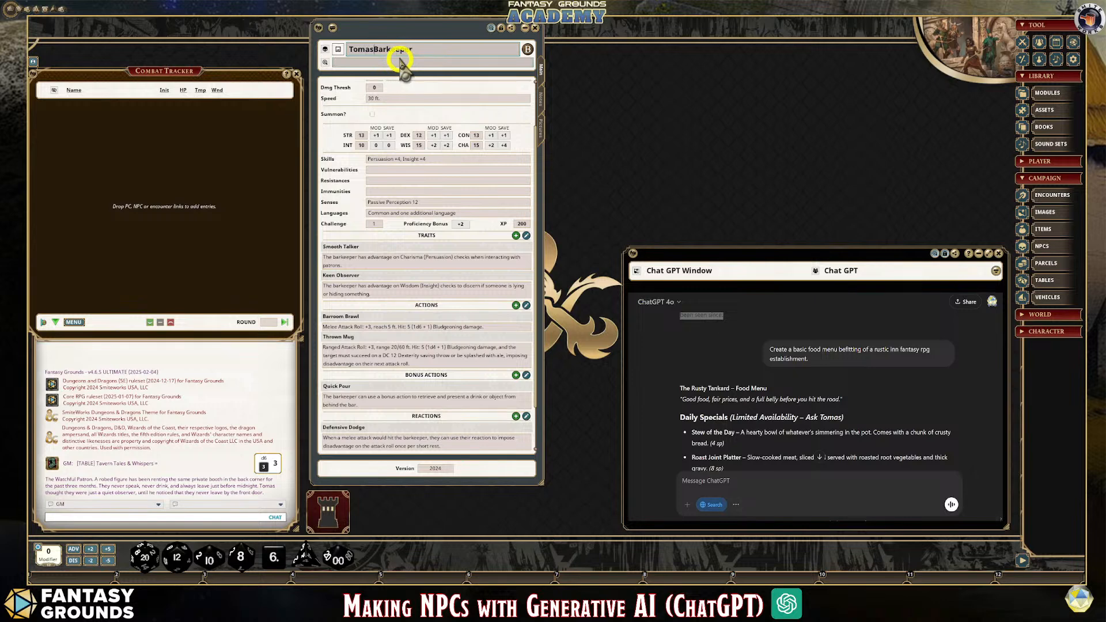
{"action": "type", "text": "("}
{"action": "left_click", "coordinate": [458, 61]}
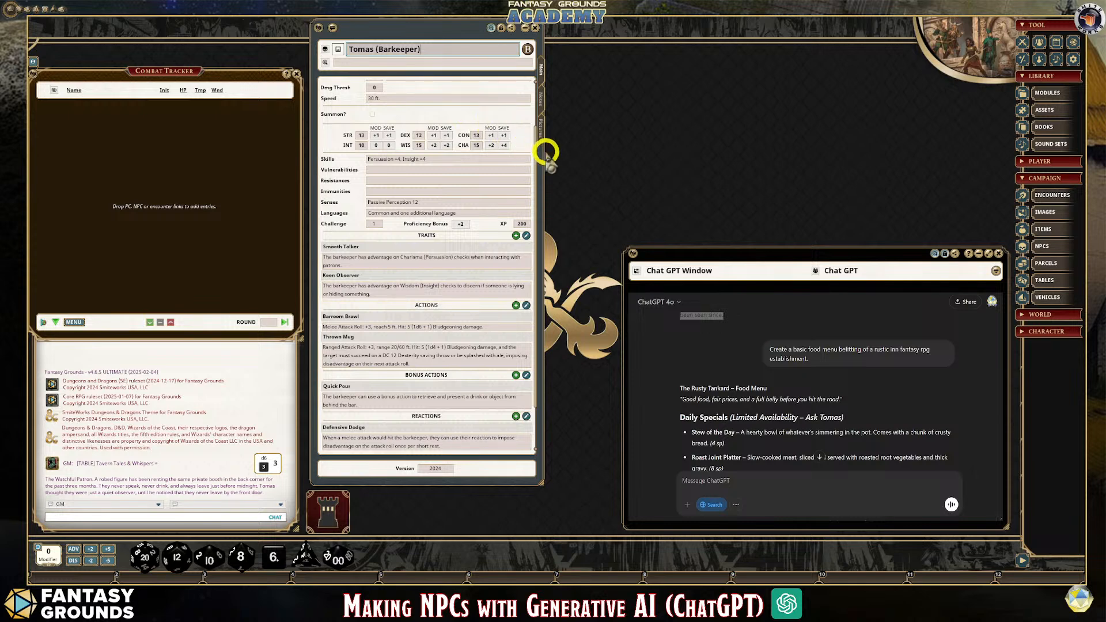
Copy the complete Rusty Tankard food menu from ChatGPT and paste it at the end of the barkeeper's notes, below Reactions
{"action": "left_click", "coordinate": [541, 129]}
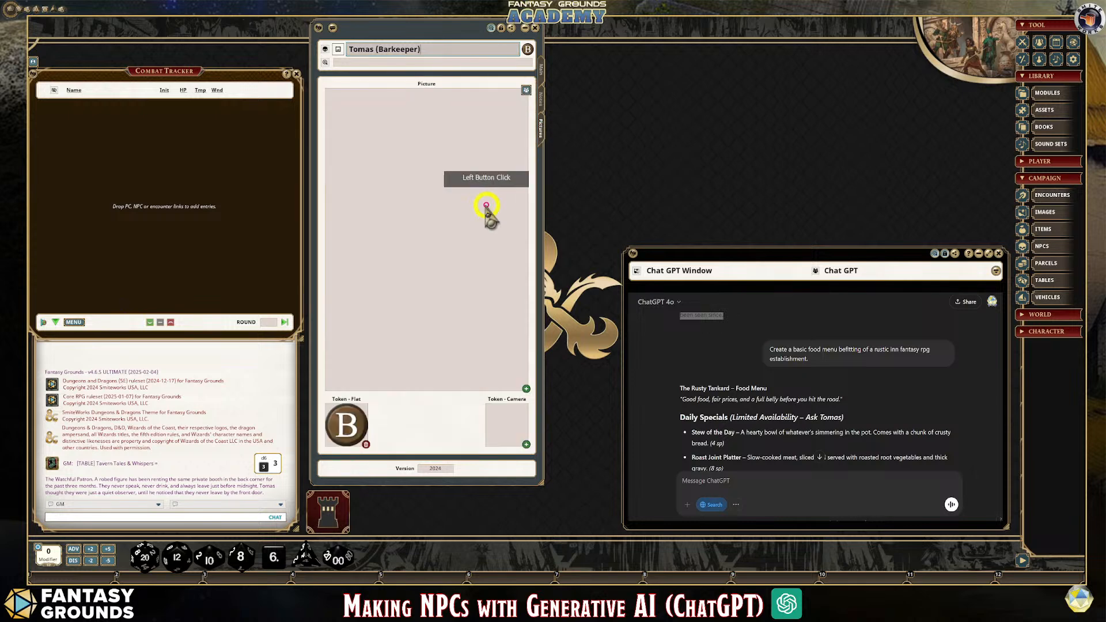
{"action": "left_click", "coordinate": [541, 99]}
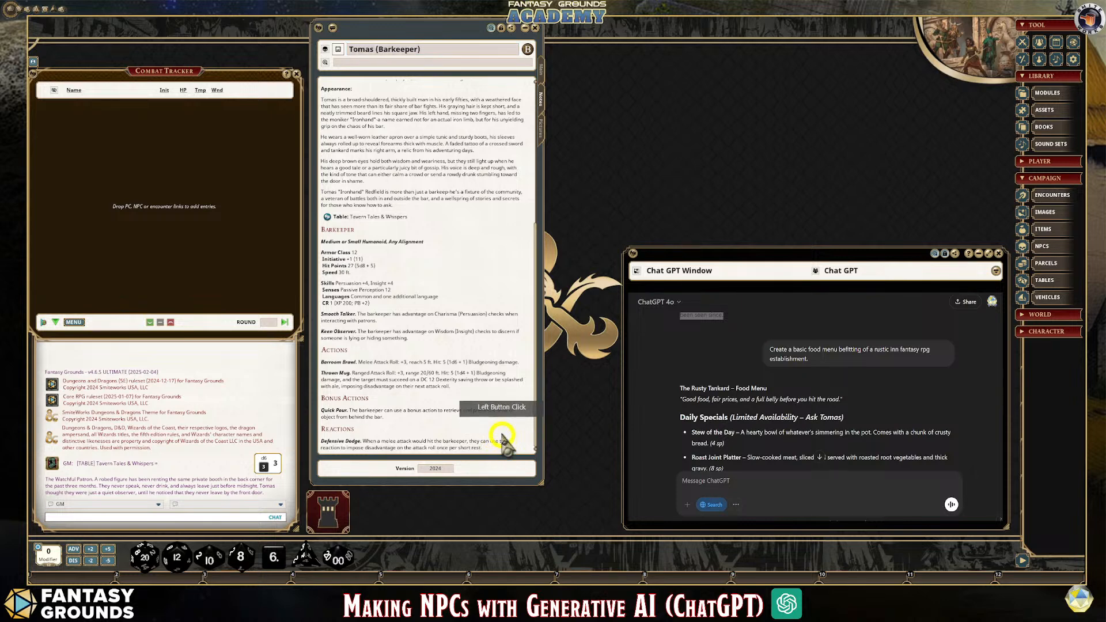
{"action": "scroll", "coordinate": [499, 403], "scroll_direction": "up", "scroll_amount": 1}
{"action": "scroll", "coordinate": [498, 403], "scroll_direction": "down", "scroll_amount": 1}
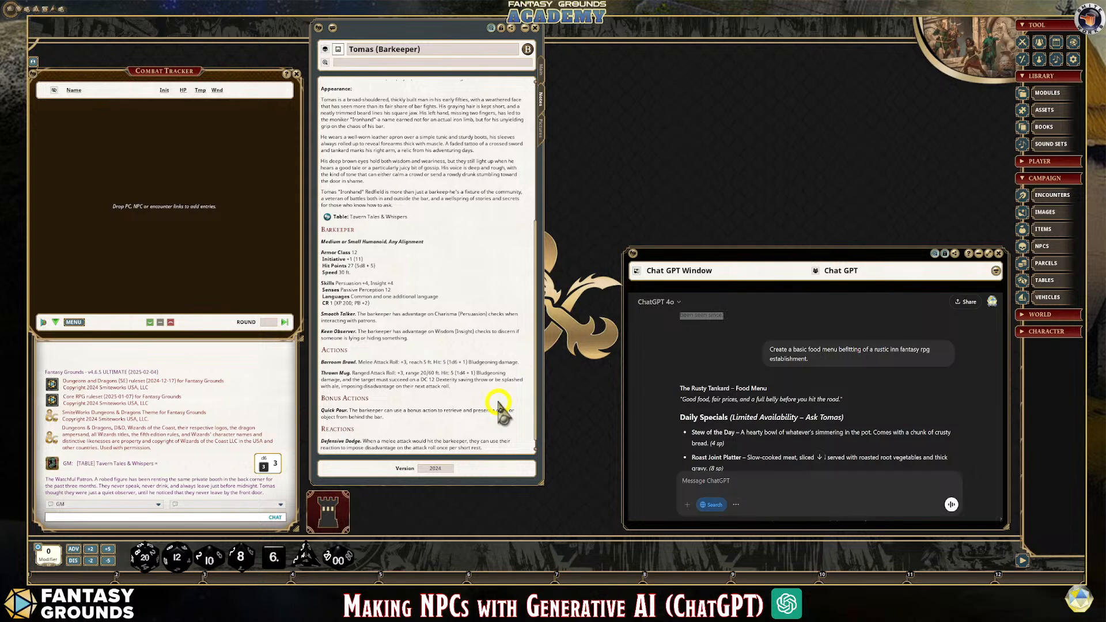
{"action": "scroll", "coordinate": [499, 403], "scroll_direction": "down", "scroll_amount": 1}
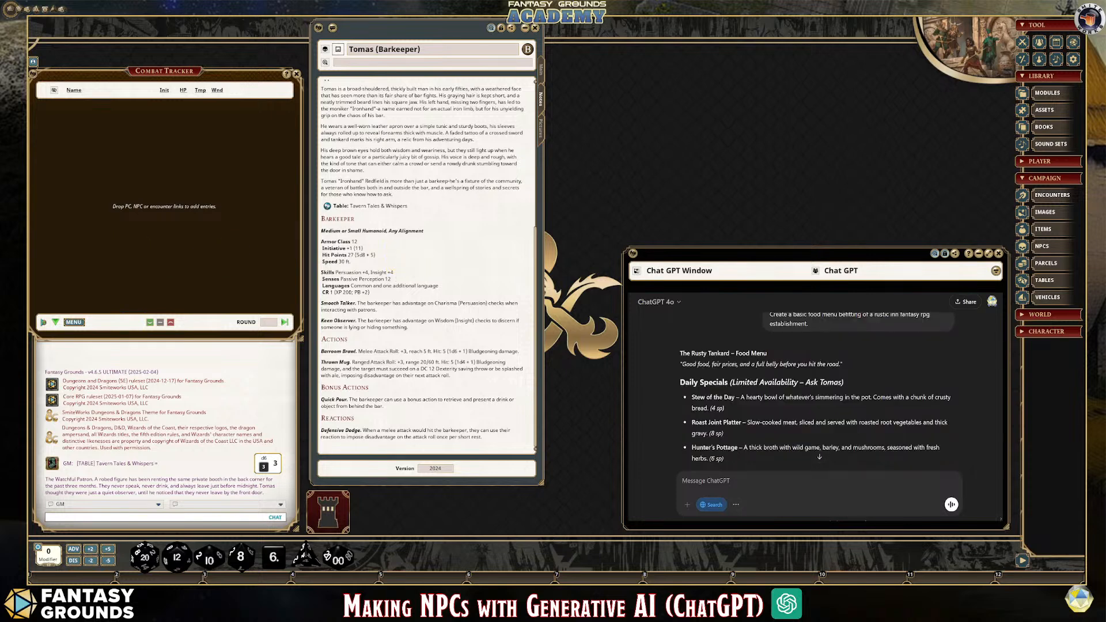
{"action": "left_click_drag", "start_coordinate": [680, 353], "coordinate": [902, 420]}
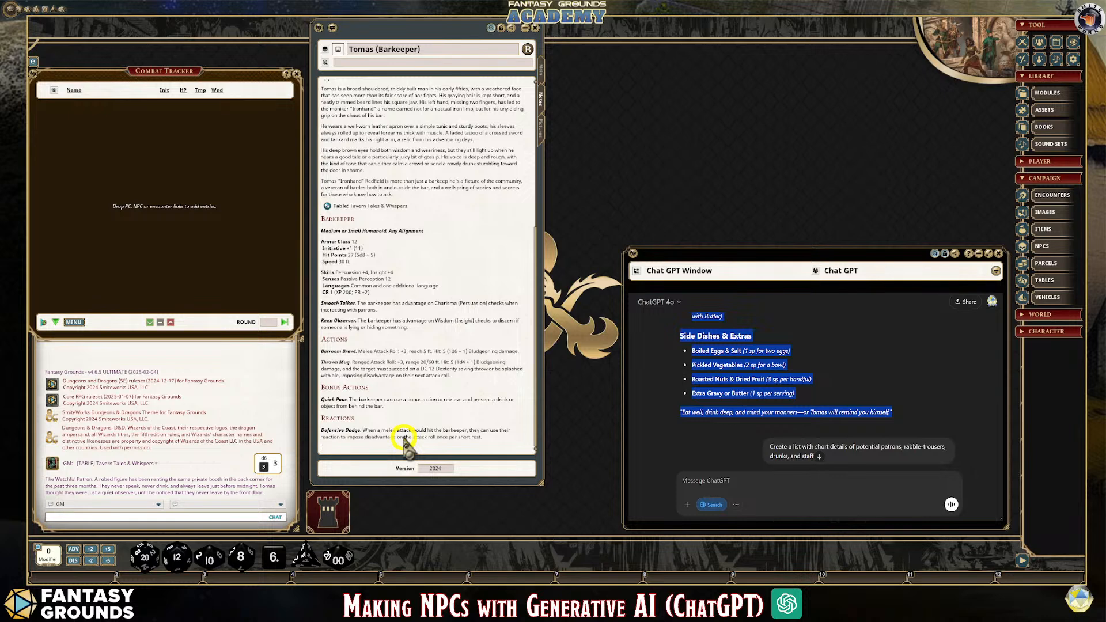
{"action": "mouse_move", "coordinate": [415, 427]}
{"action": "left_mouse_down"}
{"action": "mouse_move", "coordinate": [337, 455]}
{"action": "mouse_move", "coordinate": [410, 448]}
{"action": "left_mouse_up"}
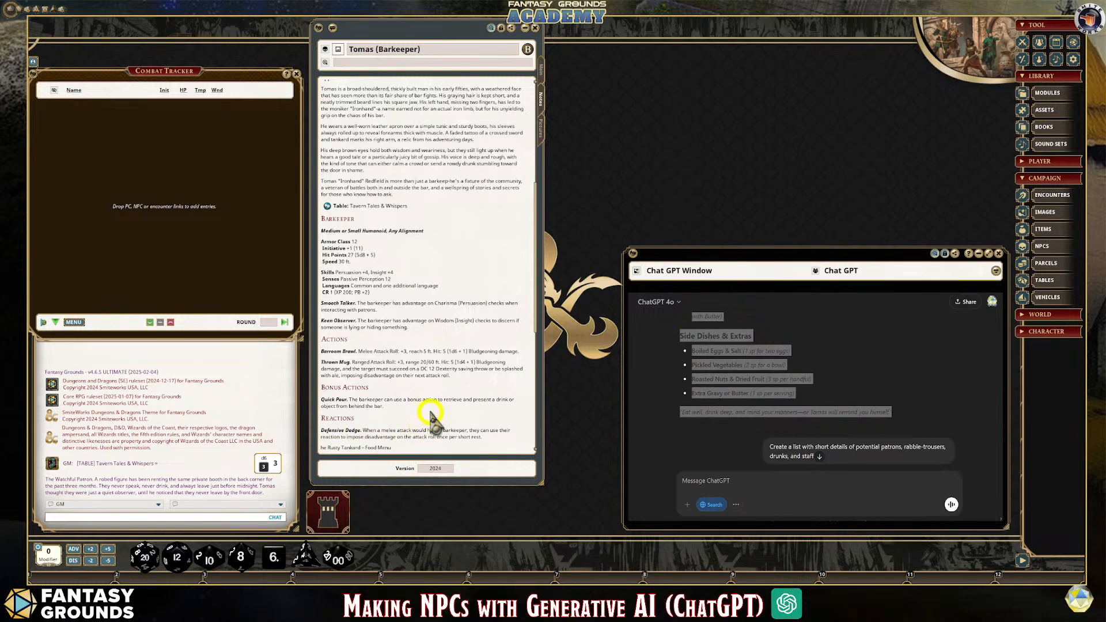
Correct the pasted menu title to "The Rusty Tankard – Food Menu" and format it as a heading
{"action": "scroll", "coordinate": [431, 410], "scroll_direction": "down", "scroll_amount": 3}
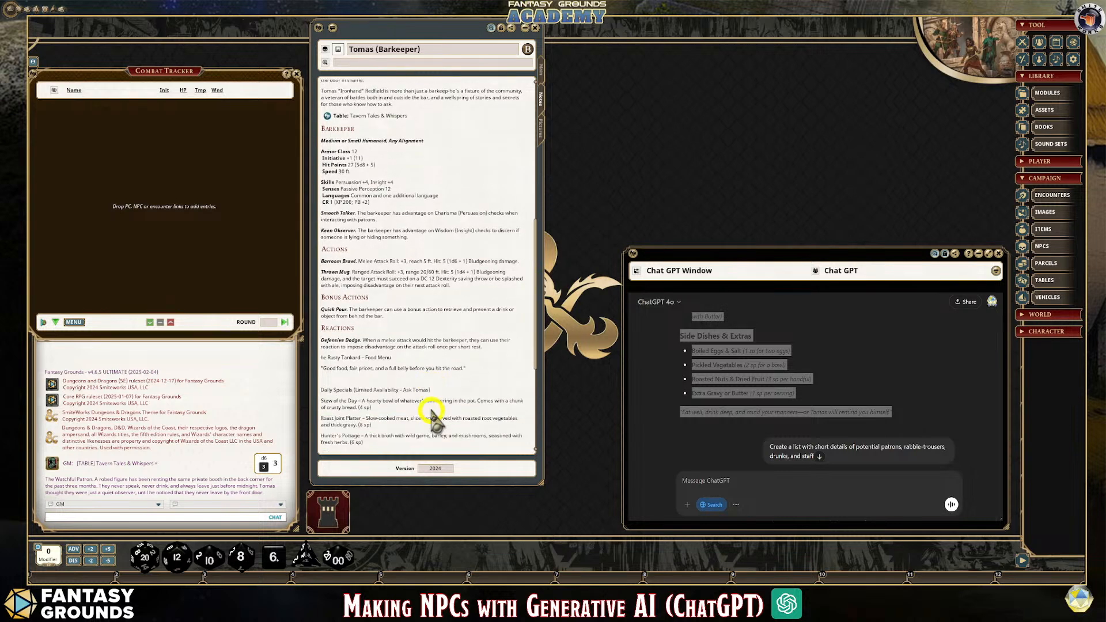
{"action": "scroll", "coordinate": [434, 418], "scroll_direction": "down", "scroll_amount": 2}
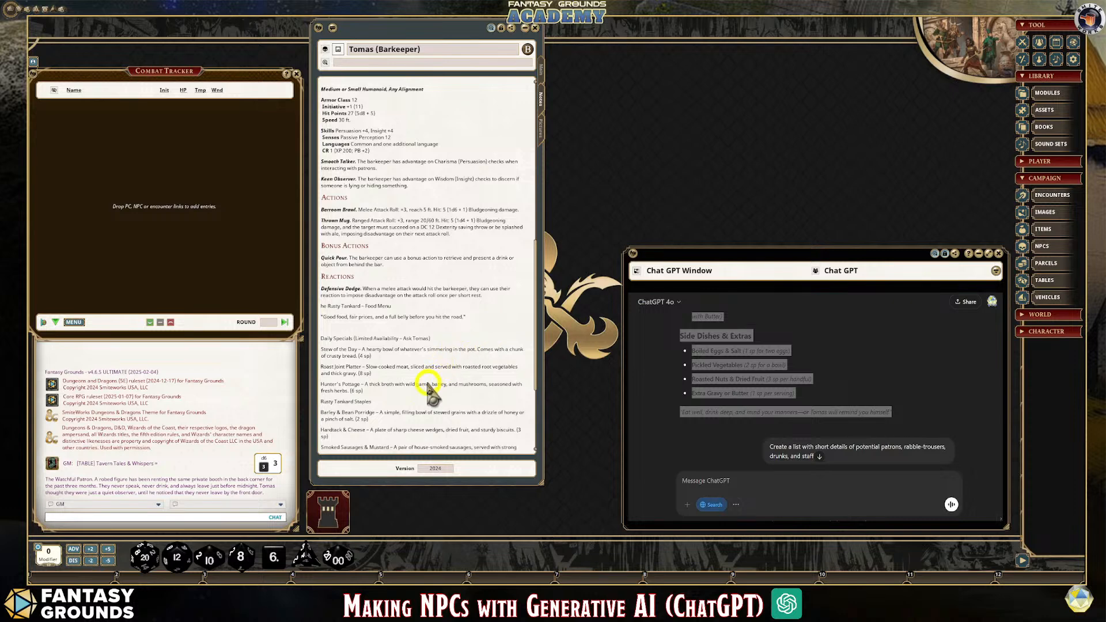
{"action": "scroll", "coordinate": [430, 383], "scroll_direction": "down", "scroll_amount": 1}
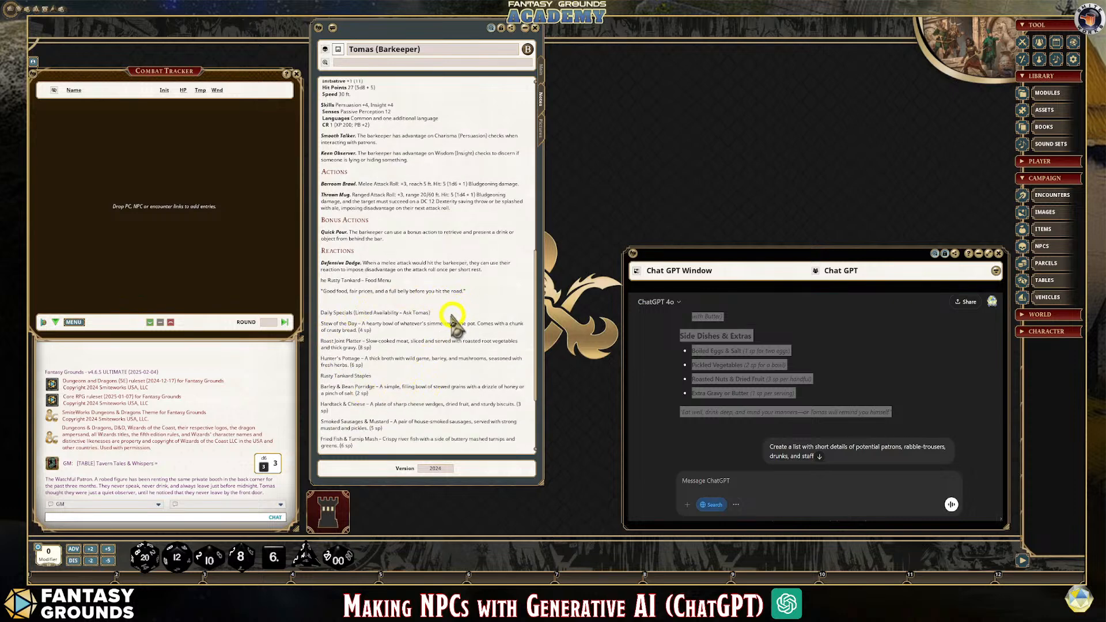
{"action": "left_click_drag", "start_coordinate": [431, 313], "coordinate": [320, 312]}
{"action": "left_click", "coordinate": [439, 301]}
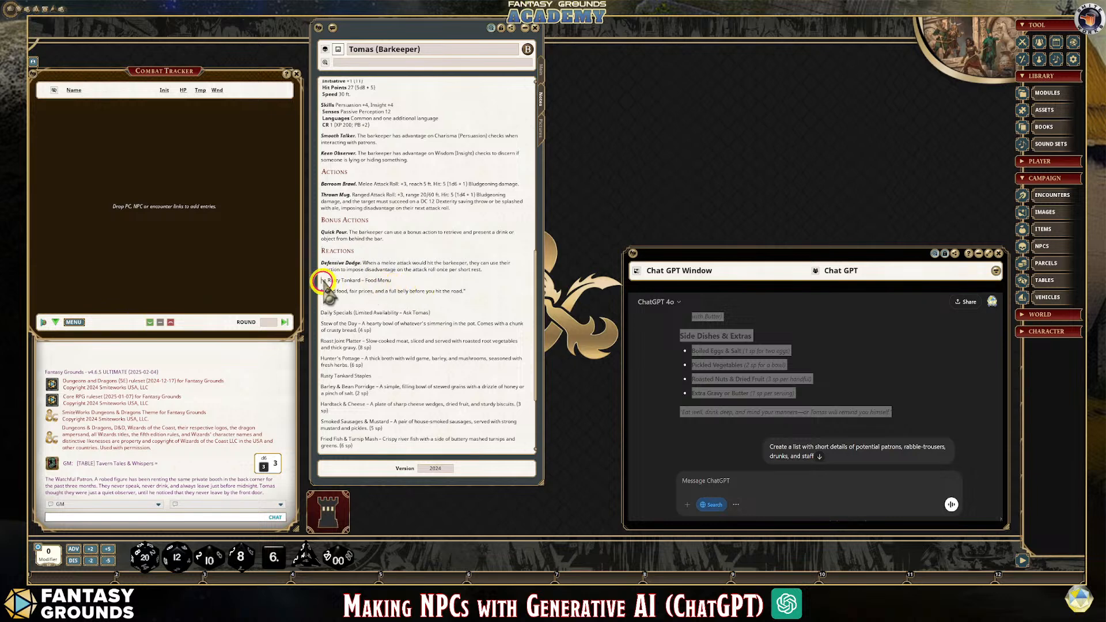
{"action": "left_click", "coordinate": [410, 294]}
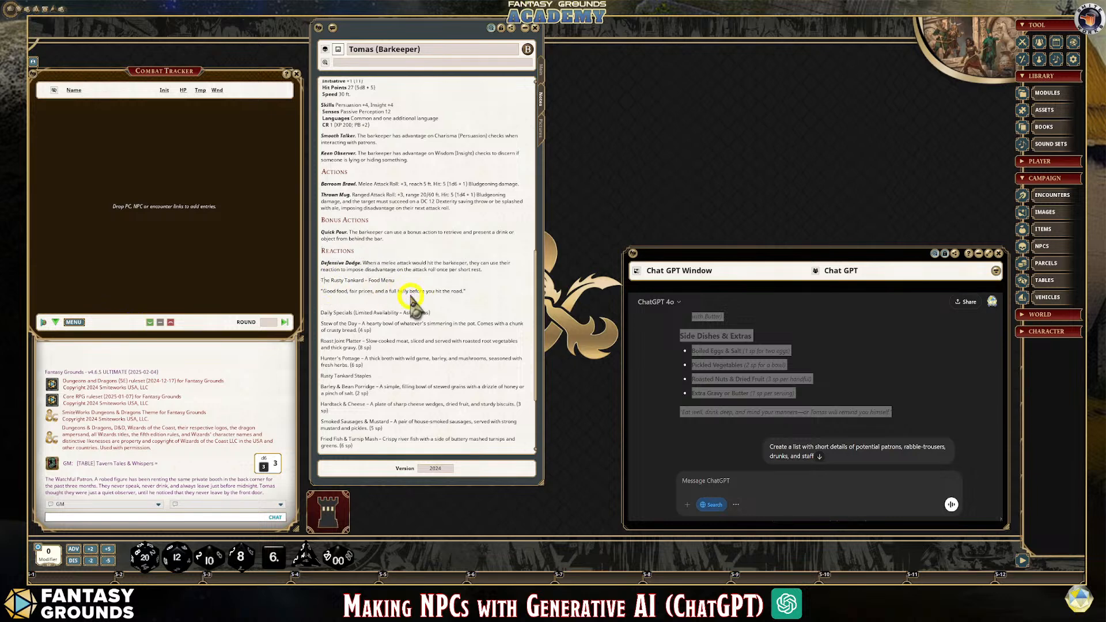
{"action": "left_click_drag", "start_coordinate": [319, 281], "coordinate": [456, 295]}
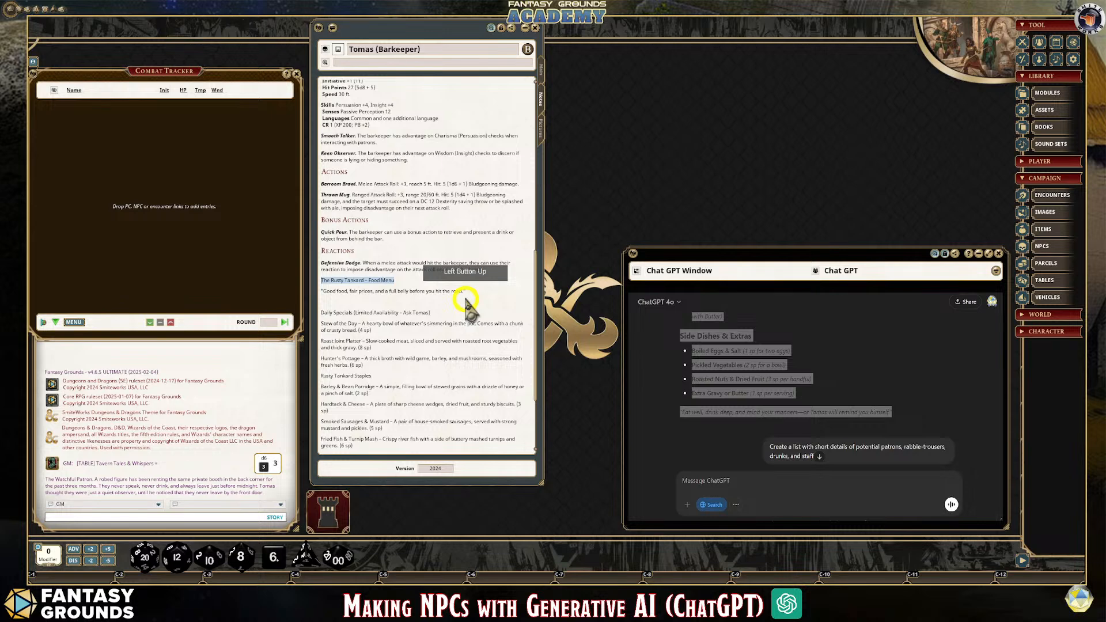
{"action": "key", "text": "ctrl+1"}
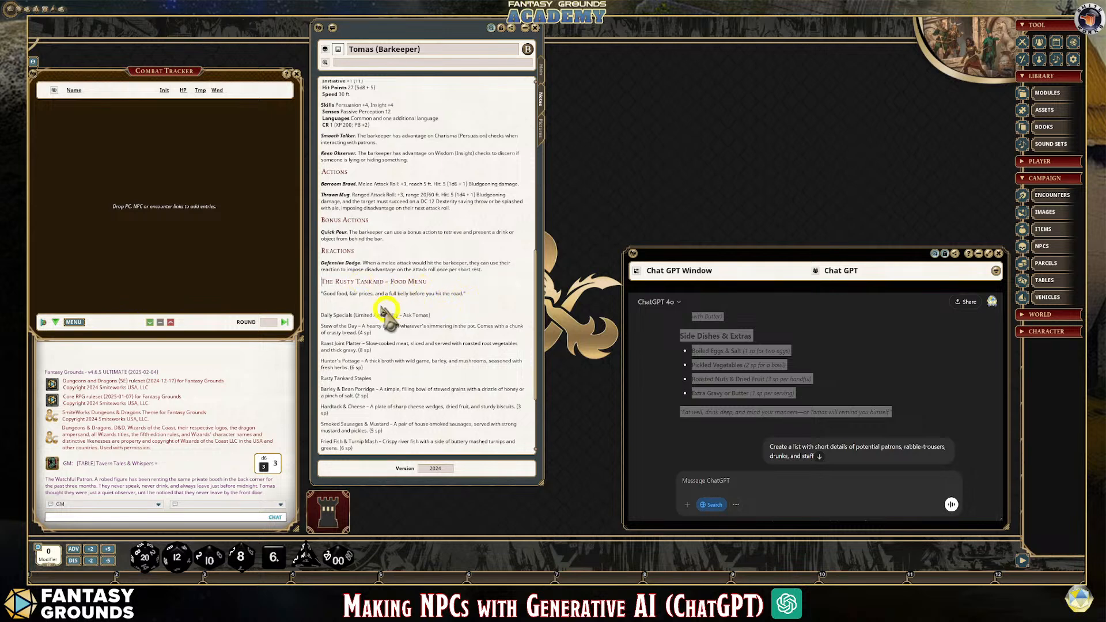
Remove the blank line above Daily Specials and italicize the "Good food, fair prices" tagline
{"action": "left_click", "coordinate": [390, 312]}
{"action": "key", "text": "BackSpace"}
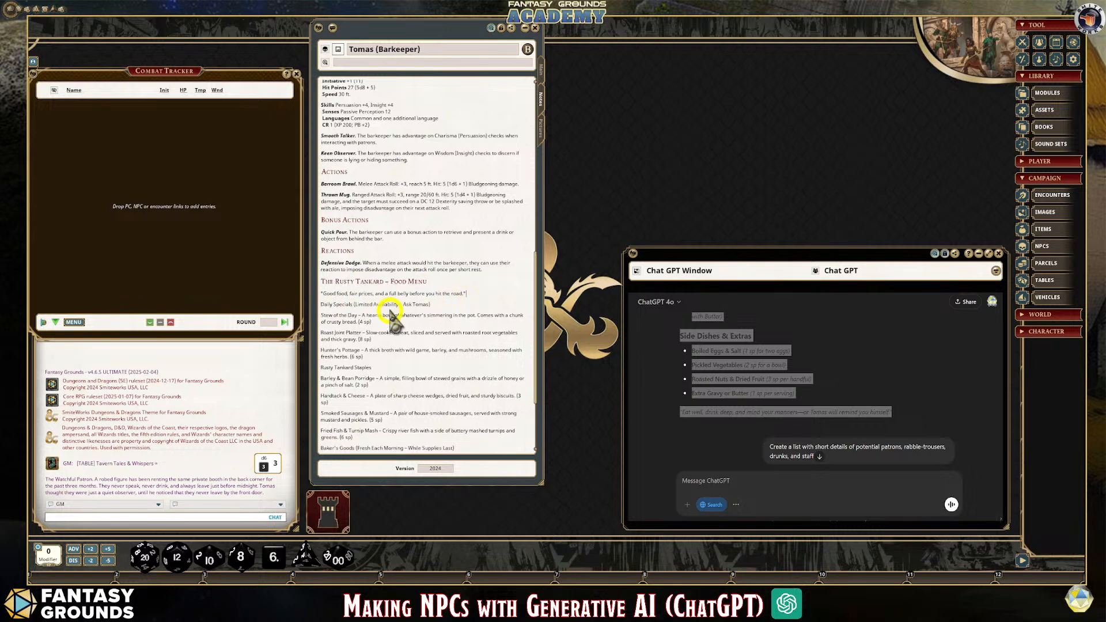
{"action": "left_click_drag", "start_coordinate": [466, 293], "coordinate": [318, 293]}
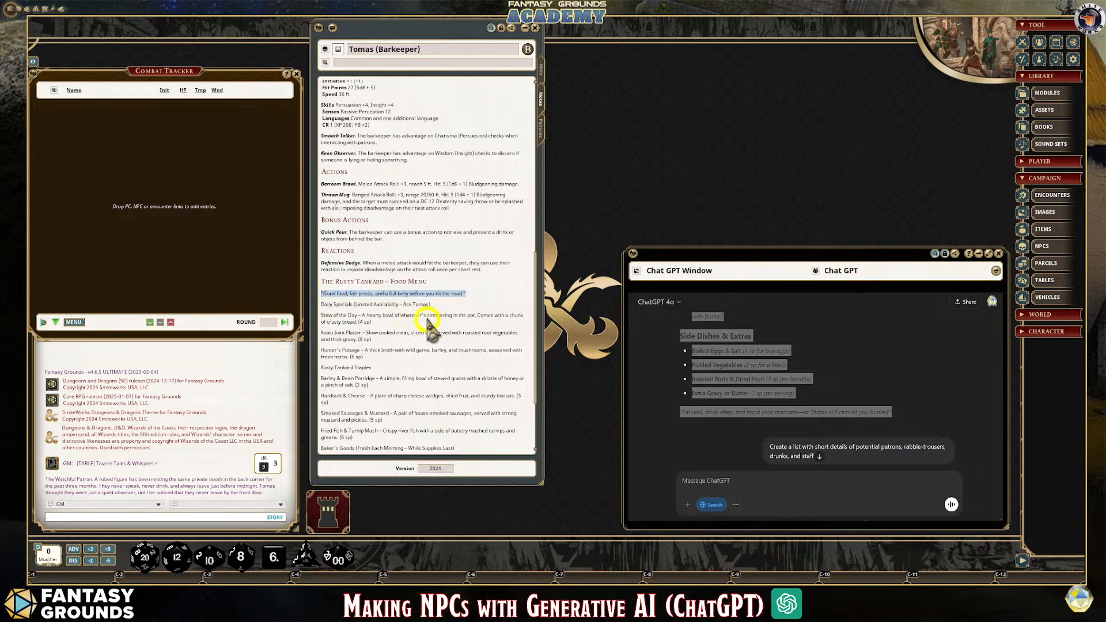
Make the menu subheadings "Daily Specials (Limited Availability – Ask Tomas)", "Rusty Tankard Staples" and "Side Dishes & Extras" bold
{"action": "left_click_drag", "start_coordinate": [444, 316], "coordinate": [319, 306]}
{"action": "left_click", "coordinate": [413, 305]}
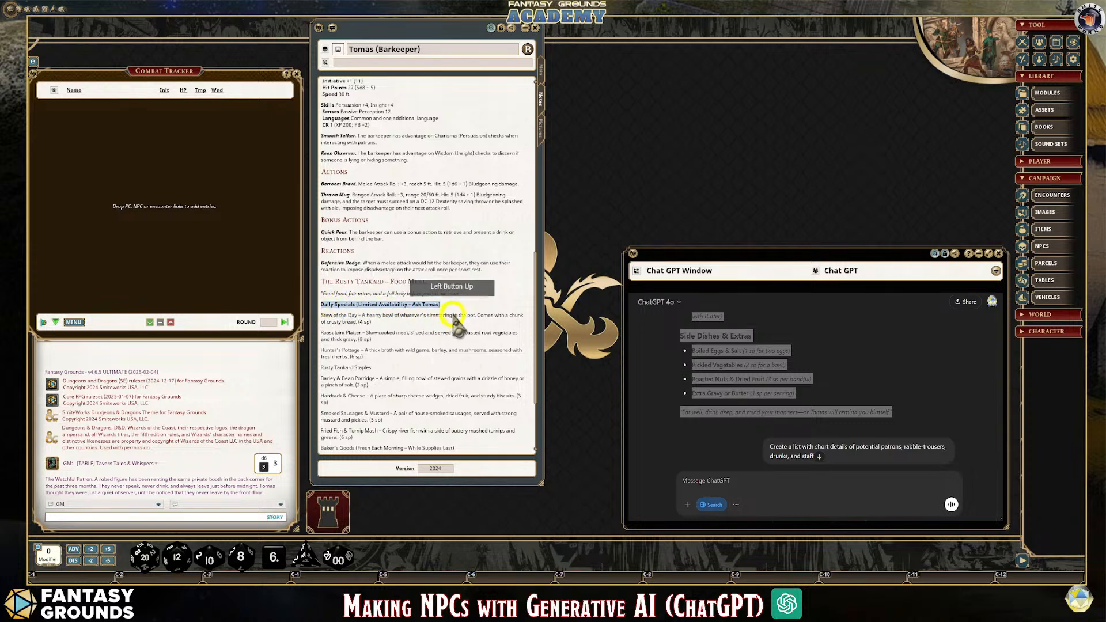
{"action": "scroll", "coordinate": [419, 357], "scroll_direction": "down", "scroll_amount": 1}
{"action": "left_click_drag", "start_coordinate": [317, 353], "coordinate": [427, 371]}
{"action": "key", "text": "ctrl+b"}
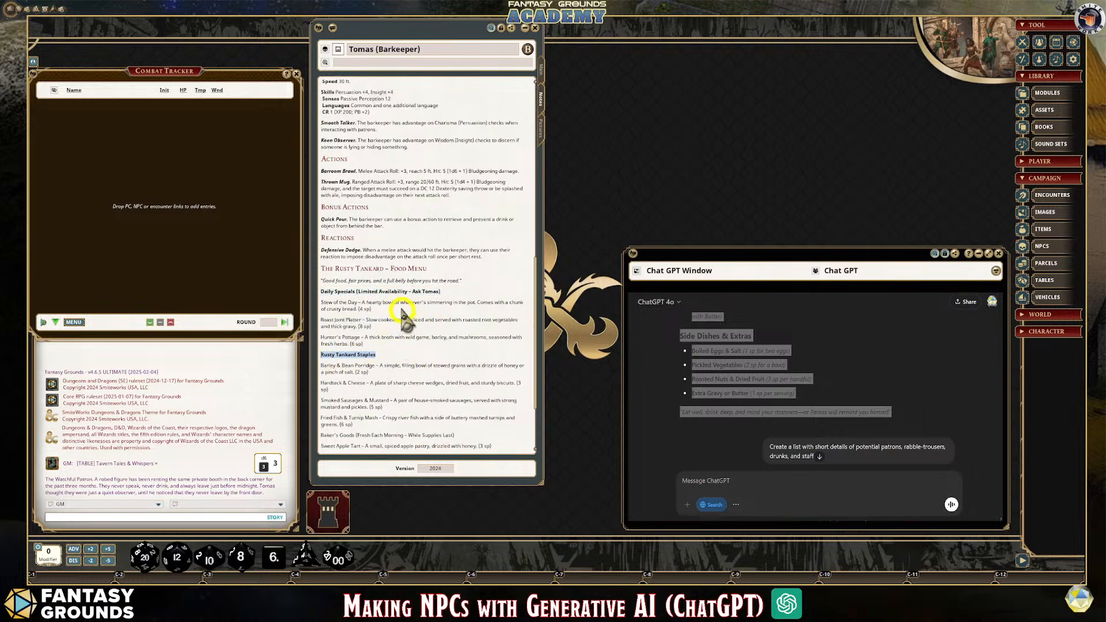
{"action": "scroll", "coordinate": [402, 396], "scroll_direction": "down", "scroll_amount": 2}
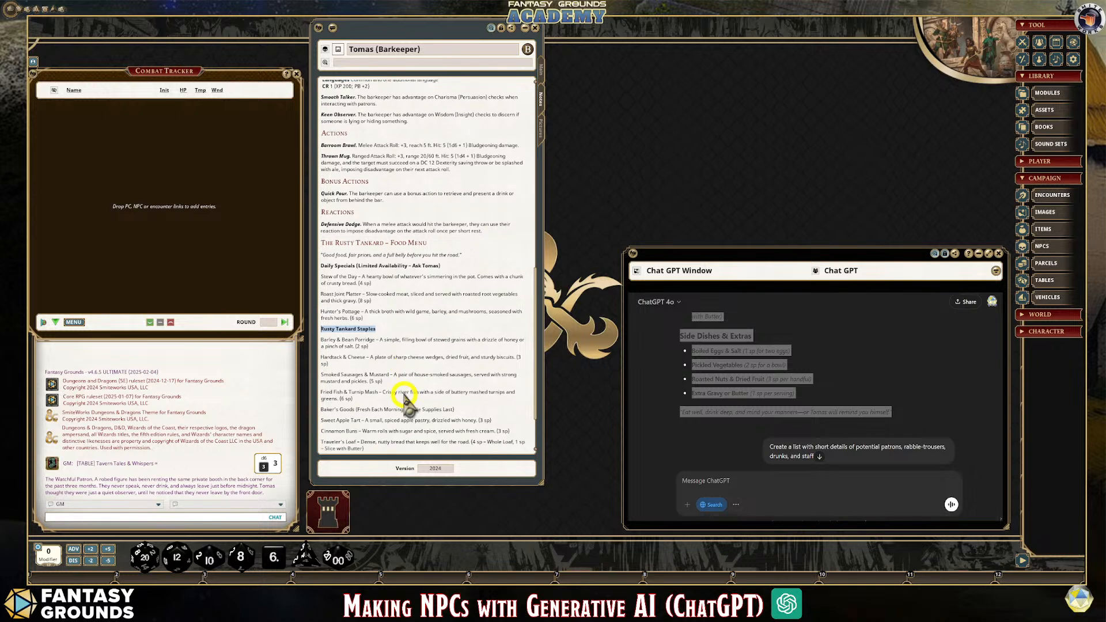
{"action": "scroll", "coordinate": [403, 403], "scroll_direction": "down", "scroll_amount": 1}
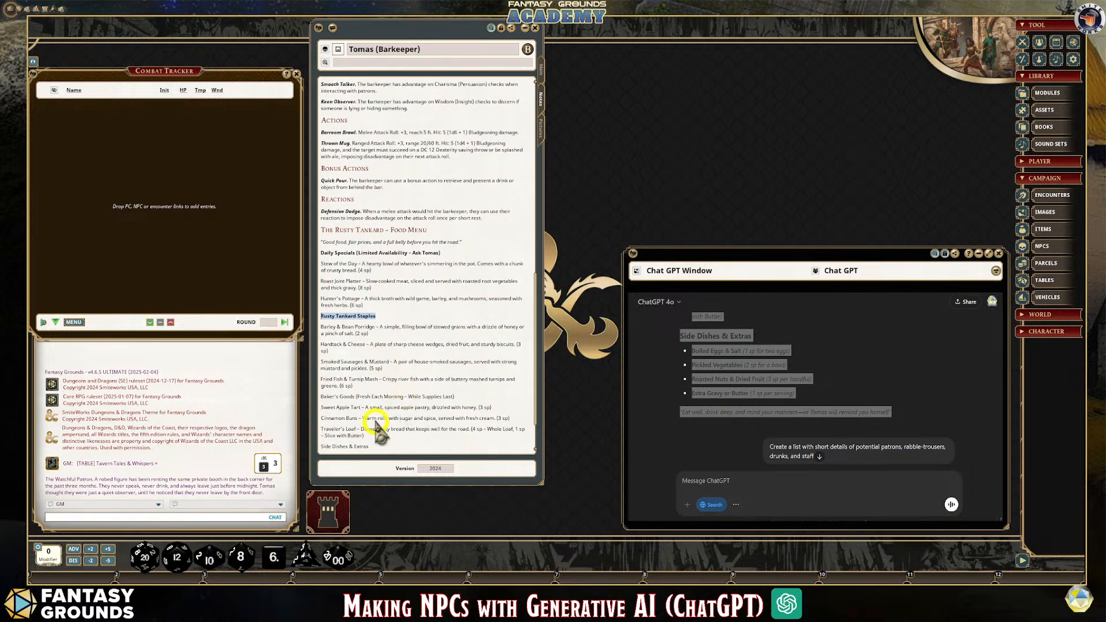
{"action": "left_click_drag", "start_coordinate": [316, 447], "coordinate": [396, 447]}
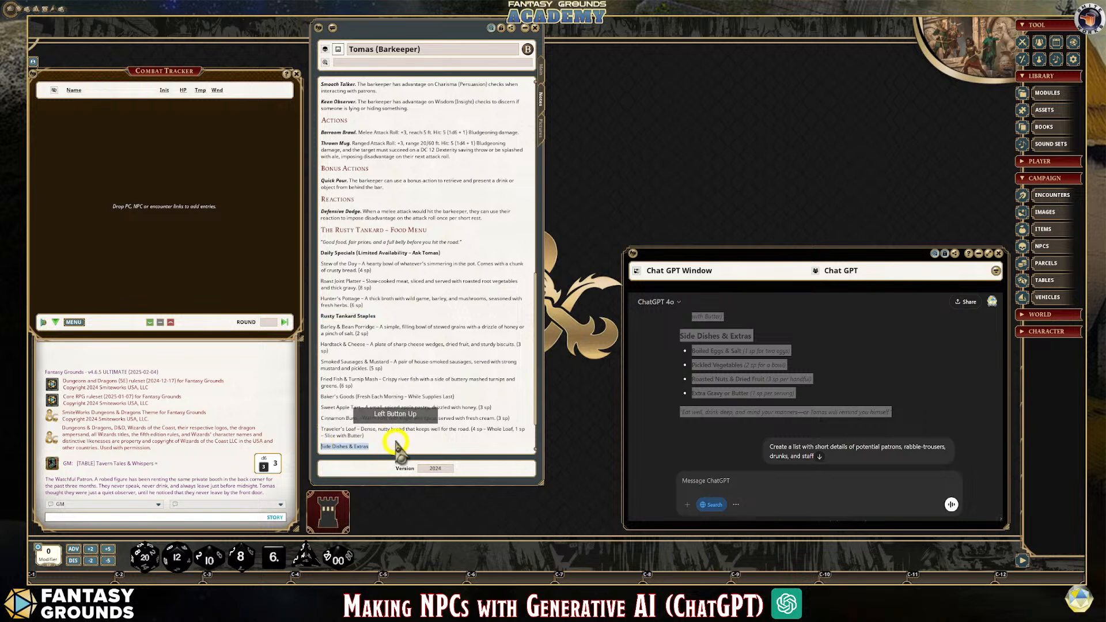
{"action": "key", "text": "ctrl+b"}
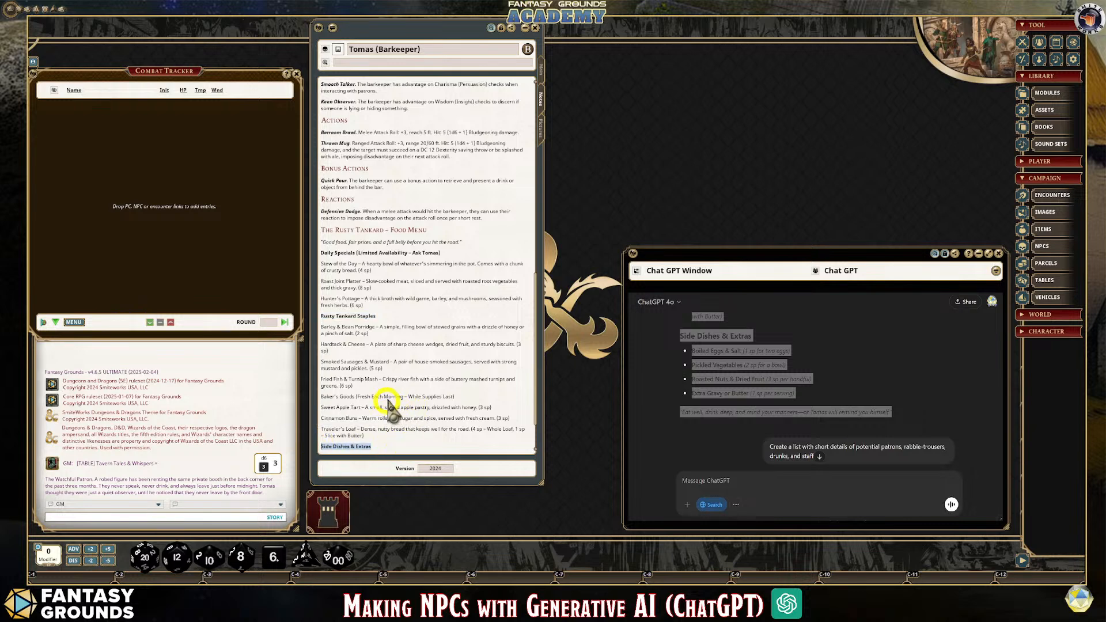
Make the "Baker's Goods (Fresh Each Morning – While Supplies Last)" subheading bold and italicize the menu's closing "Eat well, drink deep" line
{"action": "left_click_drag", "start_coordinate": [454, 396], "coordinate": [320, 397]}
{"action": "key", "text": "ctrl+b"}
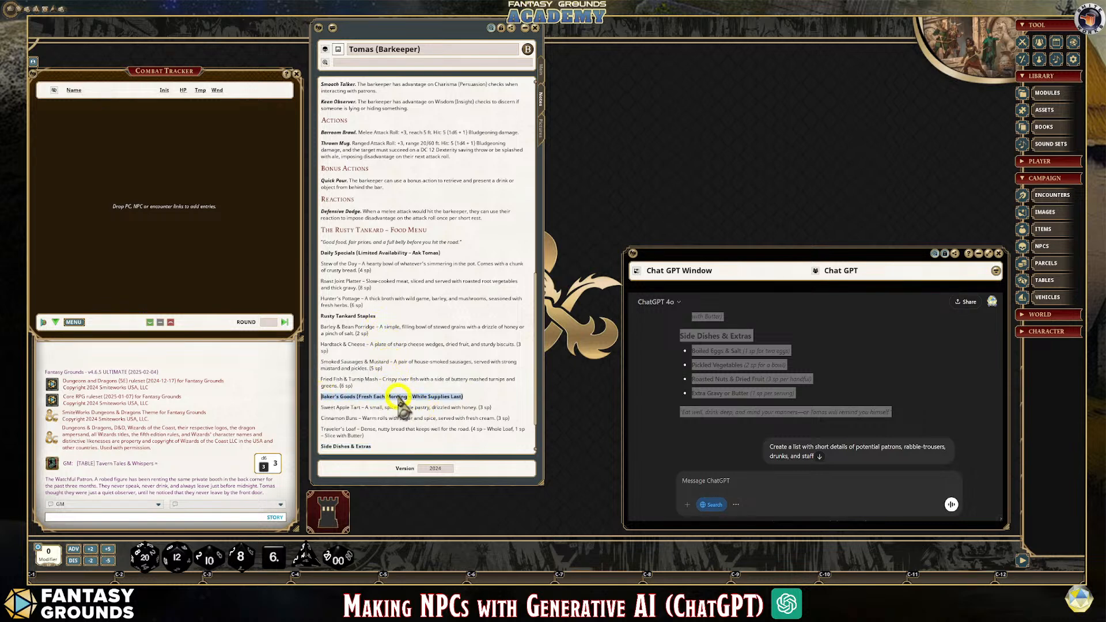
{"action": "scroll", "coordinate": [414, 408], "scroll_direction": "down", "scroll_amount": 3}
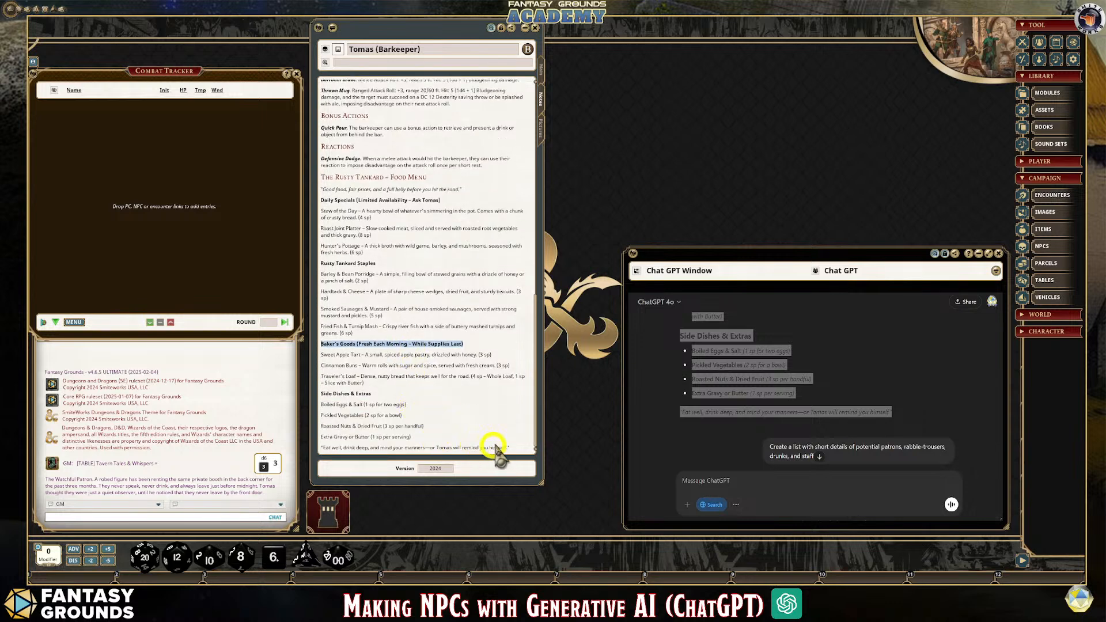
{"action": "left_click", "coordinate": [514, 449]}
{"action": "left_click_drag", "start_coordinate": [513, 448], "coordinate": [311, 449]}
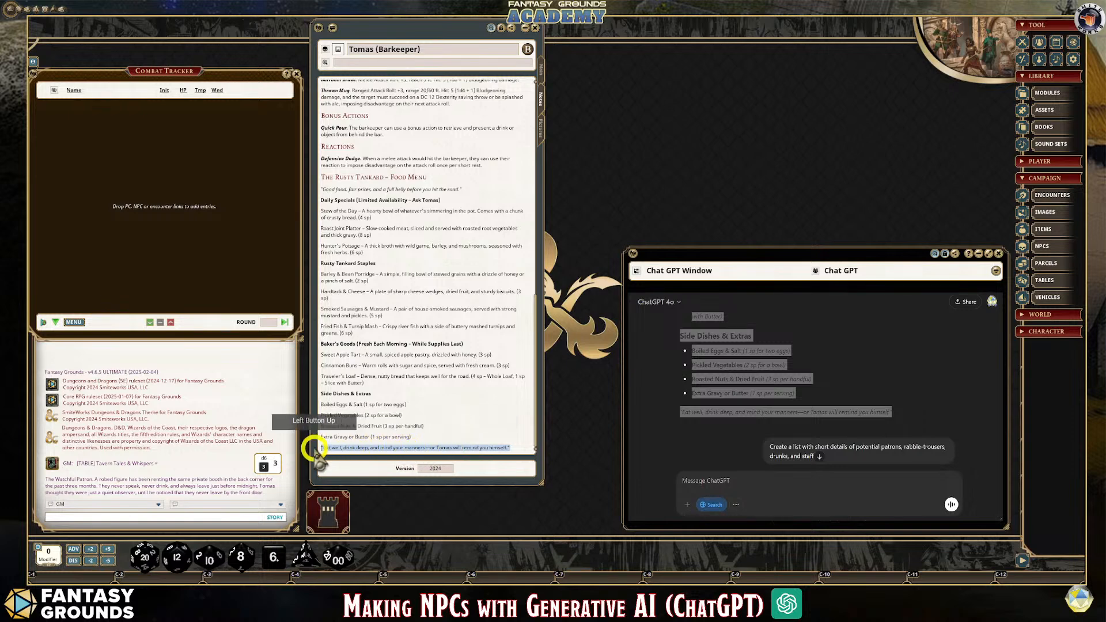
{"action": "left_click", "coordinate": [425, 426]}
{"action": "left_click", "coordinate": [356, 397]}
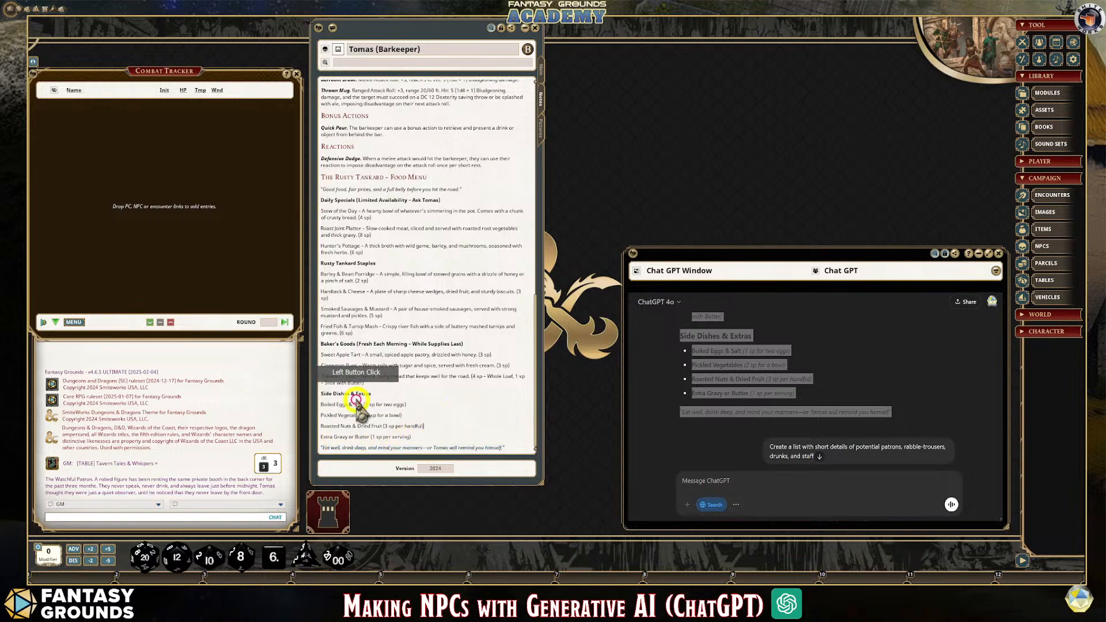
{"action": "scroll", "coordinate": [411, 397], "scroll_direction": "up", "scroll_amount": 1}
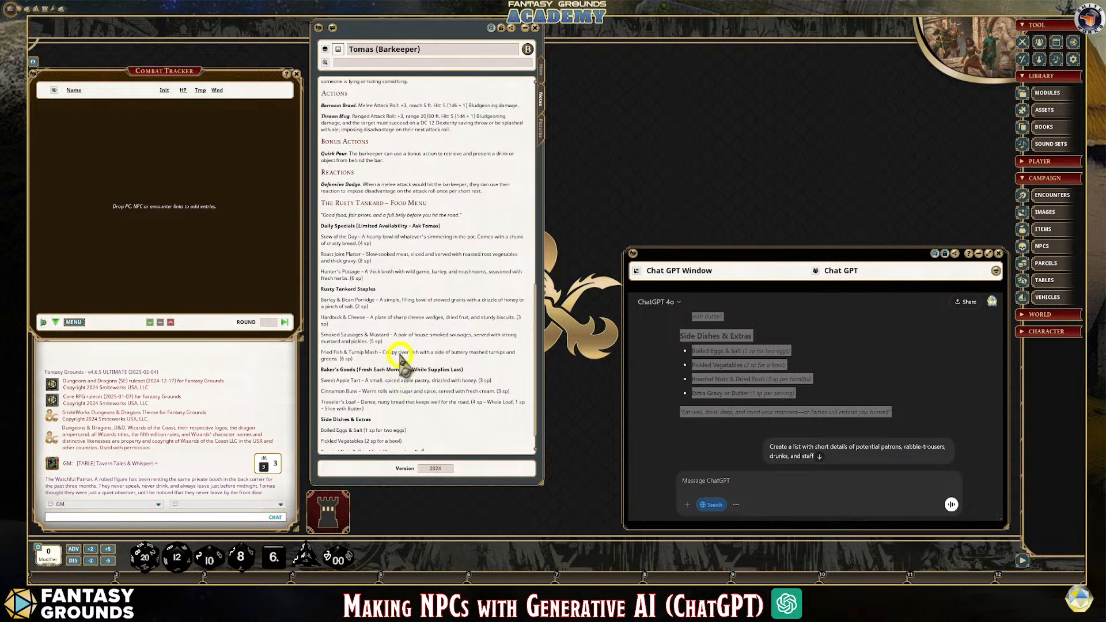
{"action": "scroll", "coordinate": [405, 362], "scroll_direction": "up", "scroll_amount": 2}
{"action": "scroll", "coordinate": [405, 355], "scroll_direction": "down", "scroll_amount": 3}
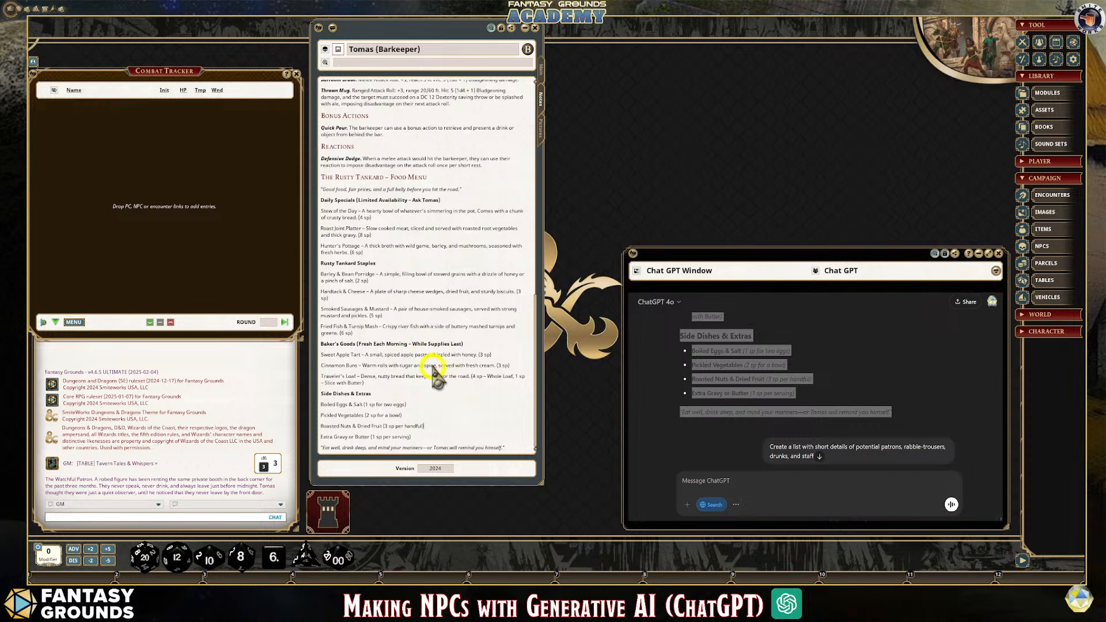
{"action": "scroll", "coordinate": [406, 380], "scroll_direction": "up", "scroll_amount": 2}
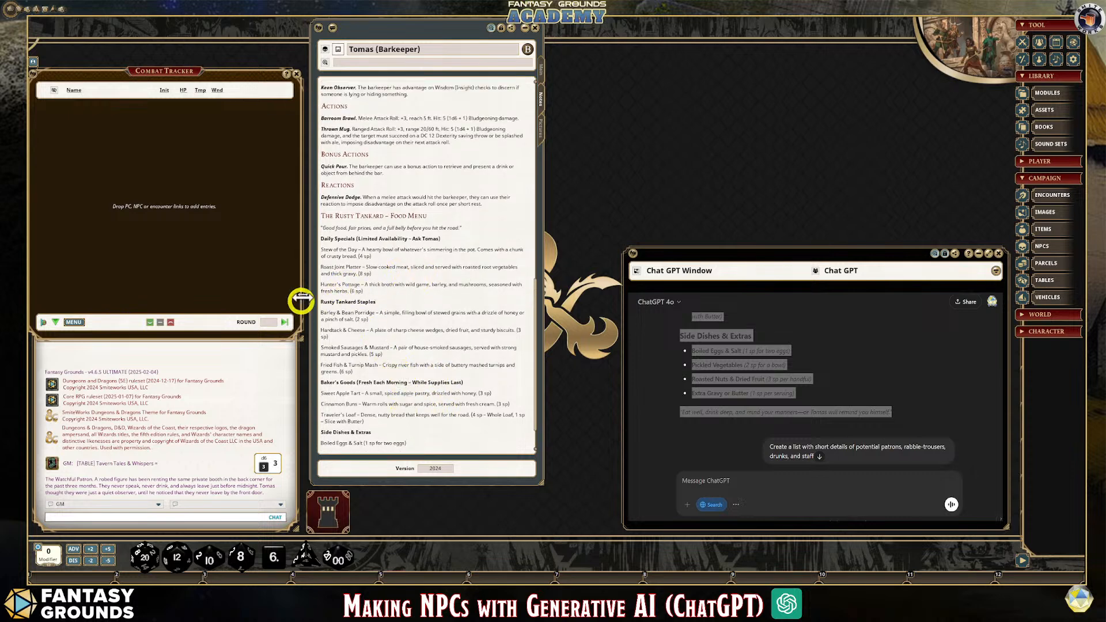
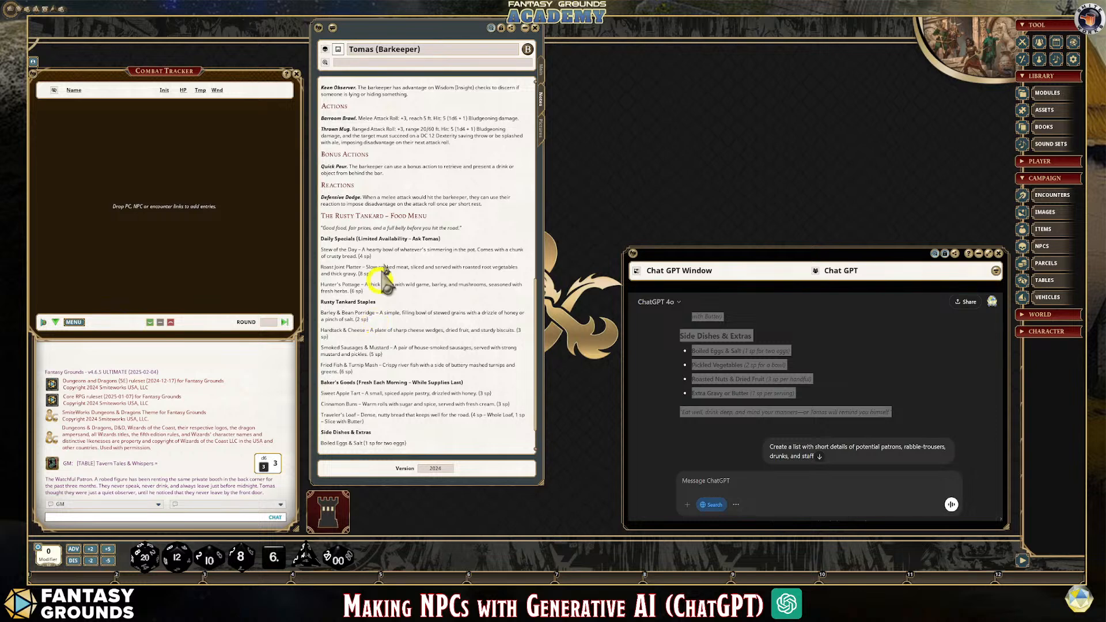
Insert a blank line between the Defensive Dodge reaction and the food menu heading in the barkeeper's notes
{"action": "scroll", "coordinate": [430, 231], "scroll_direction": "up", "scroll_amount": 3}
{"action": "scroll", "coordinate": [430, 229], "scroll_direction": "up", "scroll_amount": 6}
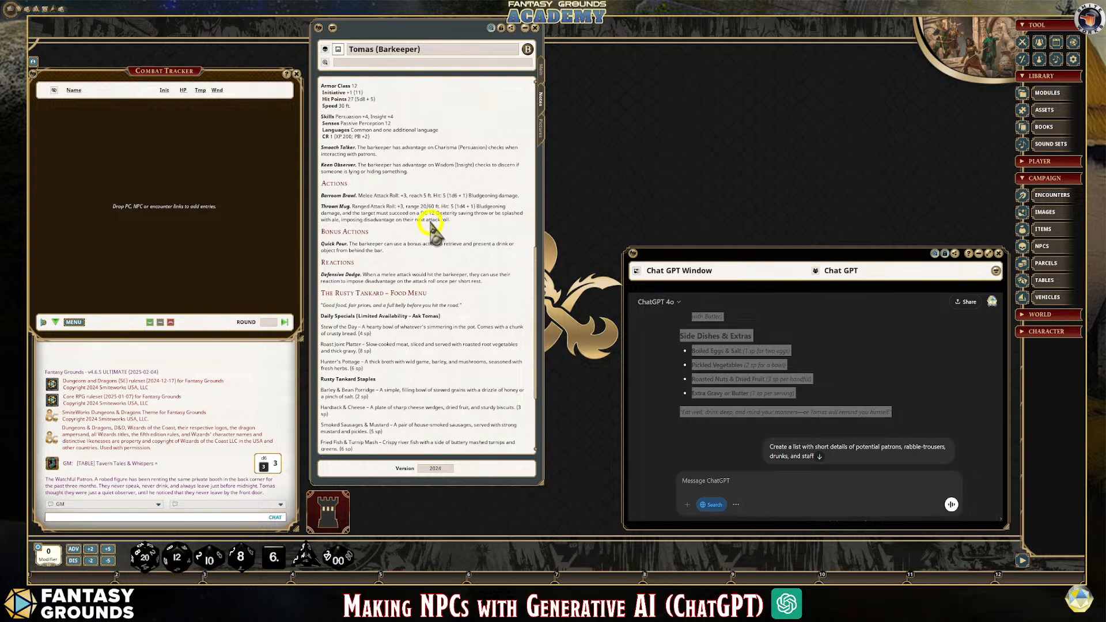
{"action": "scroll", "coordinate": [433, 227], "scroll_direction": "down", "scroll_amount": 3}
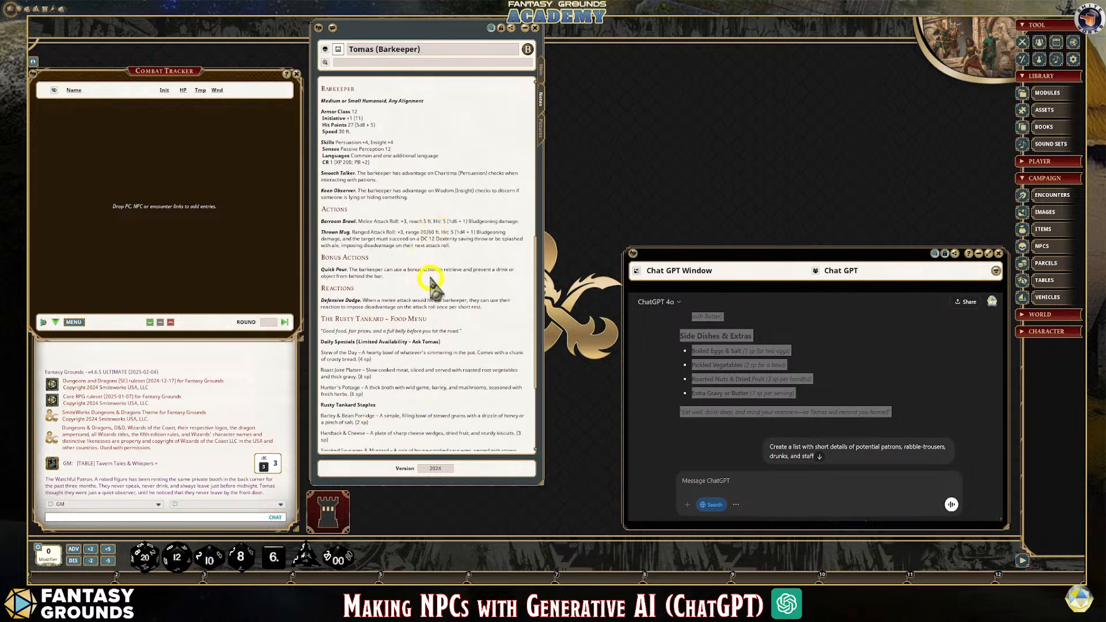
{"action": "left_click", "coordinate": [512, 315]}
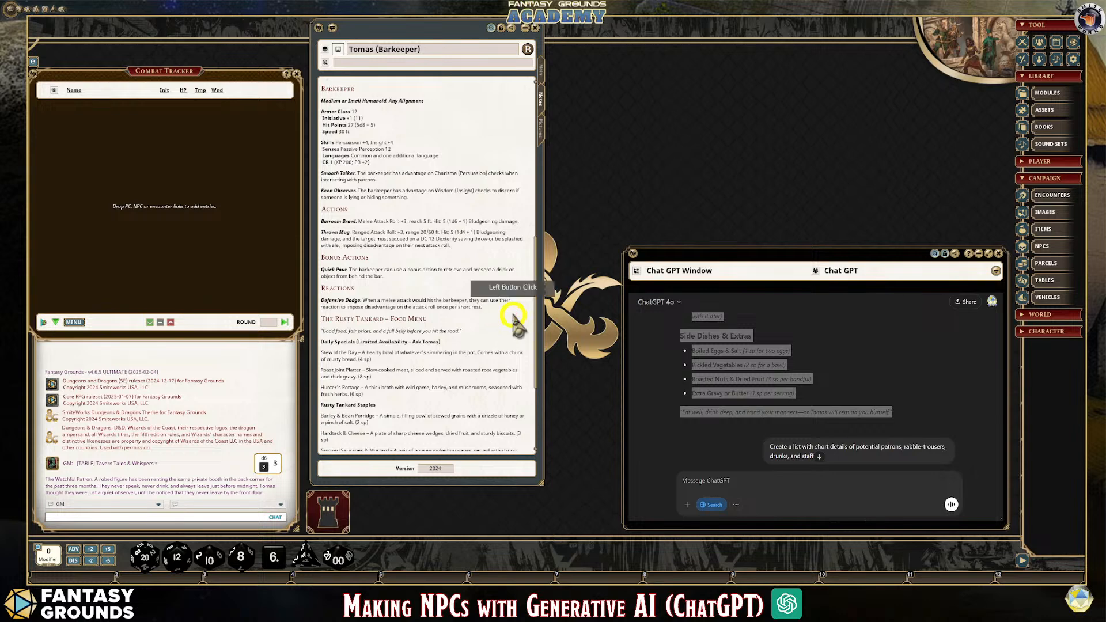
{"action": "key", "text": "Return"}
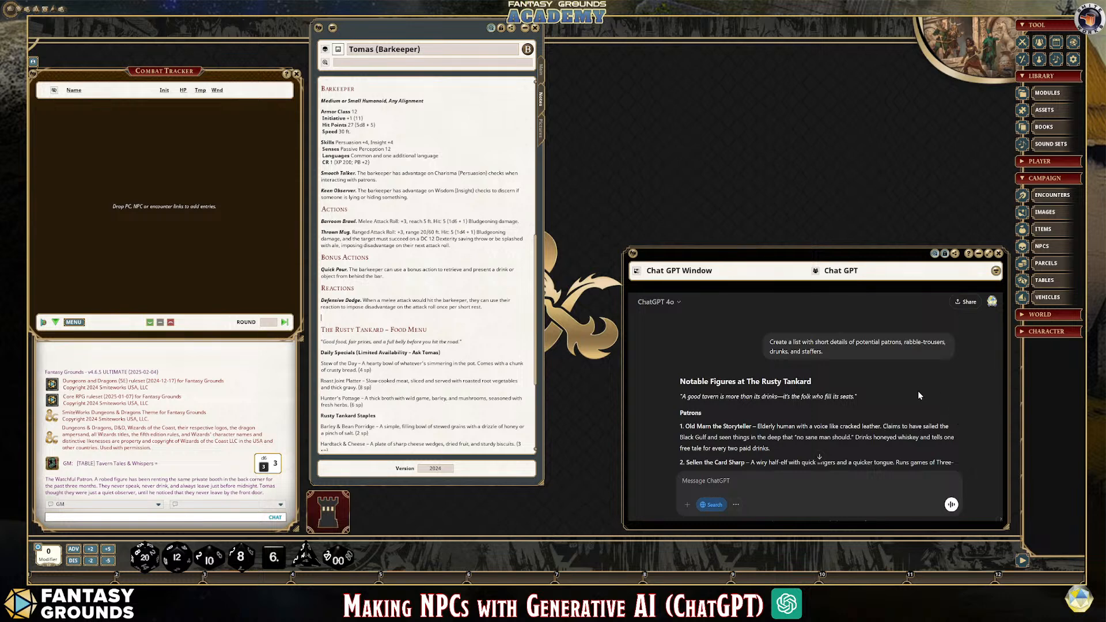
Select the whole "Notable Figures at The Rusty Tankard" list in the ChatGPT reply, from its title through entry 10
{"action": "scroll", "coordinate": [889, 393], "scroll_direction": "up", "scroll_amount": 5}
{"action": "scroll", "coordinate": [835, 390], "scroll_direction": "down", "scroll_amount": 3}
{"action": "scroll", "coordinate": [836, 394], "scroll_direction": "down", "scroll_amount": 5}
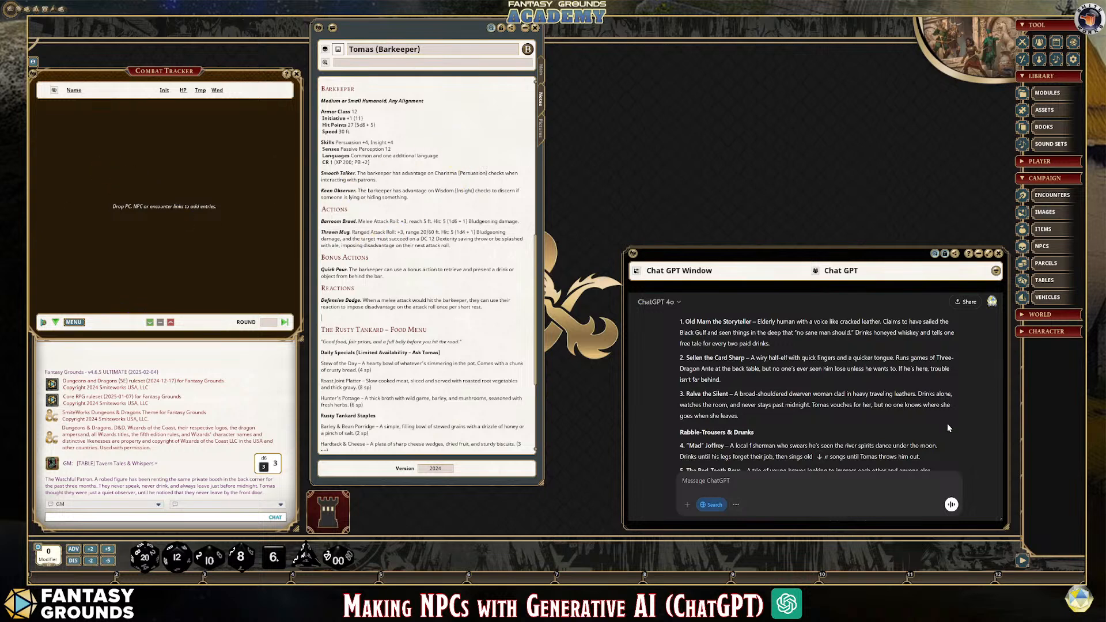
{"action": "scroll", "coordinate": [952, 431], "scroll_direction": "up", "scroll_amount": 3}
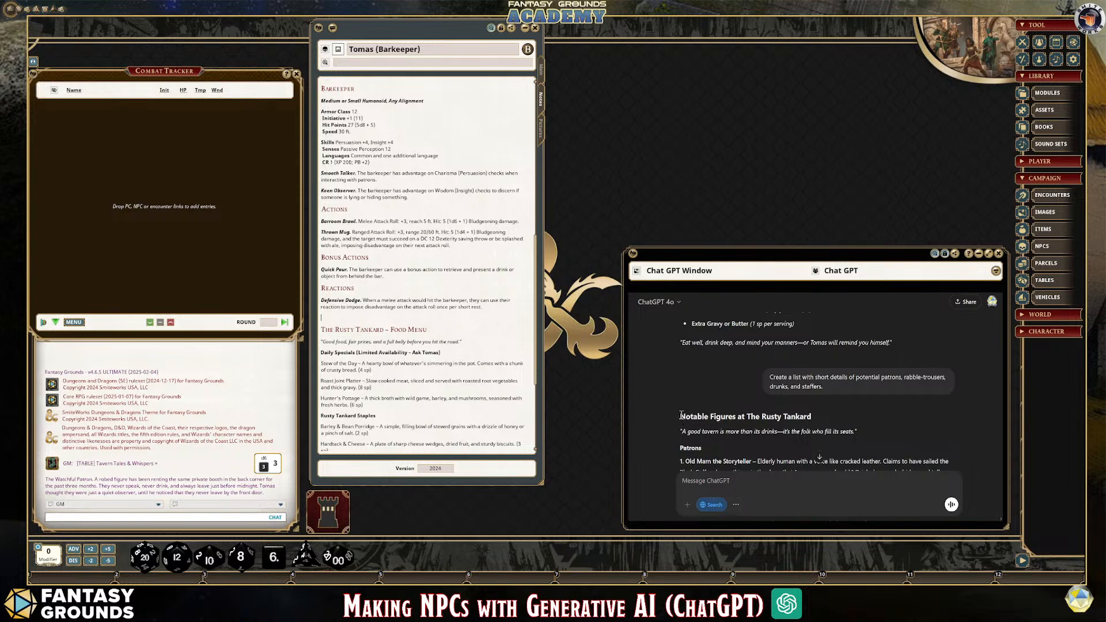
{"action": "left_click_drag", "start_coordinate": [681, 415], "coordinate": [882, 436]}
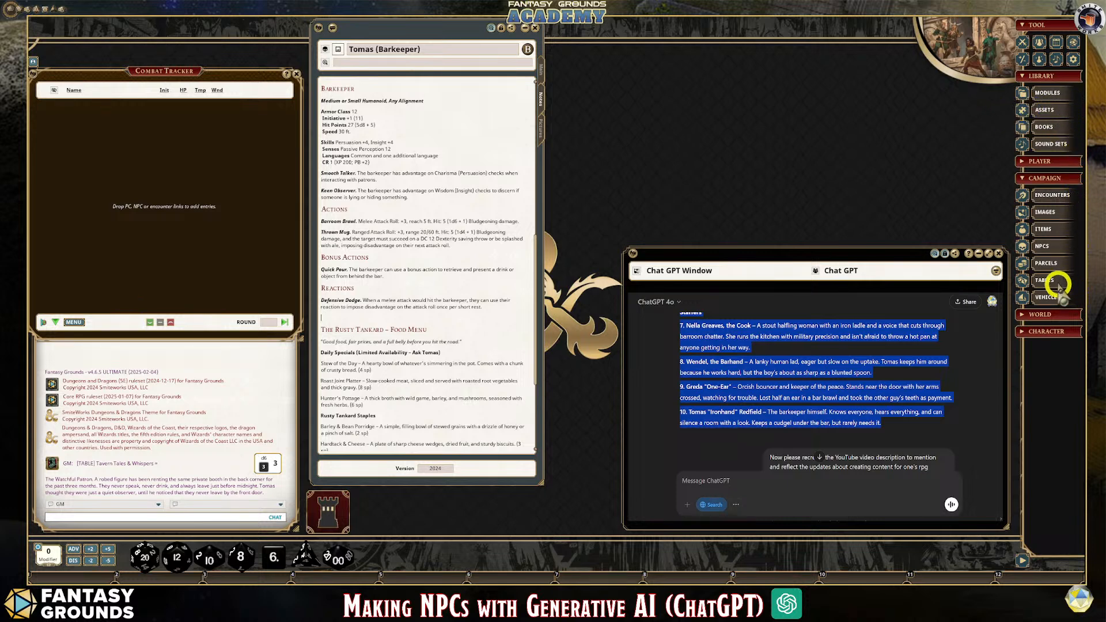
Open the campaign's Story list, place it beside the barkeeper's sheet and make its window taller
{"action": "left_click", "coordinate": [1041, 316]}
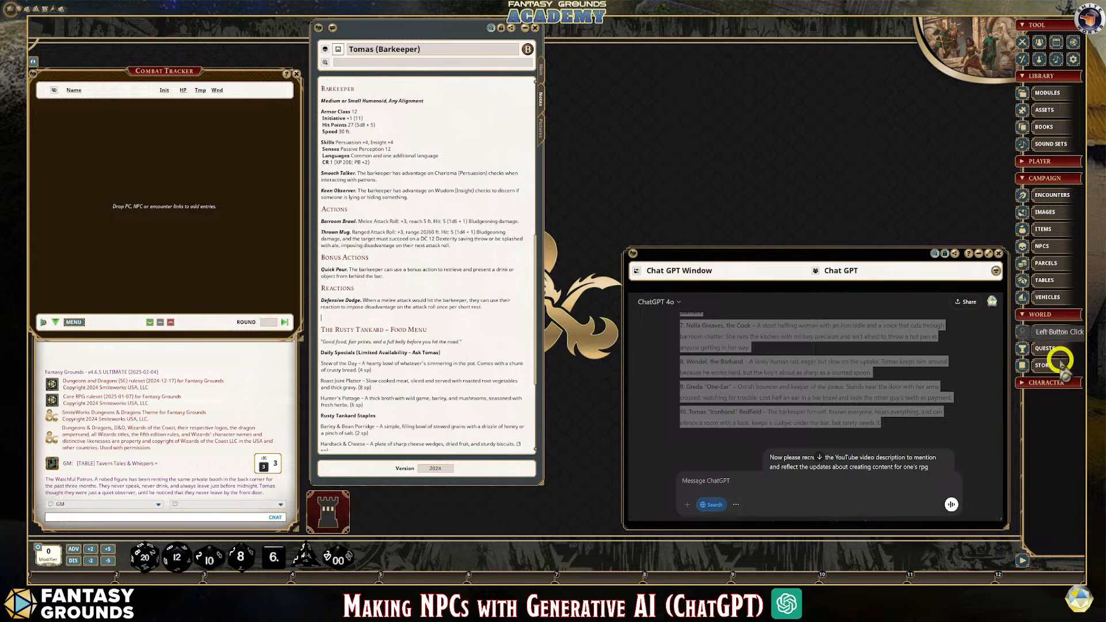
{"action": "left_click", "coordinate": [1050, 371]}
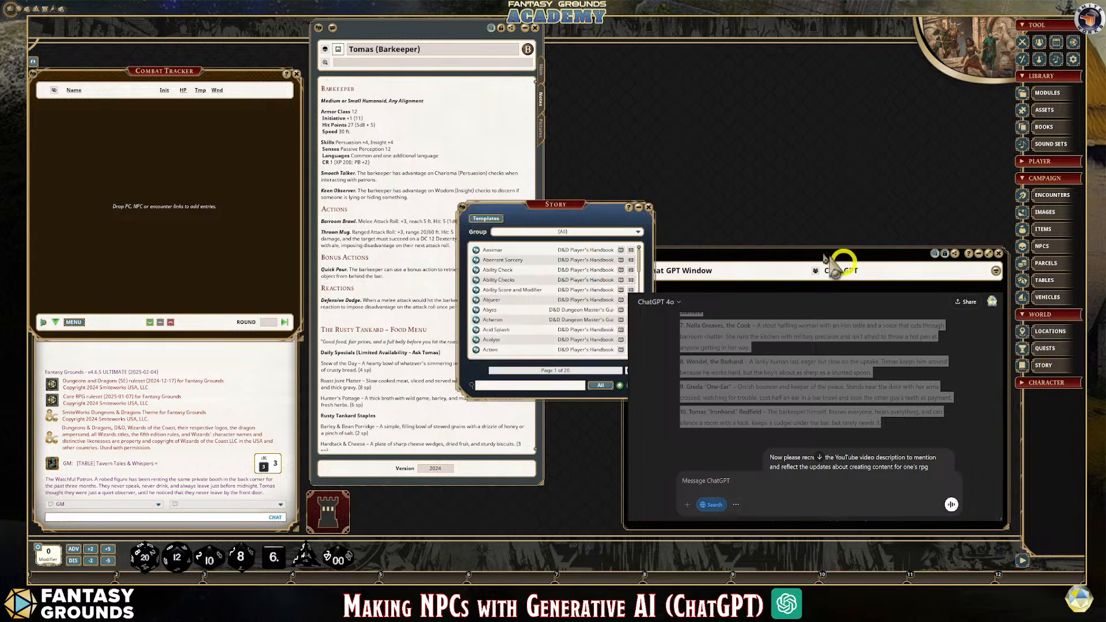
{"action": "left_click_drag", "start_coordinate": [567, 202], "coordinate": [659, 13]}
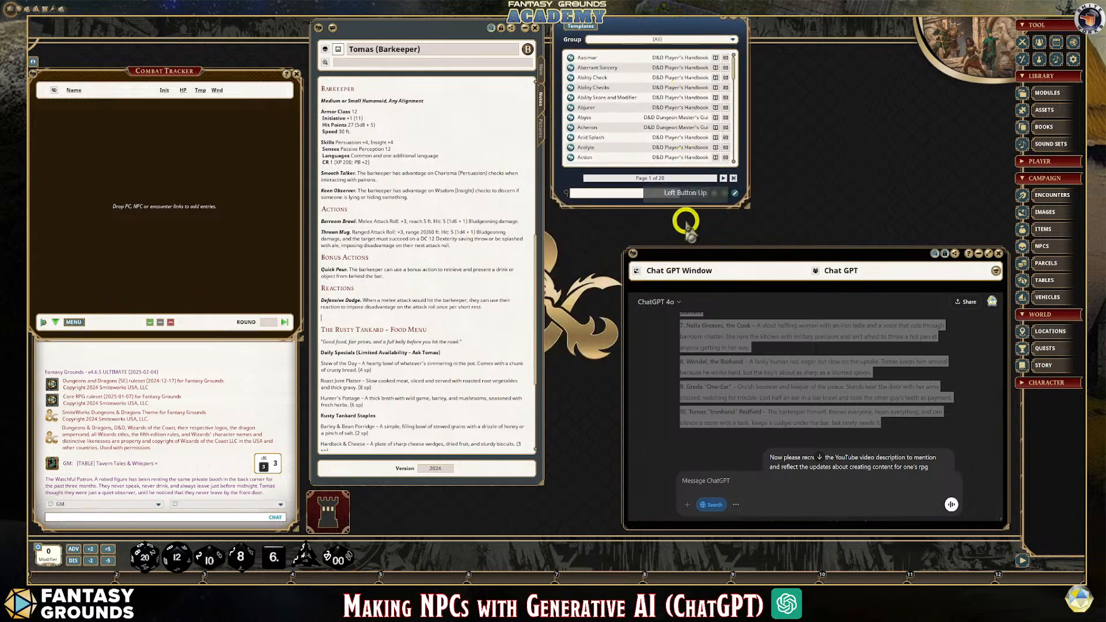
{"action": "left_click_drag", "start_coordinate": [686, 207], "coordinate": [693, 271]}
{"action": "mouse_move", "coordinate": [646, 20]}
{"action": "left_mouse_down"}
{"action": "mouse_move", "coordinate": [644, 47]}
{"action": "mouse_move", "coordinate": [644, 27]}
{"action": "left_mouse_up"}
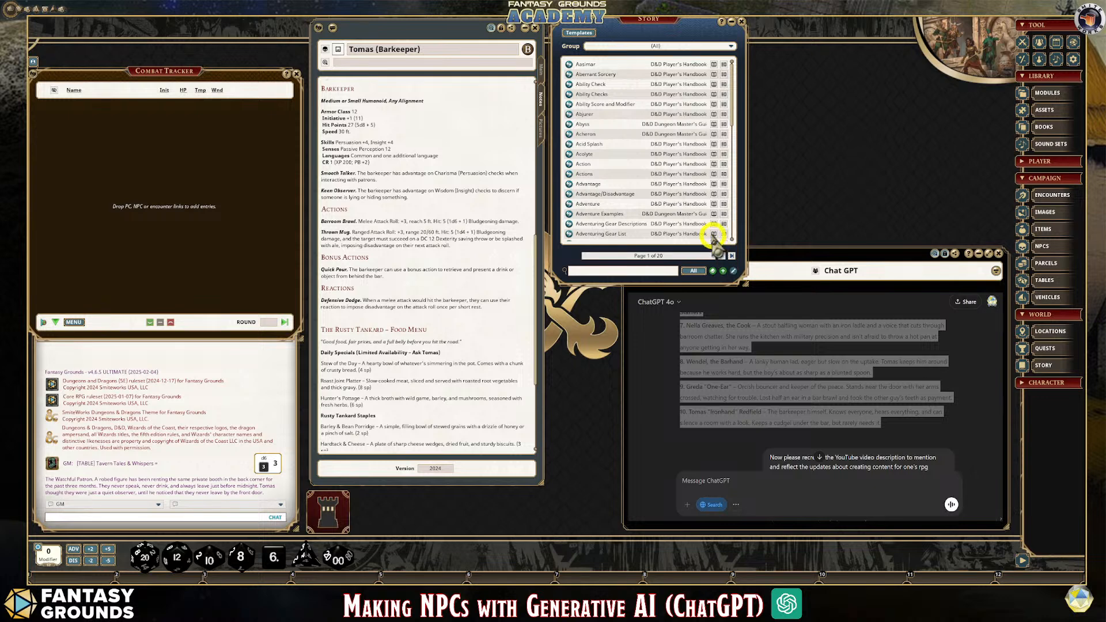
Add a story group named "The Rusty Tankard" and filter the Story list to that group
{"action": "left_click", "coordinate": [731, 47]}
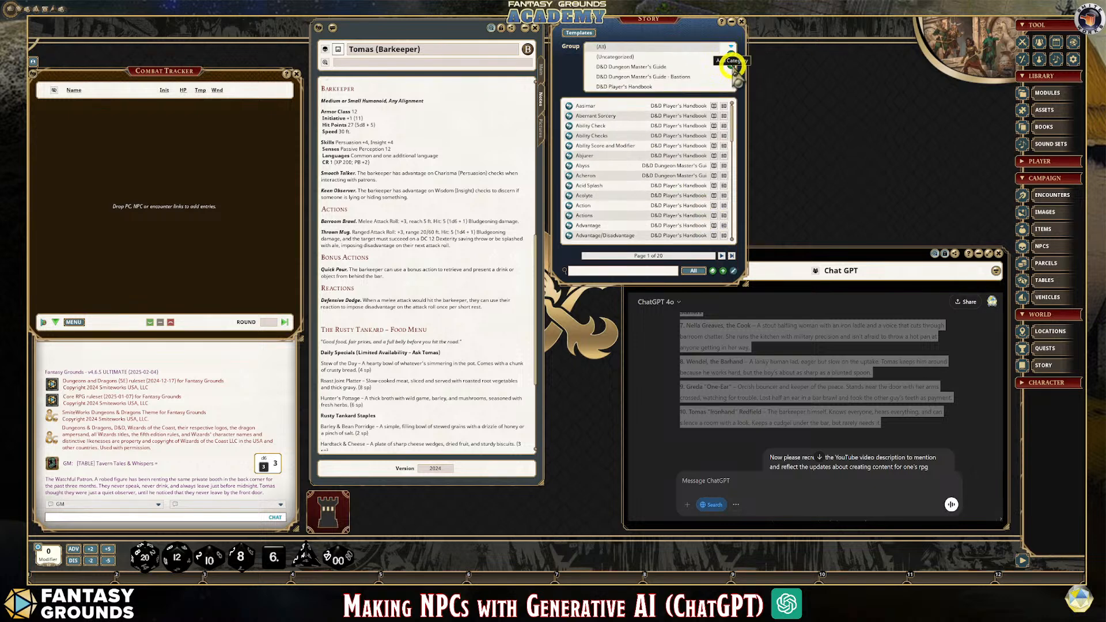
{"action": "left_click", "coordinate": [731, 65]}
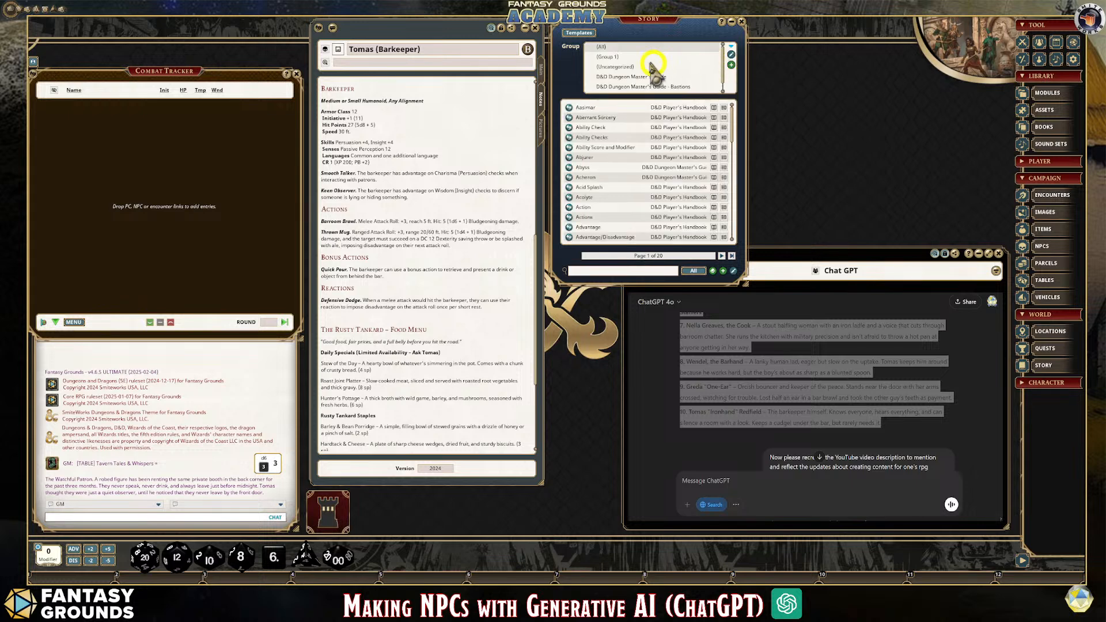
{"action": "left_click", "coordinate": [731, 54]}
{"action": "left_click_drag", "start_coordinate": [642, 57], "coordinate": [579, 58]}
{"action": "type", "text": "The Rusty"}
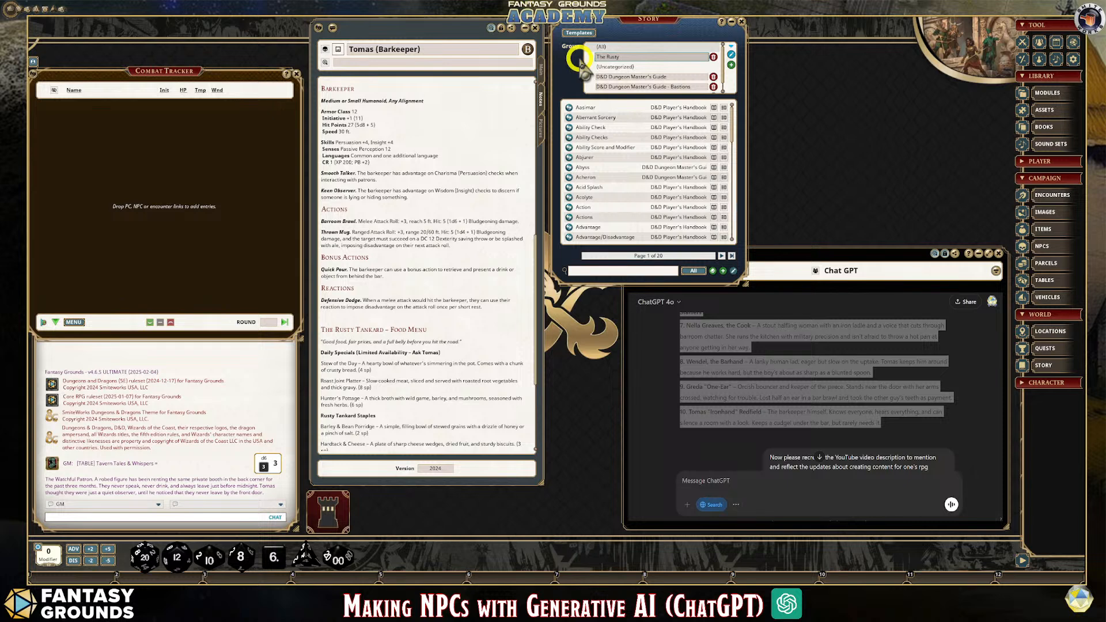
{"action": "key", "text": "shift"}
{"action": "type", "text": "sty Tankard"}
{"action": "key", "text": "Return"}
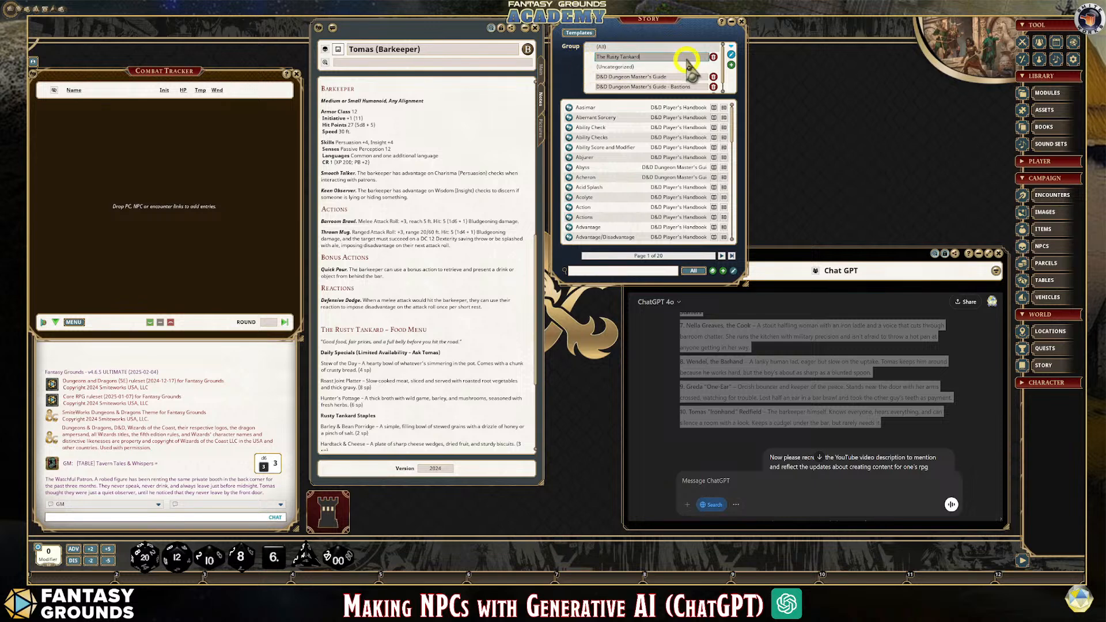
{"action": "left_click", "coordinate": [732, 53]}
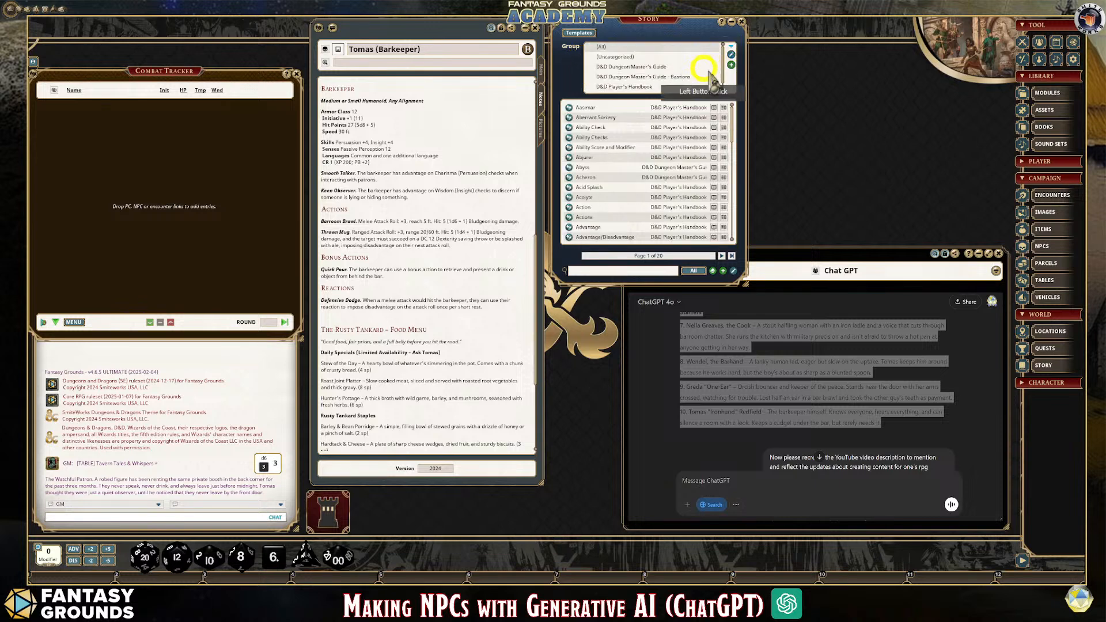
{"action": "scroll", "coordinate": [662, 66], "scroll_direction": "down", "scroll_amount": 1}
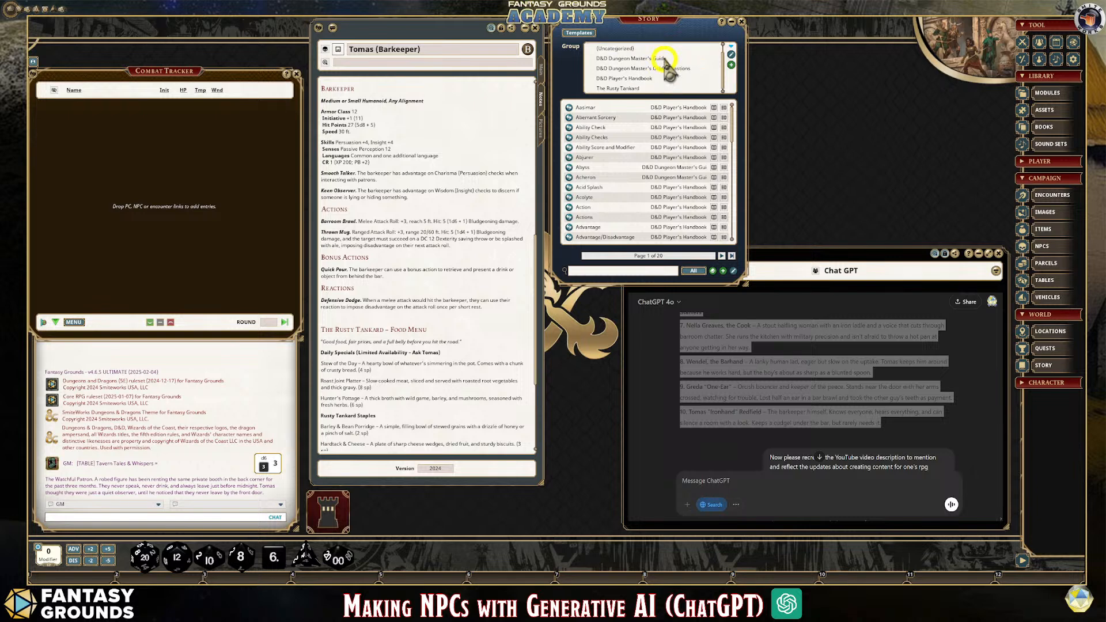
{"action": "left_click", "coordinate": [622, 88]}
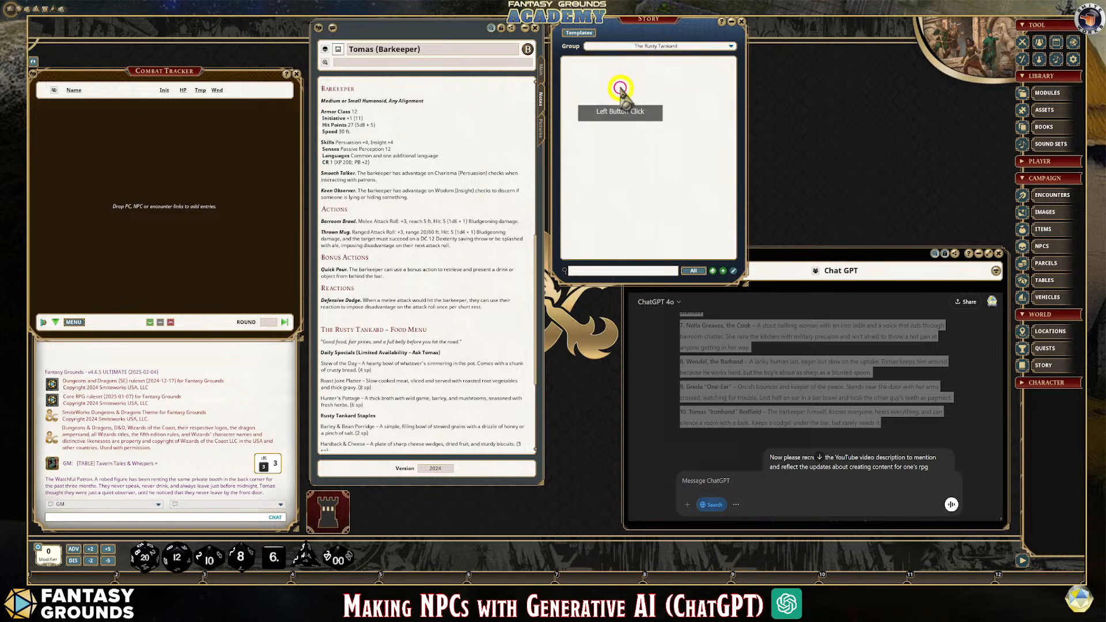
Create an advanced story entry in the group with a text block and a header block, moving the header to the first position
{"action": "left_click", "coordinate": [716, 271]}
{"action": "left_click_drag", "start_coordinate": [525, 173], "coordinate": [695, 129]}
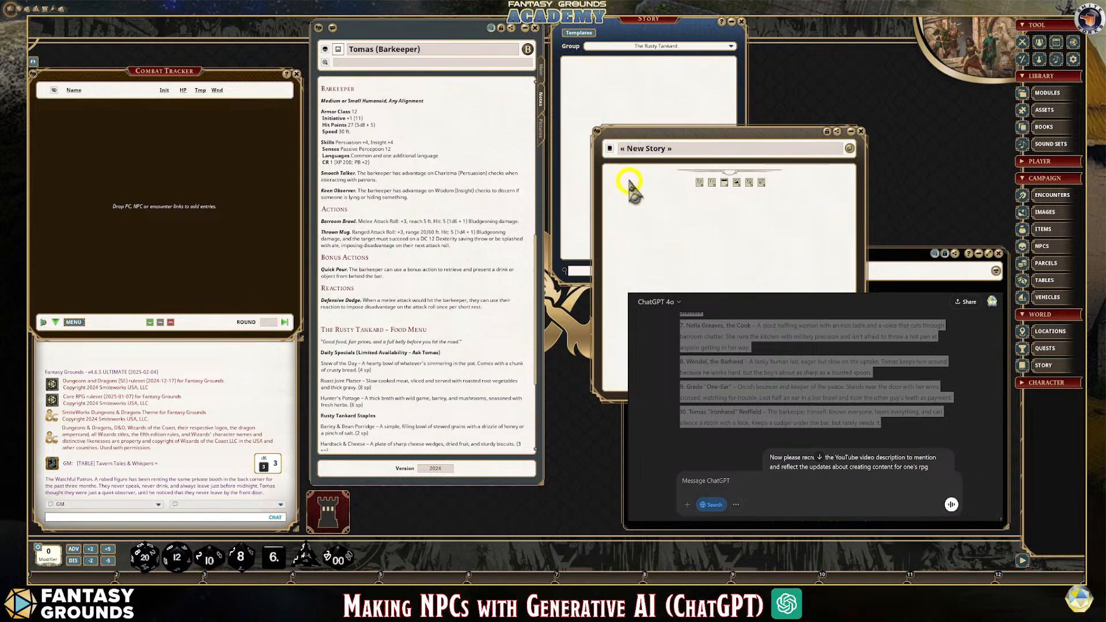
{"action": "left_click", "coordinate": [699, 182]}
{"action": "left_click", "coordinate": [632, 171]}
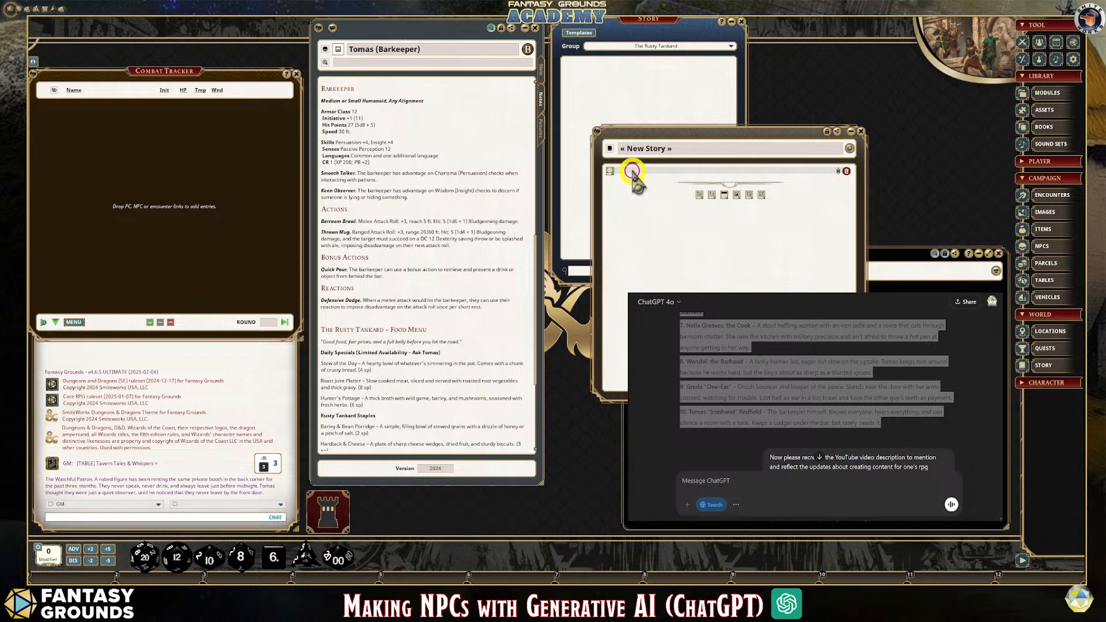
{"action": "left_click", "coordinate": [713, 196]}
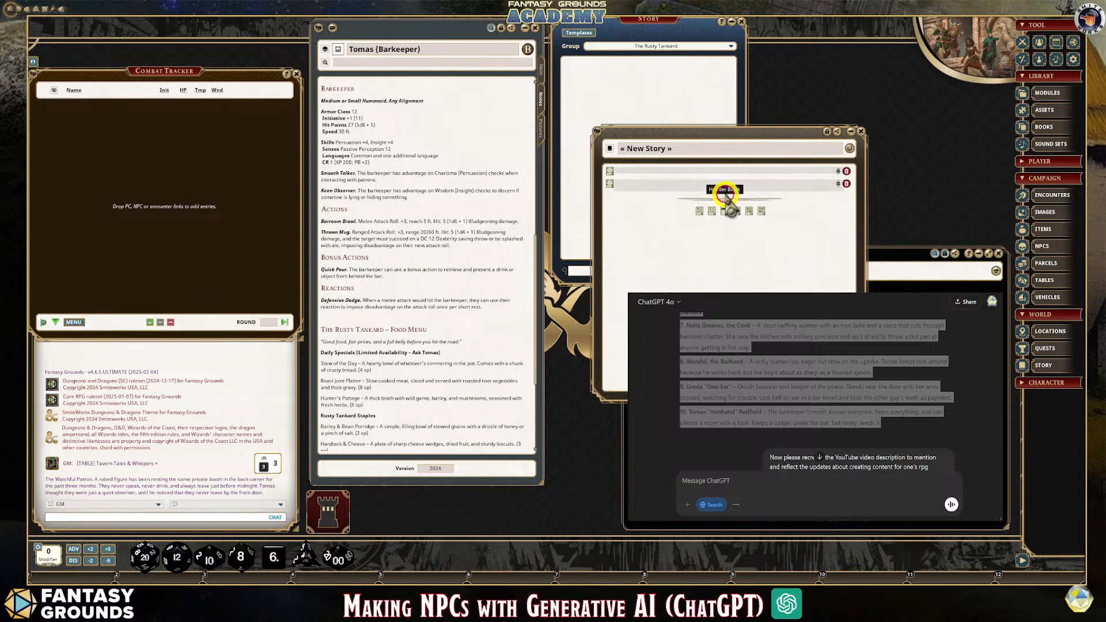
{"action": "left_click", "coordinate": [838, 184]}
Name the new story entry "The Rusty Tankard"
{"action": "left_click", "coordinate": [660, 152]}
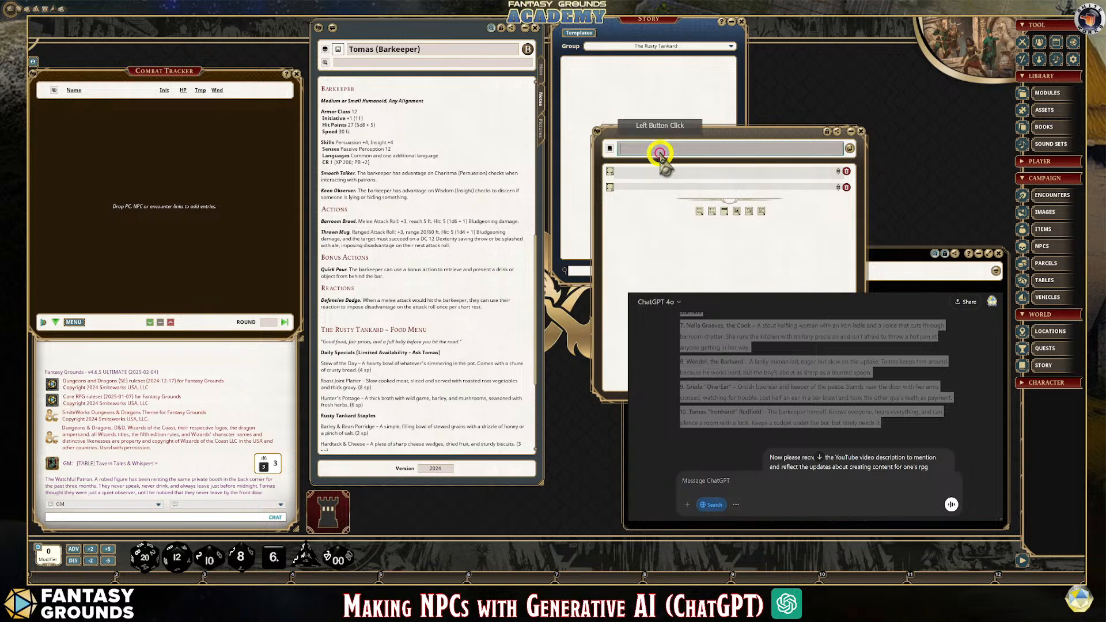
{"action": "type", "text": "Th"}
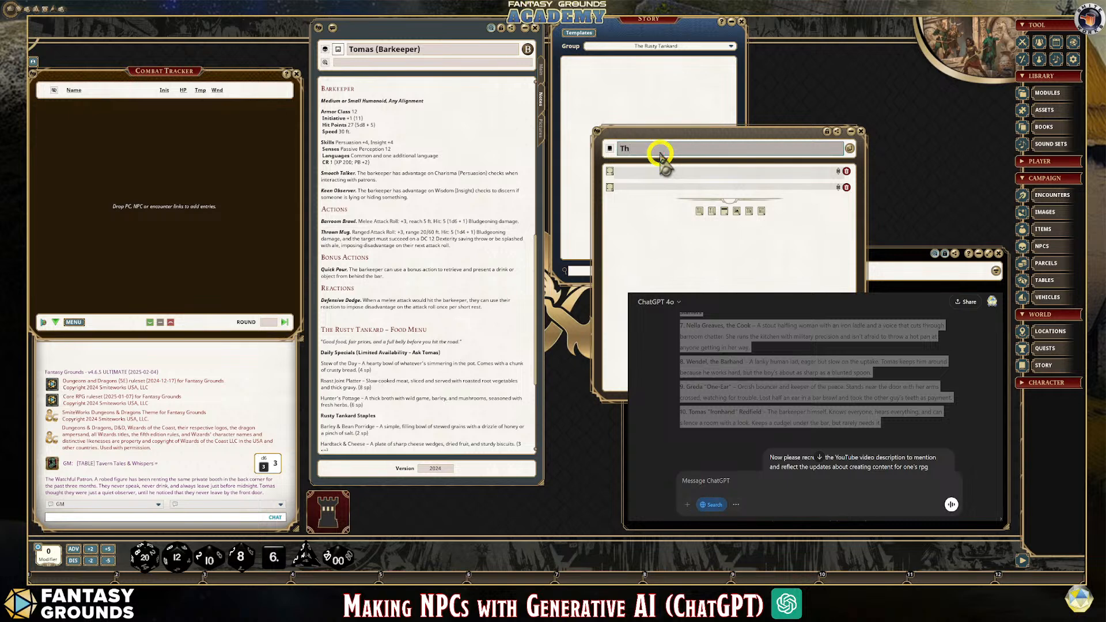
{"action": "key", "text": "shift"}
{"action": "type", "text": "The Rusty Tankard"}
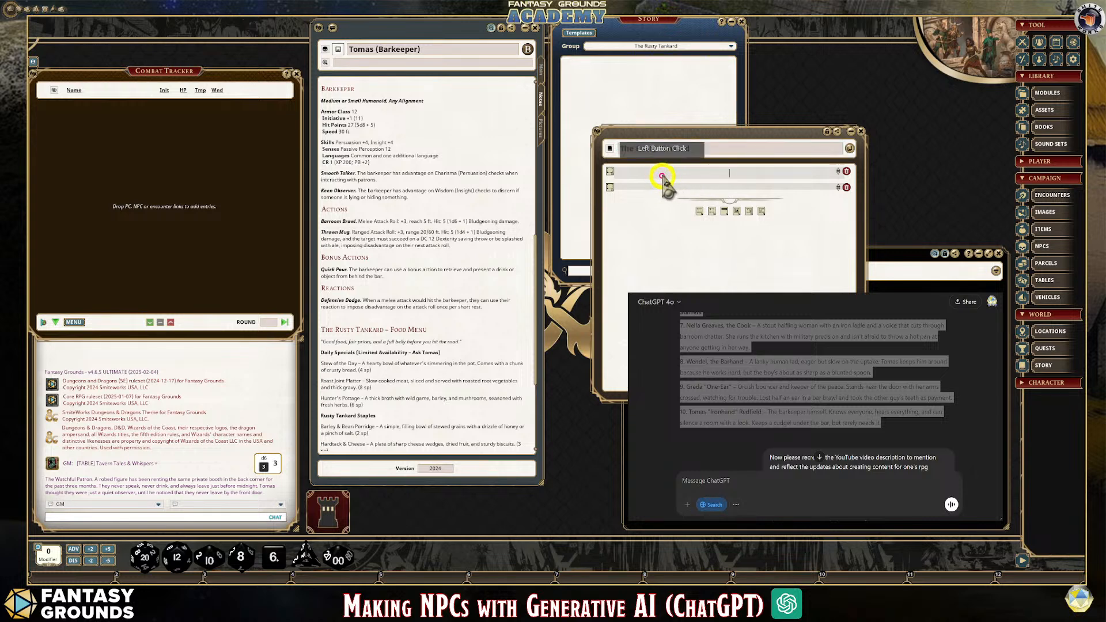
Copy the story's title into the header block and prefix it so the header reads "A1. The Rusty Tankard"
{"action": "left_click", "coordinate": [717, 147]}
{"action": "left_click_drag", "start_coordinate": [611, 148], "coordinate": [670, 180]}
{"action": "key", "text": "ctrl+c"}
{"action": "left_click", "coordinate": [656, 175]}
{"action": "key", "text": "ctrl+v"}
{"action": "left_click", "coordinate": [701, 173]}
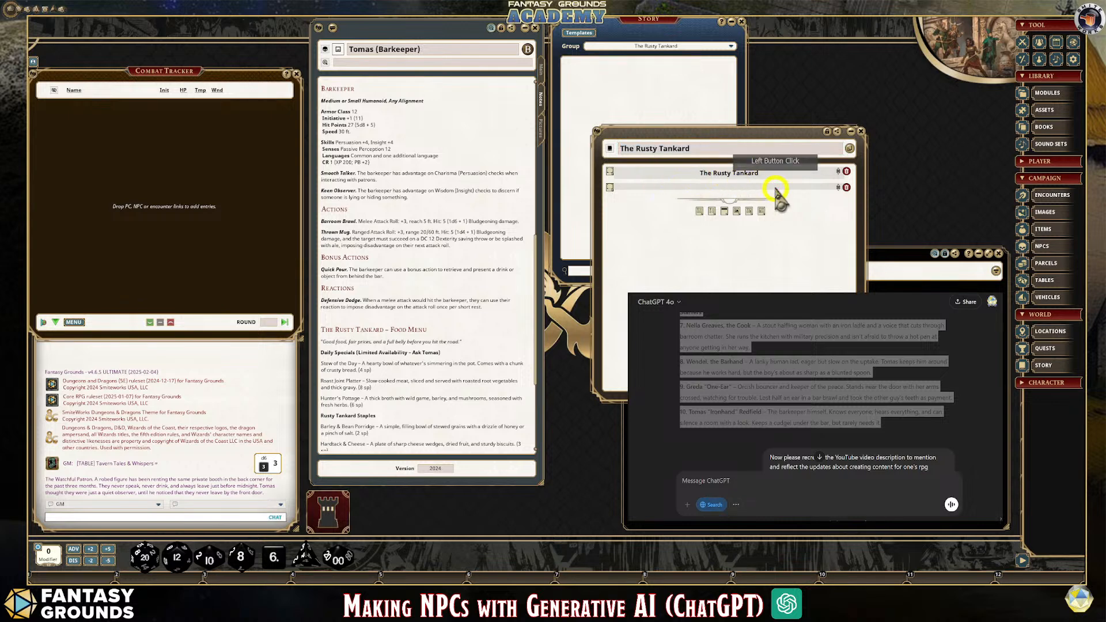
{"action": "type", "text": "A!."}
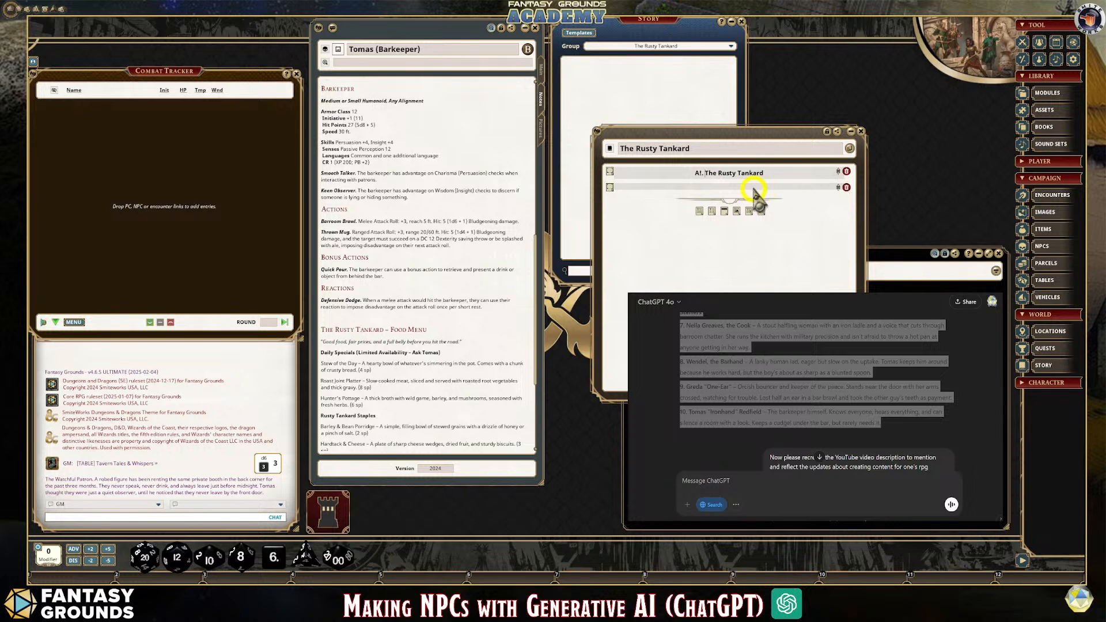
{"action": "left_click", "coordinate": [718, 187]}
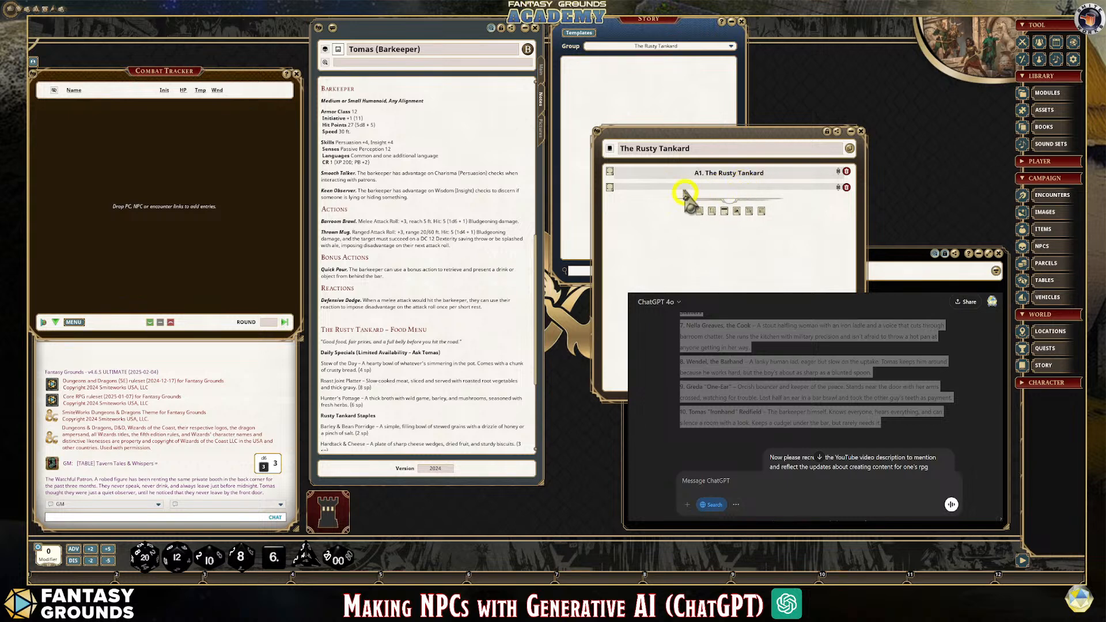
Paste "The Rusty Tankard" into the story's text block and start a new line below it
{"action": "left_click", "coordinate": [663, 187]}
{"action": "key", "text": "ctrl"}
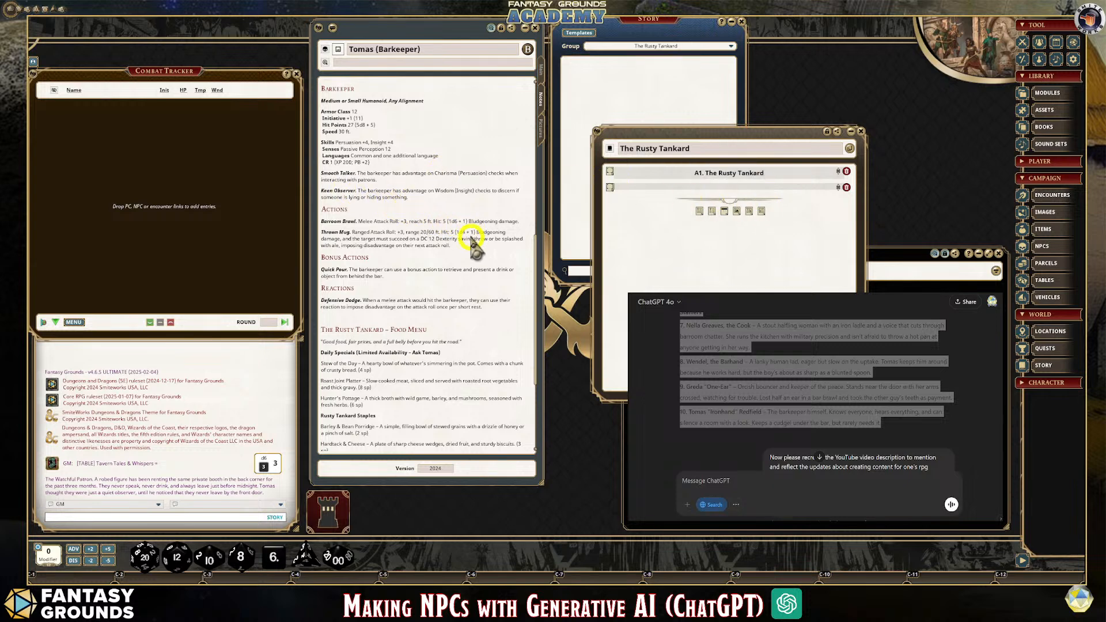
{"action": "key", "text": "ctrl+v"}
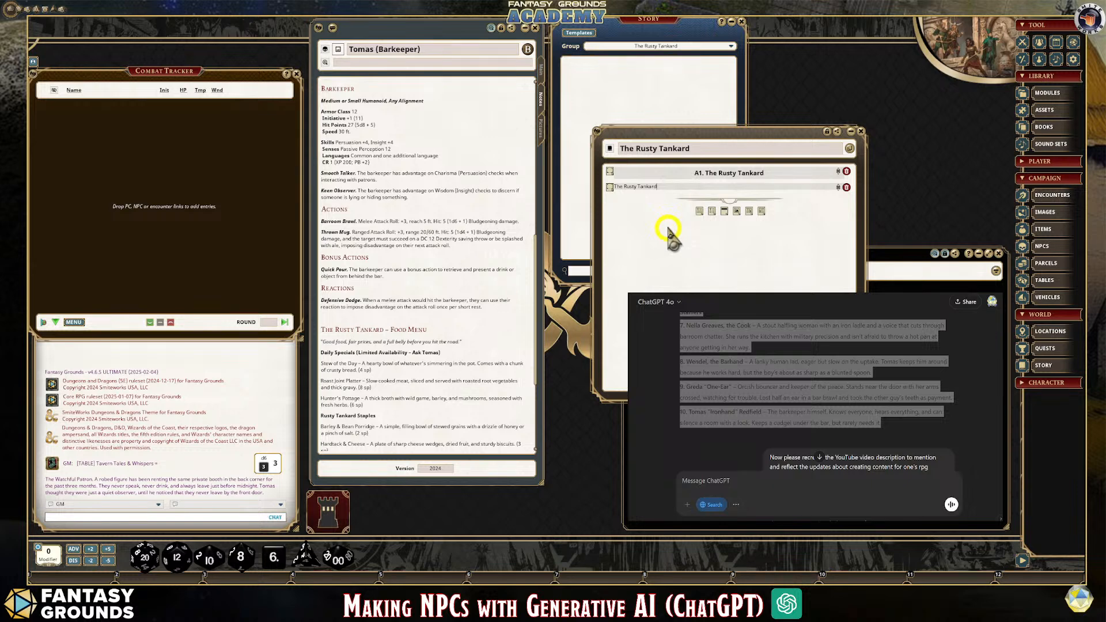
{"action": "key", "text": "Return"}
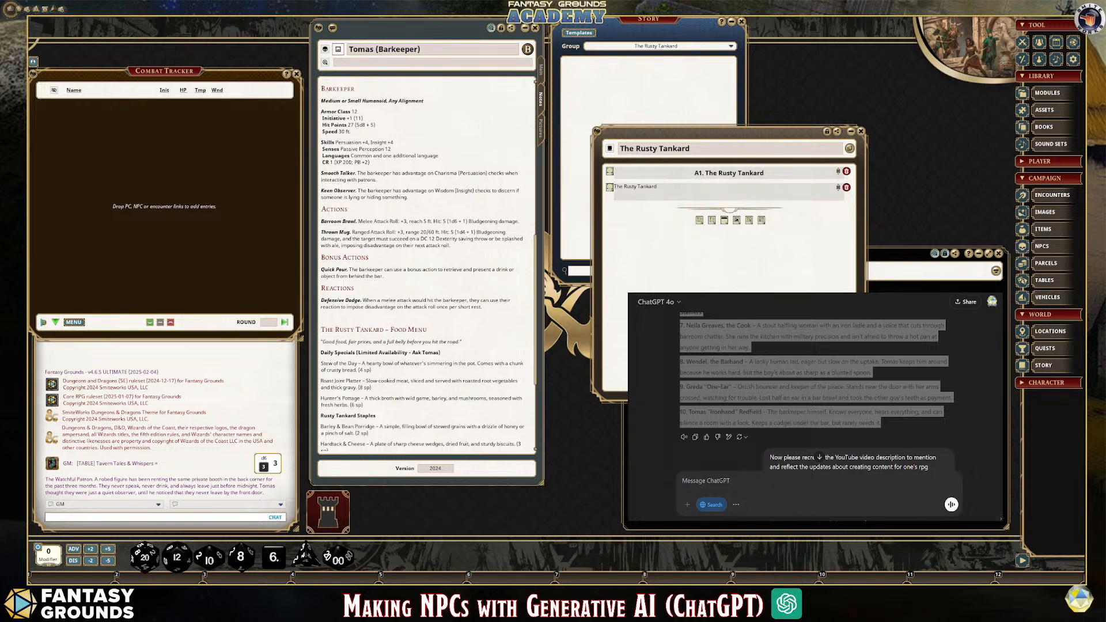
Copy the selected notable figures list from the ChatGPT window and paste it below the text block's first line
{"action": "right_click", "coordinate": [809, 329]}
{"action": "left_click", "coordinate": [820, 333]}
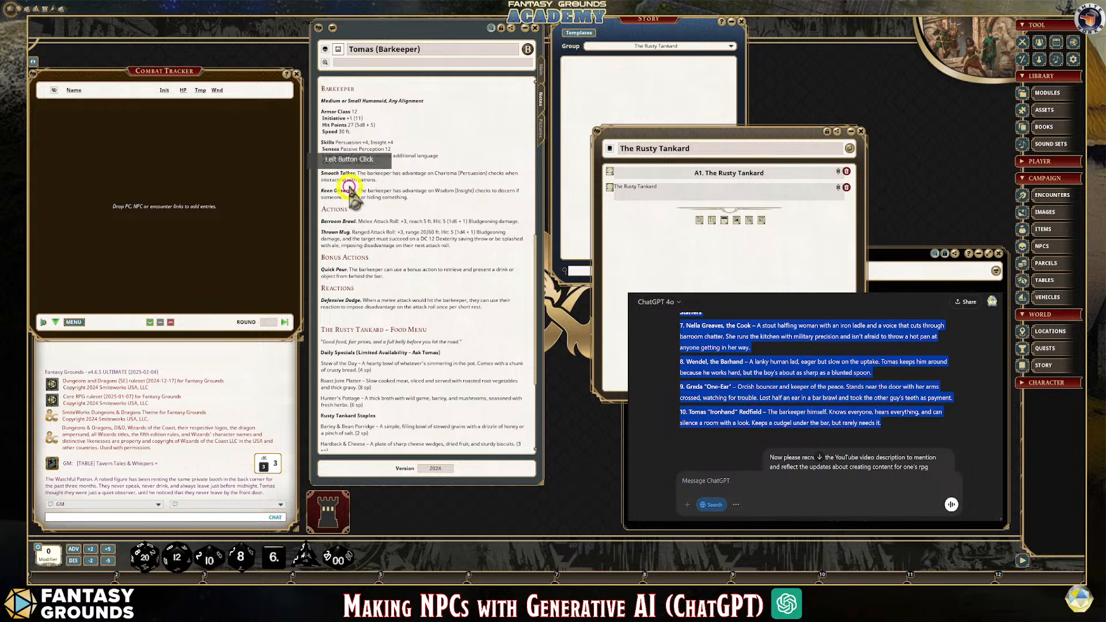
{"action": "left_click", "coordinate": [617, 221]}
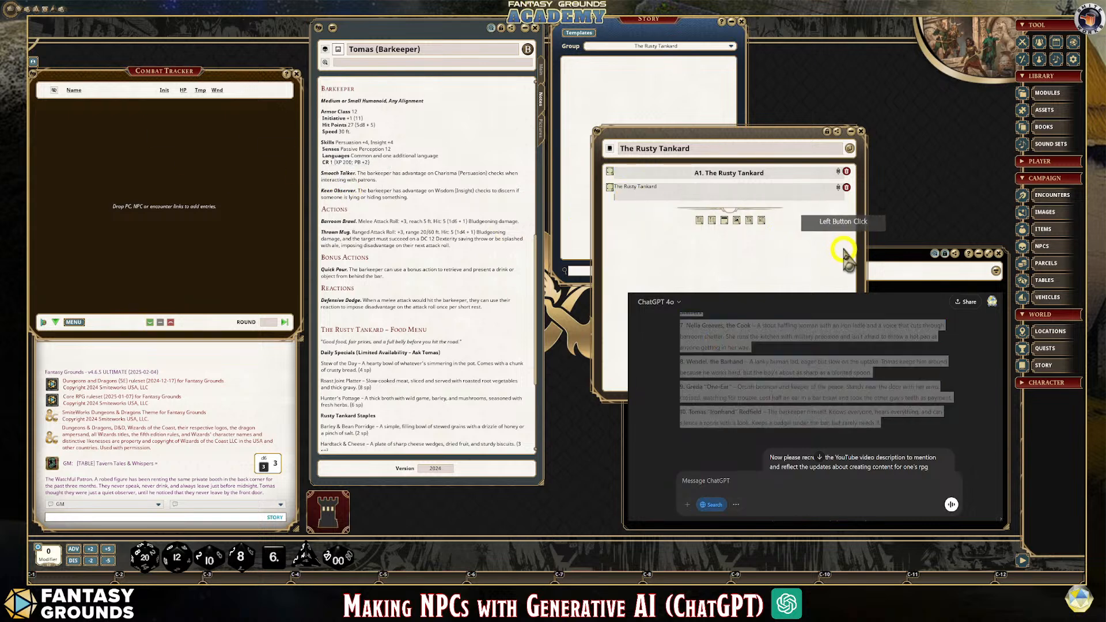
{"action": "key", "text": "ctrl+v"}
Make the pasted "Notable Figures at The Rusty Tankard" line bold
{"action": "left_click_drag", "start_coordinate": [704, 197], "coordinate": [612, 187]}
{"action": "key", "text": "ctrl+b"}
{"action": "key", "text": "ctrl+b"}
Extend the text block's first line to "The Rusty Tankard Patrons" and format it as a heading
{"action": "left_click", "coordinate": [682, 199]}
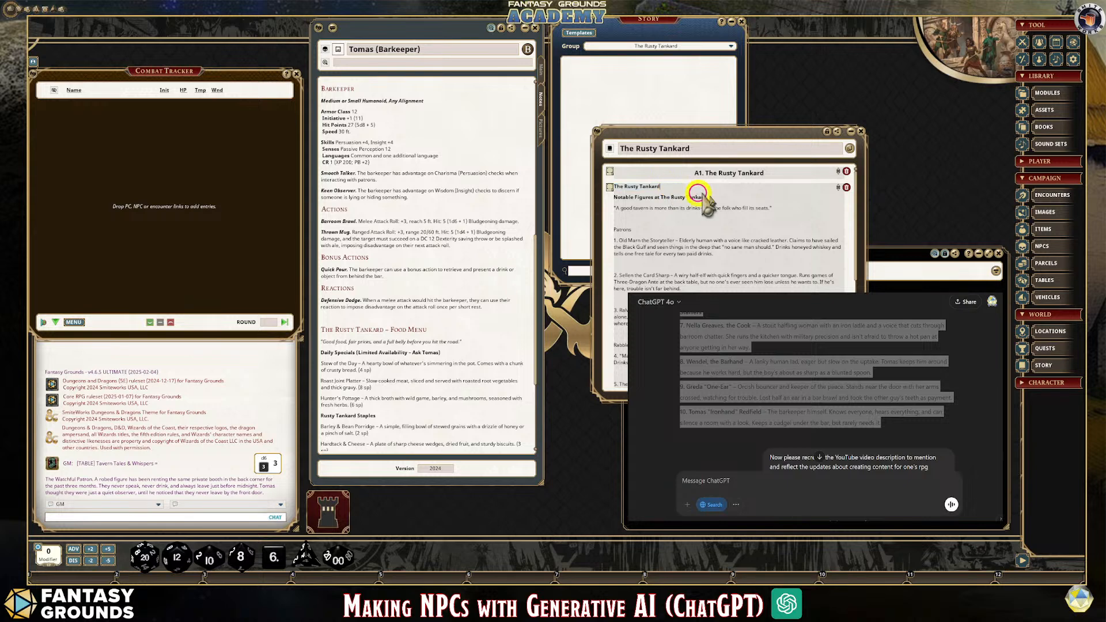
{"action": "type", "text": "Patrons"}
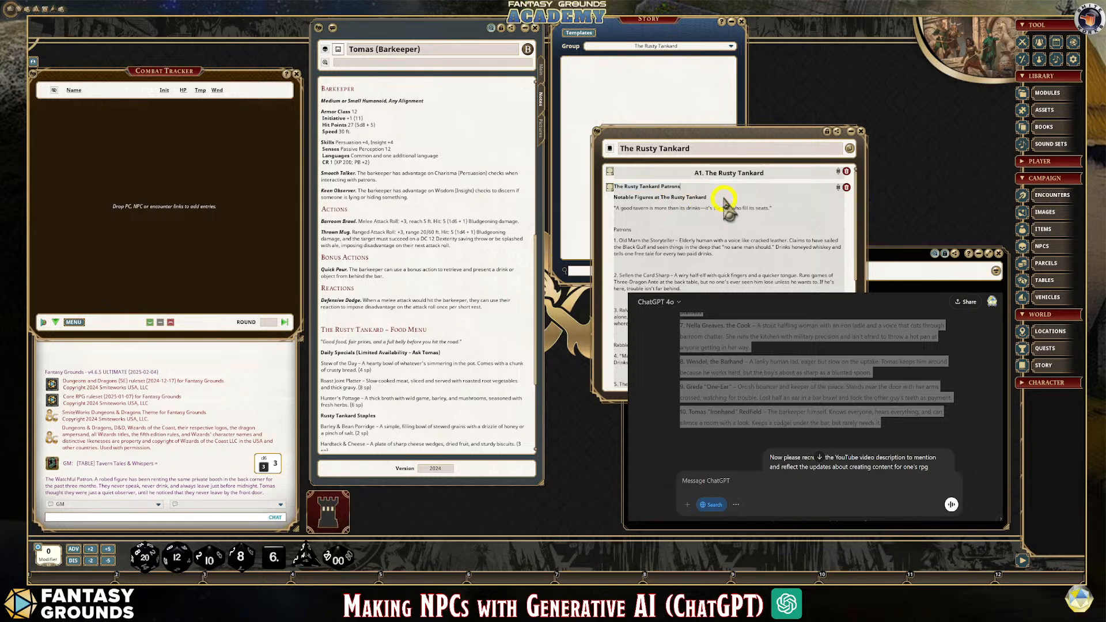
{"action": "left_click_drag", "start_coordinate": [611, 186], "coordinate": [795, 221]}
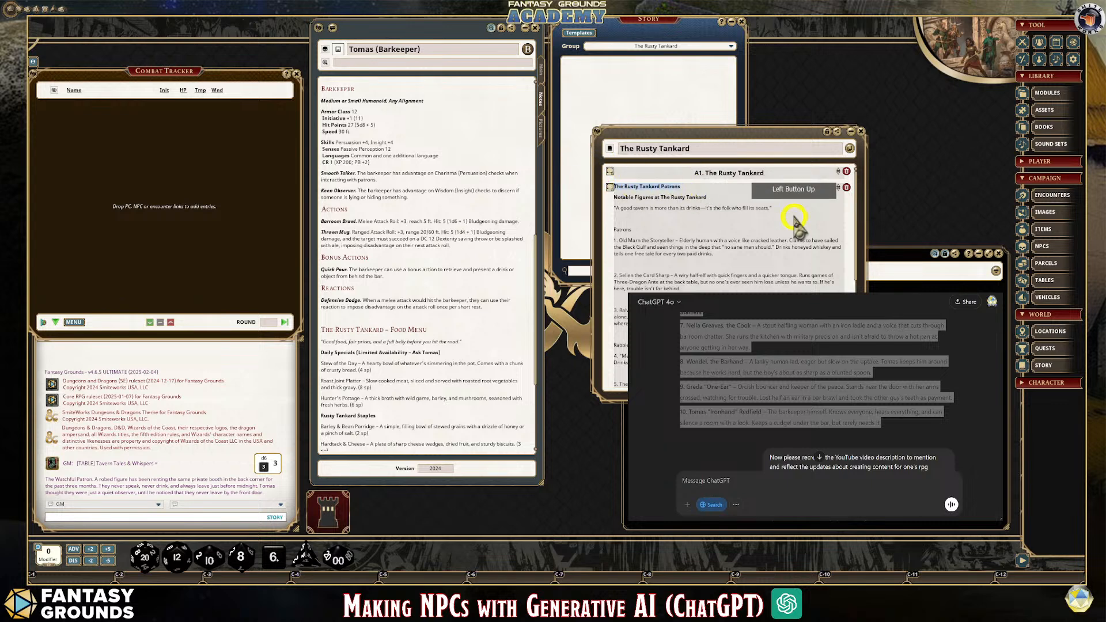
{"action": "key", "text": "ctrl+1"}
{"action": "left_click", "coordinate": [724, 218]}
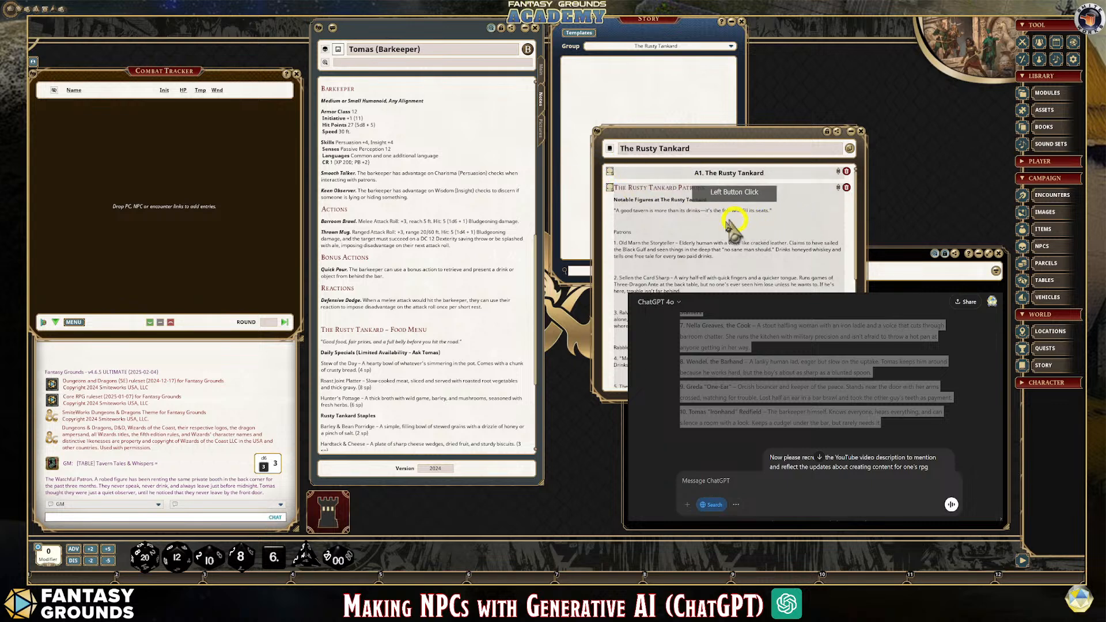
Clean up the pasted text in the story's text block and make the "Patrons" line bold
{"action": "right_click", "coordinate": [653, 223]}
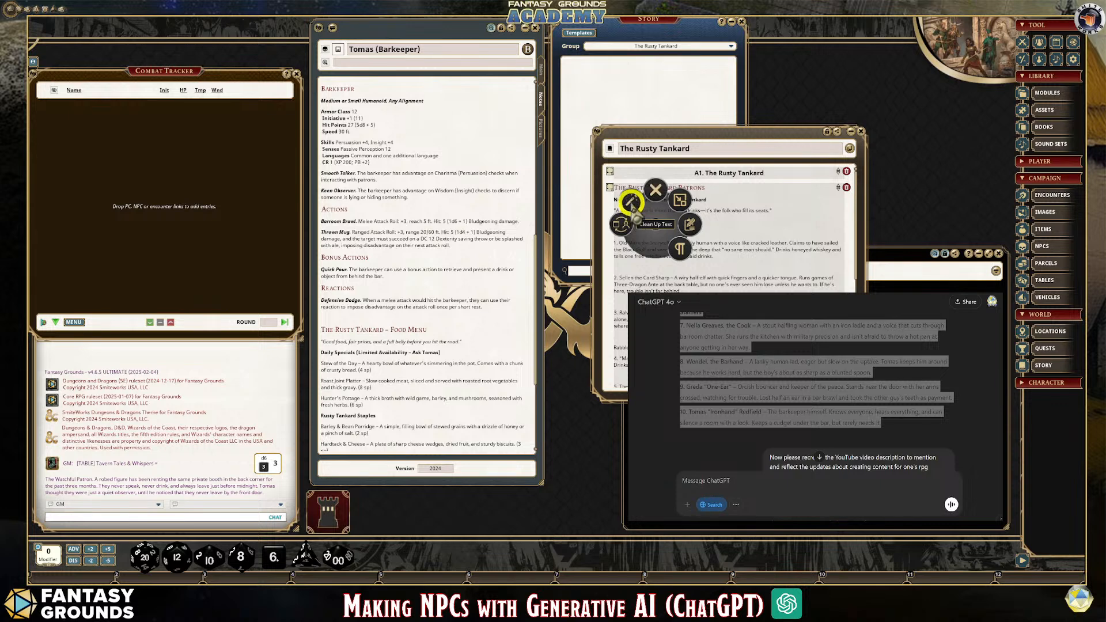
{"action": "left_click", "coordinate": [635, 202]}
{"action": "left_click_drag", "start_coordinate": [606, 220], "coordinate": [664, 232]}
{"action": "key", "text": "ctrl+b"}
Make the "Staffers" and "Rabble-Trousers & Drunks" lines bold in the story's text block
{"action": "scroll", "coordinate": [718, 264], "scroll_direction": "down", "scroll_amount": 2}
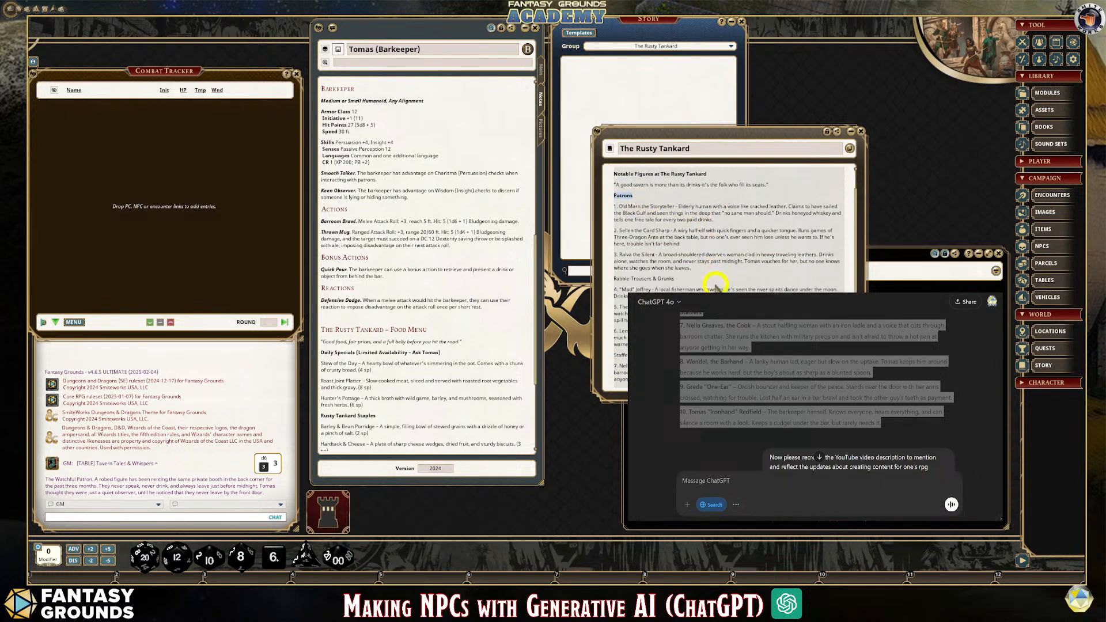
{"action": "scroll", "coordinate": [714, 286], "scroll_direction": "down", "scroll_amount": 1}
{"action": "left_click_drag", "start_coordinate": [598, 313], "coordinate": [680, 312]}
{"action": "key", "text": "ctrl+b"}
{"action": "left_click_drag", "start_coordinate": [681, 241], "coordinate": [613, 241]}
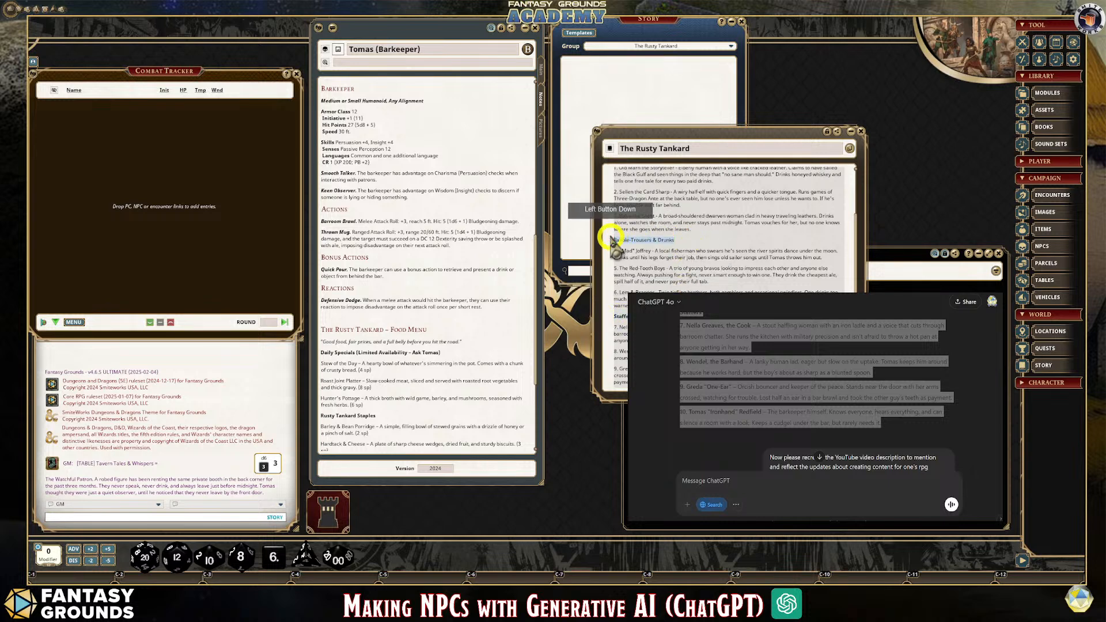
{"action": "key", "text": "ctrl+b"}
{"action": "scroll", "coordinate": [729, 248], "scroll_direction": "down", "scroll_amount": 1}
{"action": "scroll", "coordinate": [729, 248], "scroll_direction": "up", "scroll_amount": 3}
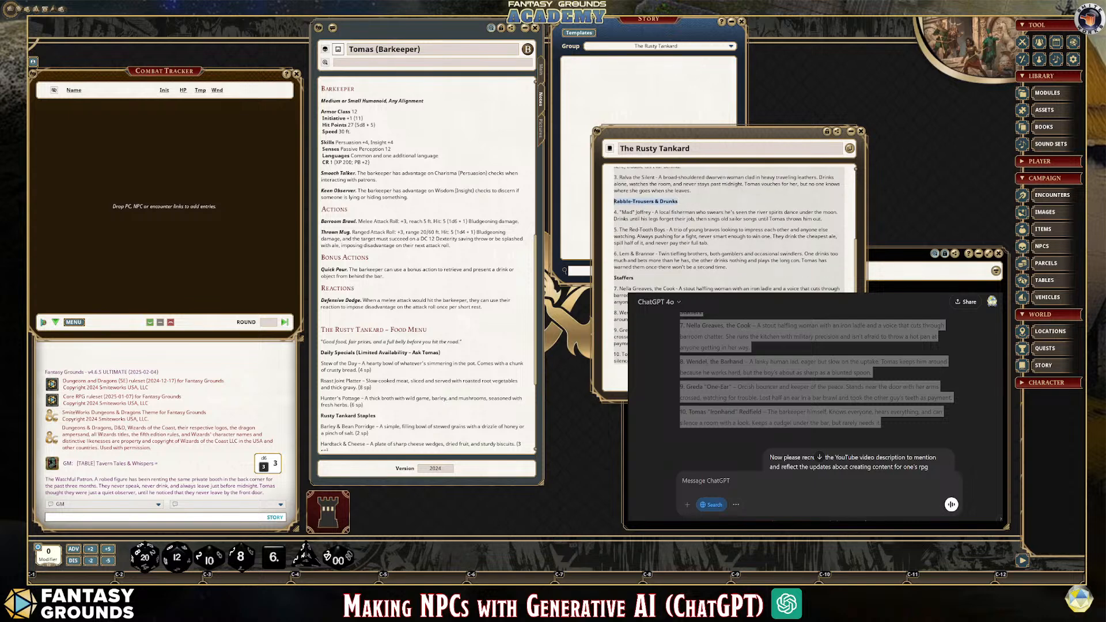
Make The Rusty Tankard story window taller and move it up beside the barkeeper's record so the whole list fits
{"action": "scroll", "coordinate": [686, 282], "scroll_direction": "up", "scroll_amount": 1}
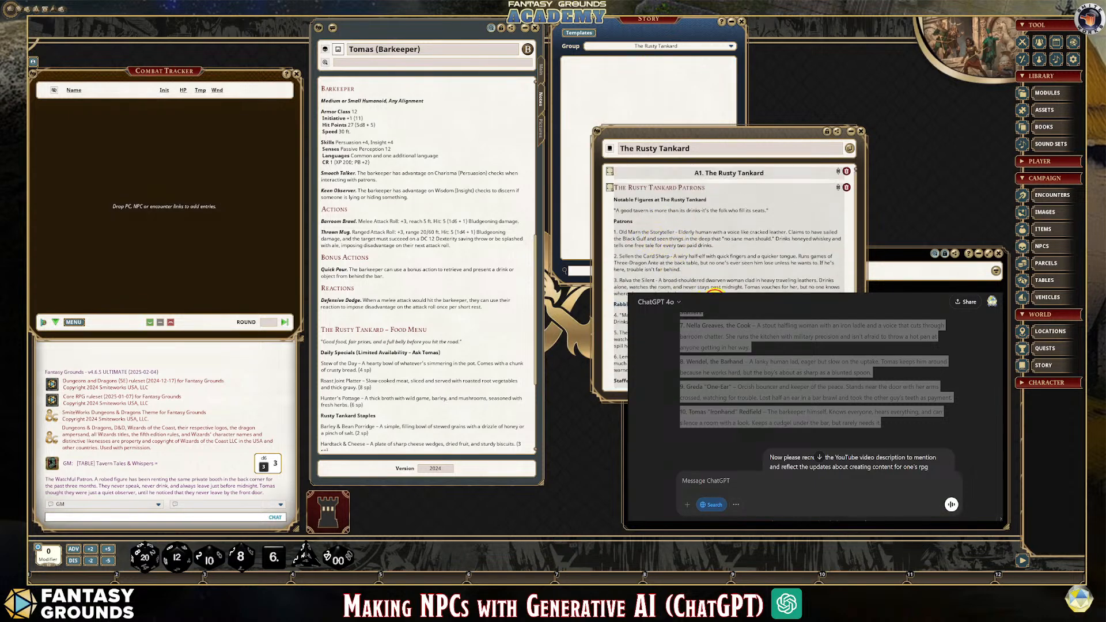
{"action": "scroll", "coordinate": [688, 281], "scroll_direction": "down", "scroll_amount": 2}
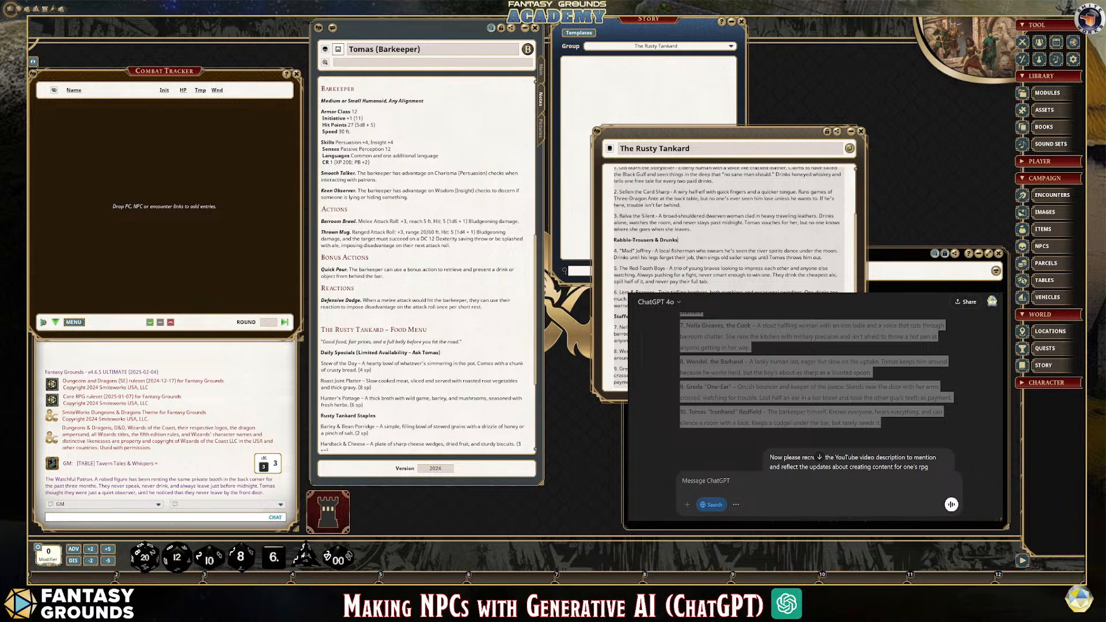
{"action": "left_click_drag", "start_coordinate": [862, 397], "coordinate": [863, 499]}
{"action": "left_click_drag", "start_coordinate": [666, 151], "coordinate": [614, 95]}
{"action": "left_click_drag", "start_coordinate": [691, 141], "coordinate": [637, 32]}
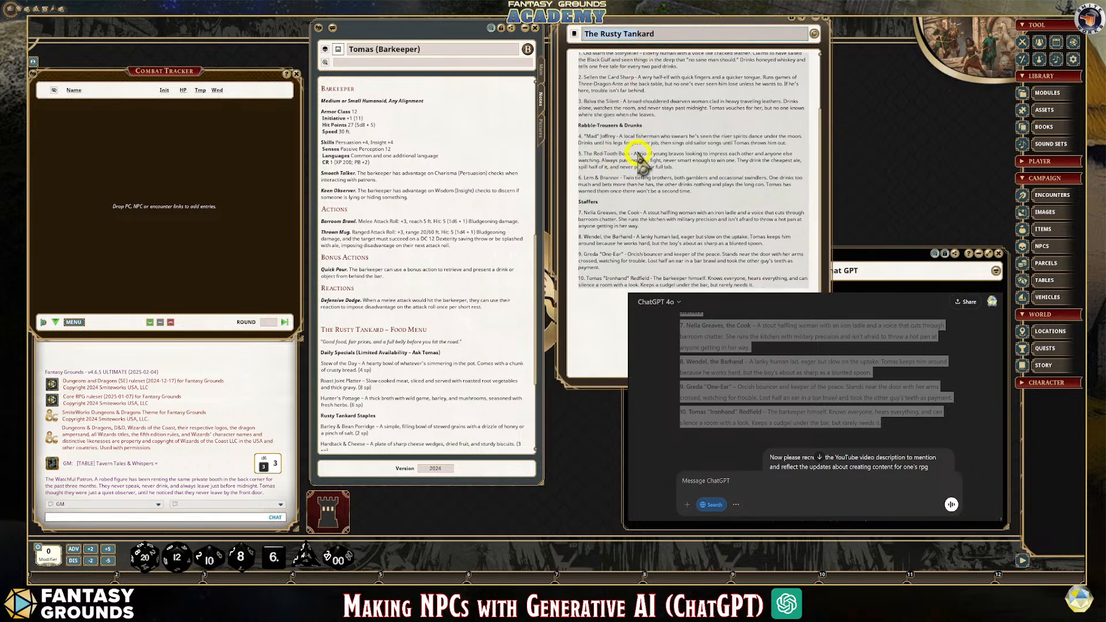
{"action": "scroll", "coordinate": [644, 184], "scroll_direction": "up", "scroll_amount": 3}
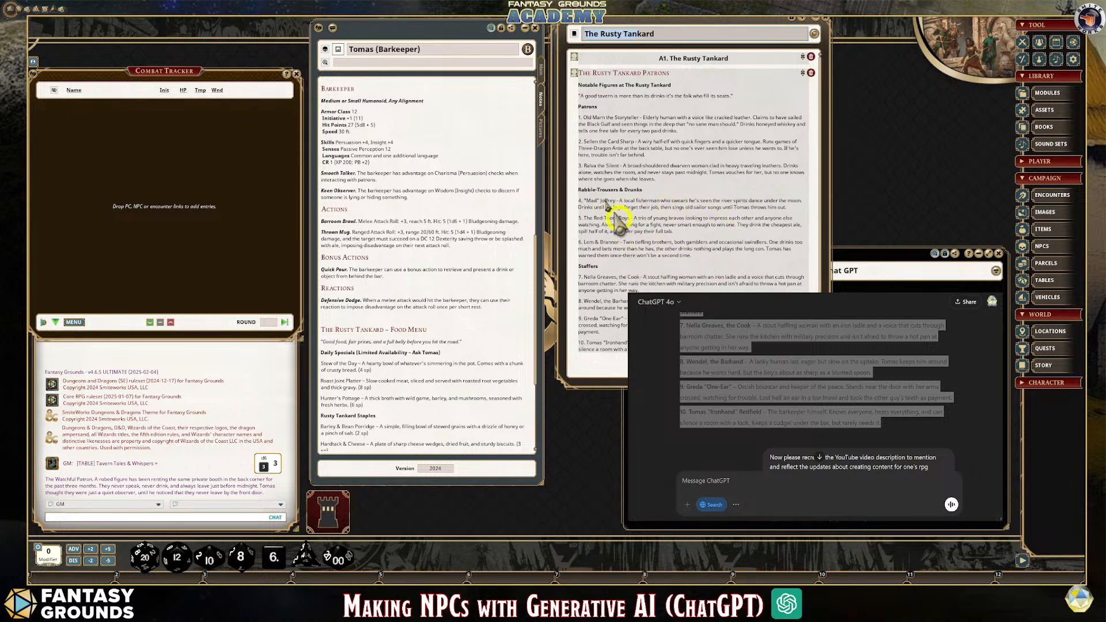
Switch to the ChatGPT window and draft a prompt to create each tavern NPC stat block using the context above for the formatting and layout
{"action": "left_click", "coordinate": [959, 426]}
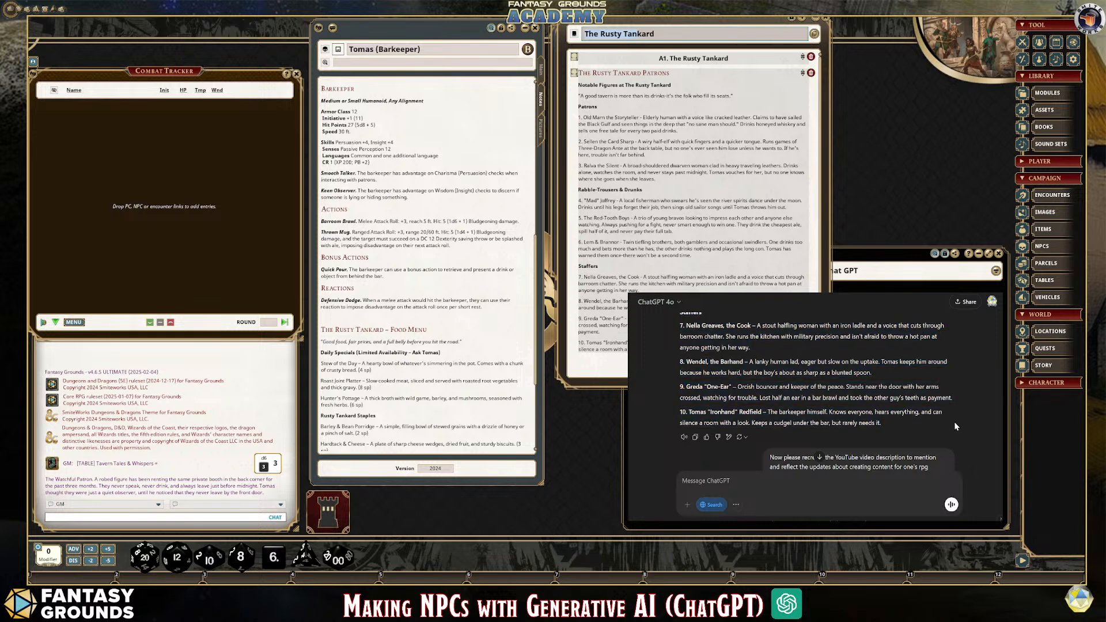
{"action": "scroll", "coordinate": [863, 429], "scroll_direction": "down", "scroll_amount": 1}
{"action": "scroll", "coordinate": [858, 434], "scroll_direction": "down", "scroll_amount": 5}
{"action": "scroll", "coordinate": [855, 444], "scroll_direction": "up", "scroll_amount": 4}
{"action": "scroll", "coordinate": [855, 443], "scroll_direction": "down", "scroll_amount": 8}
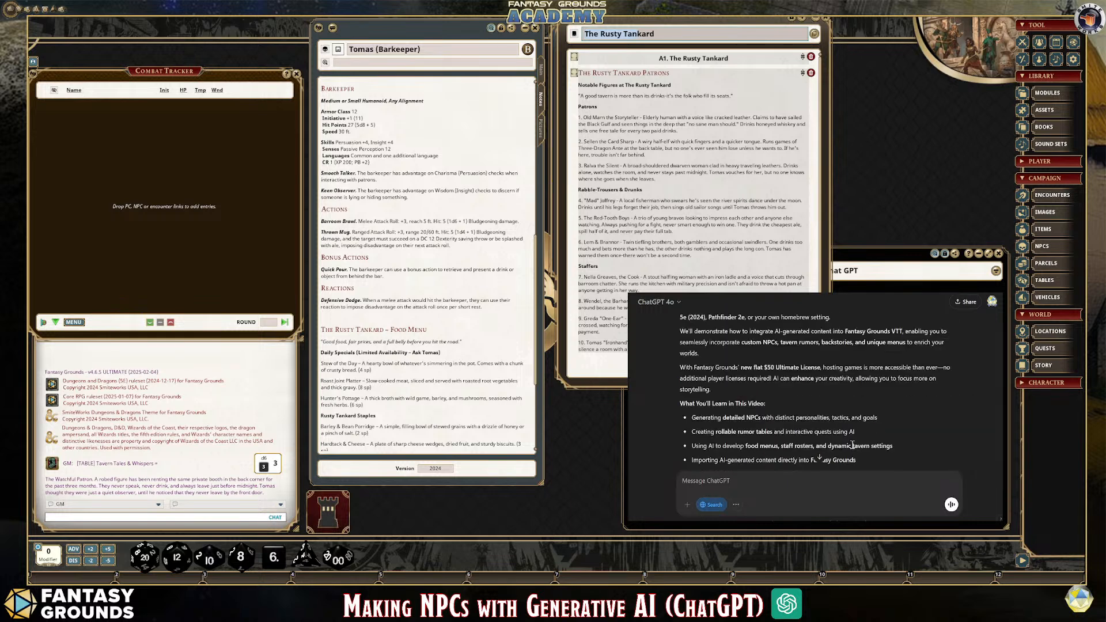
{"action": "scroll", "coordinate": [852, 448], "scroll_direction": "down", "scroll_amount": 3}
{"action": "left_click", "coordinate": [738, 480]}
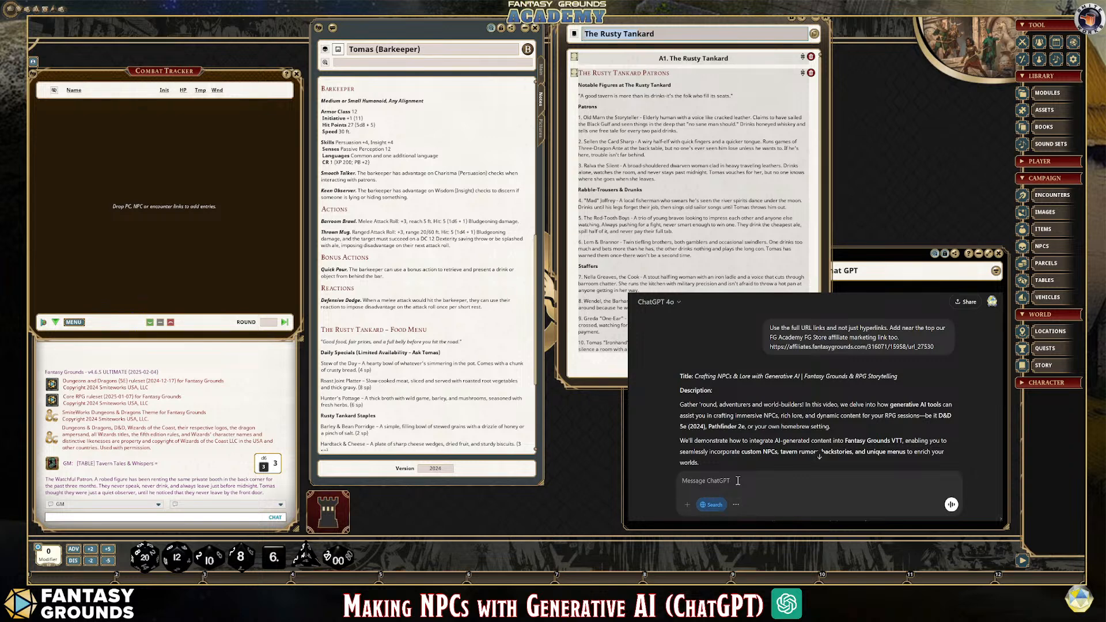
{"action": "type", "text": "Create each tabvern NPC styat block using the context above for the g"}
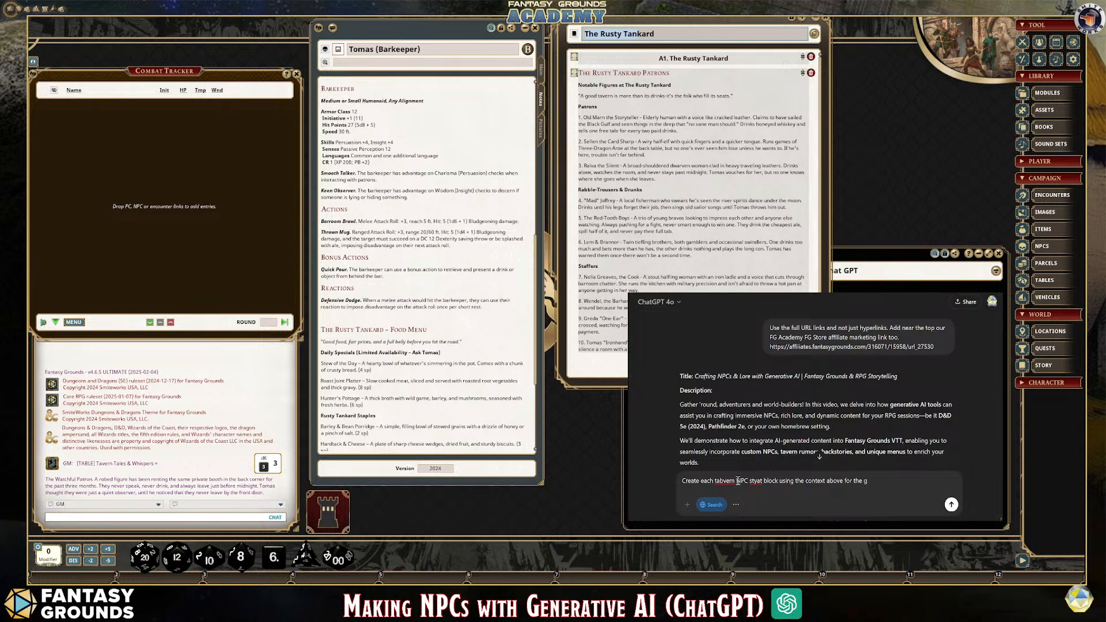
{"action": "type", "text": " formatting and layout."}
Correct the misspelled "tavern" and "stat" in the prompt and insert "2024 5e" before "stat block"
{"action": "left_click", "coordinate": [722, 483]}
{"action": "key", "text": "Delete"}
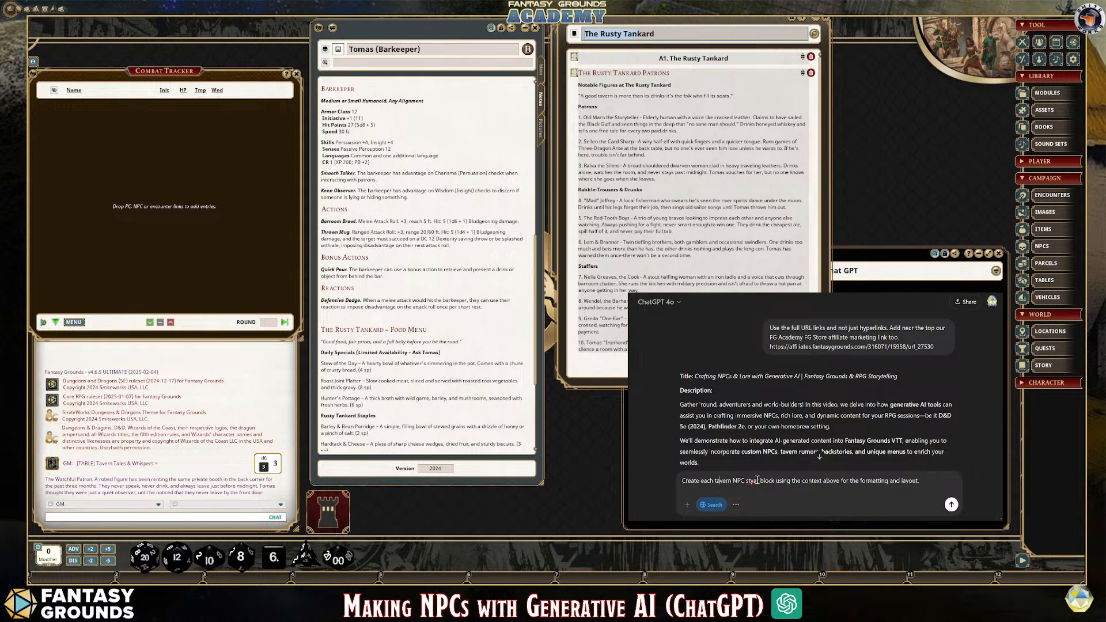
{"action": "key", "text": "BackSpace"}
{"action": "type", "text": "2024 "}
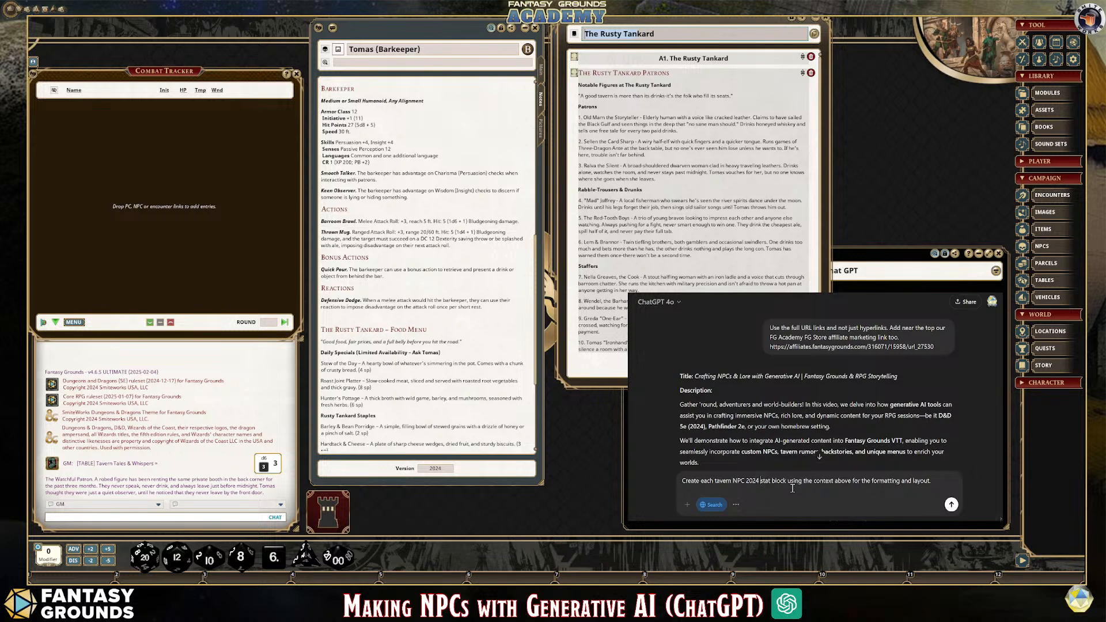
{"action": "type", "text": "5e"}
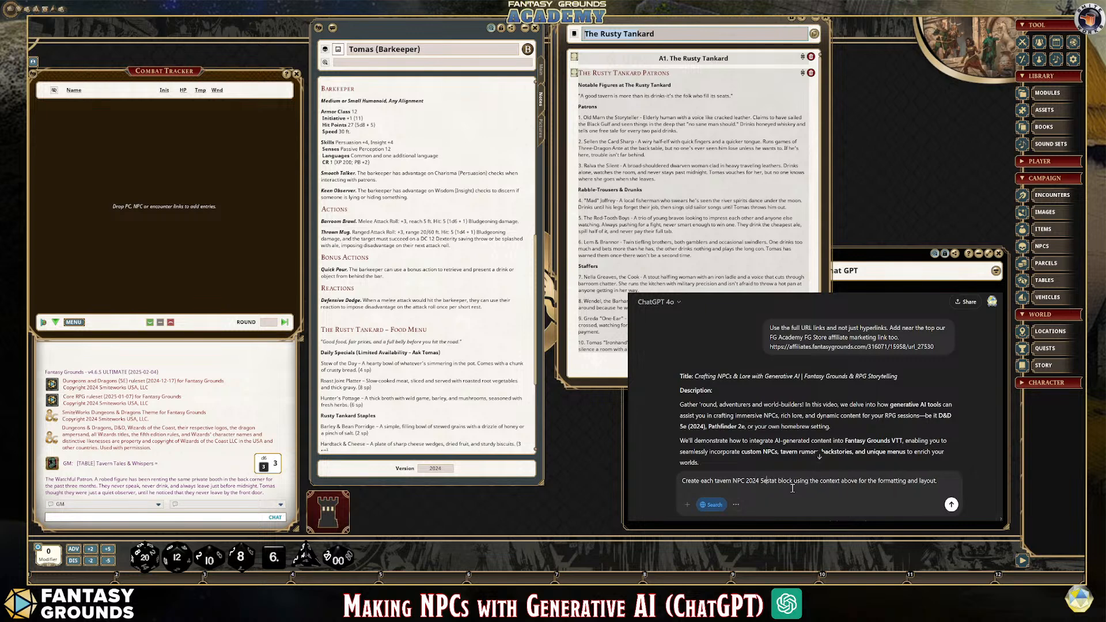
Insert "patron, except for the Barkeep" after "tavern" in the unsent prompt
{"action": "left_click", "coordinate": [954, 479]}
{"action": "type", "text": "patron"}
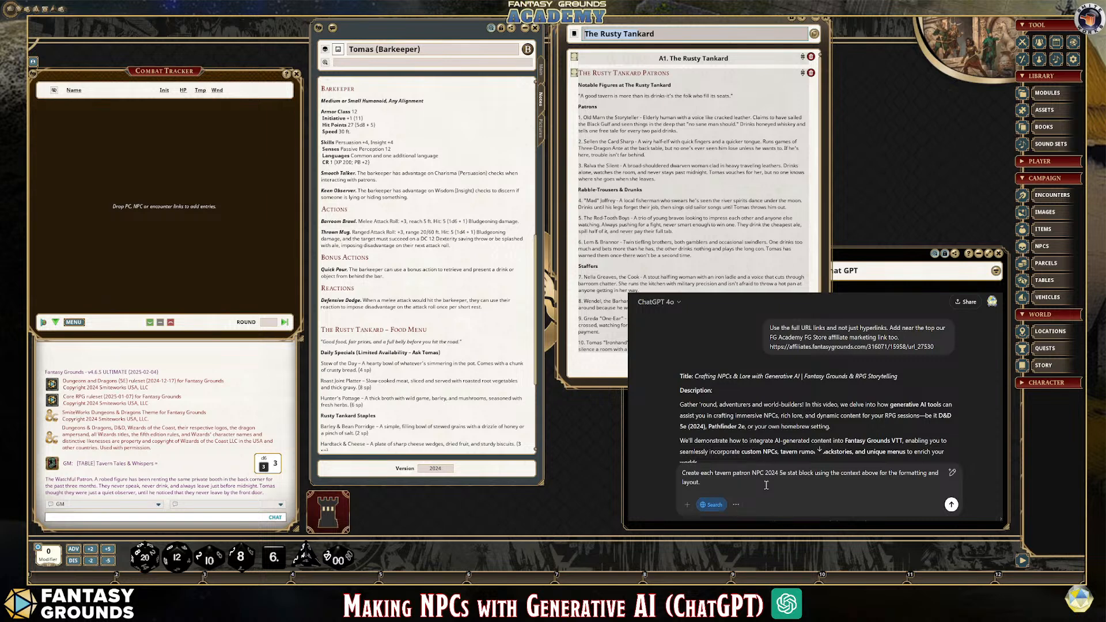
{"action": "type", "text": ", except for"}
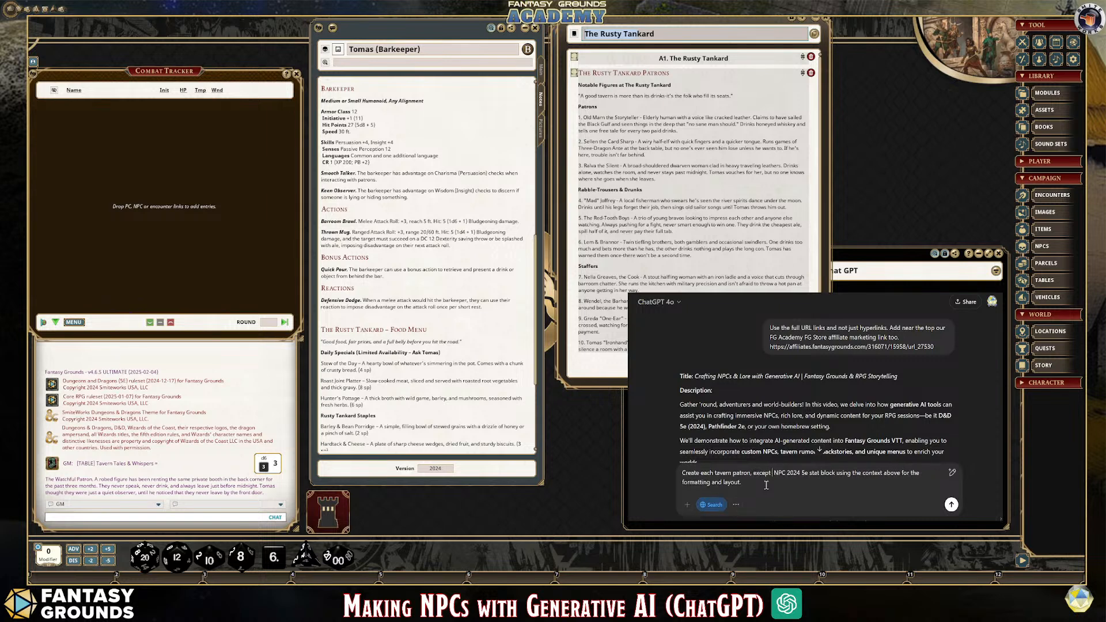
{"action": "type", "text": " the Bark"}
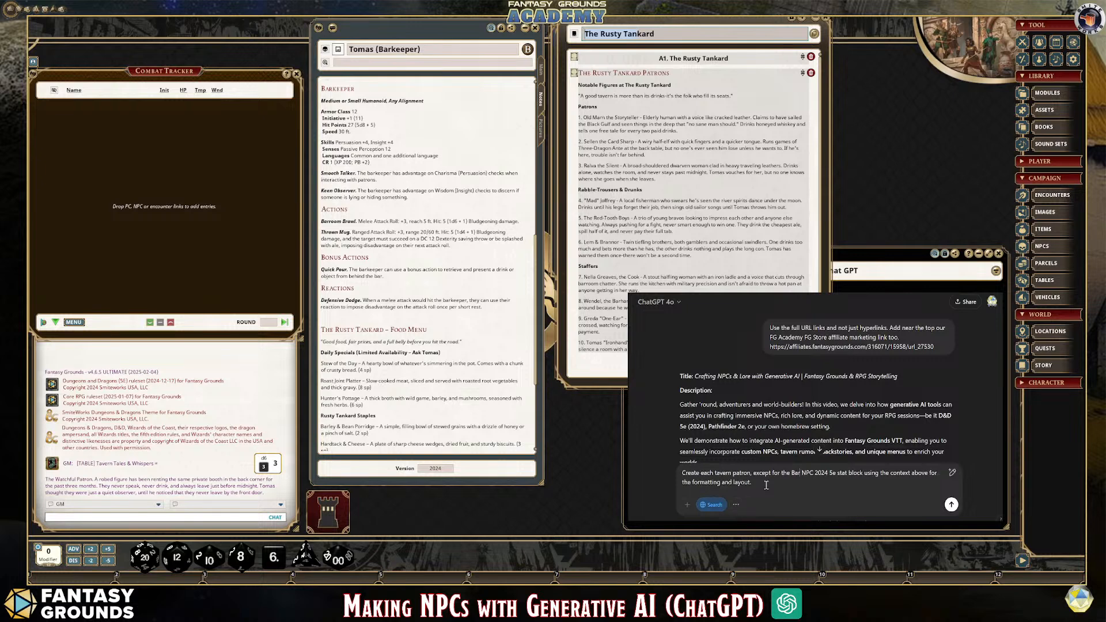
{"action": "key", "text": "BackSpace"}
{"action": "key", "text": "BackSpace"}
{"action": "key", "text": "BackSpace"}
{"action": "key", "text": "BackSpace"}
{"action": "type", "text": "Barkeep"}
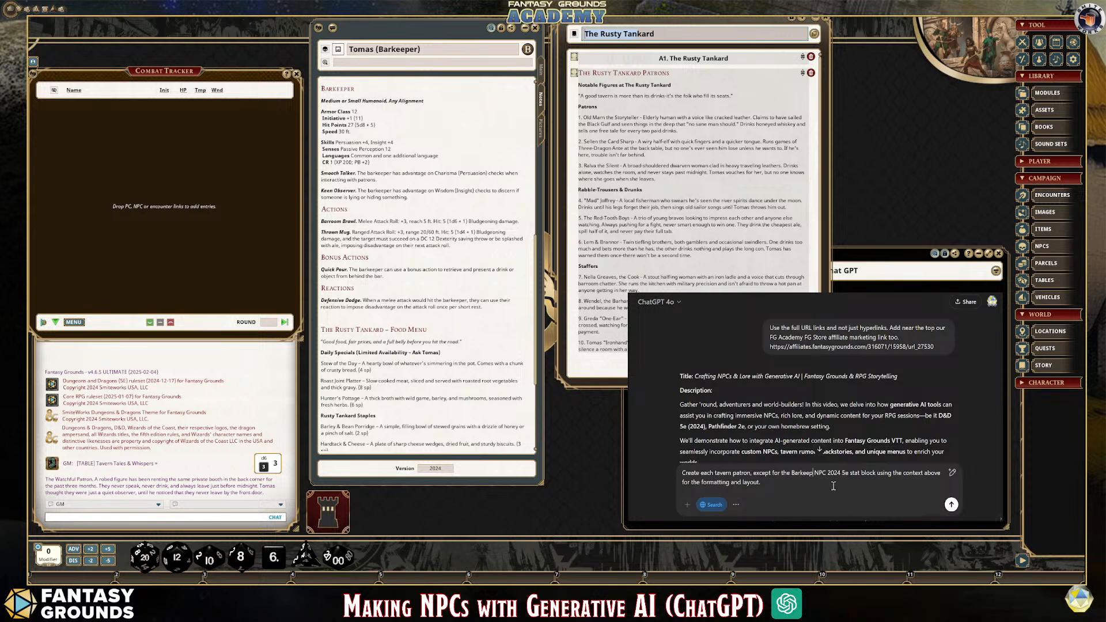
Add the sentence "Create three at a time to help prevent memory shortage." to the prompt and send it
{"action": "type", "text": "Create three at a time to help prevent memory shportage."}
{"action": "key", "text": "Left"}
{"action": "key", "text": "Left"}
{"action": "key", "text": "Left"}
{"action": "key", "text": "Left"}
{"action": "key", "text": "Left"}
{"action": "key", "text": "Left"}
{"action": "key", "text": "Left"}
{"action": "key", "text": "BackSpace"}
{"action": "left_click", "coordinate": [922, 486]}
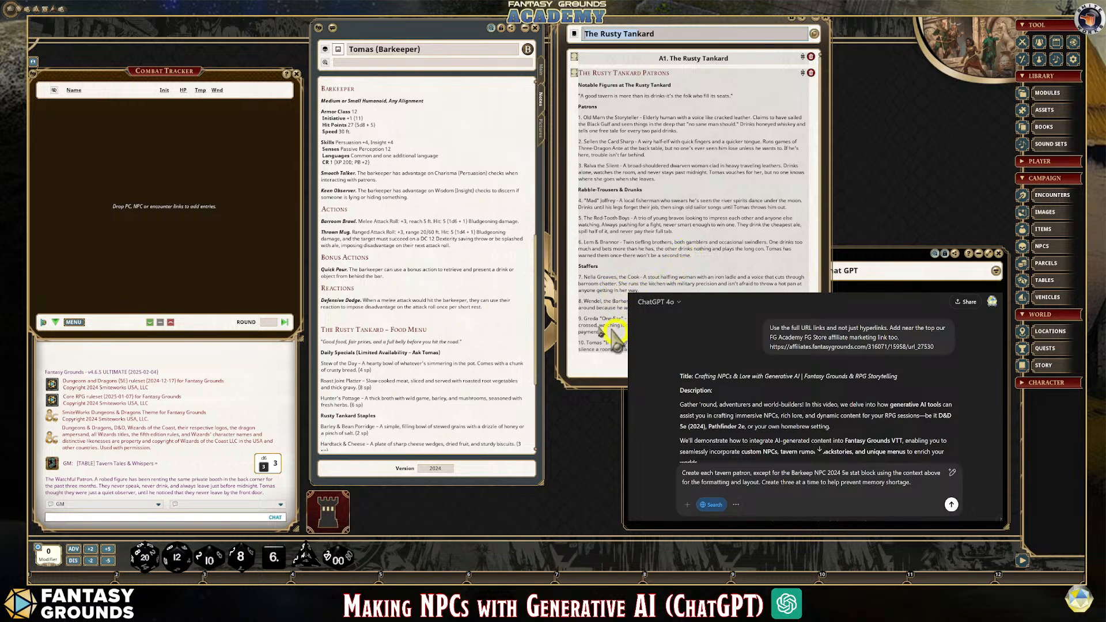
{"action": "left_click", "coordinate": [951, 506]}
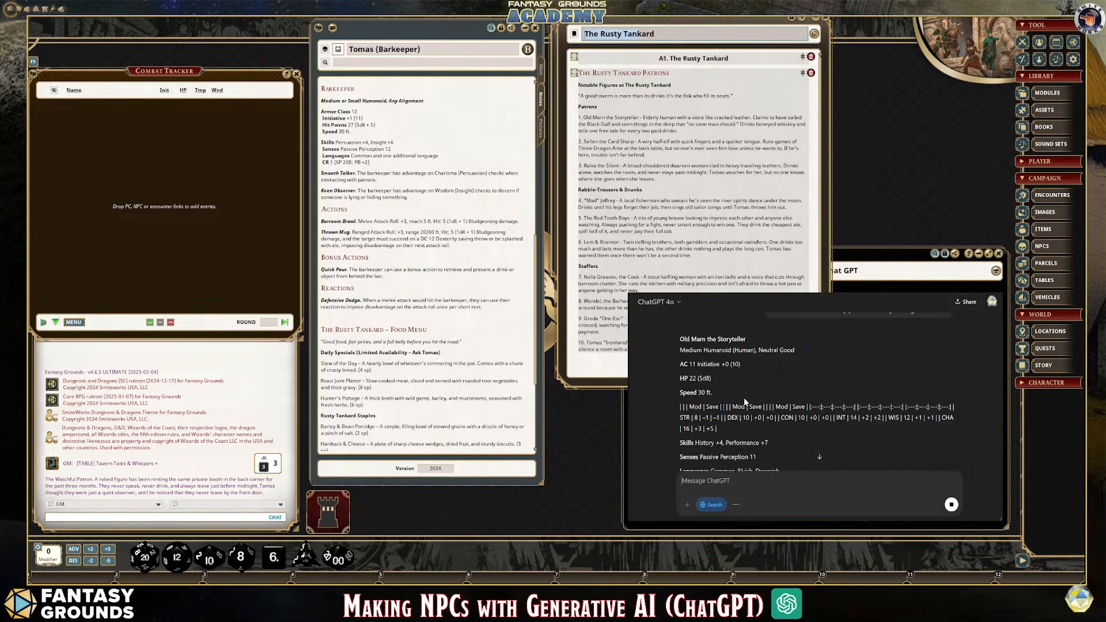
Review the generated patron stat blocks from Old Marn the Storyteller onward, checking their ability score layout and formatting
{"action": "scroll", "coordinate": [776, 407], "scroll_direction": "down", "scroll_amount": 10}
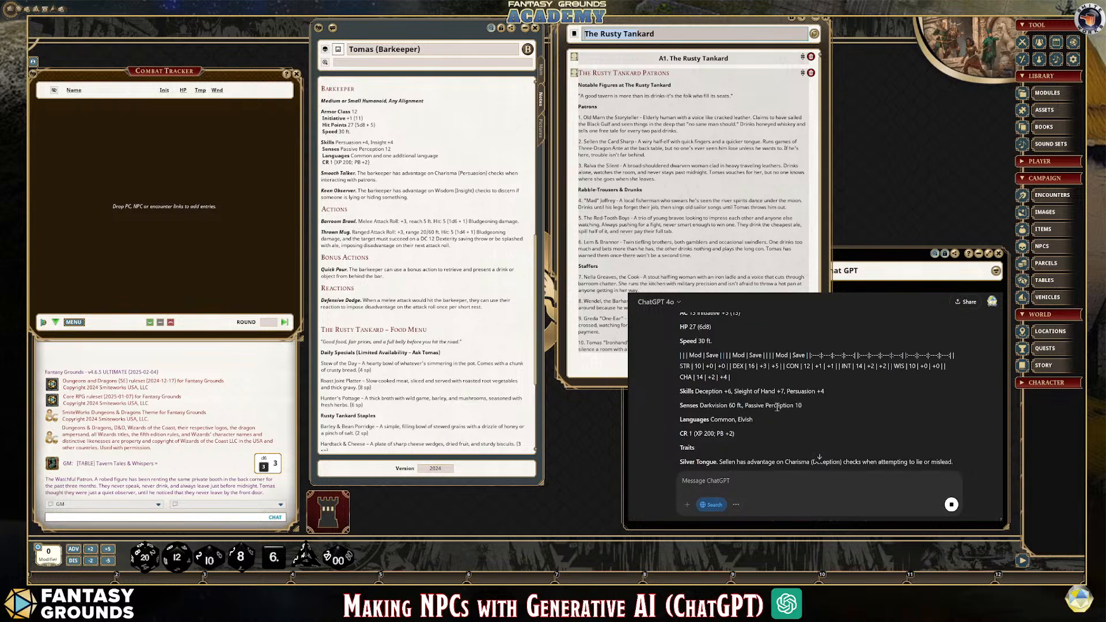
{"action": "scroll", "coordinate": [777, 406], "scroll_direction": "down", "scroll_amount": 2}
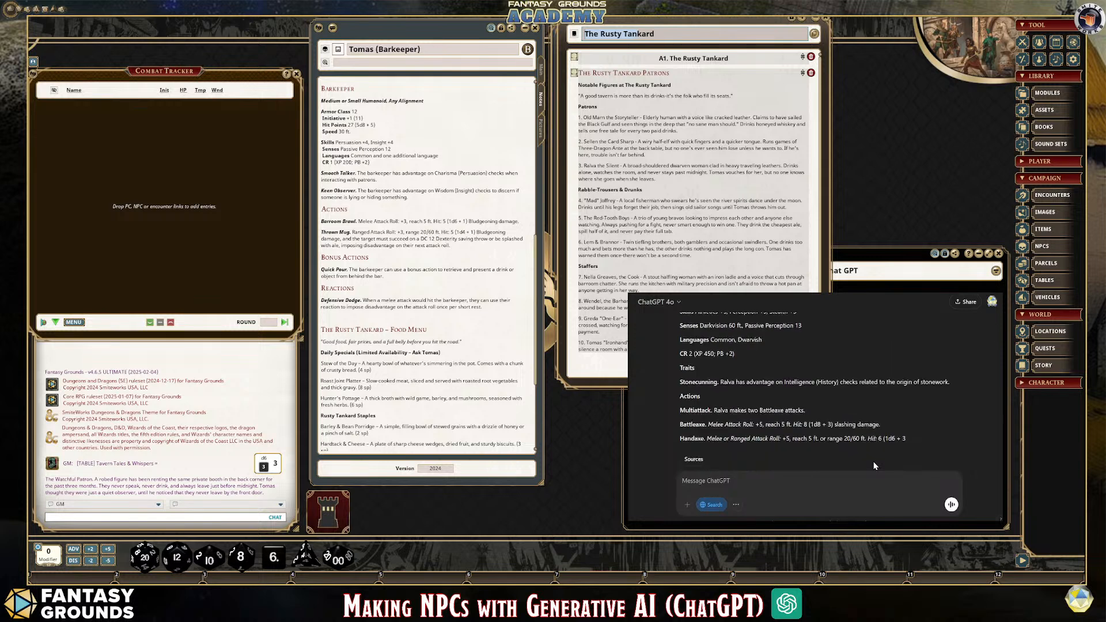
{"action": "scroll", "coordinate": [874, 462], "scroll_direction": "up", "scroll_amount": 3}
{"action": "scroll", "coordinate": [874, 465], "scroll_direction": "down", "scroll_amount": 3}
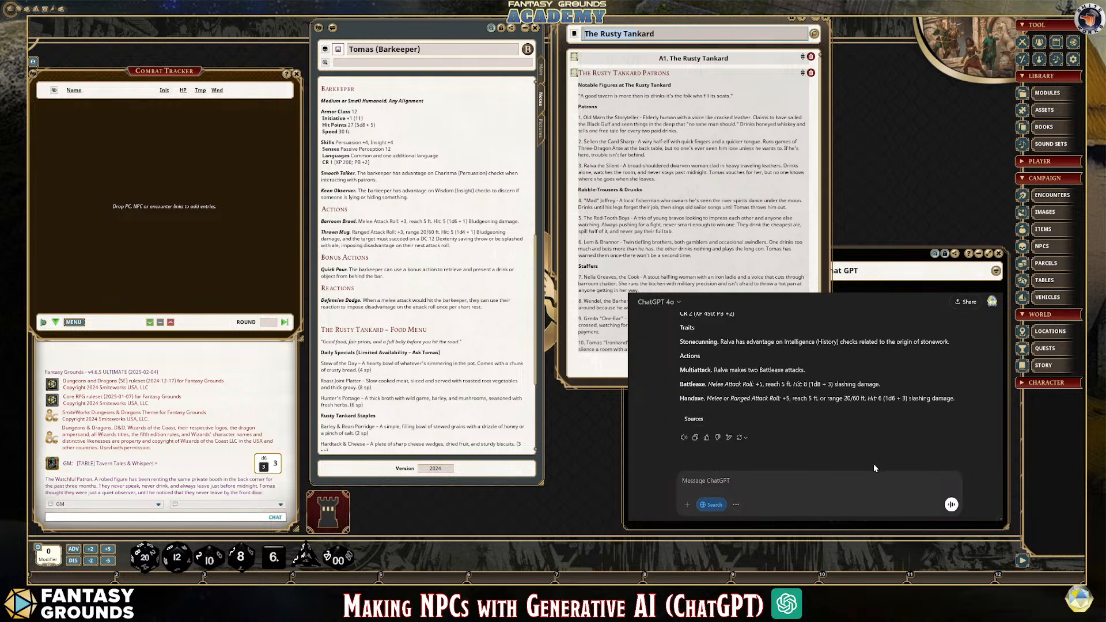
{"action": "scroll", "coordinate": [874, 465], "scroll_direction": "up", "scroll_amount": 1}
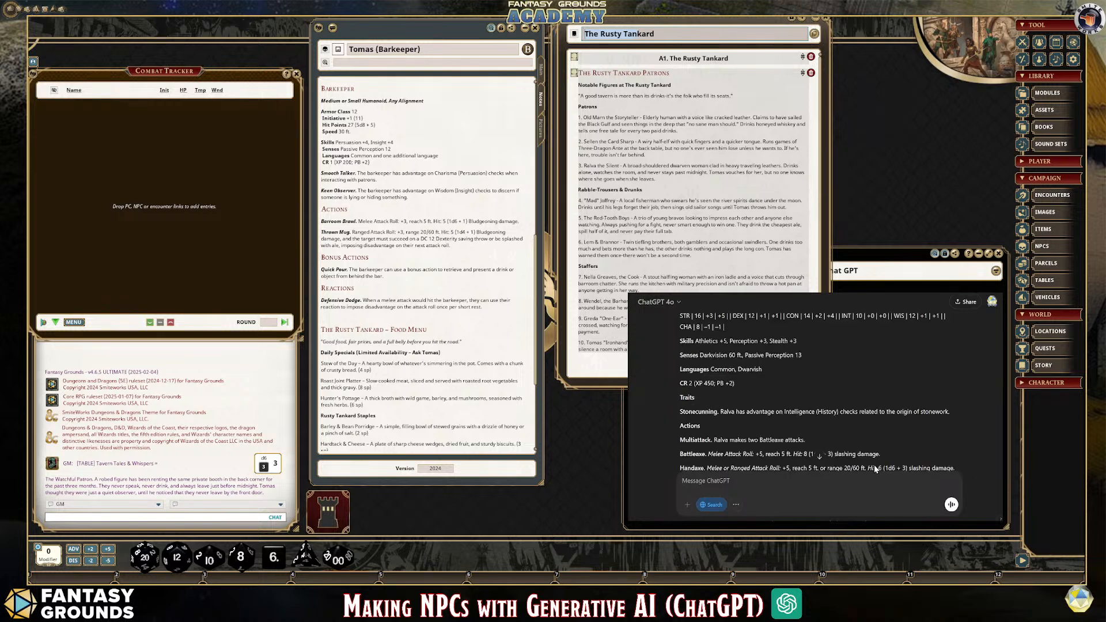
{"action": "scroll", "coordinate": [797, 420], "scroll_direction": "up", "scroll_amount": 4}
{"action": "scroll", "coordinate": [791, 412], "scroll_direction": "up", "scroll_amount": 10}
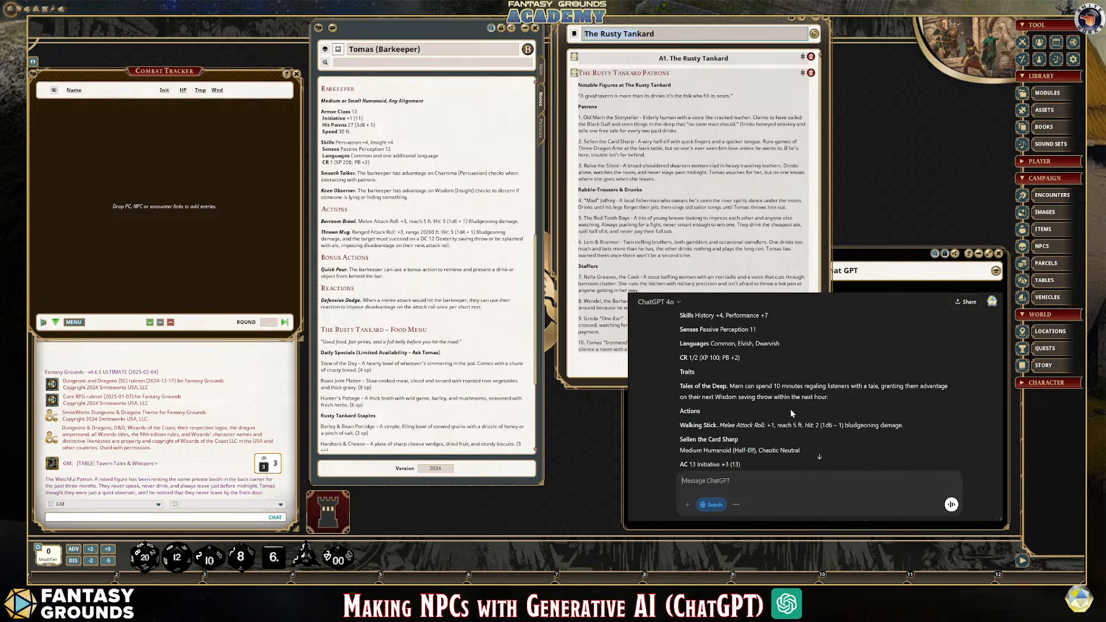
{"action": "scroll", "coordinate": [790, 411], "scroll_direction": "down", "scroll_amount": 3}
{"action": "scroll", "coordinate": [844, 419], "scroll_direction": "up", "scroll_amount": 2}
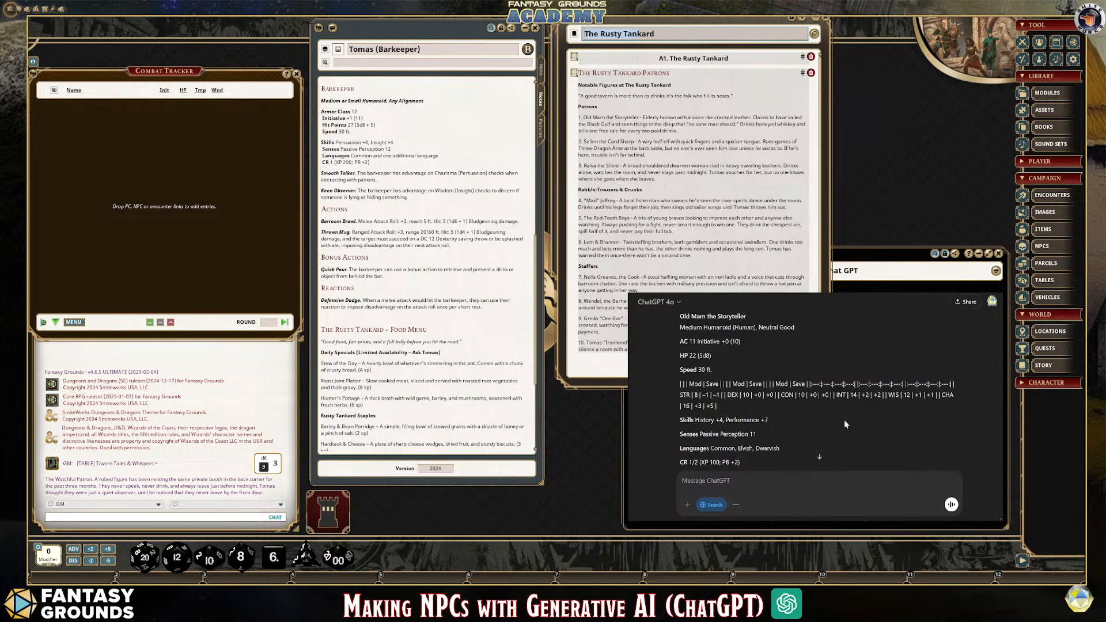
Send ChatGPT the follow-up "Fix the statblocks to use the text formatting like the Barkeeper above." and go to its new reply
{"action": "left_click", "coordinate": [737, 483]}
{"action": "type", "text": "Fix the statblo"}
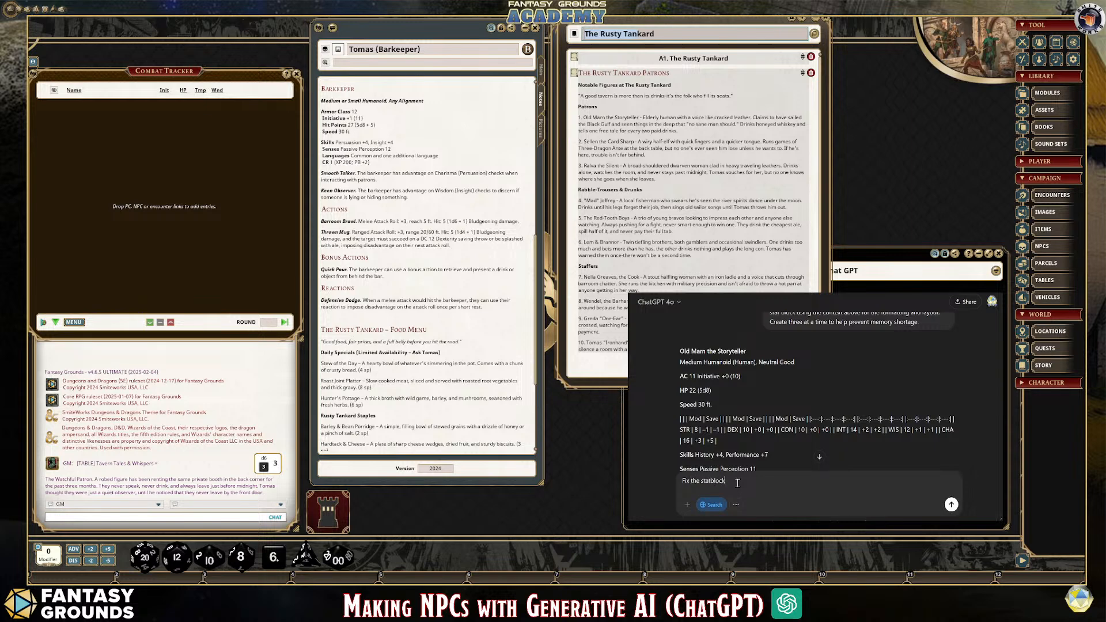
{"action": "type", "text": "cks to use the text formatting like the Barkeeper above."}
{"action": "left_click", "coordinate": [951, 506]}
{"action": "scroll", "coordinate": [810, 465], "scroll_direction": "down", "scroll_amount": 4}
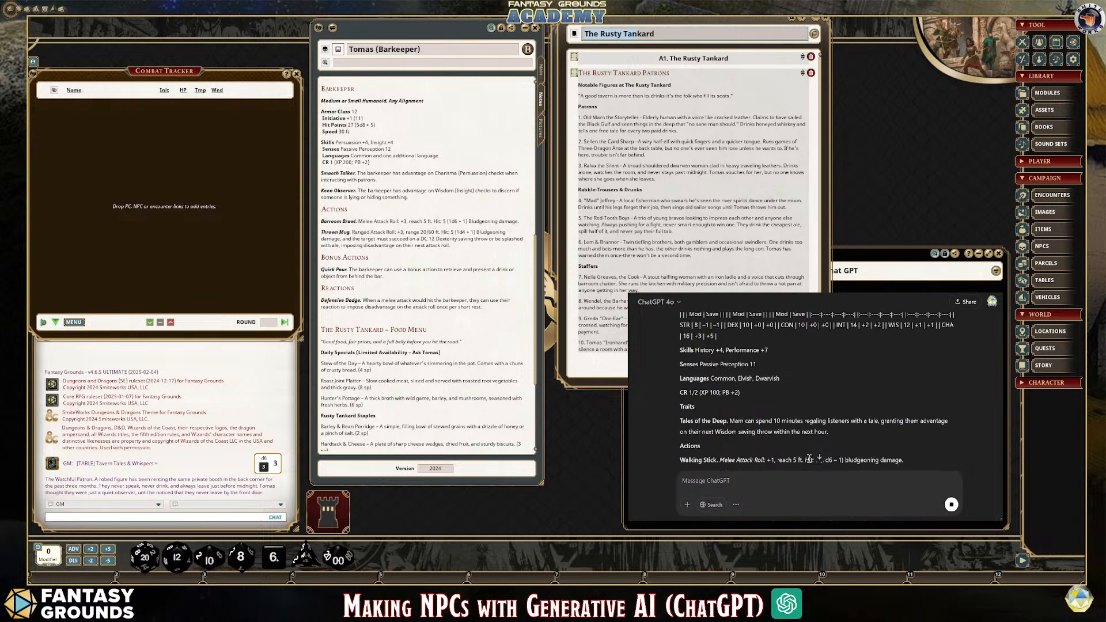
{"action": "scroll", "coordinate": [810, 461], "scroll_direction": "down", "scroll_amount": 10}
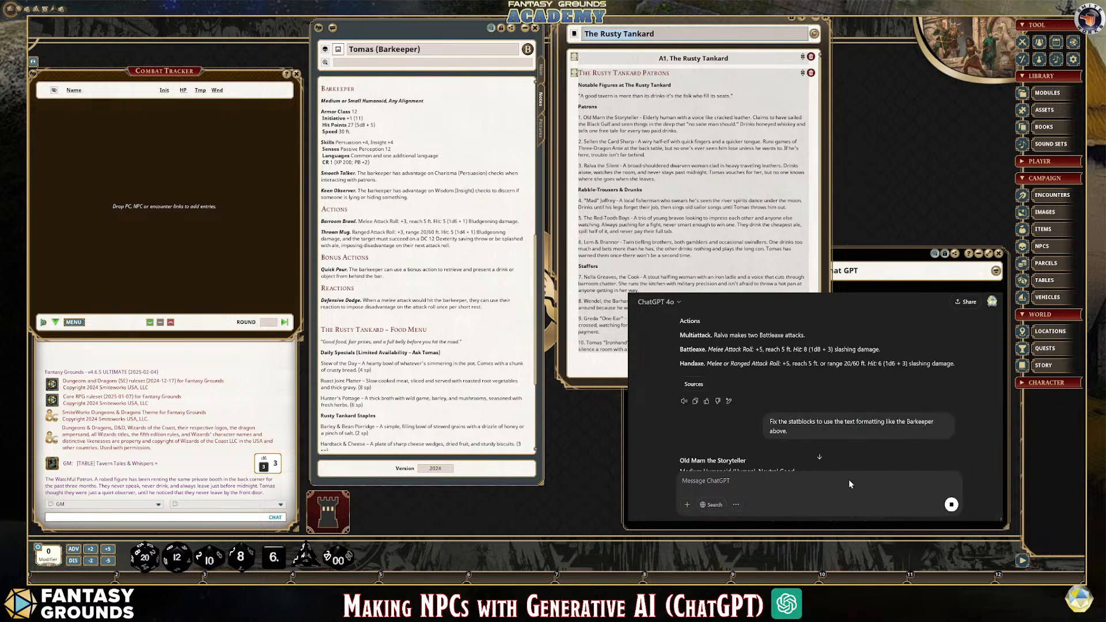
Move the Combat Tracker window slightly lower on the desktop
{"action": "left_click_drag", "start_coordinate": [28, 320], "coordinate": [29, 352]}
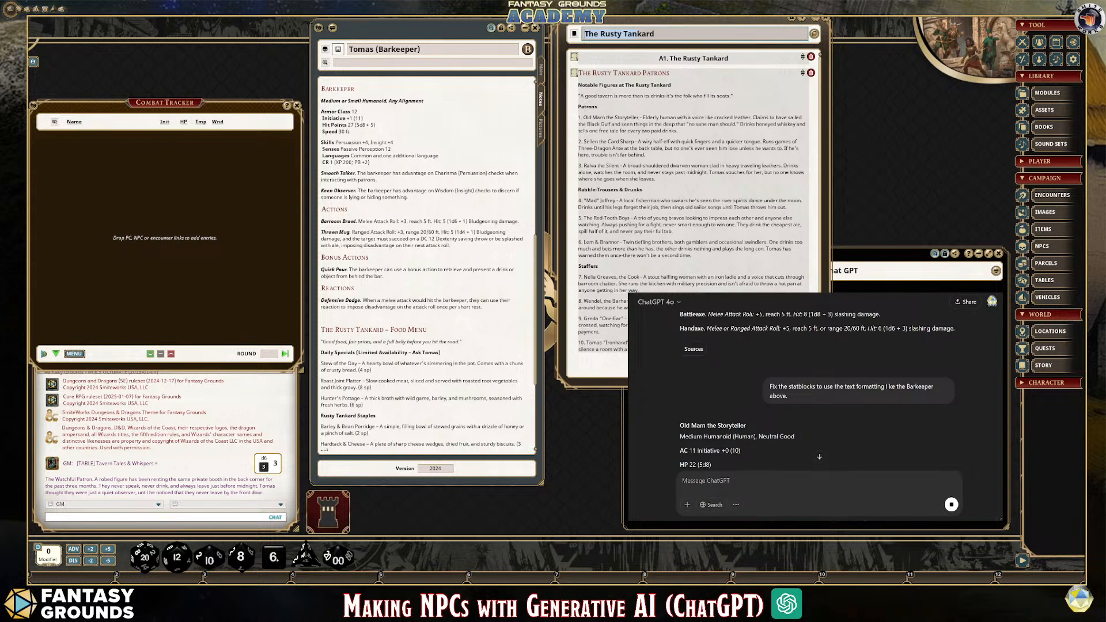
Review the reformatted stat blocks from Old Marn through Raiva, checking that their ability scores follow the Barkeeper layout
{"action": "scroll", "coordinate": [818, 404], "scroll_direction": "down", "scroll_amount": 5}
{"action": "scroll", "coordinate": [818, 404], "scroll_direction": "down", "scroll_amount": 2}
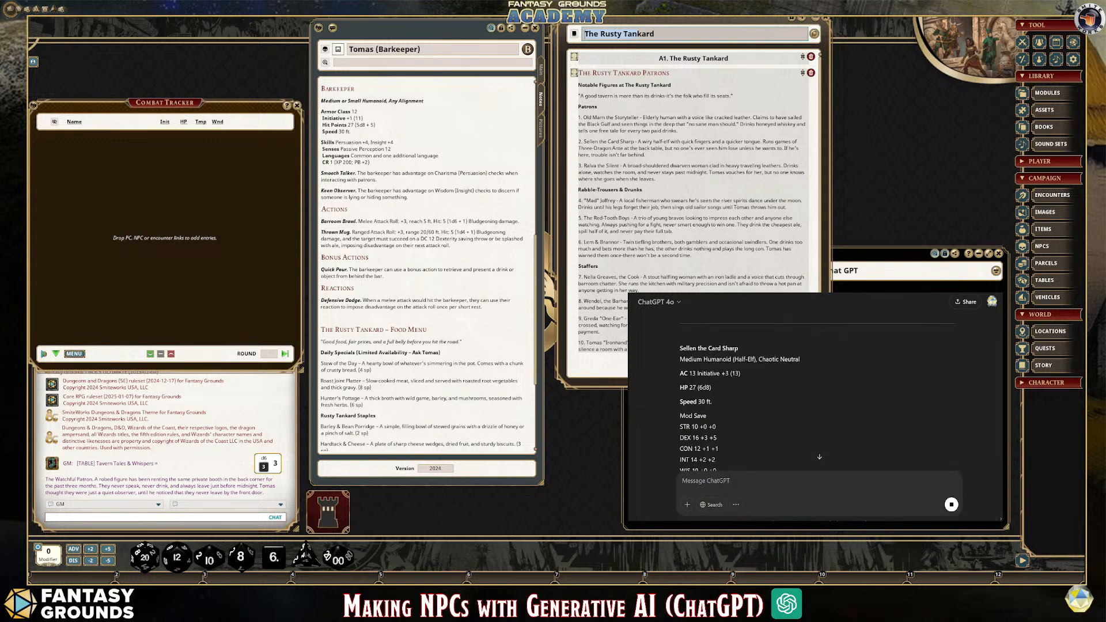
{"action": "scroll", "coordinate": [818, 403], "scroll_direction": "down", "scroll_amount": 1}
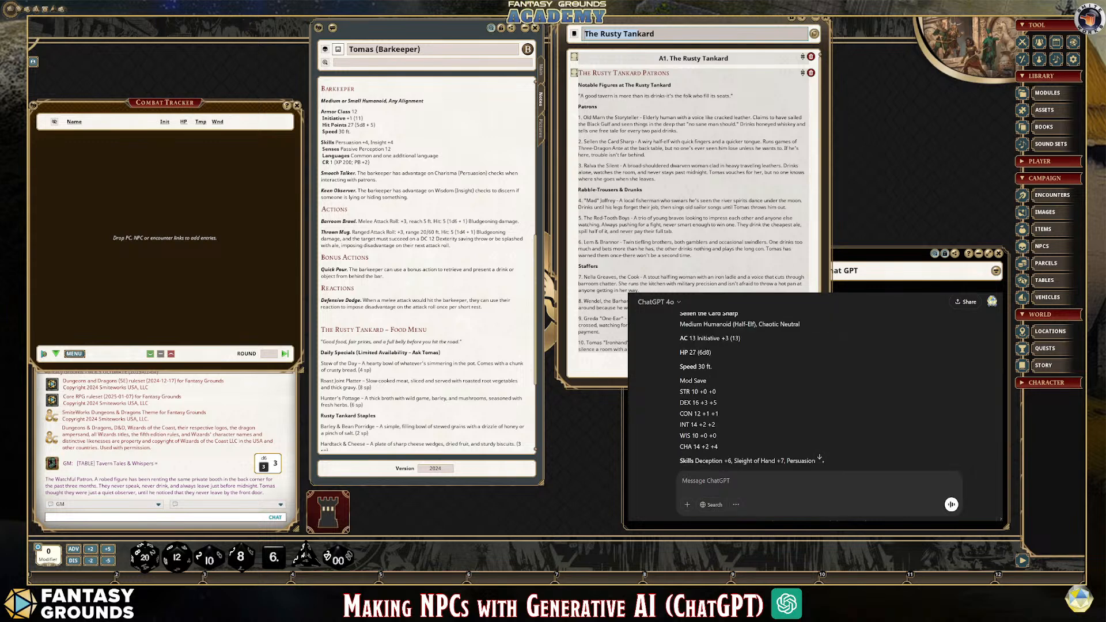
{"action": "scroll", "coordinate": [818, 403], "scroll_direction": "down", "scroll_amount": 5}
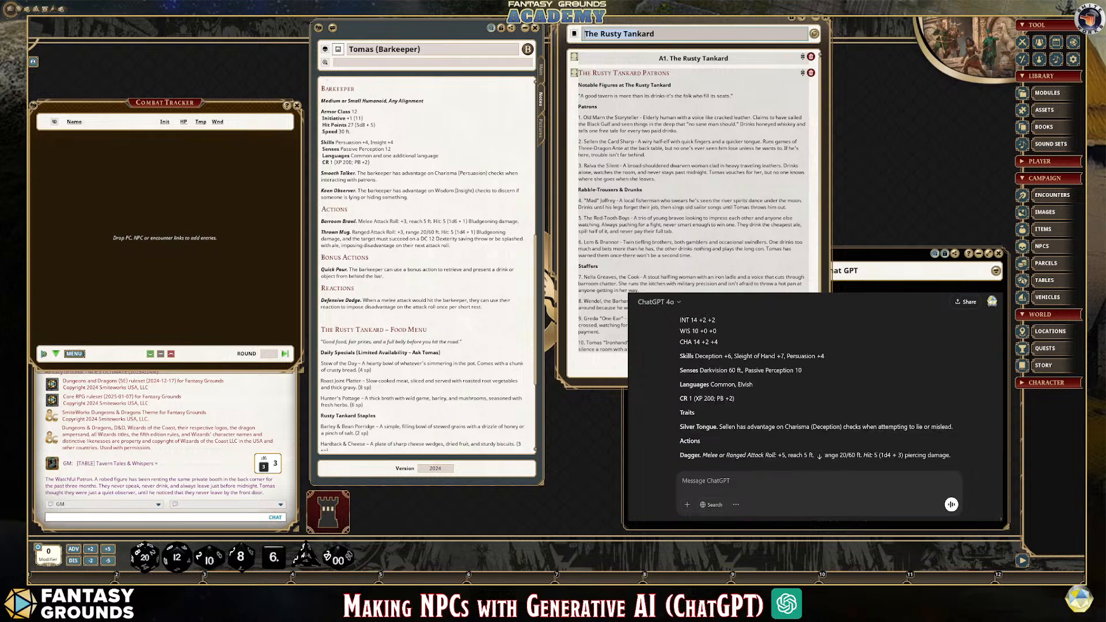
{"action": "scroll", "coordinate": [818, 392], "scroll_direction": "down", "scroll_amount": 3}
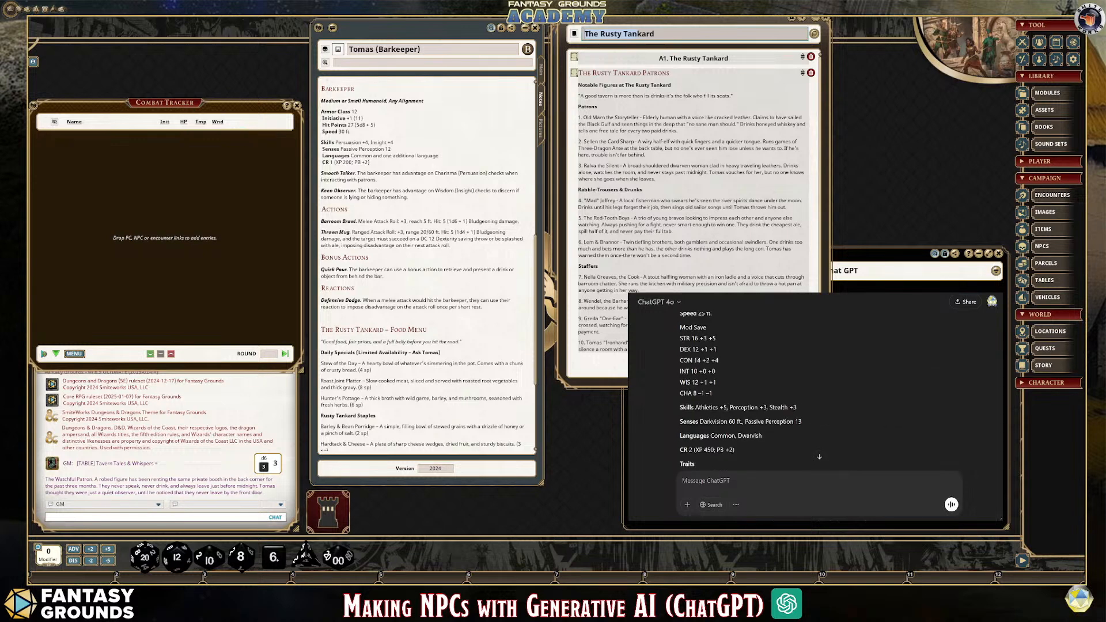
Copy the Barkeeper stat block from the earlier reply to the Strength 13 and Wisdom 15 request and paste it into a new ChatGPT message
{"action": "scroll", "coordinate": [818, 392], "scroll_direction": "up", "scroll_amount": 5}
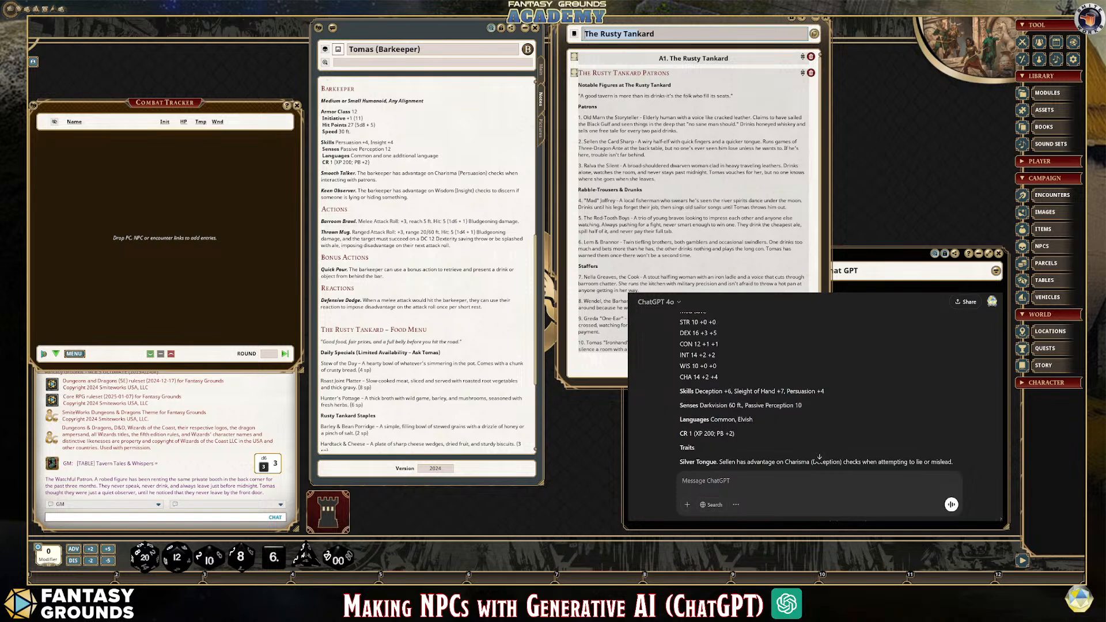
{"action": "scroll", "coordinate": [818, 392], "scroll_direction": "up", "scroll_amount": 3}
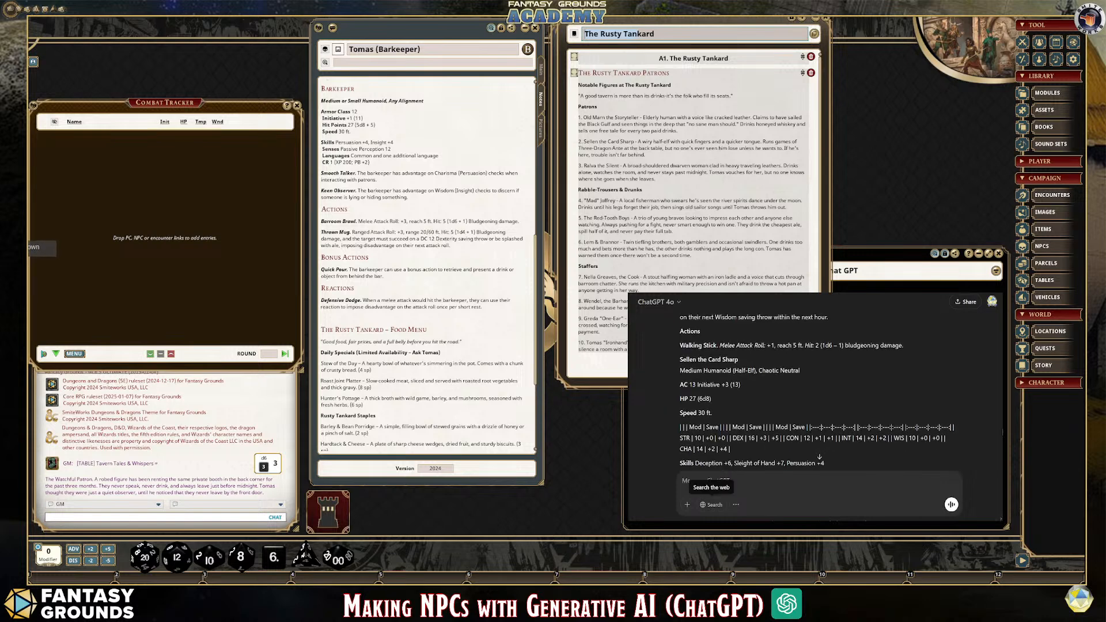
{"action": "scroll", "coordinate": [818, 392], "scroll_direction": "up", "scroll_amount": 10}
{"action": "scroll", "coordinate": [1001, 414], "scroll_direction": "down", "scroll_amount": 10}
{"action": "scroll", "coordinate": [1000, 403], "scroll_direction": "up", "scroll_amount": 10}
{"action": "scroll", "coordinate": [998, 398], "scroll_direction": "down", "scroll_amount": 15}
{"action": "scroll", "coordinate": [995, 383], "scroll_direction": "up", "scroll_amount": 18}
{"action": "scroll", "coordinate": [990, 362], "scroll_direction": "up", "scroll_amount": 15}
{"action": "scroll", "coordinate": [986, 343], "scroll_direction": "up", "scroll_amount": 8}
{"action": "scroll", "coordinate": [986, 336], "scroll_direction": "up", "scroll_amount": 5}
{"action": "scroll", "coordinate": [987, 333], "scroll_direction": "down", "scroll_amount": 3}
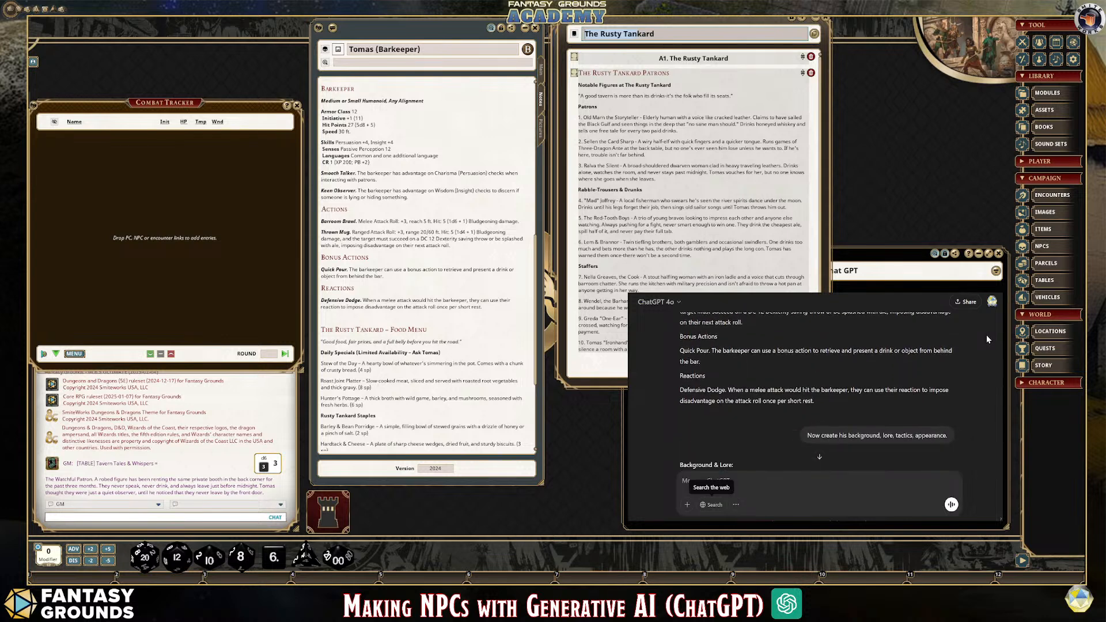
{"action": "mouse_move", "coordinate": [815, 402]}
{"action": "left_mouse_down"}
{"action": "mouse_move", "coordinate": [742, 292]}
{"action": "mouse_move", "coordinate": [712, 398]}
{"action": "mouse_move", "coordinate": [683, 397]}
{"action": "mouse_move", "coordinate": [708, 406]}
{"action": "left_mouse_up"}
{"action": "key", "text": "ctrl+c"}
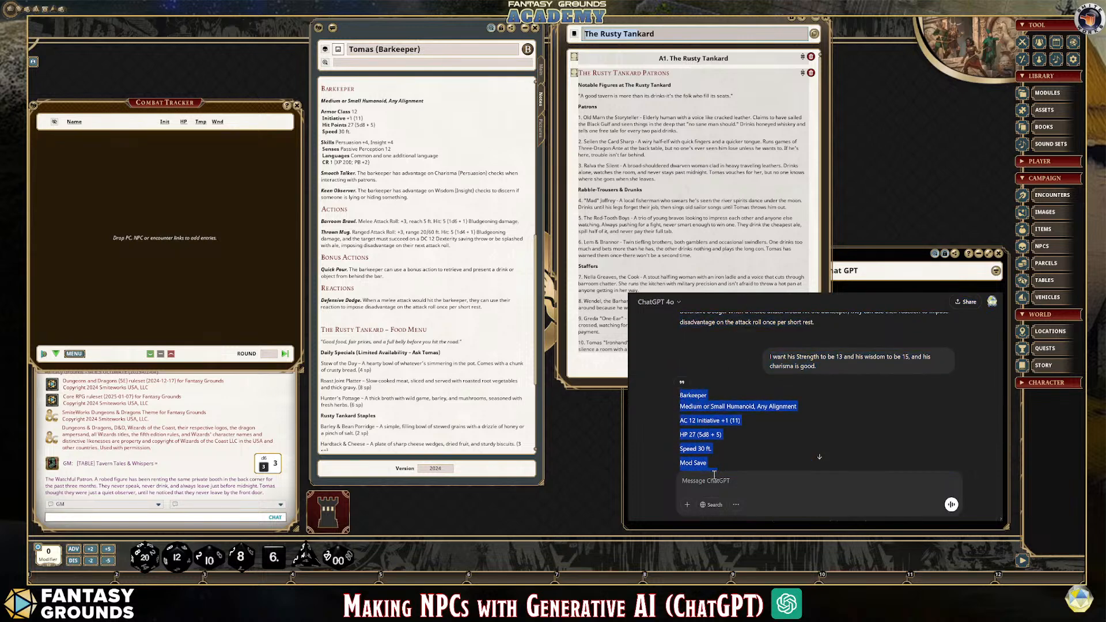
{"action": "left_click", "coordinate": [713, 480]}
{"action": "key", "text": "ctrl+v"}
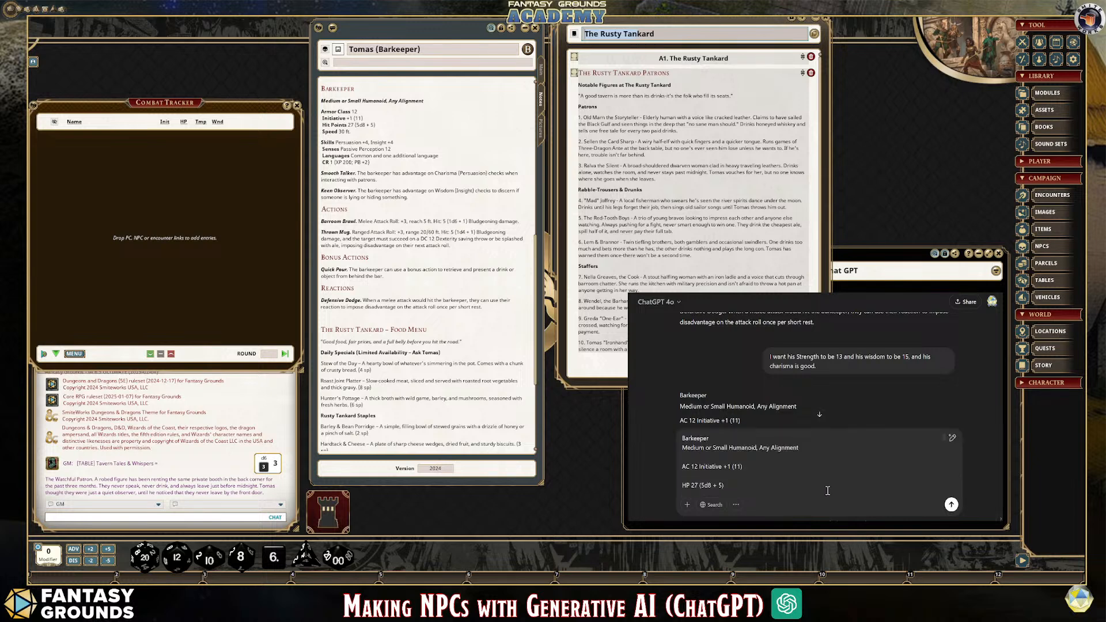
Add the instruction "Use the format above." below the pasted Barkeeper stat block and send the message
{"action": "scroll", "coordinate": [830, 488], "scroll_direction": "down", "scroll_amount": 10}
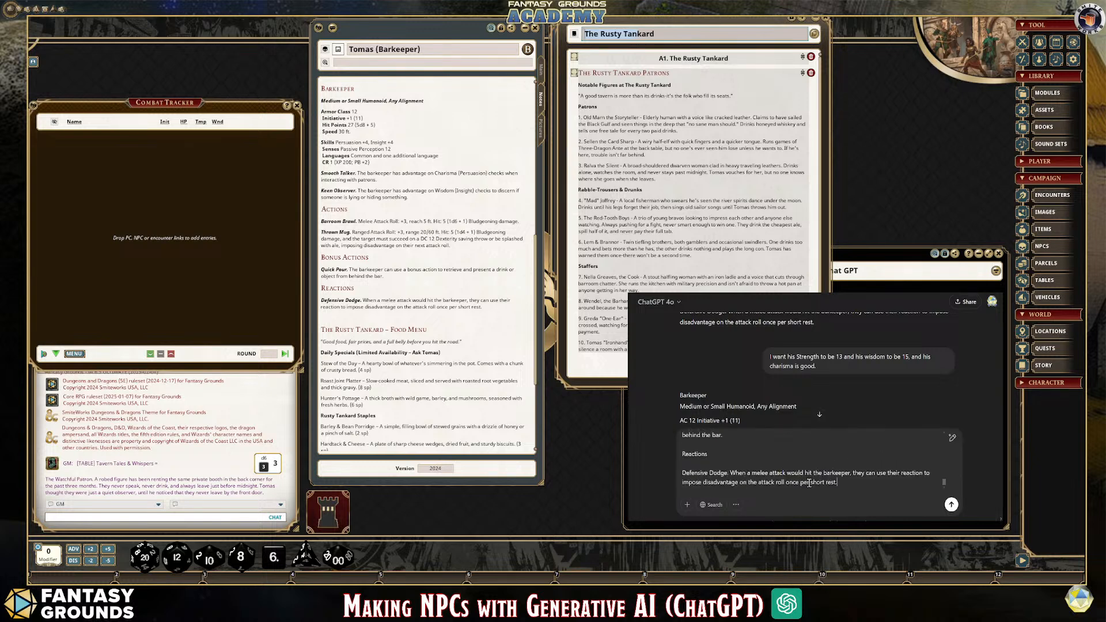
{"action": "key", "text": "shift+Return"}
{"action": "key", "text": "shift+Return"}
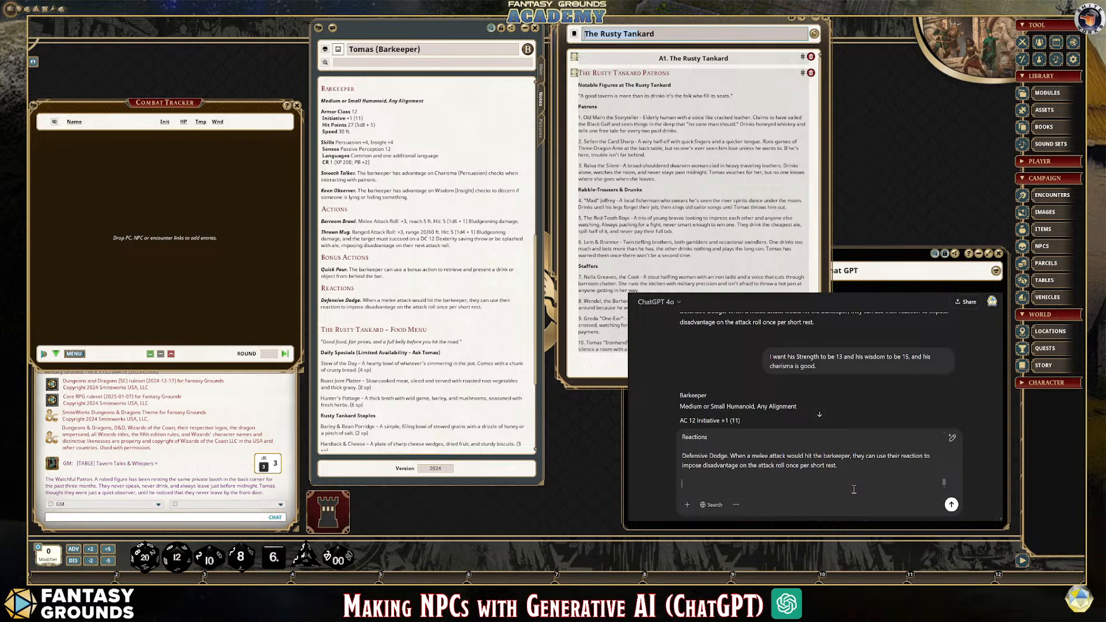
{"action": "type", "text": "Use thie format above."}
{"action": "key", "text": "Return"}
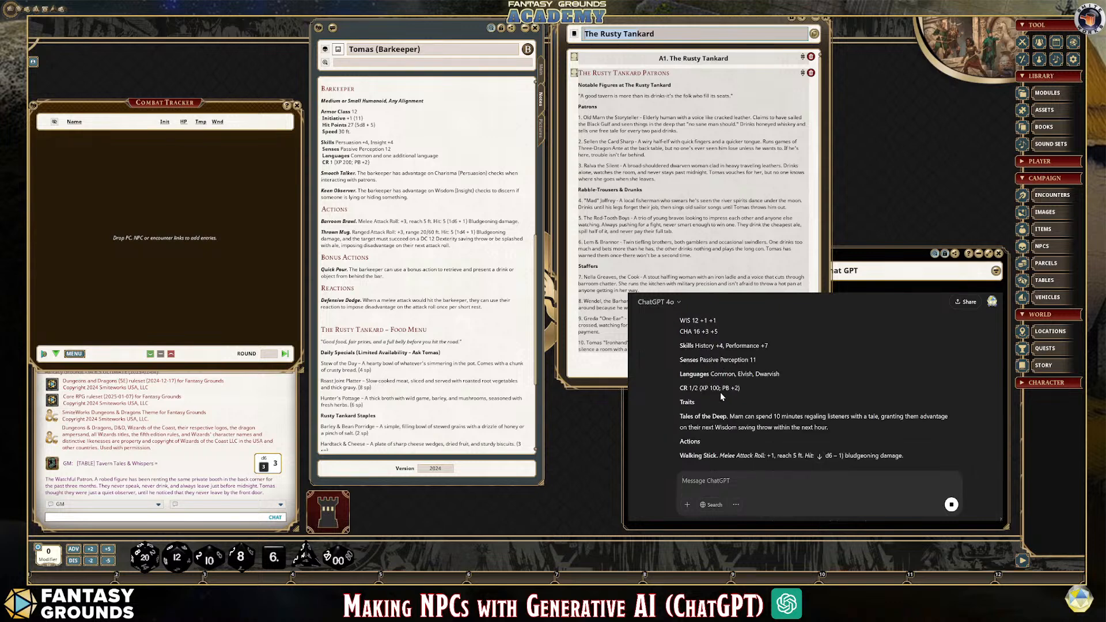
Examine the regenerated stat blocks from Old Marn the Storyteller onward, checking their ability scores, traits and actions
{"action": "scroll", "coordinate": [778, 409], "scroll_direction": "up", "scroll_amount": 3}
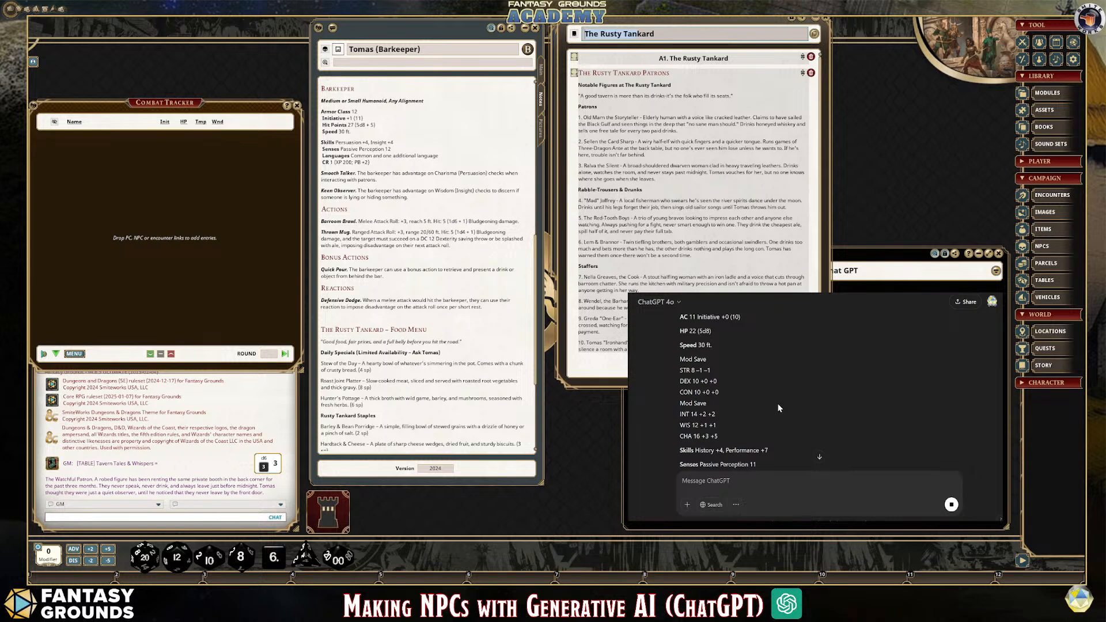
{"action": "scroll", "coordinate": [777, 408], "scroll_direction": "up", "scroll_amount": 2}
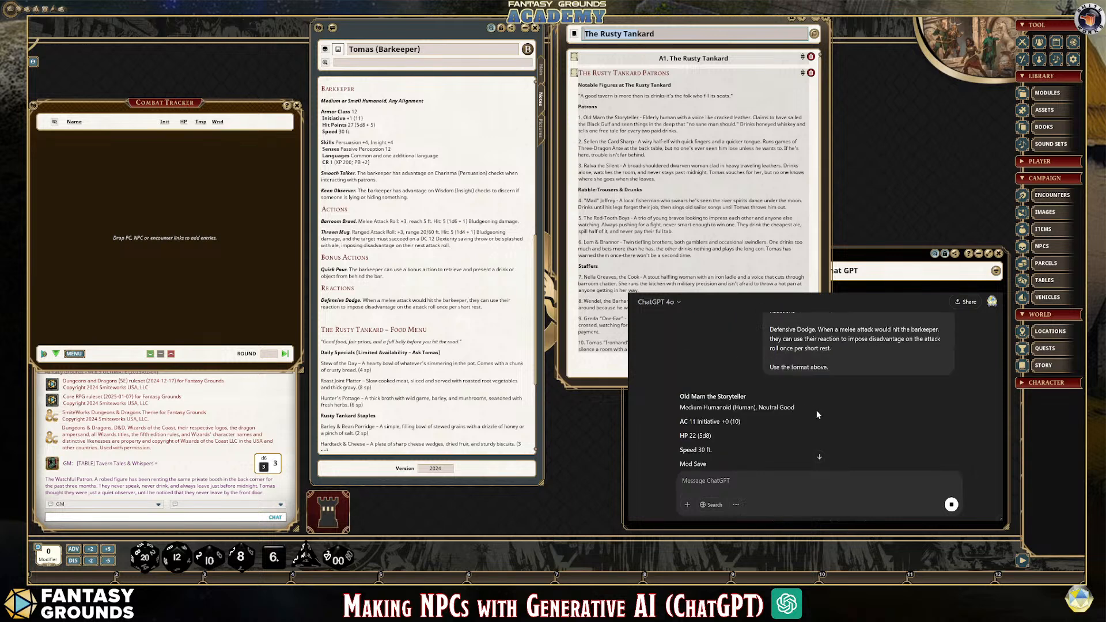
{"action": "scroll", "coordinate": [714, 415], "scroll_direction": "down", "scroll_amount": 3}
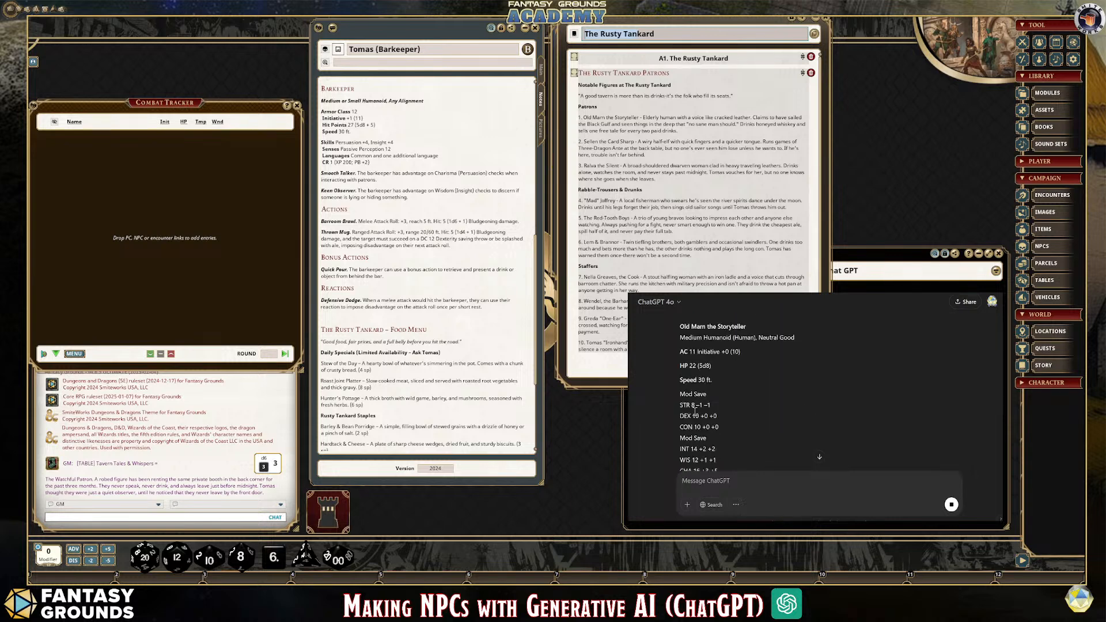
{"action": "scroll", "coordinate": [710, 413], "scroll_direction": "down", "scroll_amount": 2}
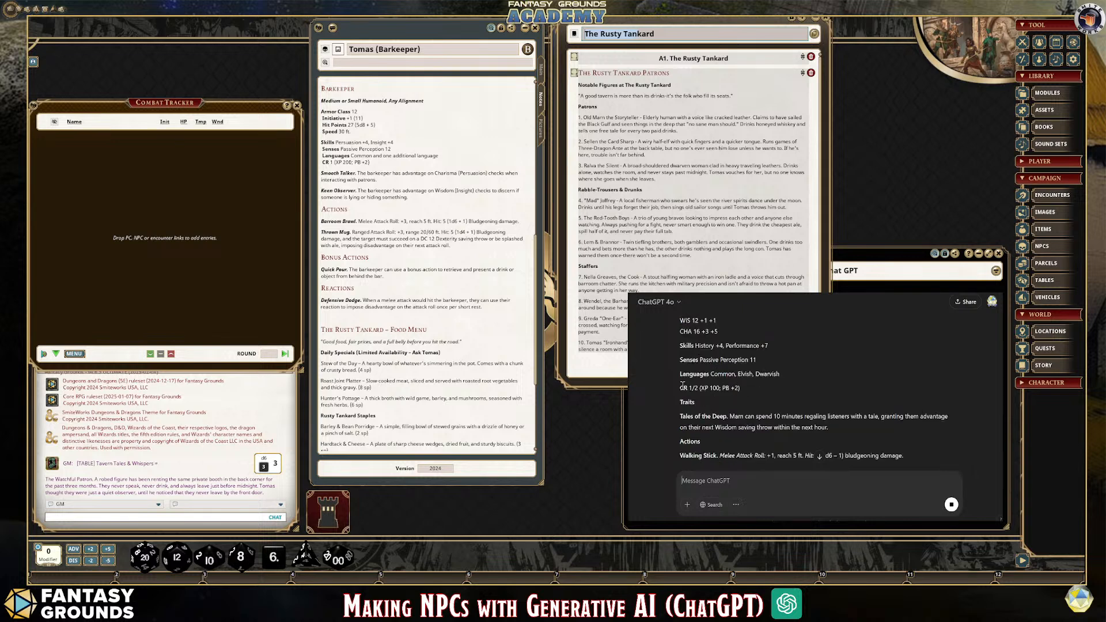
{"action": "scroll", "coordinate": [807, 419], "scroll_direction": "down", "scroll_amount": 3}
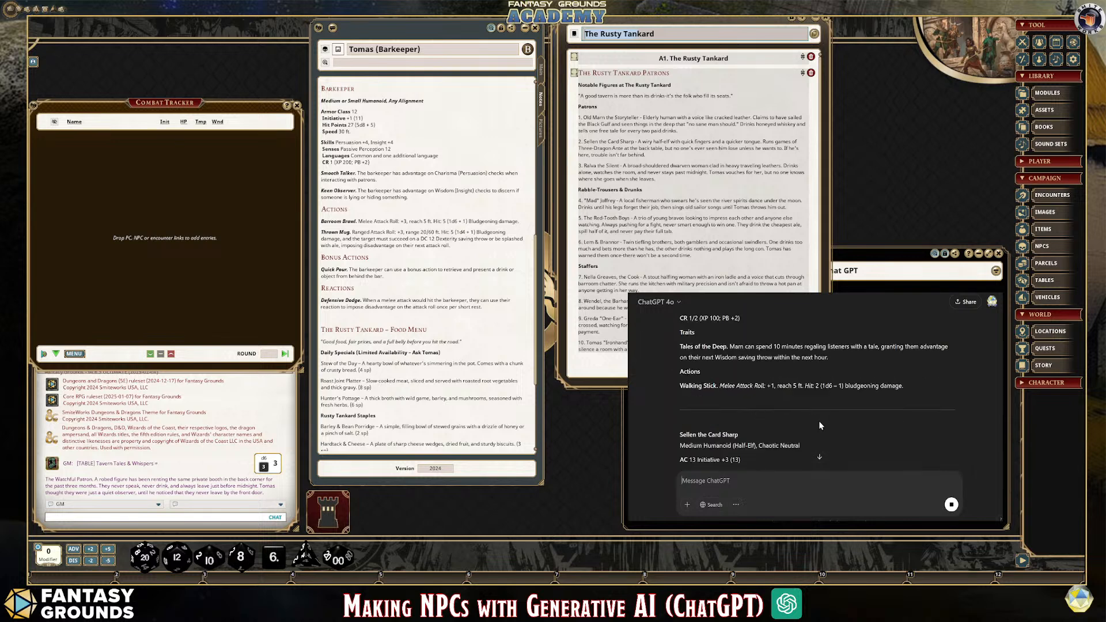
{"action": "scroll", "coordinate": [819, 428], "scroll_direction": "down", "scroll_amount": 4}
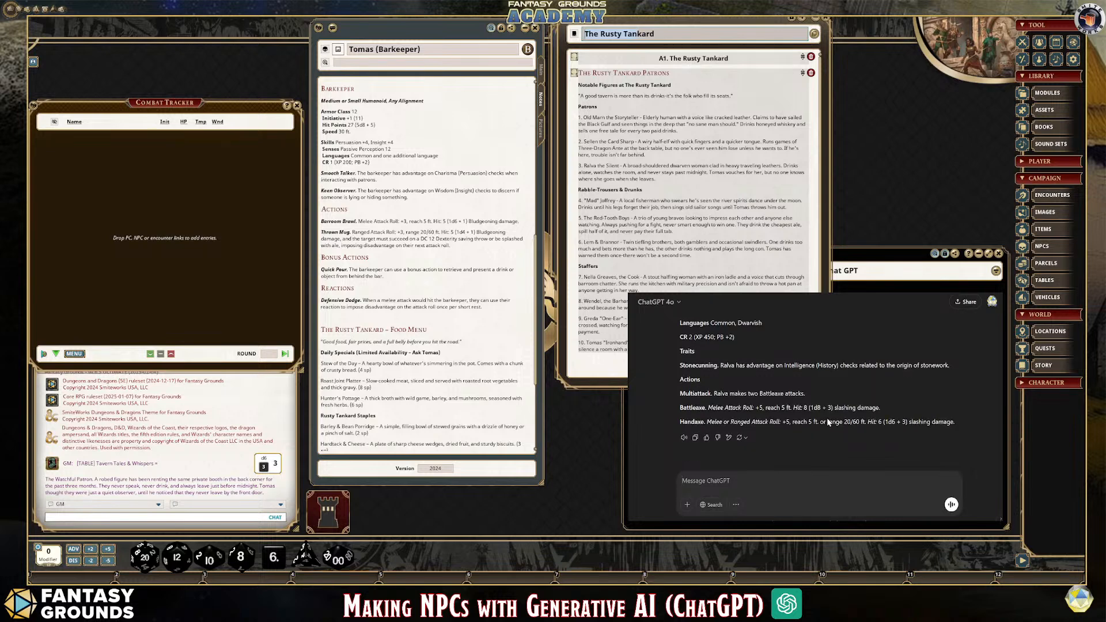
Send ChatGPT the prompt "Create the next three patrons in the same manner."
{"action": "type", "text": "Create the next three patrons in the same manner."}
{"action": "key", "text": "Return"}
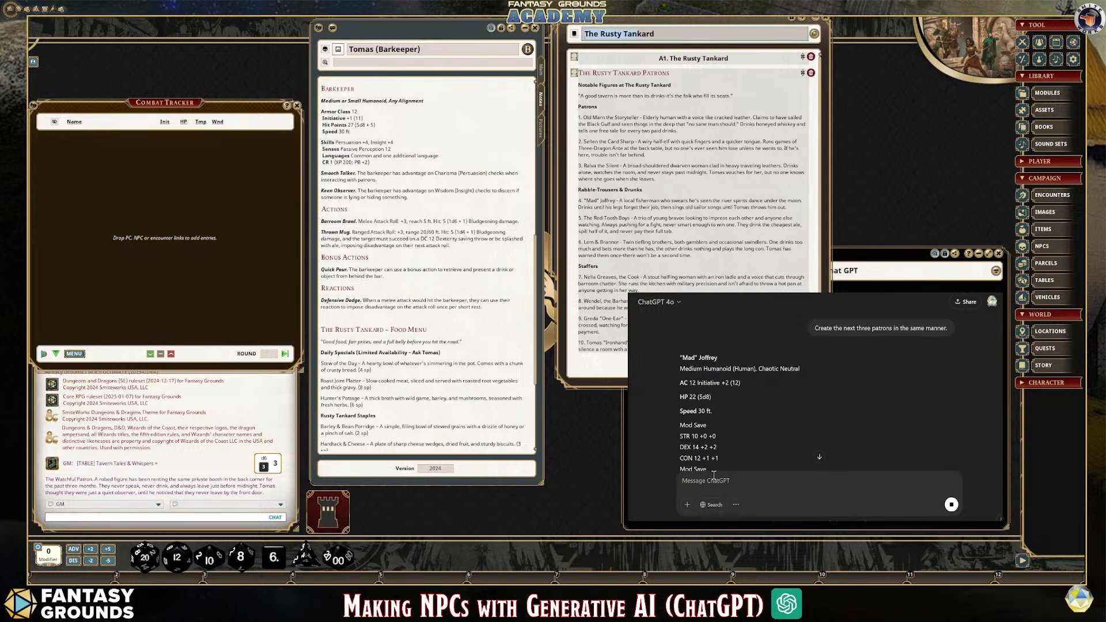
Review the new stat blocks for "Mad" Joffrey, the Red-Tooth Boys and the gambling twins
{"action": "scroll", "coordinate": [766, 395], "scroll_direction": "down", "scroll_amount": 3}
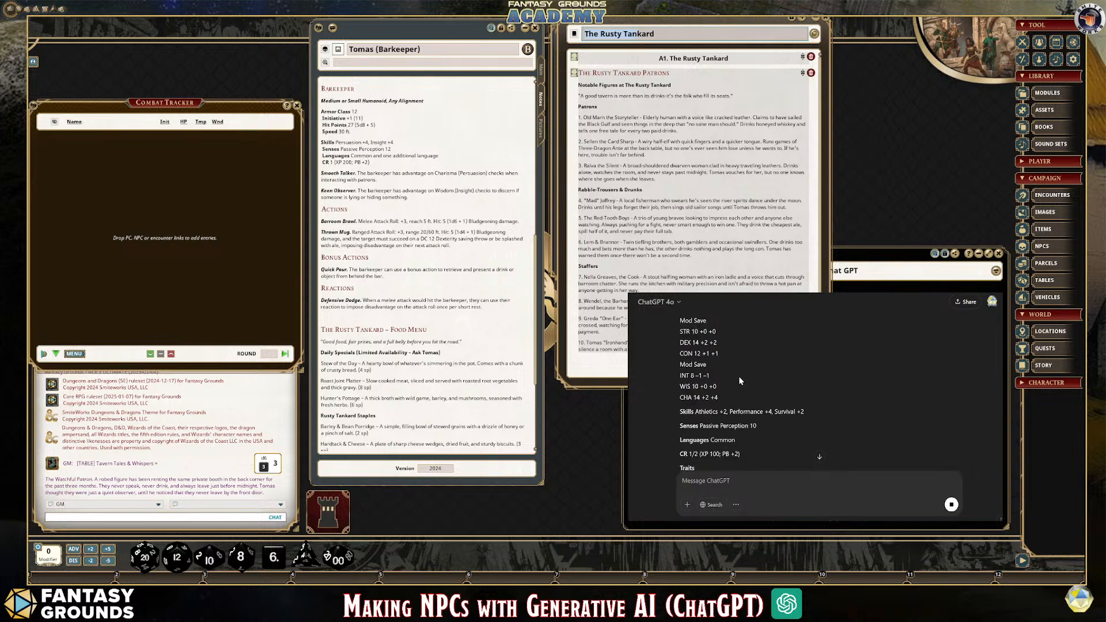
{"action": "scroll", "coordinate": [780, 381], "scroll_direction": "down", "scroll_amount": 5}
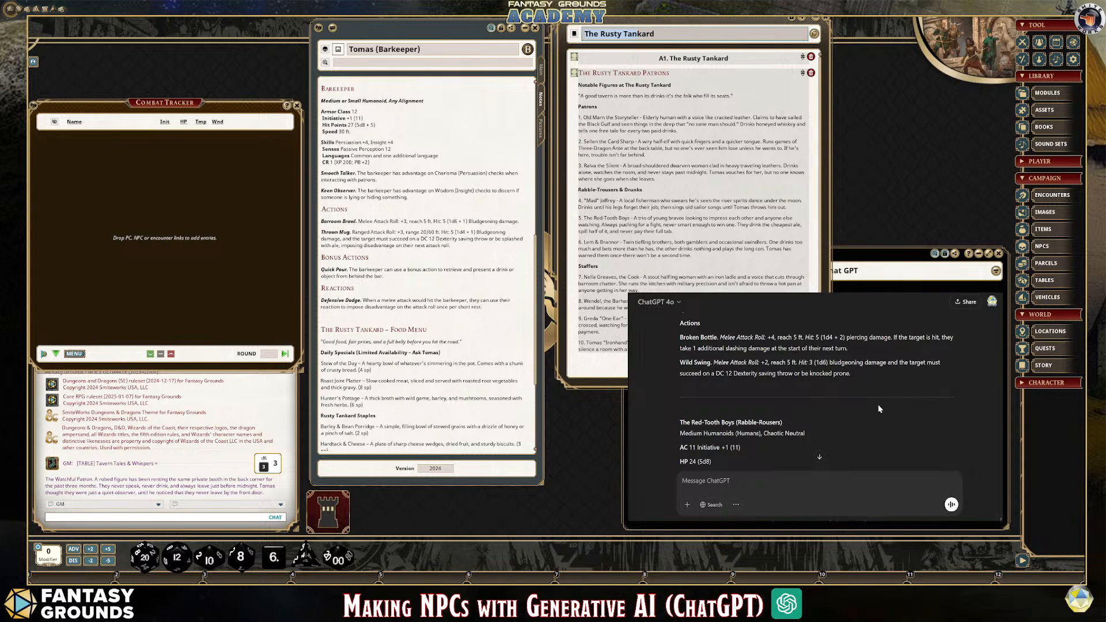
{"action": "scroll", "coordinate": [880, 402], "scroll_direction": "down", "scroll_amount": 2}
{"action": "scroll", "coordinate": [788, 392], "scroll_direction": "down", "scroll_amount": 10}
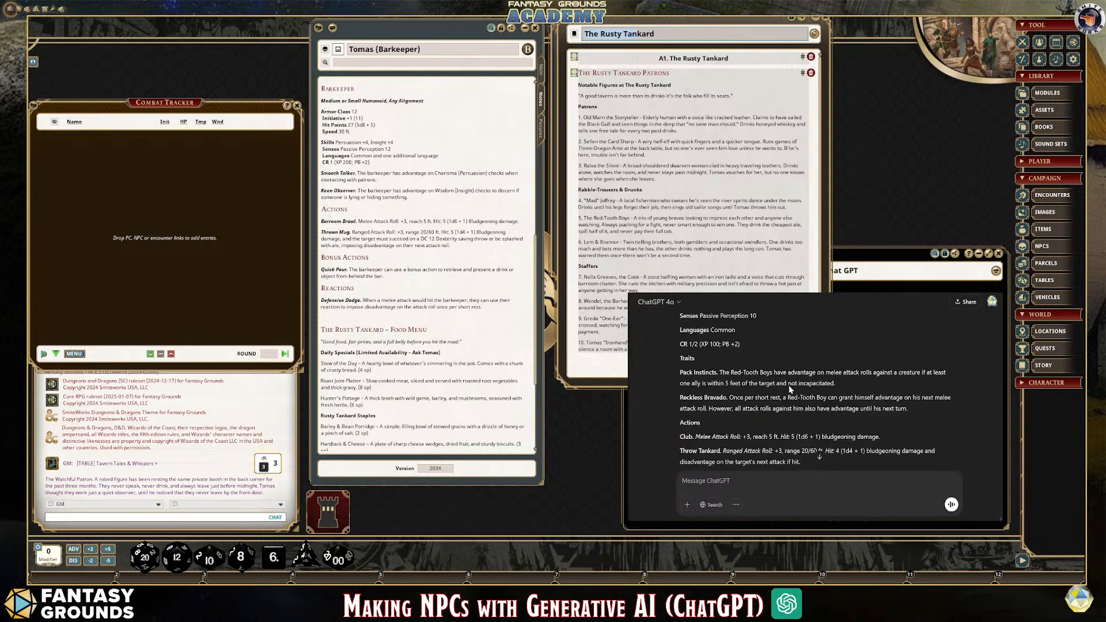
{"action": "scroll", "coordinate": [789, 397], "scroll_direction": "down", "scroll_amount": 3}
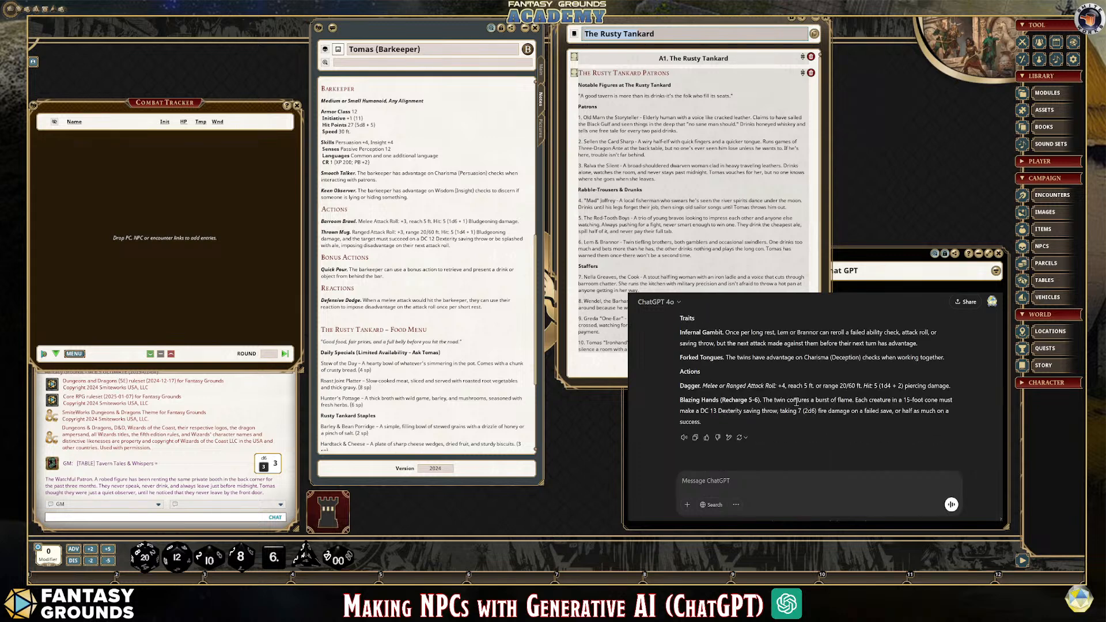
Send ChatGPT the prompt "Do the next four Patrons please."
{"action": "type", "text": "Do the next four ptrons pleasew"}
{"action": "key", "text": "BackSpace"}
{"action": "left_click", "coordinate": [730, 481]}
{"action": "type", "text": "a"}
{"action": "left_click", "coordinate": [952, 505]}
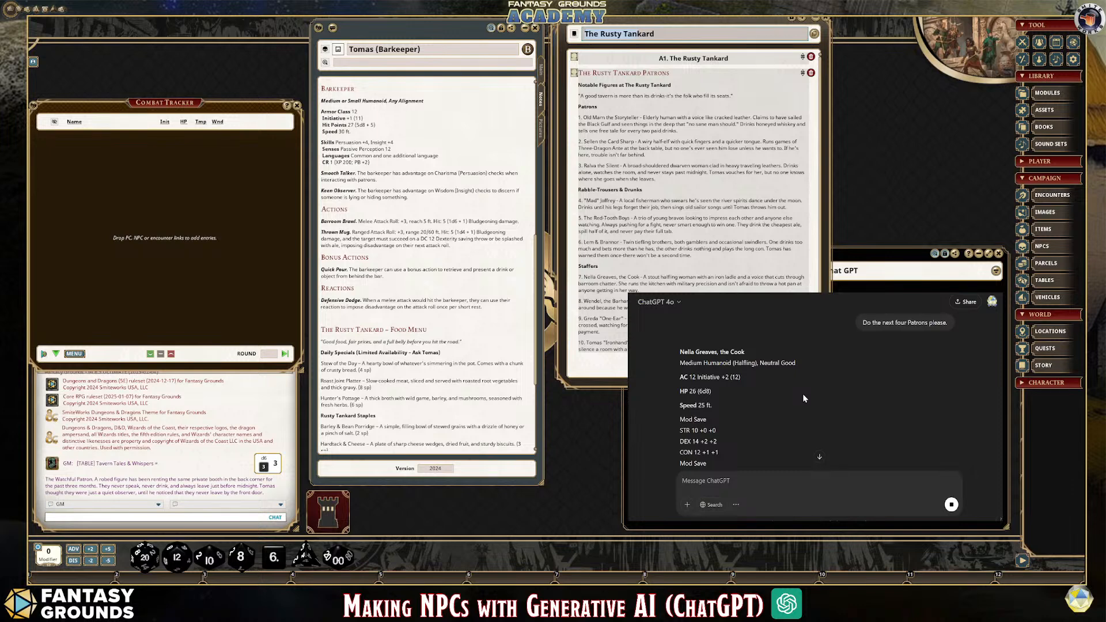
Review the generated staff stat blocks, including Greda "One-Ear" and the closing entry for the barkeeper
{"action": "scroll", "coordinate": [821, 400], "scroll_direction": "down", "scroll_amount": 4}
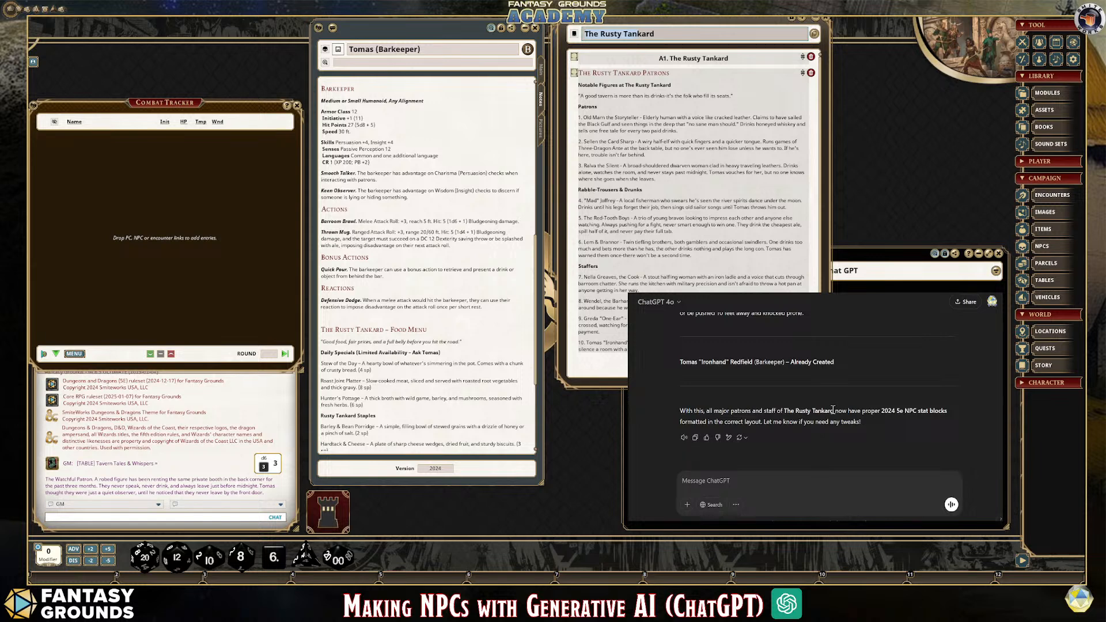
{"action": "scroll", "coordinate": [831, 441], "scroll_direction": "up", "scroll_amount": 2}
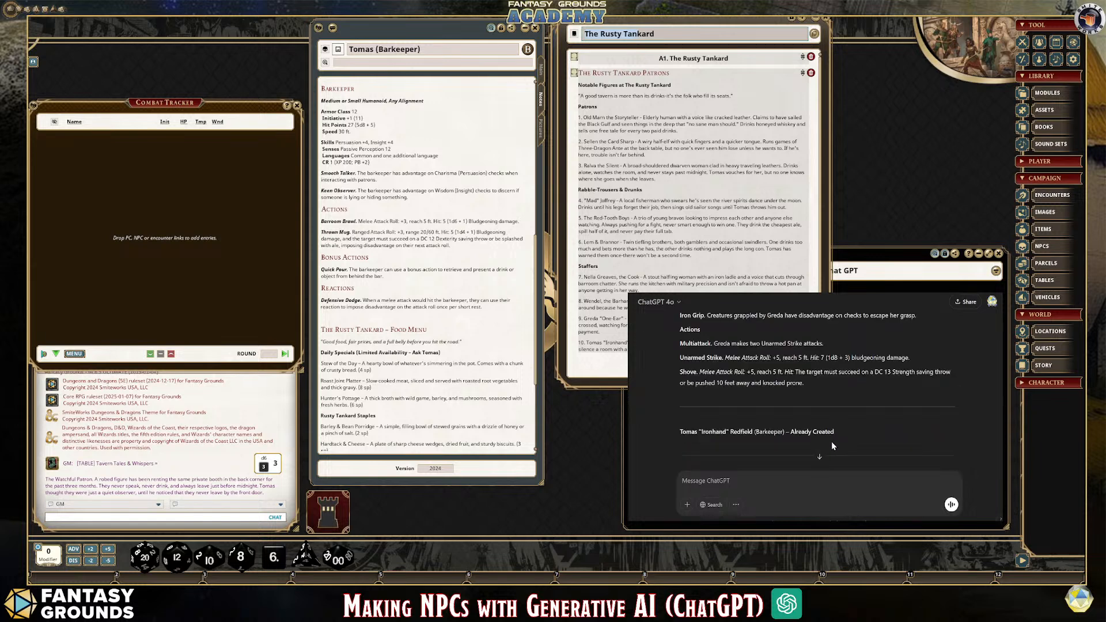
{"action": "scroll", "coordinate": [831, 441], "scroll_direction": "down", "scroll_amount": 1}
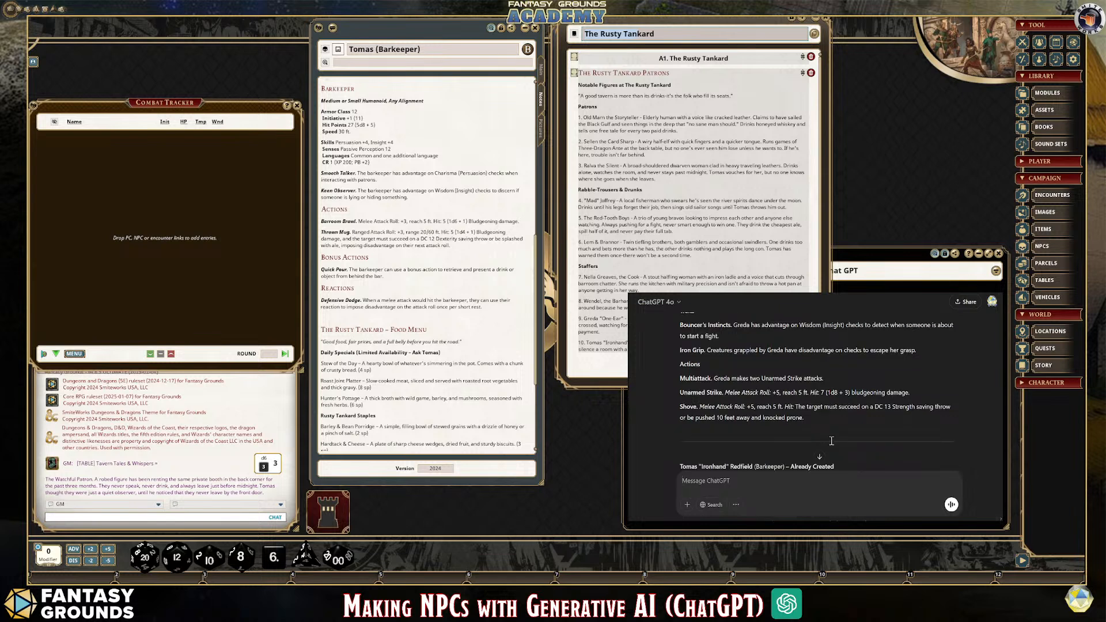
{"action": "scroll", "coordinate": [831, 440], "scroll_direction": "down", "scroll_amount": 7}
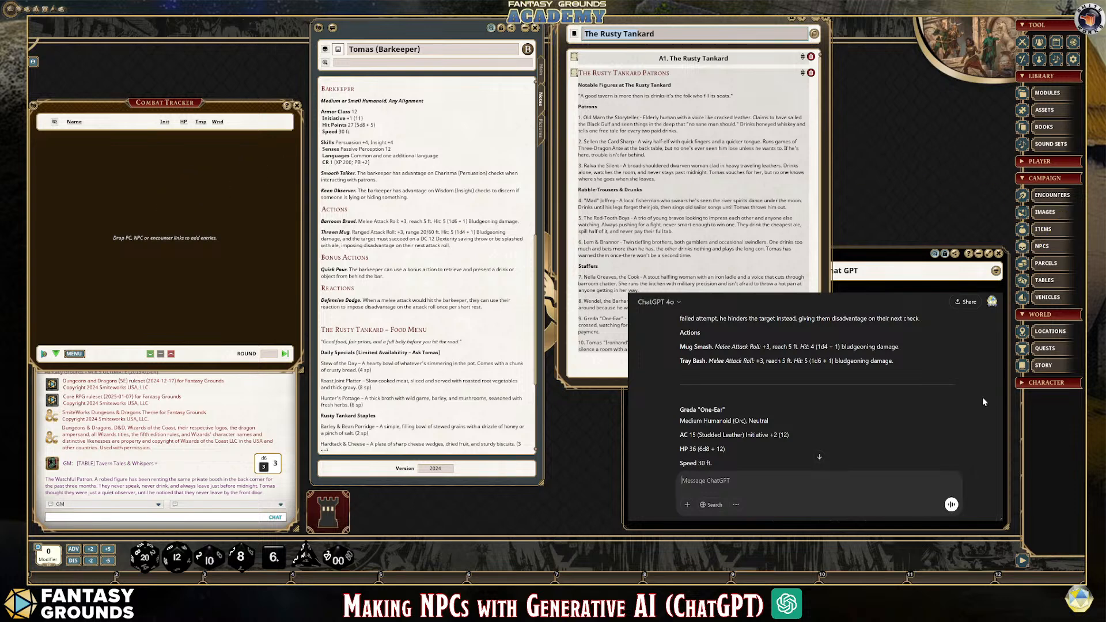
{"action": "scroll", "coordinate": [829, 424], "scroll_direction": "down", "scroll_amount": 2}
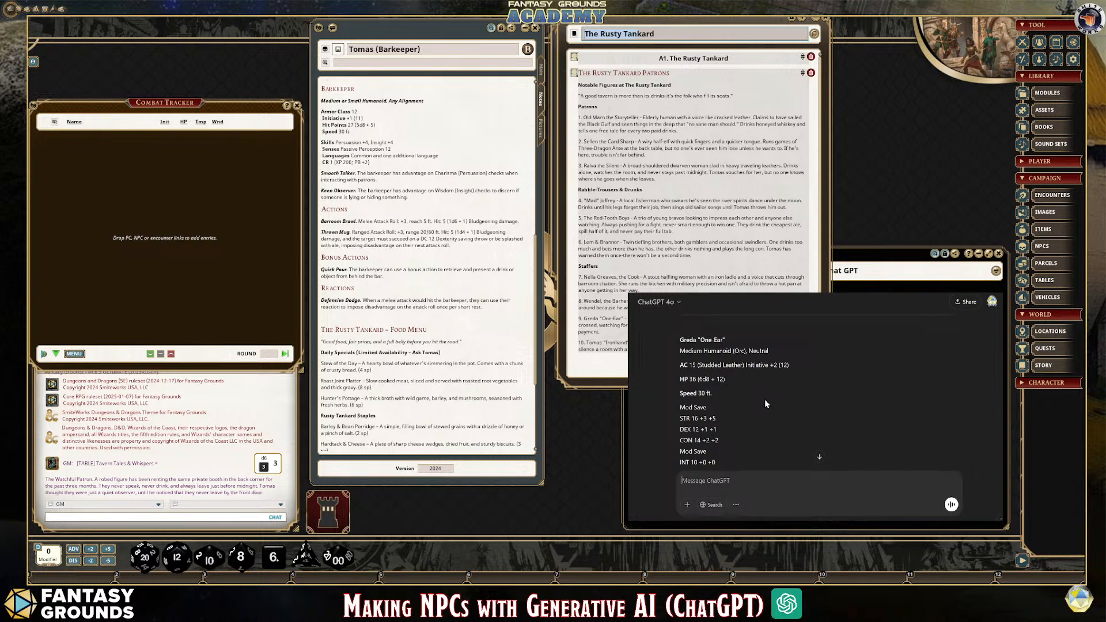
Examine the stat block of Wendel, the Barhand, highlighting its creature type line and its AC and Initiative line
{"action": "scroll", "coordinate": [765, 399], "scroll_direction": "up", "scroll_amount": 5}
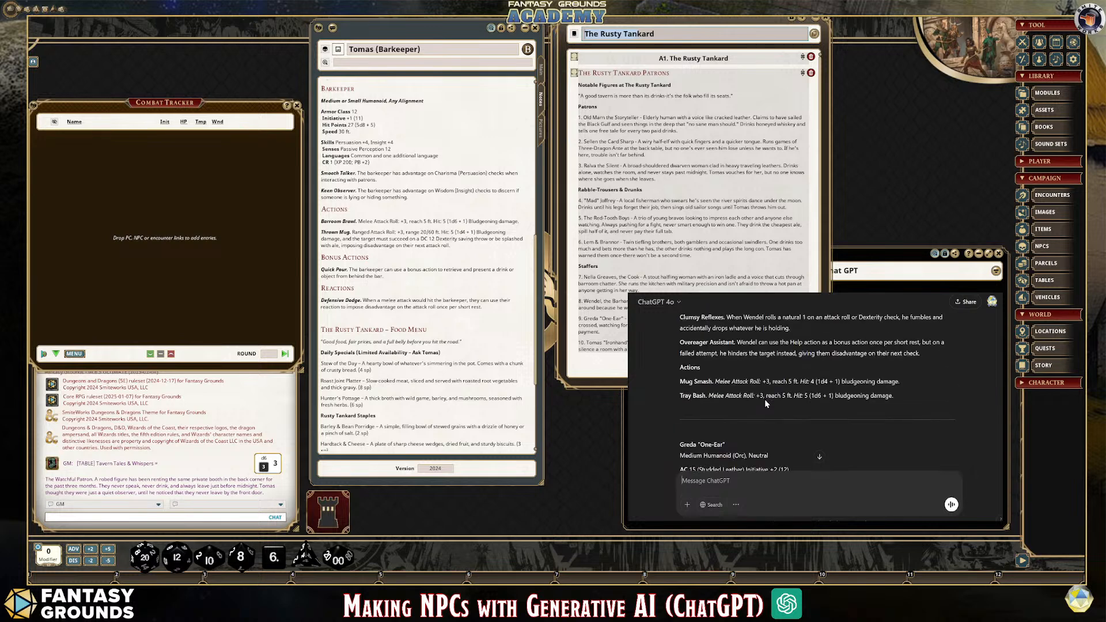
{"action": "scroll", "coordinate": [765, 399], "scroll_direction": "up", "scroll_amount": 4}
{"action": "scroll", "coordinate": [797, 402], "scroll_direction": "down", "scroll_amount": 1}
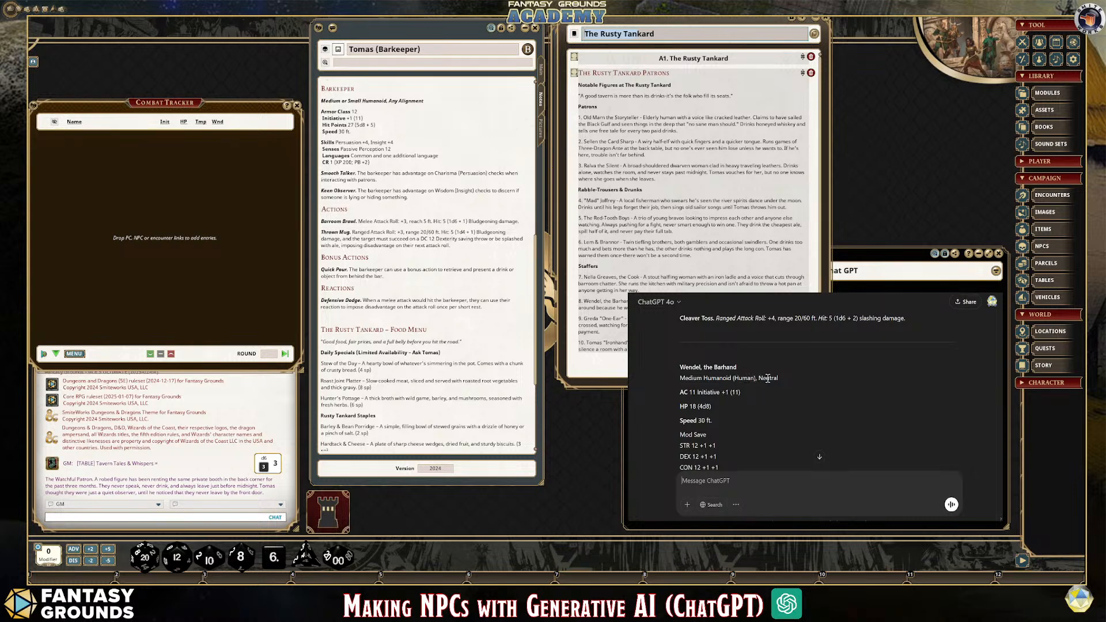
{"action": "left_click_drag", "start_coordinate": [786, 383], "coordinate": [680, 382]}
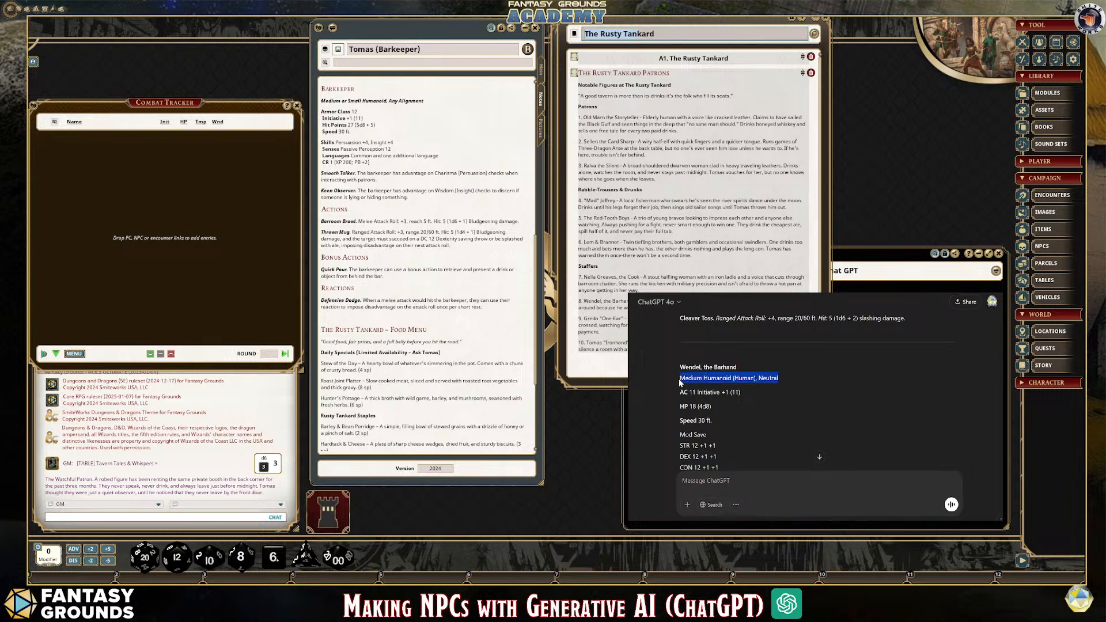
{"action": "left_click_drag", "start_coordinate": [747, 397], "coordinate": [672, 392]}
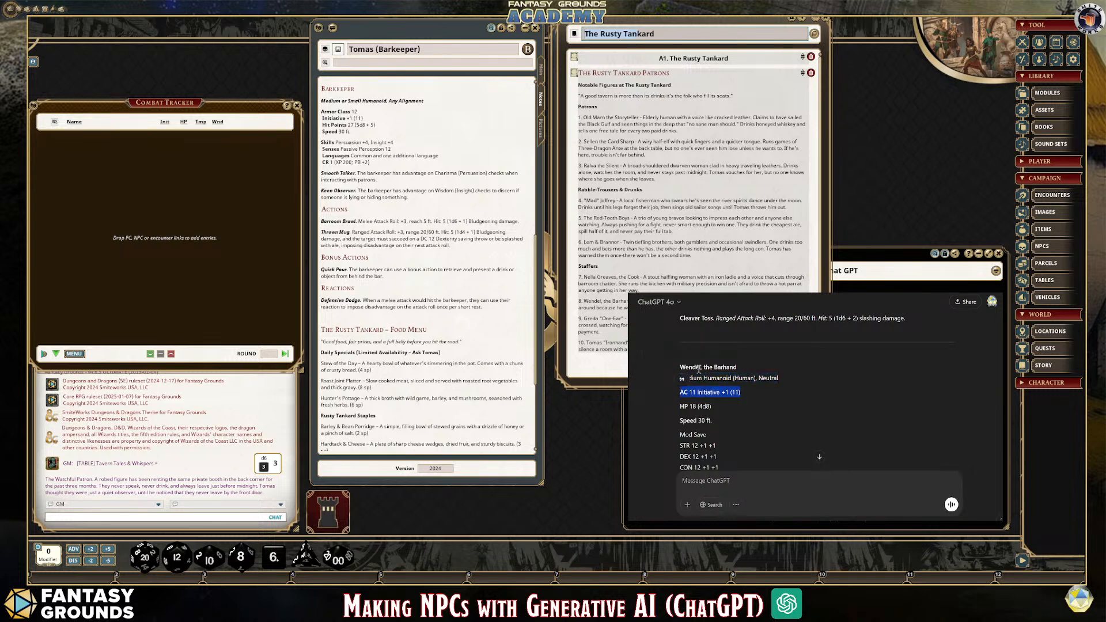
{"action": "left_click", "coordinate": [764, 398]}
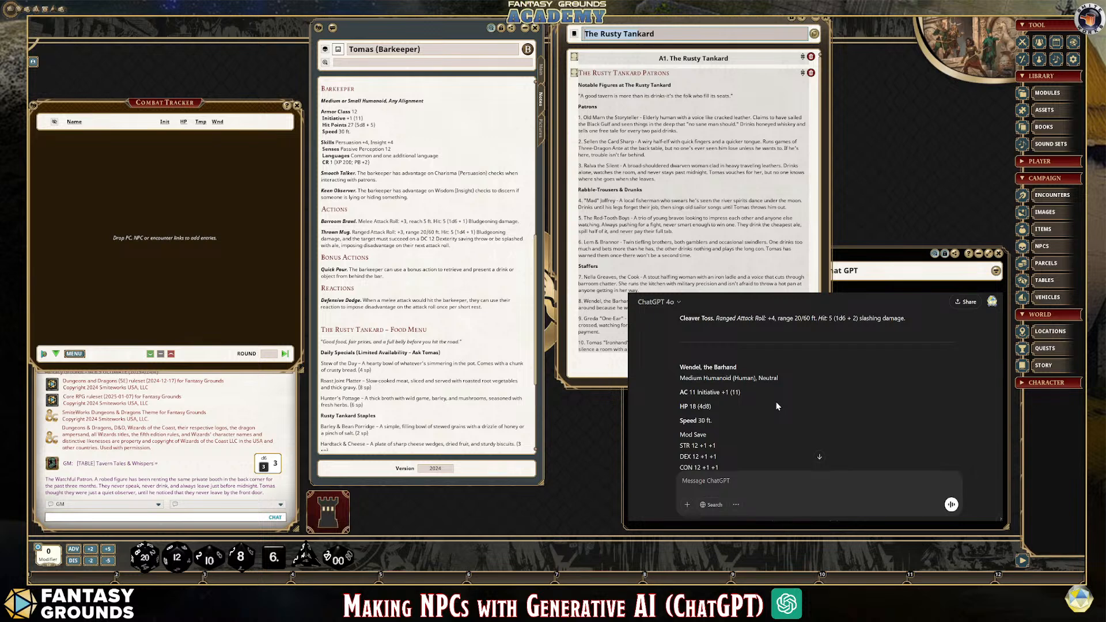
Examine Wendel's ability score table, skills, traits and actions, then the ability scores, traits and actions of Greda
{"action": "scroll", "coordinate": [773, 396], "scroll_direction": "down", "scroll_amount": 2}
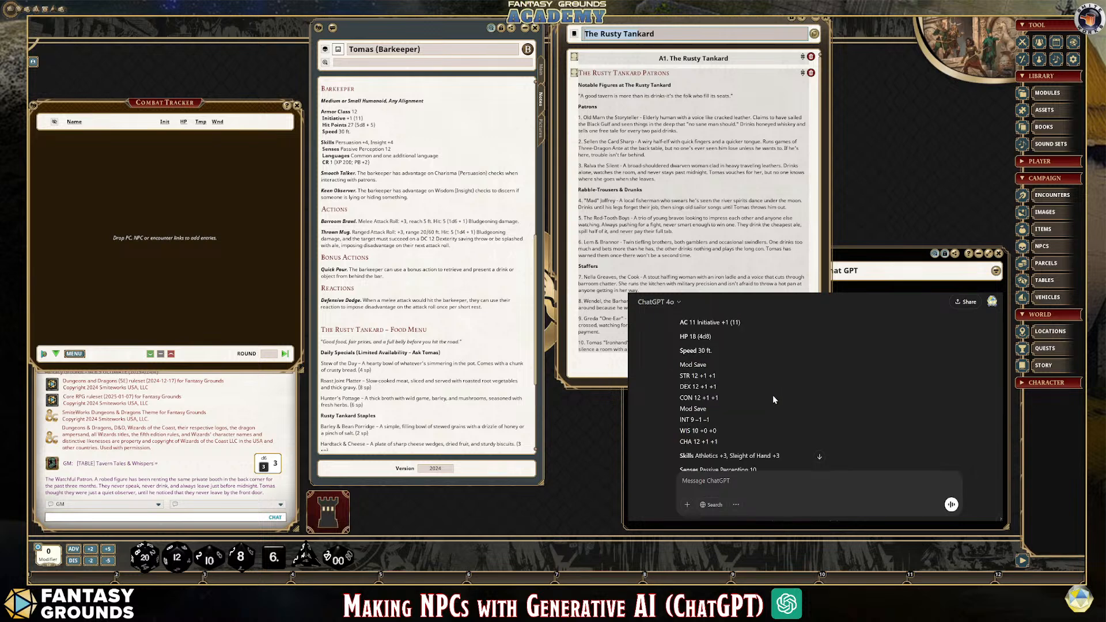
{"action": "left_click_drag", "start_coordinate": [679, 363], "coordinate": [735, 438]}
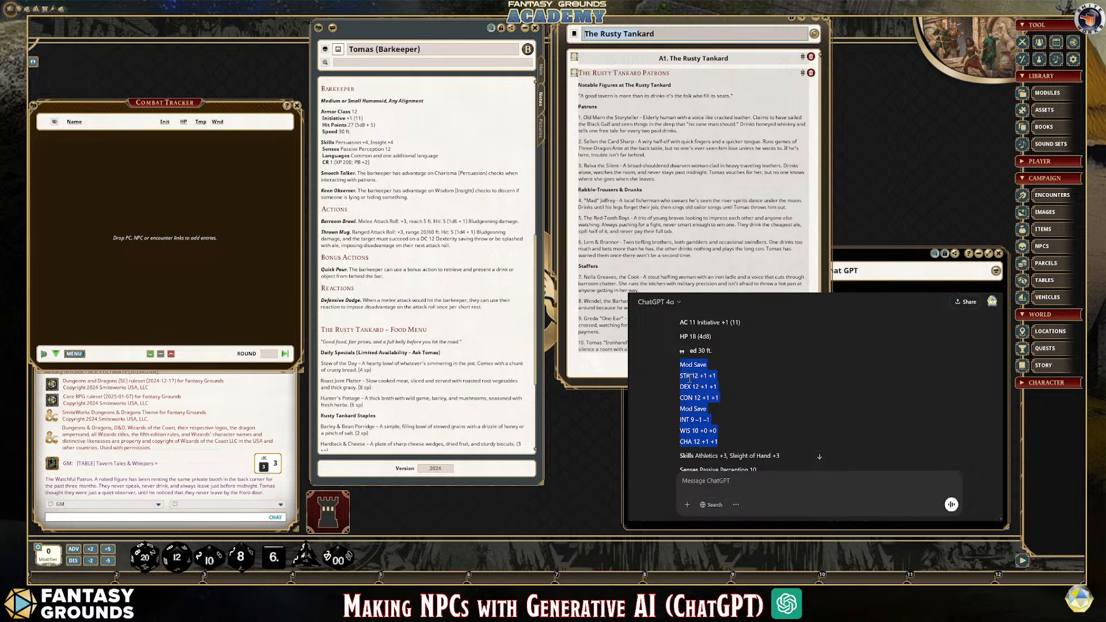
{"action": "left_click", "coordinate": [745, 382]}
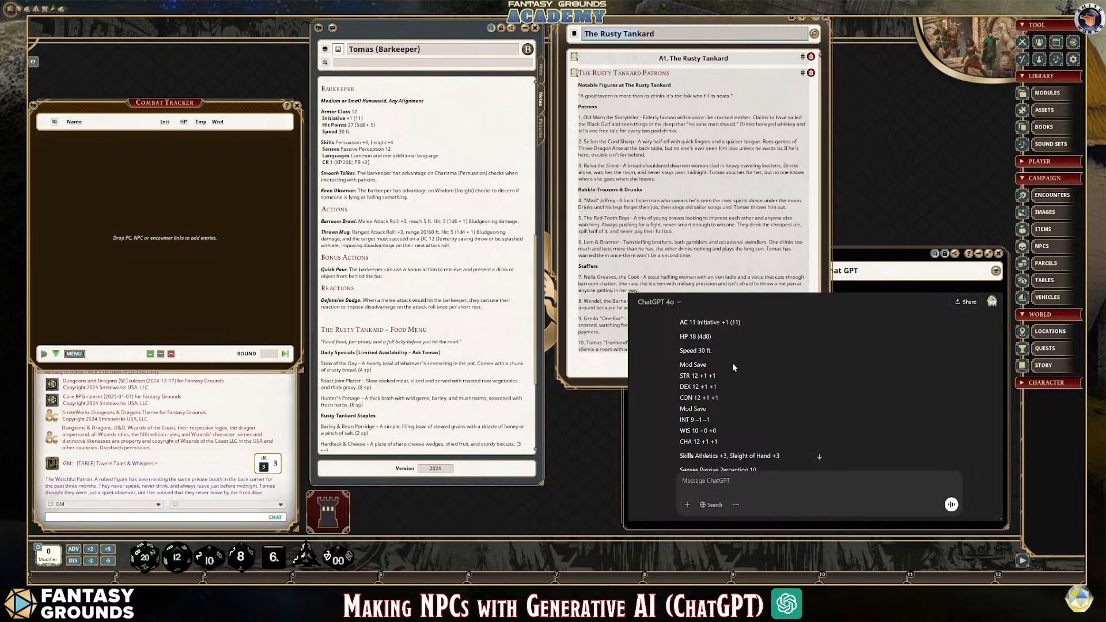
{"action": "scroll", "coordinate": [798, 389], "scroll_direction": "down", "scroll_amount": 2}
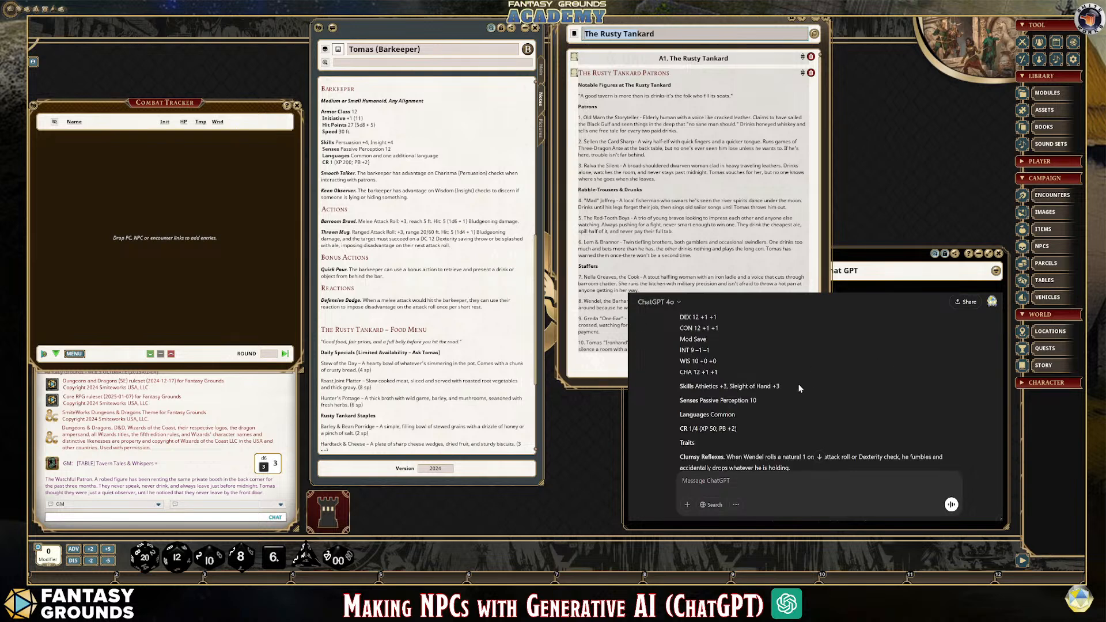
{"action": "scroll", "coordinate": [732, 415], "scroll_direction": "down", "scroll_amount": 3}
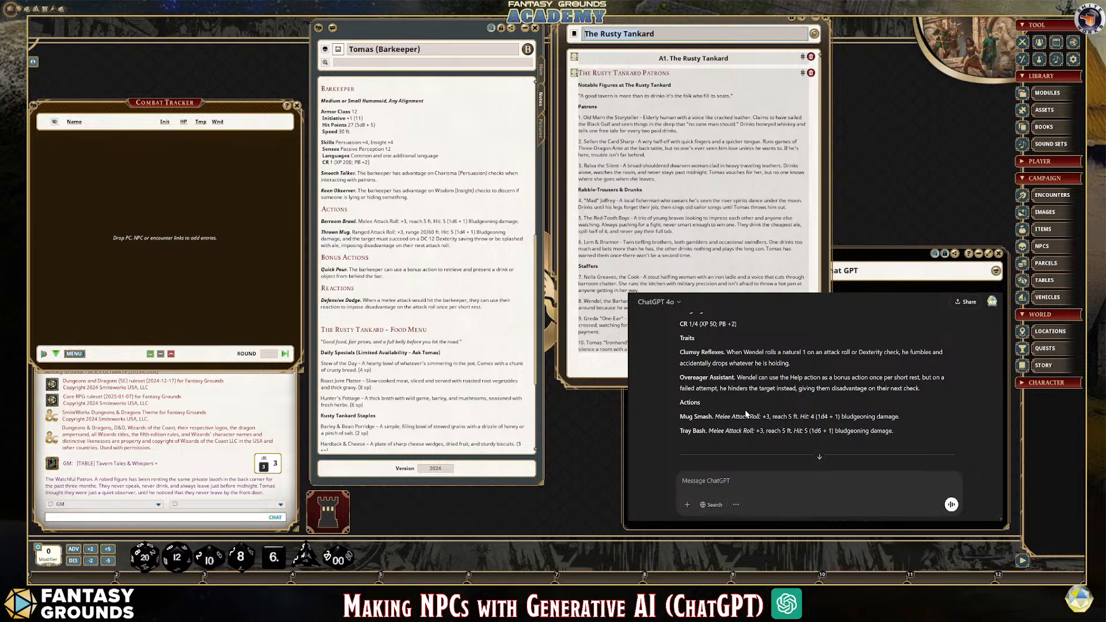
{"action": "scroll", "coordinate": [749, 421], "scroll_direction": "down", "scroll_amount": 6}
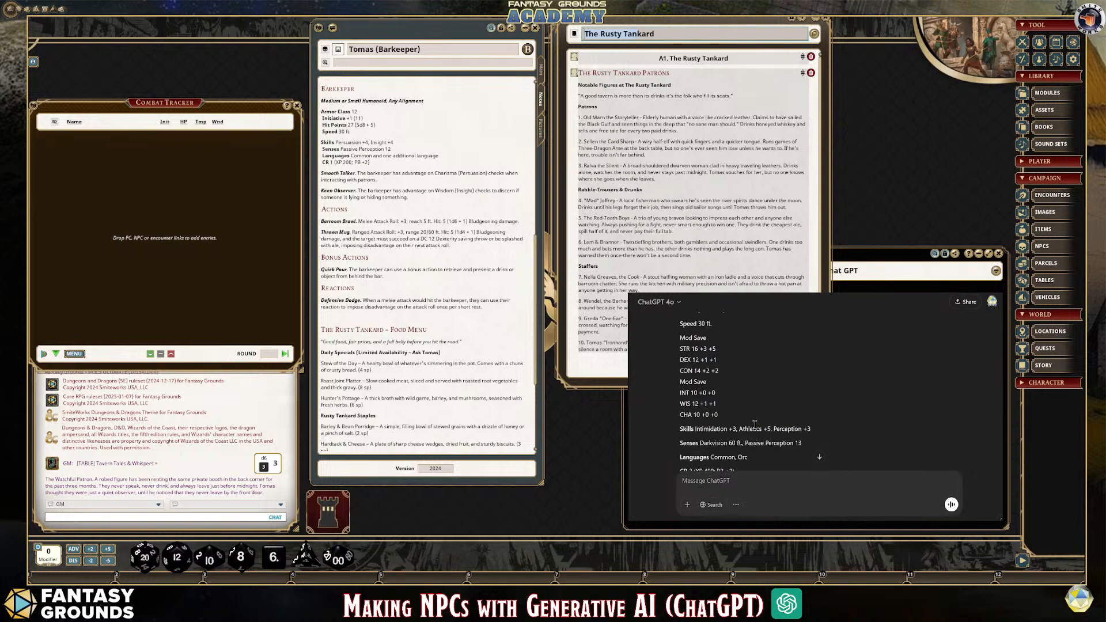
{"action": "scroll", "coordinate": [755, 424], "scroll_direction": "down", "scroll_amount": 2}
{"action": "scroll", "coordinate": [755, 424], "scroll_direction": "down", "scroll_amount": 2}
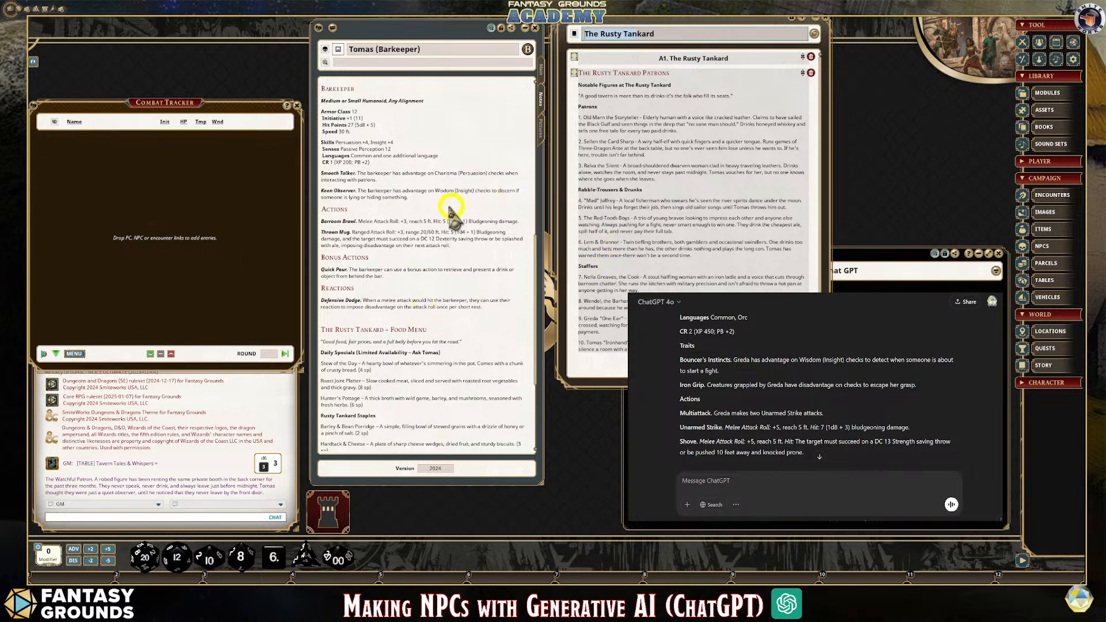
Review the Tomas (Barkeeper) notes, from the background, tactics and appearance to the rumour table link and Barkeeper stat block
{"action": "scroll", "coordinate": [403, 253], "scroll_direction": "up", "scroll_amount": 5}
{"action": "scroll", "coordinate": [397, 262], "scroll_direction": "up", "scroll_amount": 8}
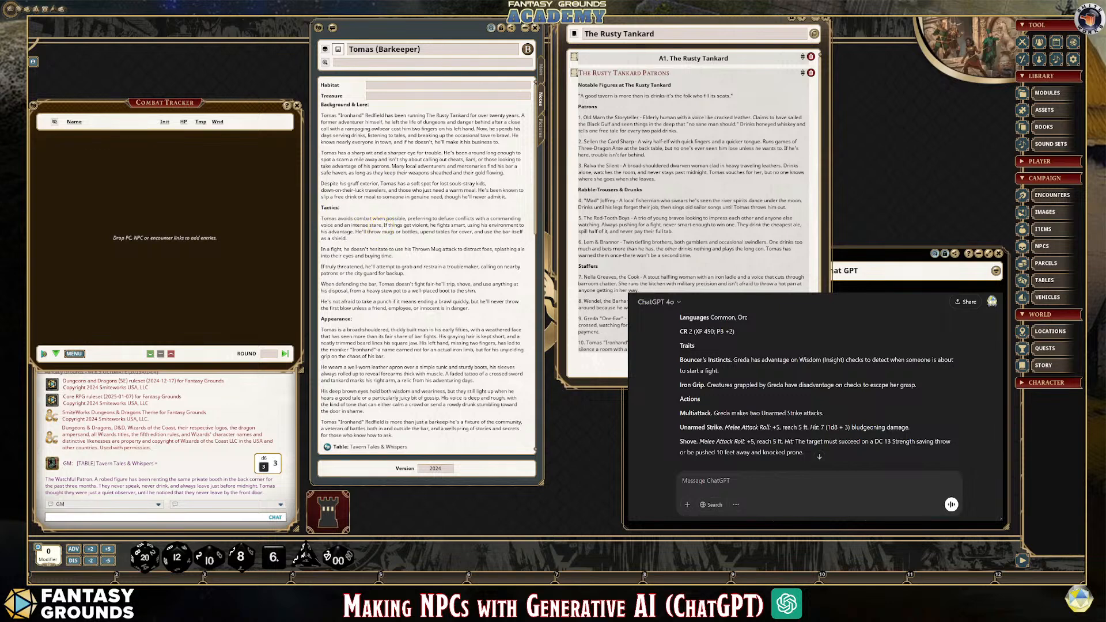
{"action": "scroll", "coordinate": [817, 390], "scroll_direction": "up", "scroll_amount": 6}
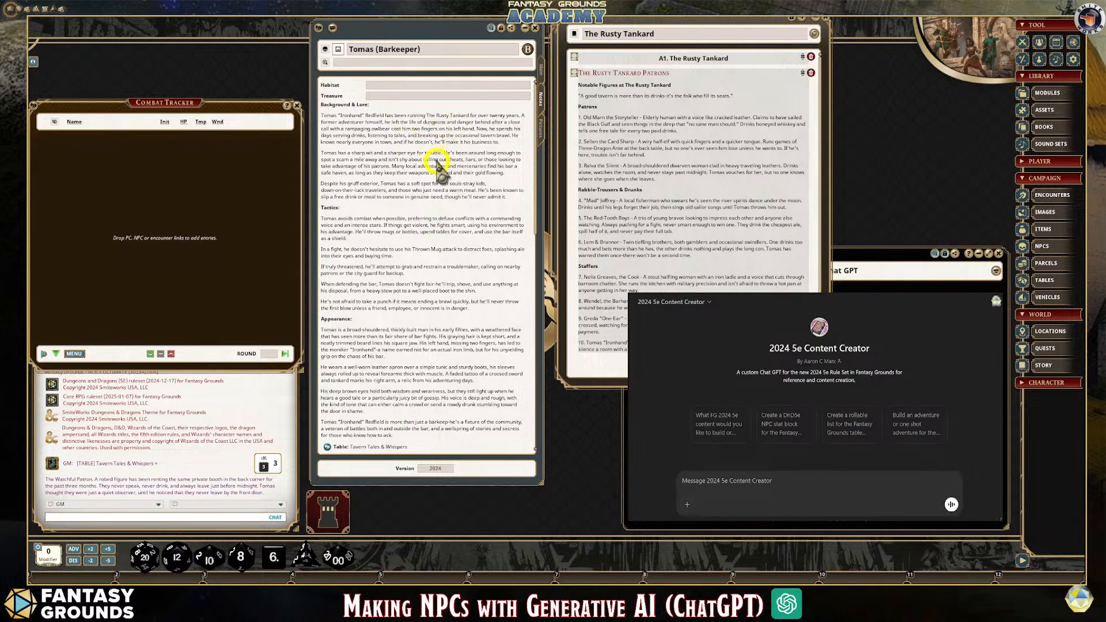
{"action": "scroll", "coordinate": [638, 217], "scroll_direction": "down", "scroll_amount": 1}
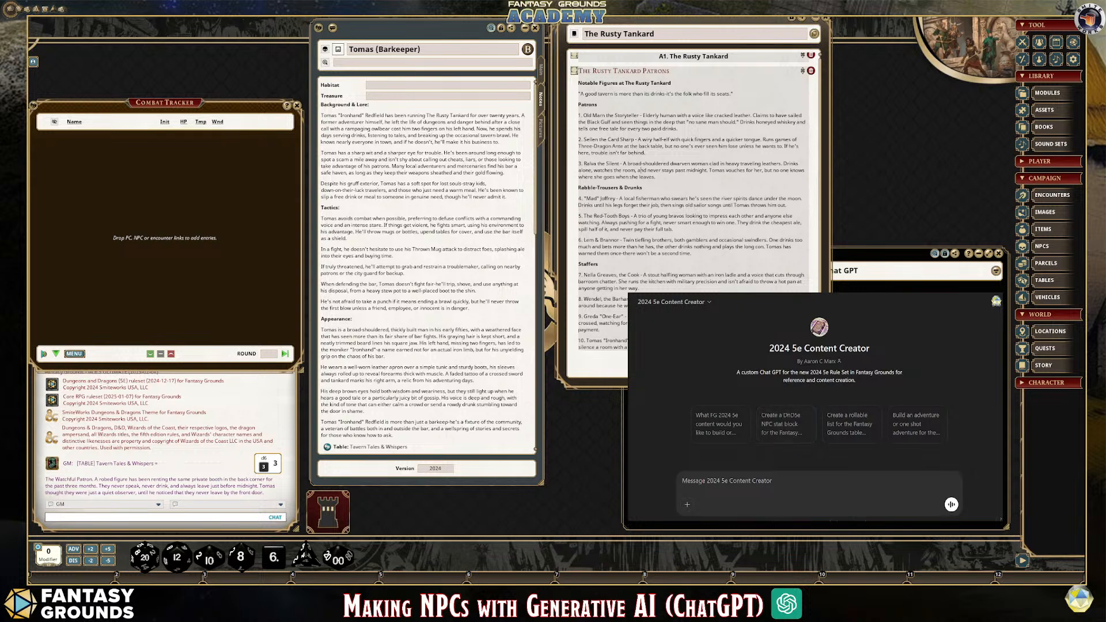
{"action": "scroll", "coordinate": [395, 303], "scroll_direction": "down", "scroll_amount": 2}
{"action": "scroll", "coordinate": [406, 291], "scroll_direction": "up", "scroll_amount": 2}
{"action": "scroll", "coordinate": [408, 291], "scroll_direction": "down", "scroll_amount": 5}
{"action": "scroll", "coordinate": [409, 289], "scroll_direction": "down", "scroll_amount": 1}
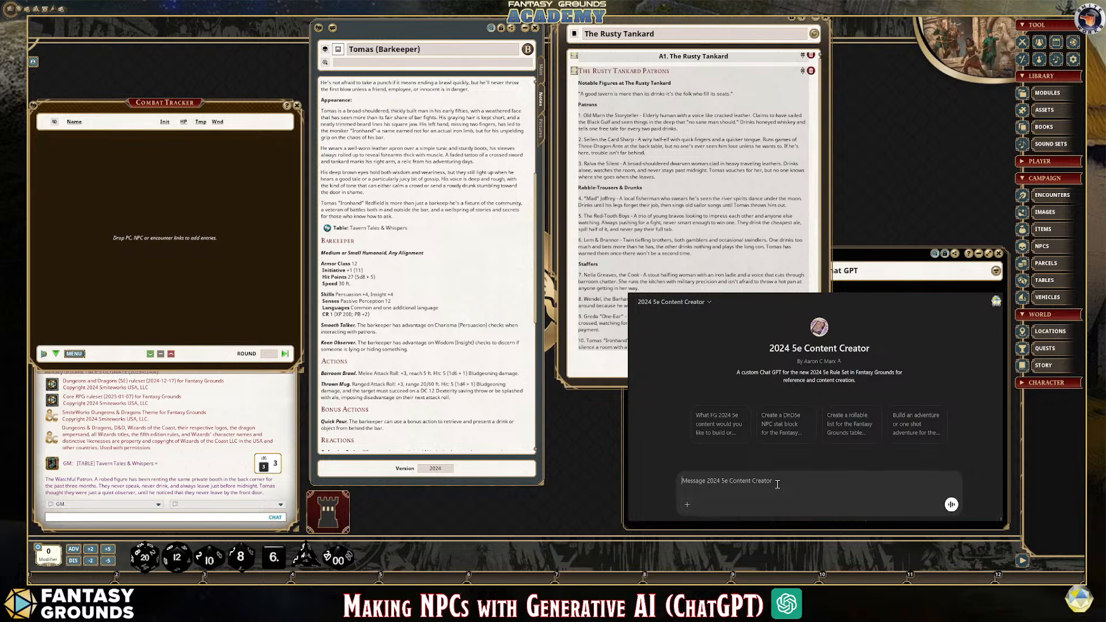
{"action": "left_click", "coordinate": [777, 484]}
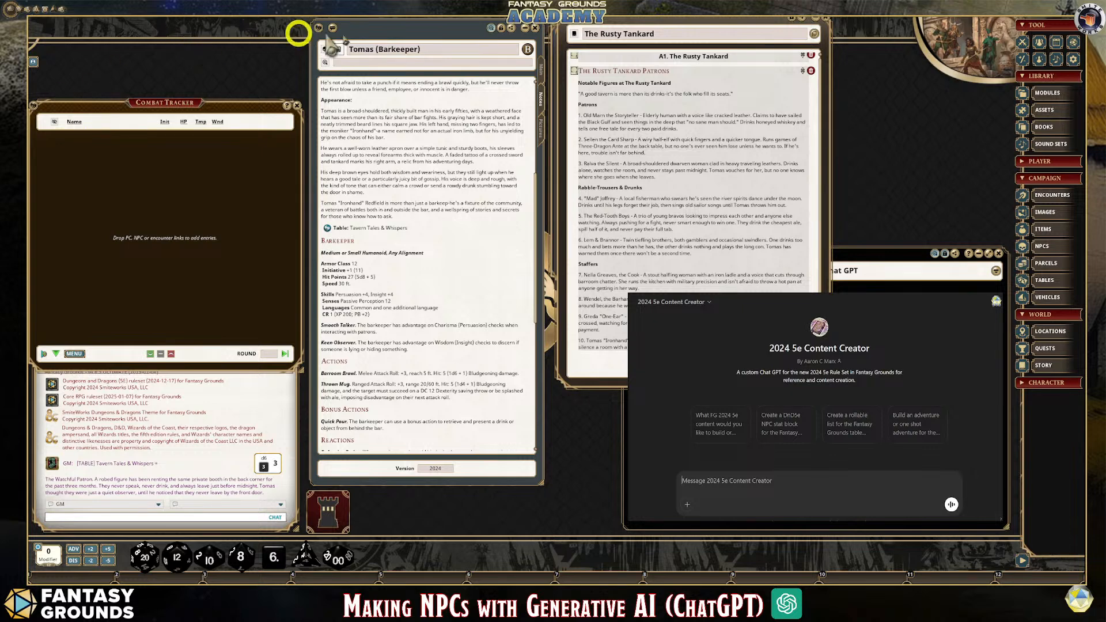
Move The Rusty Tankard story window over the lower part of the Tomas (Barkeeper) sheet and resize it to fit there
{"action": "left_click_drag", "start_coordinate": [613, 20], "coordinate": [365, 90]}
{"action": "left_click", "coordinate": [546, 192]}
{"action": "left_click_drag", "start_coordinate": [580, 229], "coordinate": [553, 233]}
{"action": "left_click_drag", "start_coordinate": [403, 89], "coordinate": [405, 115]}
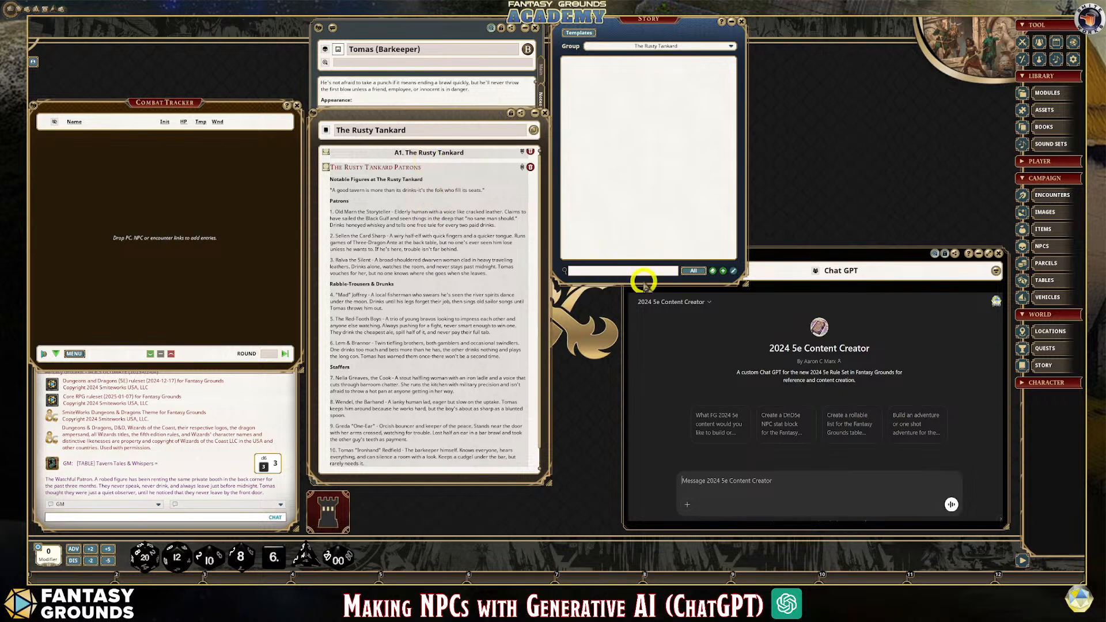
Shorten the Story list window and place it above the Chat GPT window, and fine-tune The Rusty Tankard window's position and width
{"action": "left_click_drag", "start_coordinate": [644, 282], "coordinate": [641, 241]}
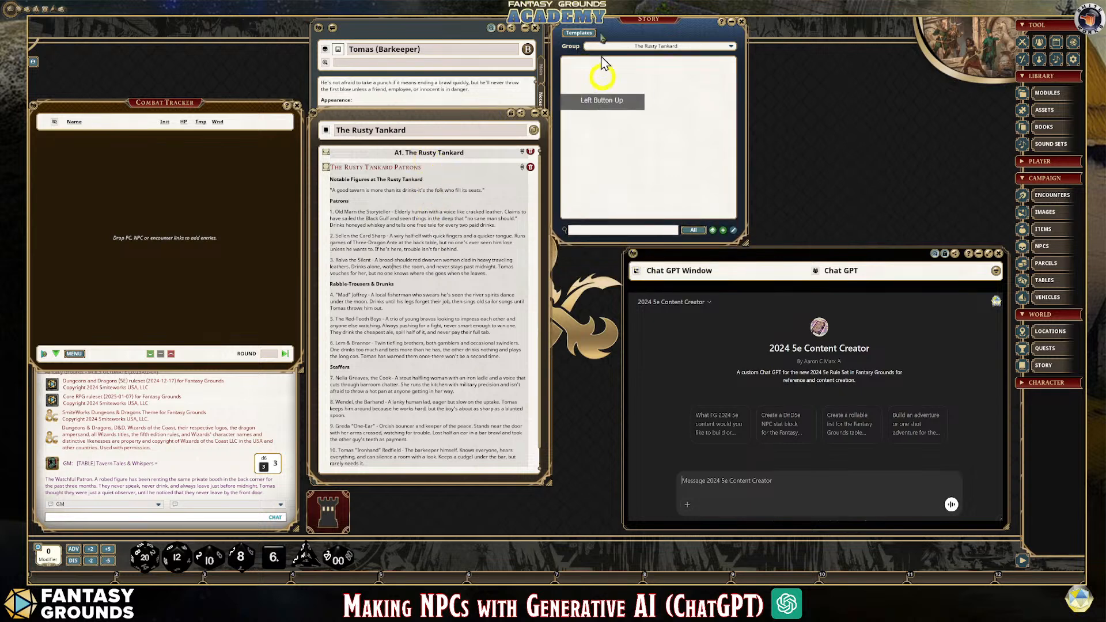
{"action": "left_click_drag", "start_coordinate": [624, 23], "coordinate": [623, 28]}
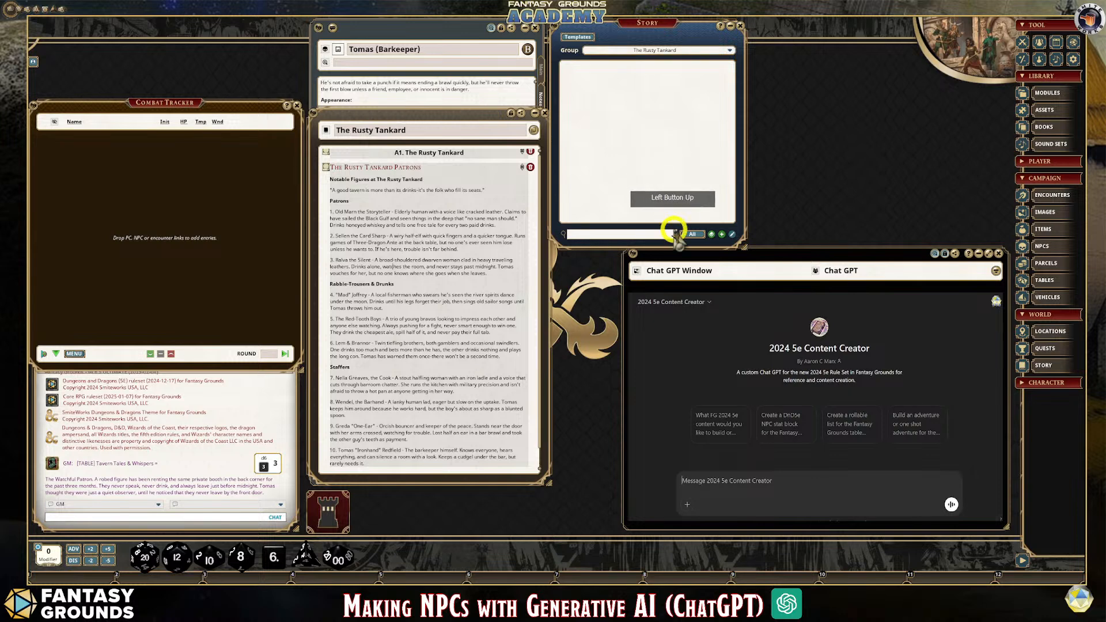
{"action": "left_click_drag", "start_coordinate": [672, 249], "coordinate": [672, 241]}
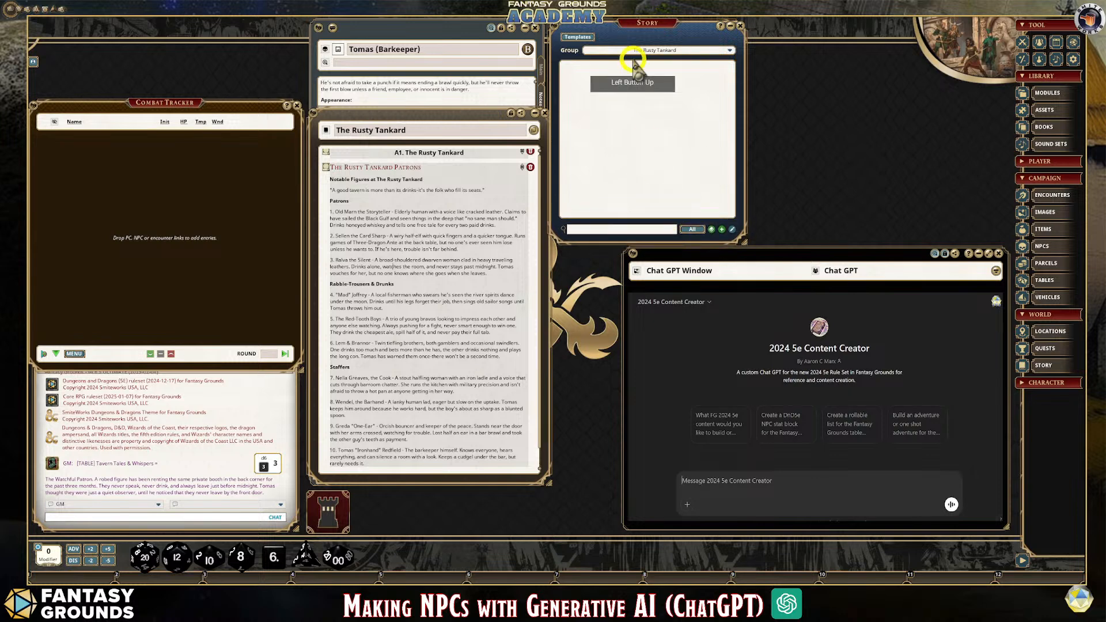
{"action": "left_click_drag", "start_coordinate": [630, 27], "coordinate": [701, 26]}
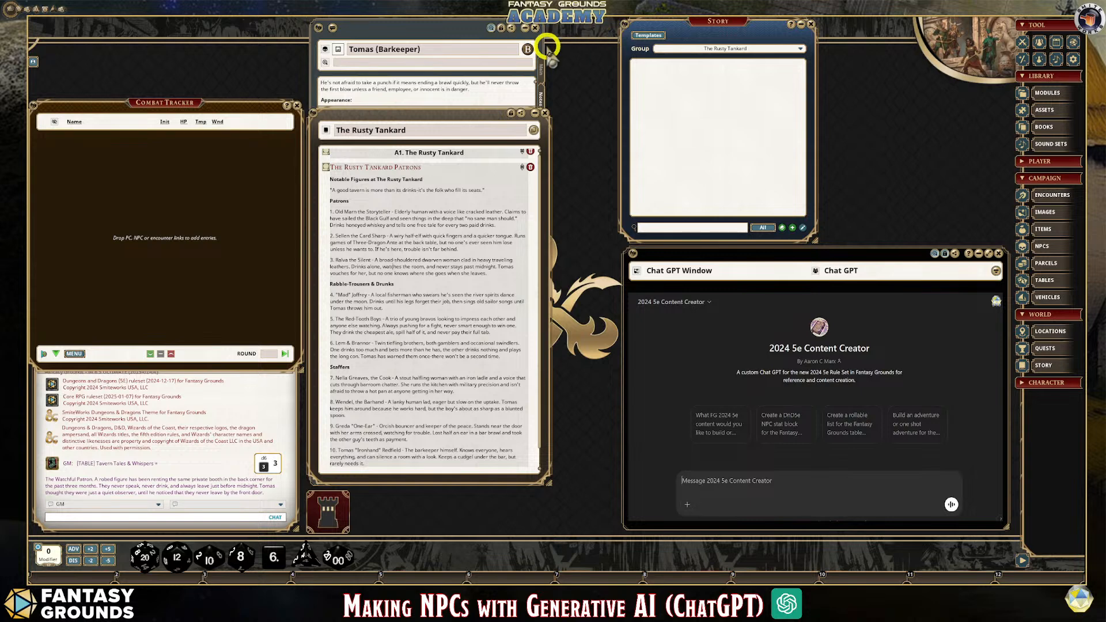
{"action": "left_click_drag", "start_coordinate": [425, 116], "coordinate": [426, 117]}
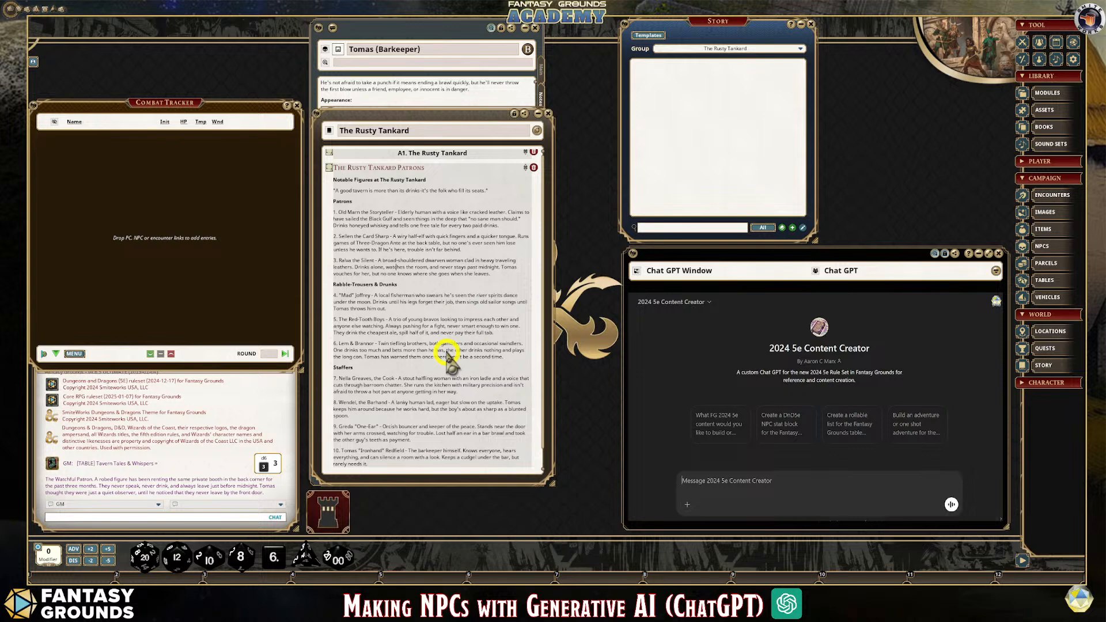
{"action": "left_click_drag", "start_coordinate": [555, 365], "coordinate": [552, 364]}
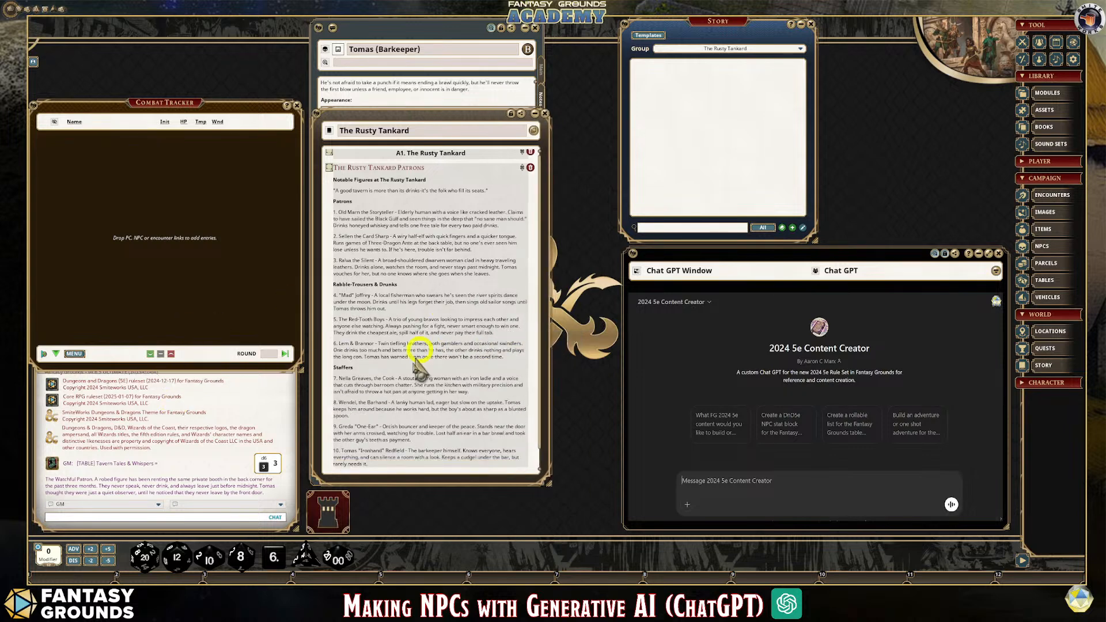